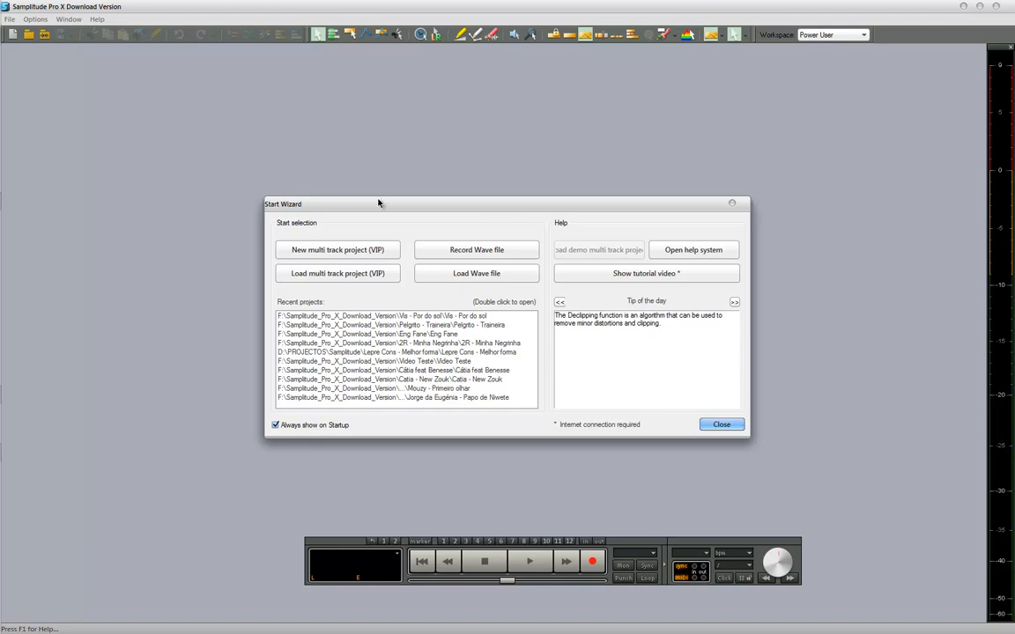
Open the recent project Pelgrito - Traineira and assign the M-Audio Fast Track input and output to all tracks.
{"action": "double_click", "coordinate": [469, 328]}
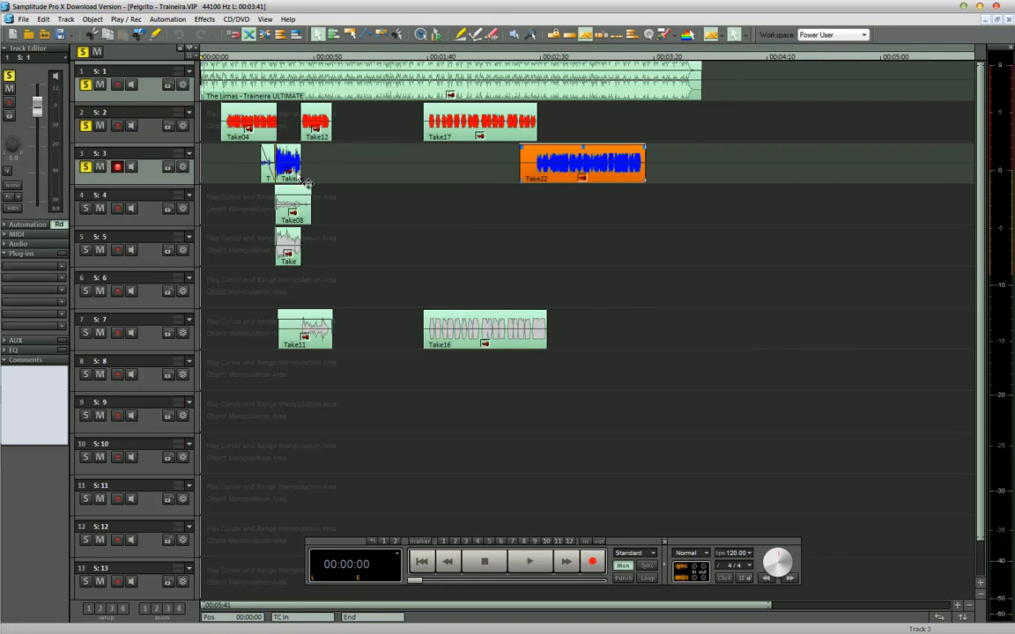
{"action": "double_click", "coordinate": [145, 78]}
{"action": "left_click", "coordinate": [670, 86]}
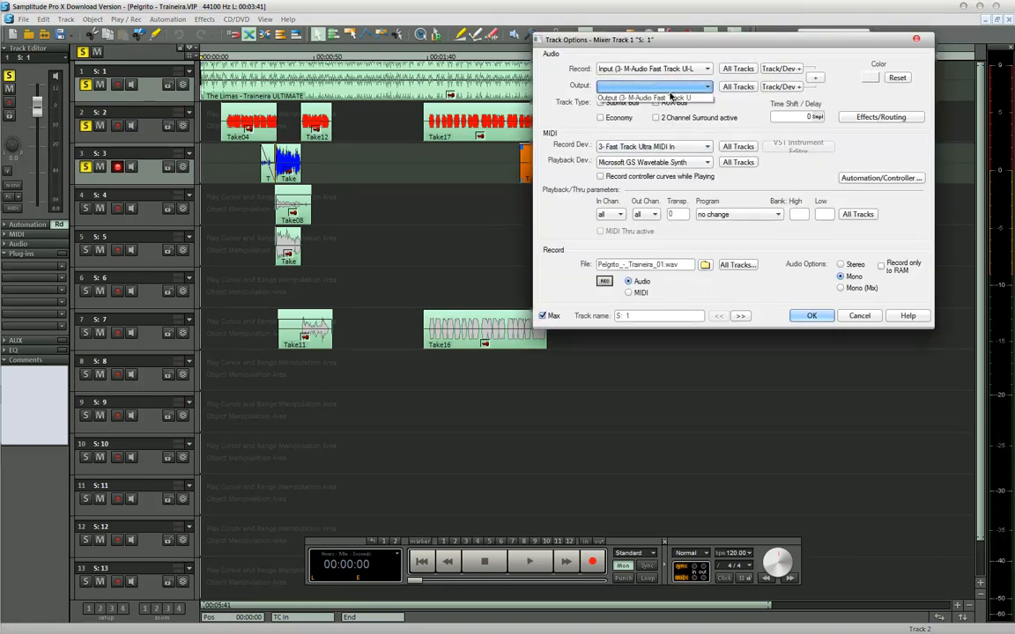
{"action": "left_click", "coordinate": [674, 99]}
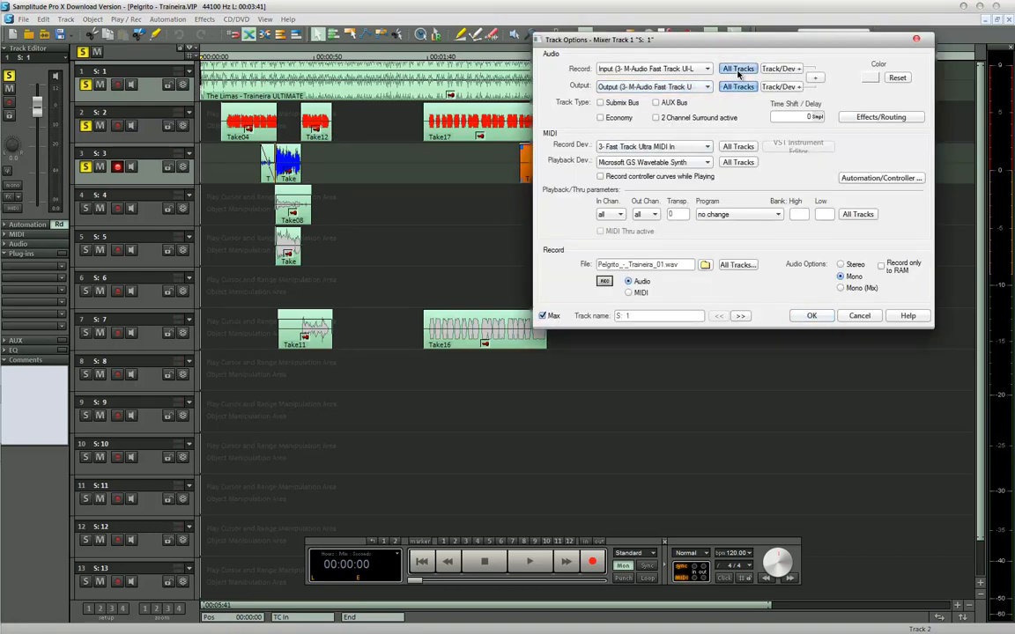
{"action": "left_click", "coordinate": [808, 316]}
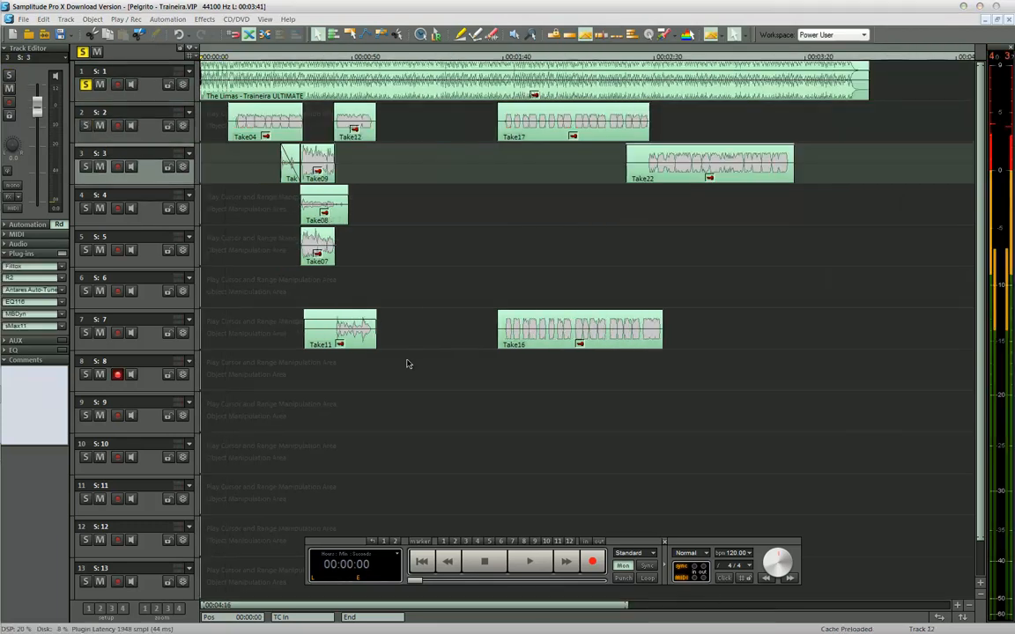
Select empty track 9 as the recording track and solo it alongside the instrumental on track 1.
{"action": "scroll", "coordinate": [408, 364], "scroll_direction": "up", "scroll_amount": 4}
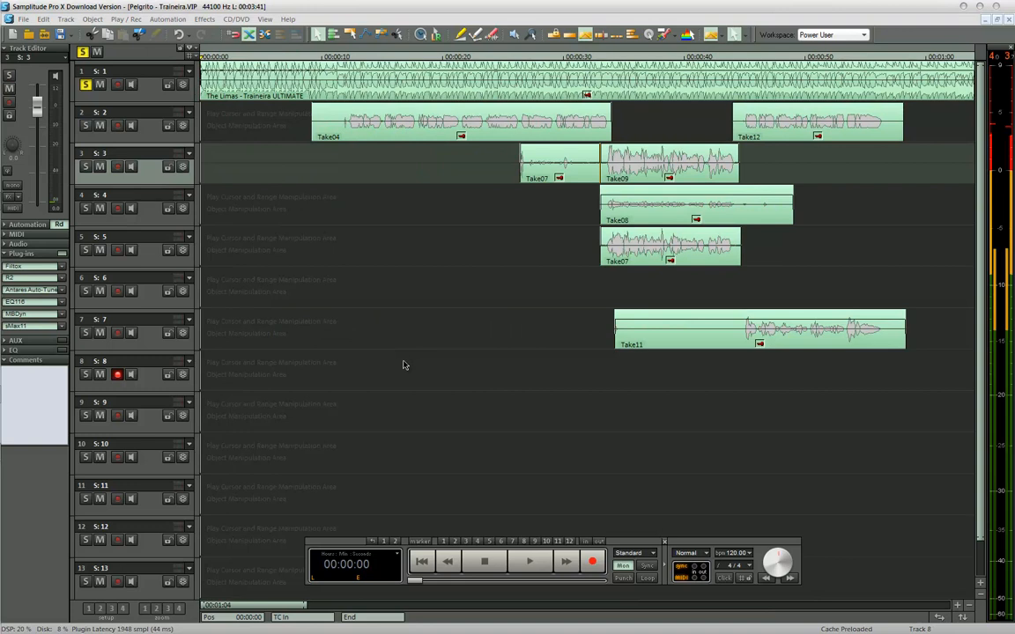
{"action": "left_click", "coordinate": [433, 302]}
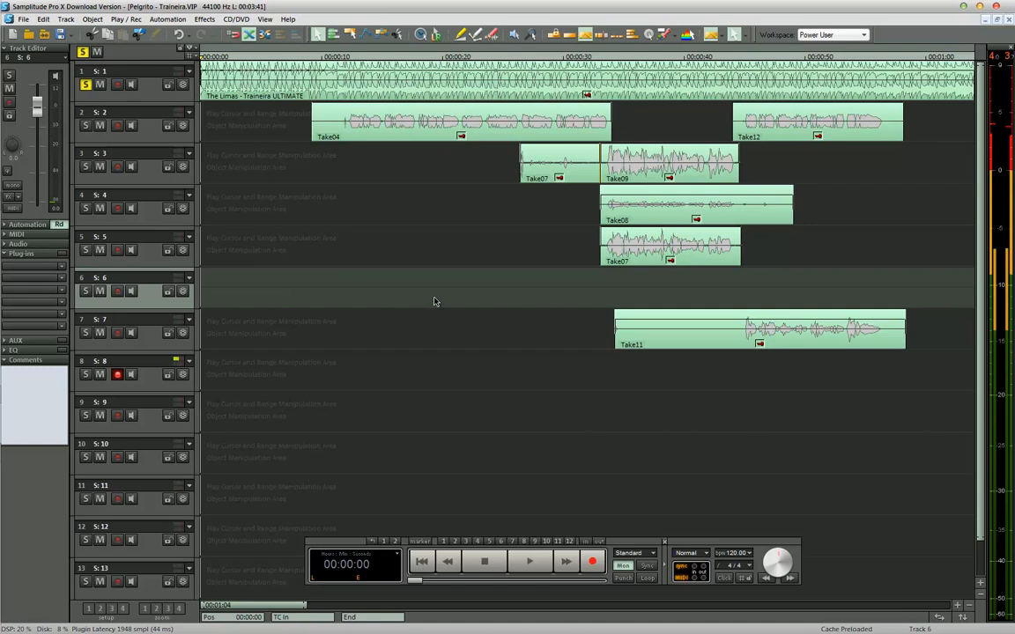
{"action": "left_click", "coordinate": [320, 389]}
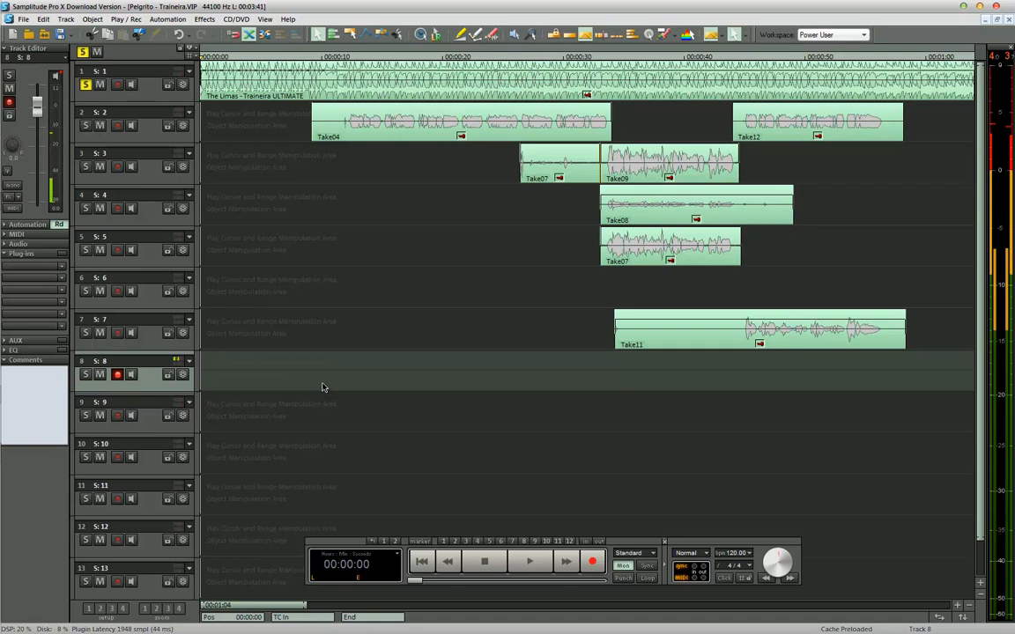
{"action": "left_click", "coordinate": [276, 429]}
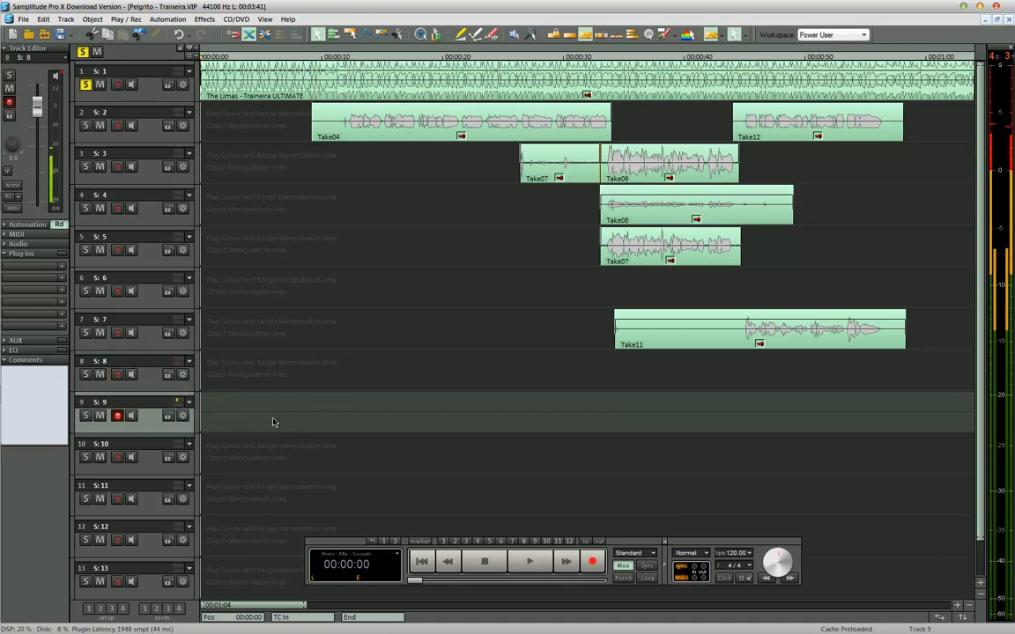
{"action": "left_click", "coordinate": [86, 416]}
Place the playhead on track 9 at about 00:00:53 and record the first take there.
{"action": "left_click", "coordinate": [349, 179]}
{"action": "scroll", "coordinate": [424, 402], "scroll_direction": "down", "scroll_amount": 1}
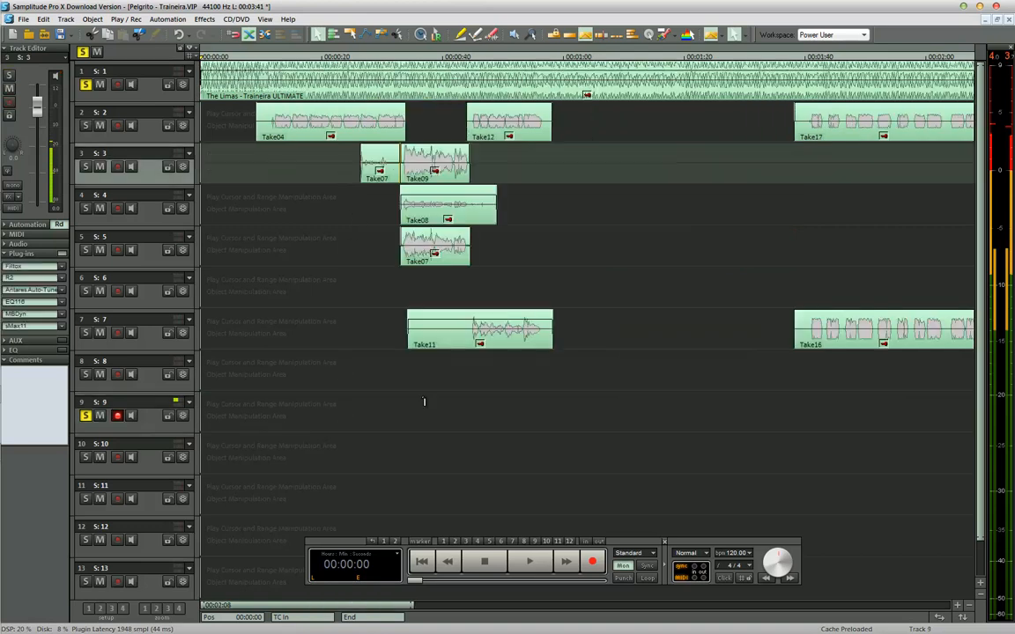
{"action": "scroll", "coordinate": [423, 401], "scroll_direction": "up", "scroll_amount": 4}
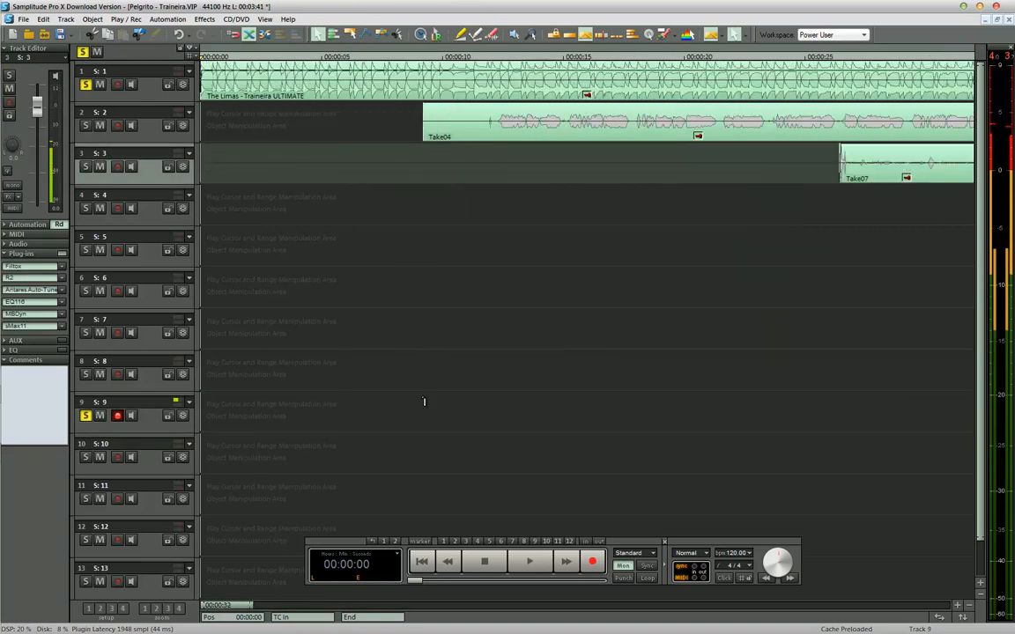
{"action": "scroll", "coordinate": [423, 402], "scroll_direction": "down", "scroll_amount": 3}
{"action": "scroll", "coordinate": [424, 402], "scroll_direction": "up", "scroll_amount": 1}
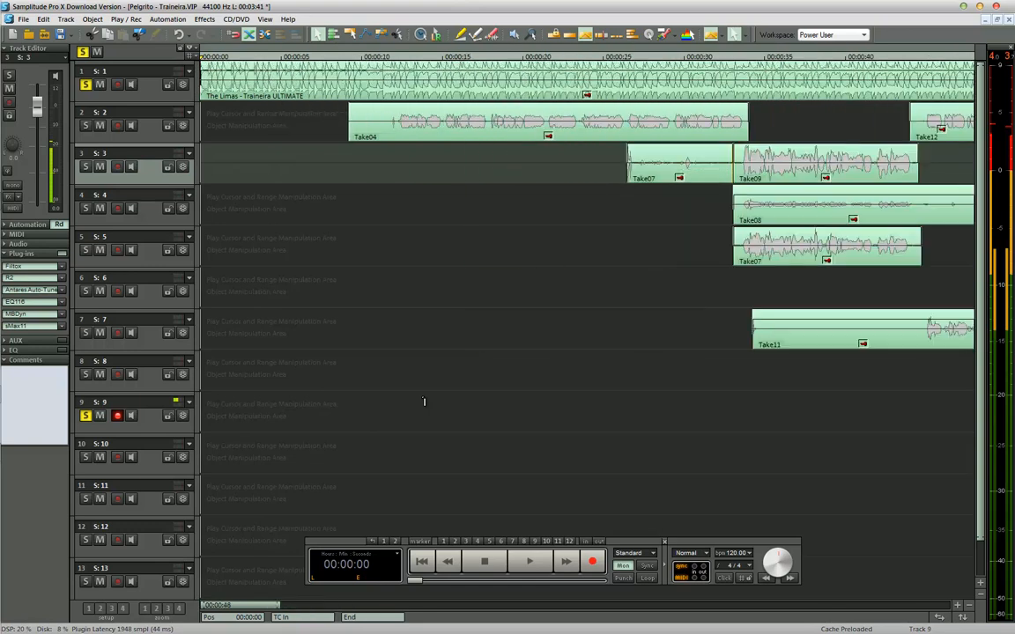
{"action": "scroll", "coordinate": [423, 402], "scroll_direction": "down", "scroll_amount": 1}
{"action": "left_click", "coordinate": [424, 401]}
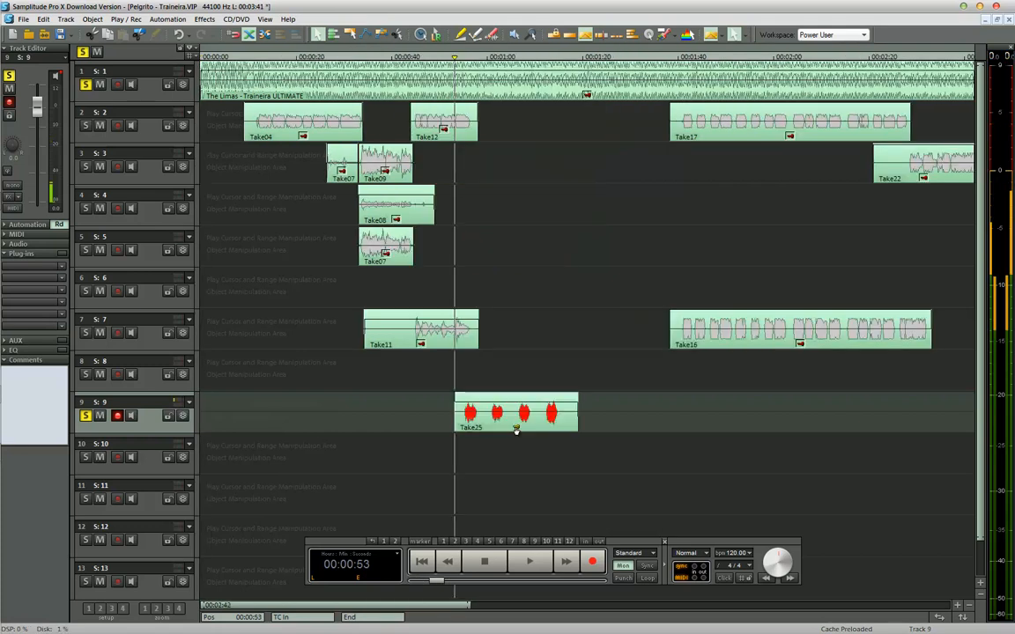
Lock Take25's time position and move it from track 9 down to track 11.
{"action": "left_click", "coordinate": [516, 430]}
{"action": "scroll", "coordinate": [757, 434], "scroll_direction": "up", "scroll_amount": 2}
{"action": "left_click_drag", "start_coordinate": [756, 434], "coordinate": [751, 495]}
{"action": "scroll", "coordinate": [748, 495], "scroll_direction": "down", "scroll_amount": 2}
Record a second take on track 9 from 00:00:53, stopping at about 00:01:16.
{"action": "key", "text": "r"}
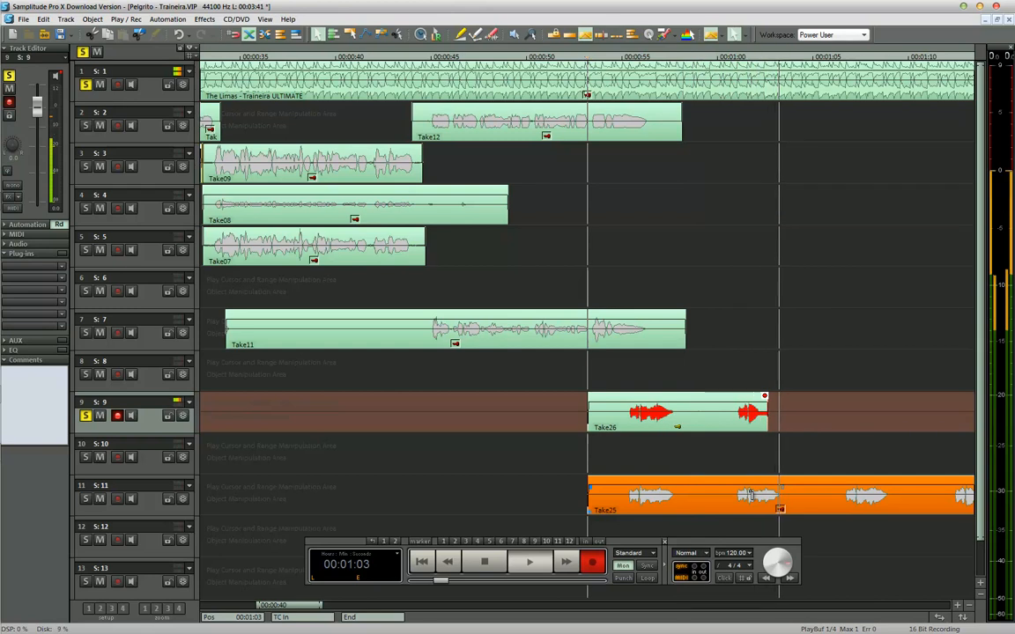
{"action": "key", "text": "ctrl+Down"}
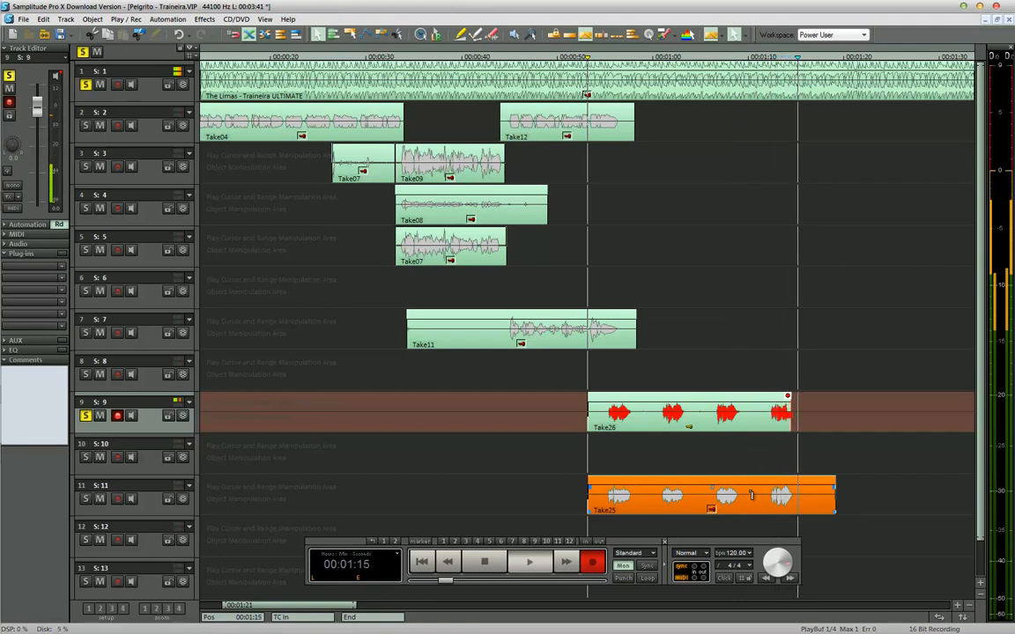
{"action": "key", "text": "space"}
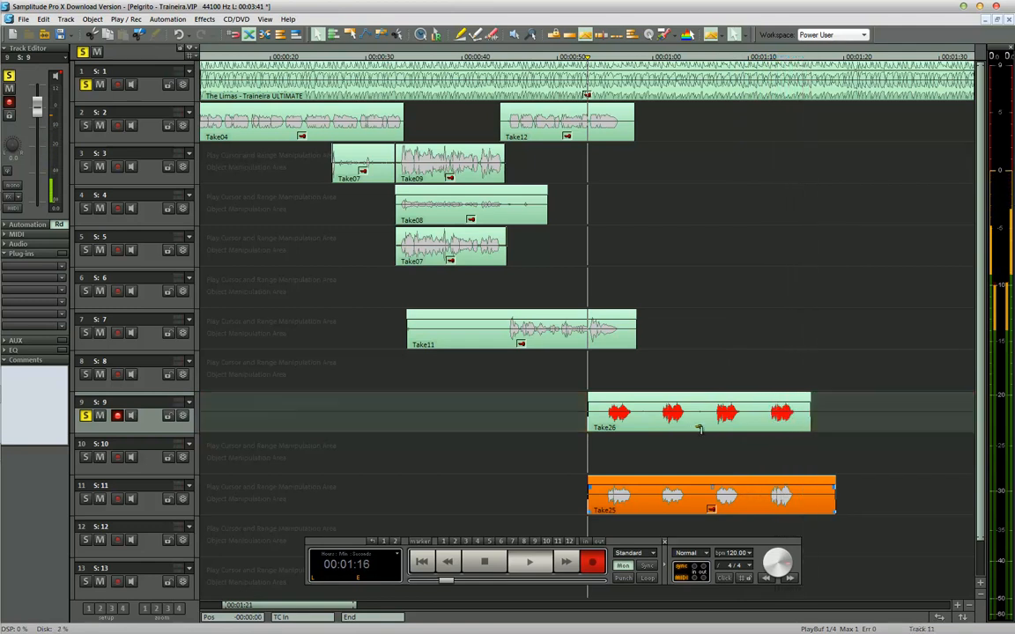
Lock Take26 and move it to track 10, and record a third take on track 9 from 00:00:53.
{"action": "left_click_drag", "start_coordinate": [697, 423], "coordinate": [696, 464]}
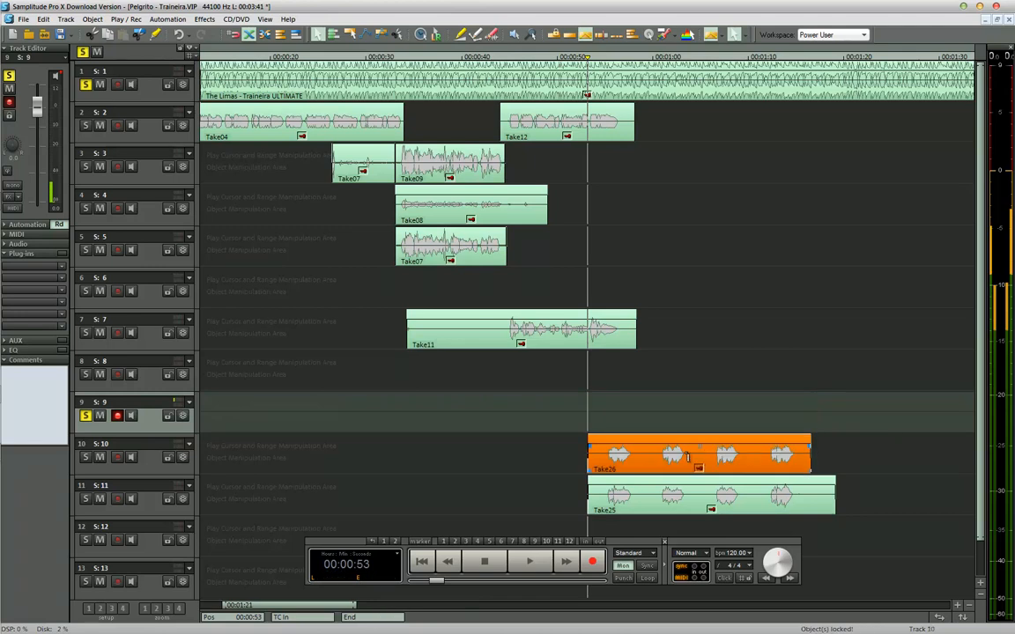
{"action": "key", "text": "r"}
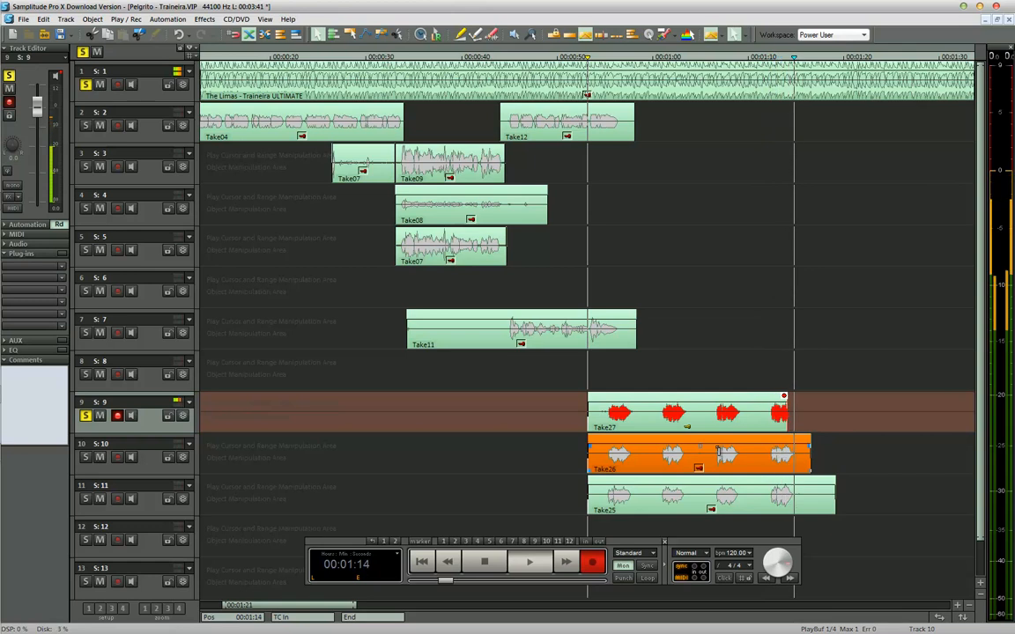
{"action": "key", "text": "space"}
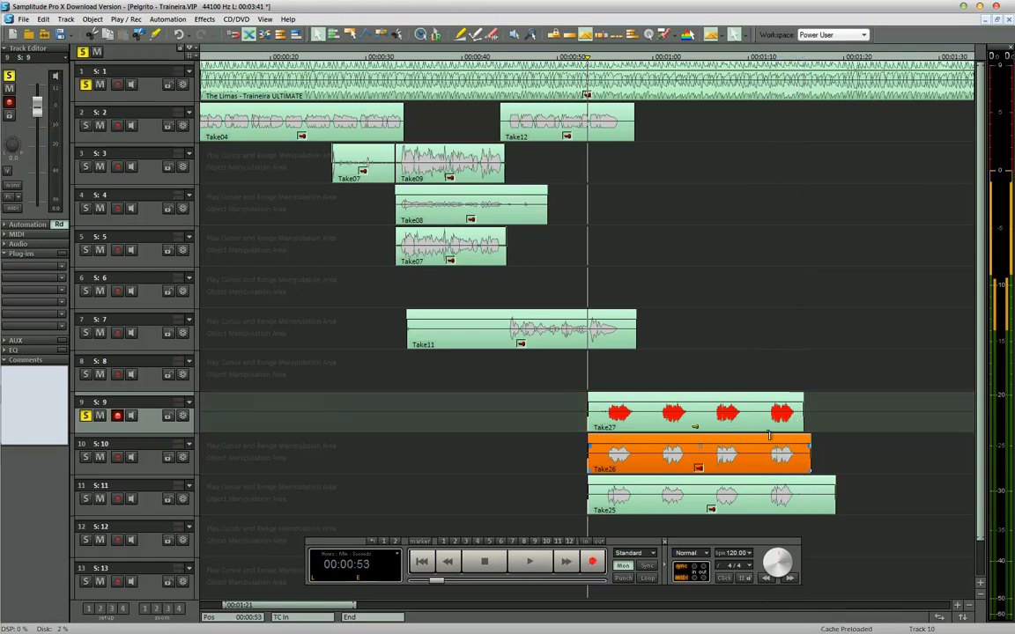
Examine how the waveforms of the three new takes on tracks 9 to 11 line up around 00:00:54.
{"action": "left_click", "coordinate": [632, 408]}
{"action": "key", "text": "ctrl+Up"}
{"action": "key", "text": "ctrl+Up"}
{"action": "key", "text": "ctrl+Down"}
{"action": "key", "text": "ctrl+Down"}
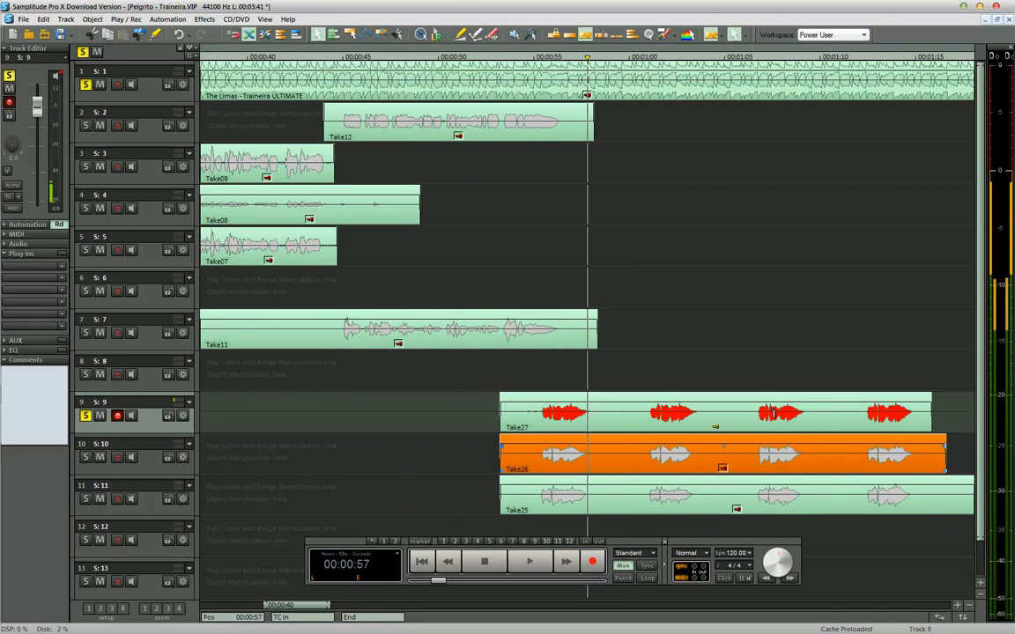
{"action": "left_click_drag", "start_coordinate": [792, 420], "coordinate": [593, 517]}
{"action": "left_click", "coordinate": [556, 410]}
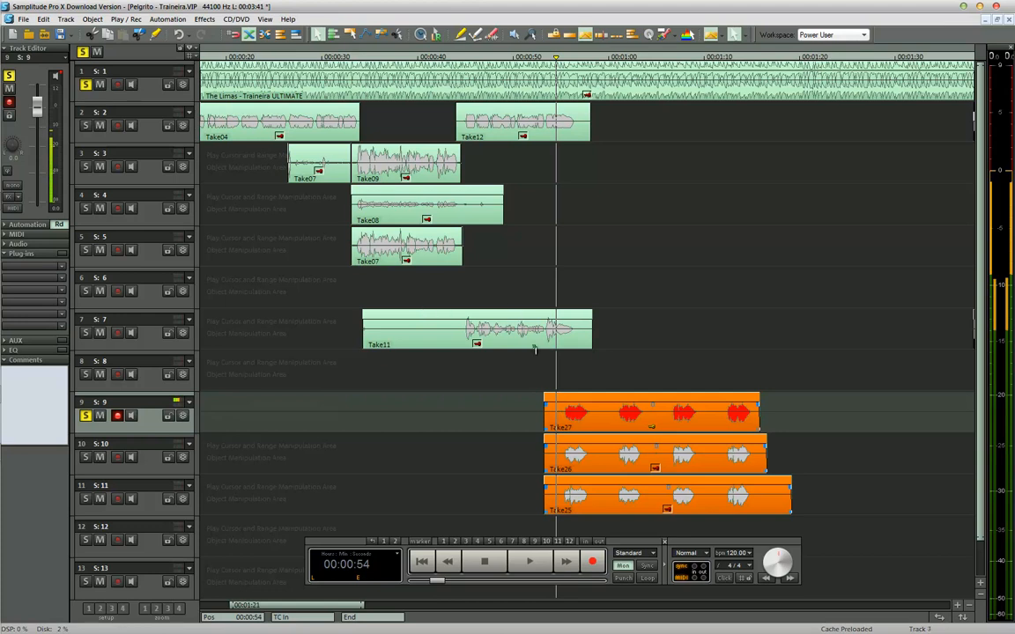
{"action": "key", "text": "ctrl+Up"}
{"action": "key", "text": "ctrl+Up"}
{"action": "key", "text": "ctrl+Up"}
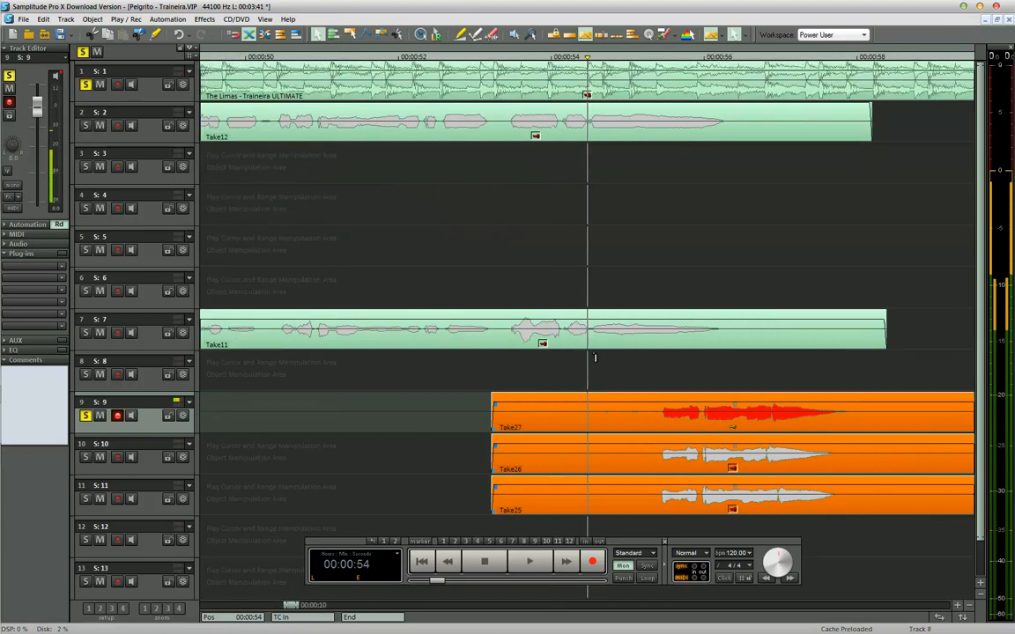
{"action": "left_click_drag", "start_coordinate": [981, 537], "coordinate": [980, 432]}
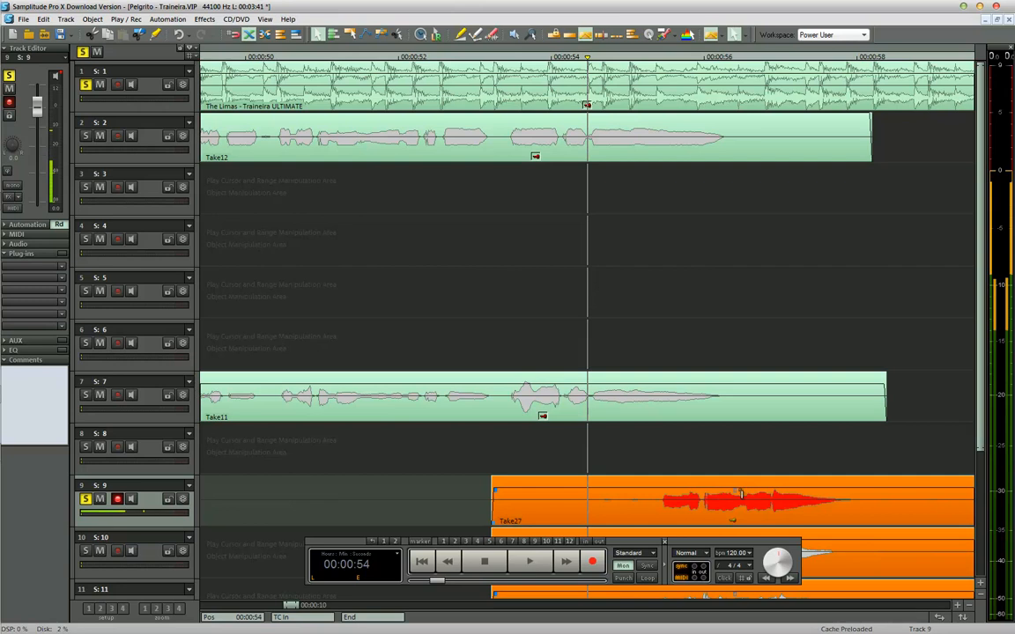
{"action": "left_click_drag", "start_coordinate": [297, 605], "coordinate": [331, 605]}
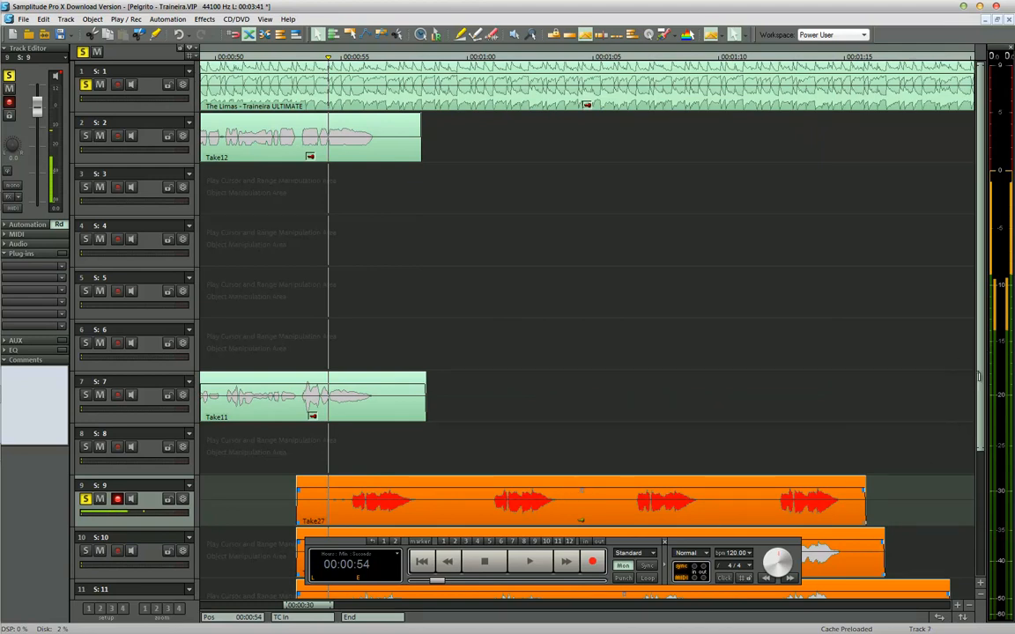
{"action": "left_click", "coordinate": [894, 509]}
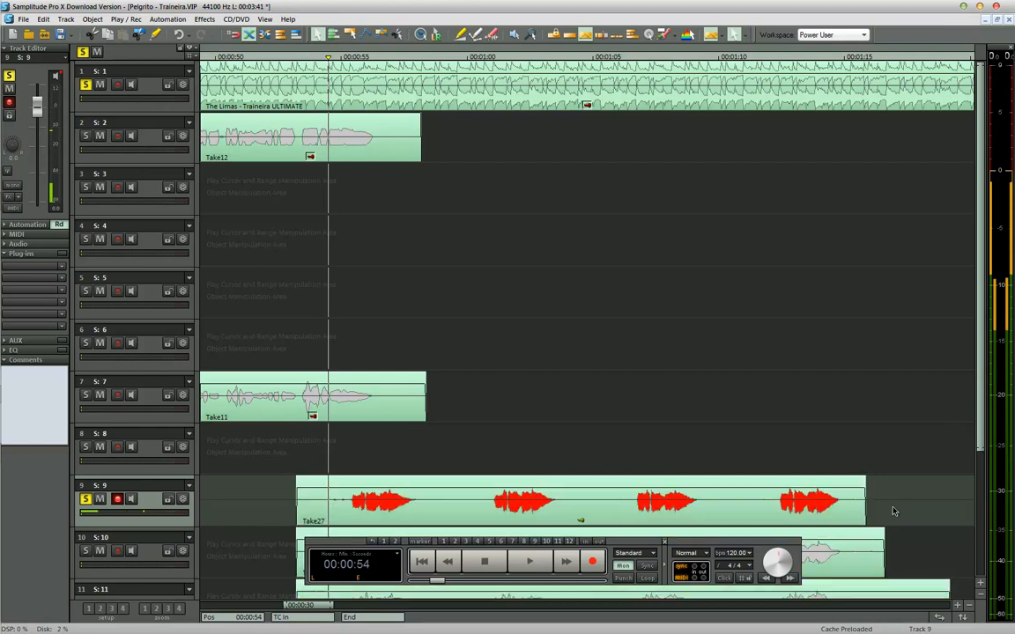
{"action": "left_click", "coordinate": [890, 466]}
{"action": "left_click_drag", "start_coordinate": [980, 415], "coordinate": [979, 515]}
Select Take27, Take26 and Take25 together, start playback, and toggle their position lock.
{"action": "left_click", "coordinate": [419, 370]}
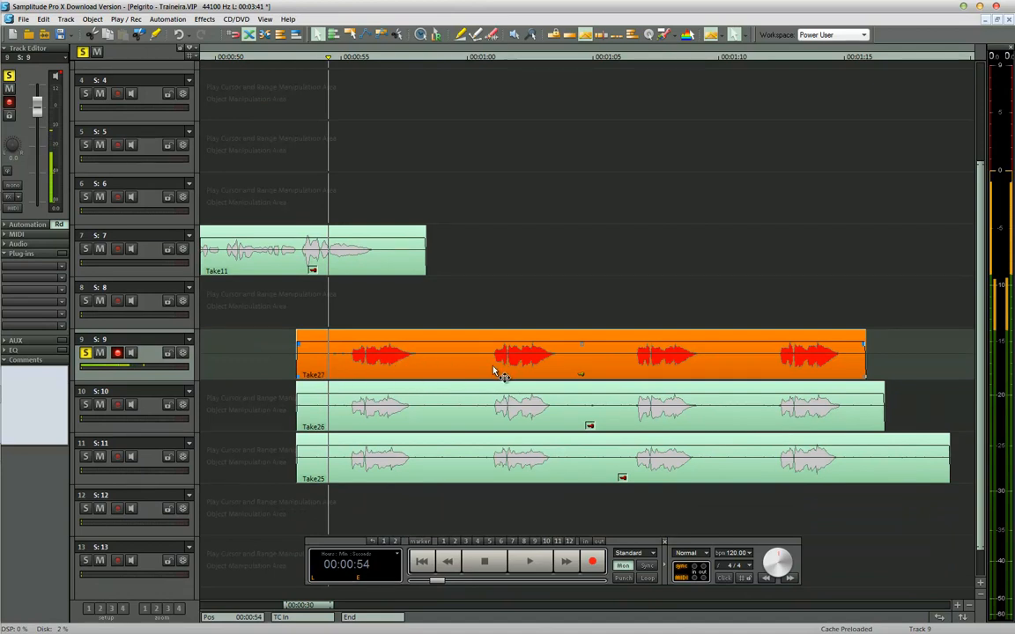
{"action": "left_click", "coordinate": [281, 377]}
{"action": "left_click_drag", "start_coordinate": [284, 379], "coordinate": [455, 467]}
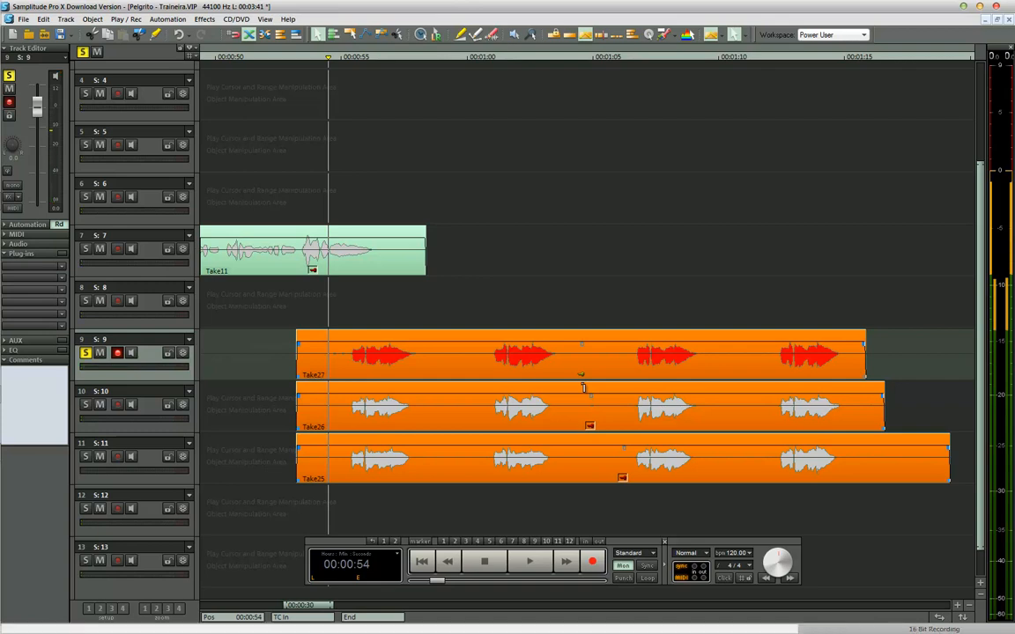
{"action": "key", "text": "space"}
{"action": "left_click_drag", "start_coordinate": [882, 376], "coordinate": [438, 528]}
{"action": "scroll", "coordinate": [643, 414], "scroll_direction": "up", "scroll_amount": 3}
{"action": "left_click", "coordinate": [586, 428]}
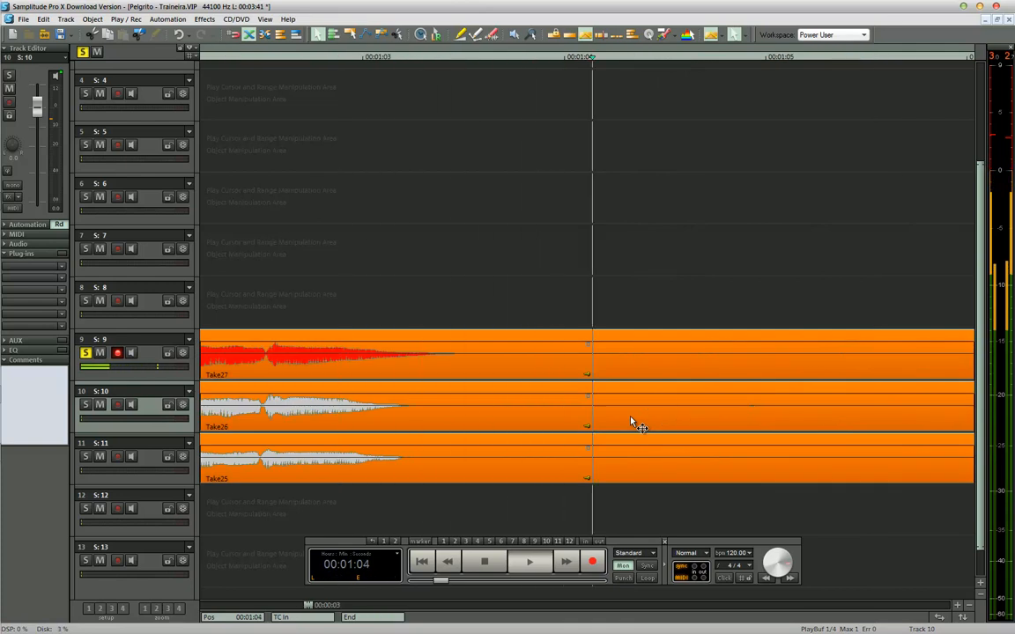
Split the three selected takes just after the last phrase at about 00:01:15 and delete their tails.
{"action": "key", "text": "ctrl+Down"}
{"action": "key", "text": "ctrl+Down"}
{"action": "key", "text": "ctrl+Down"}
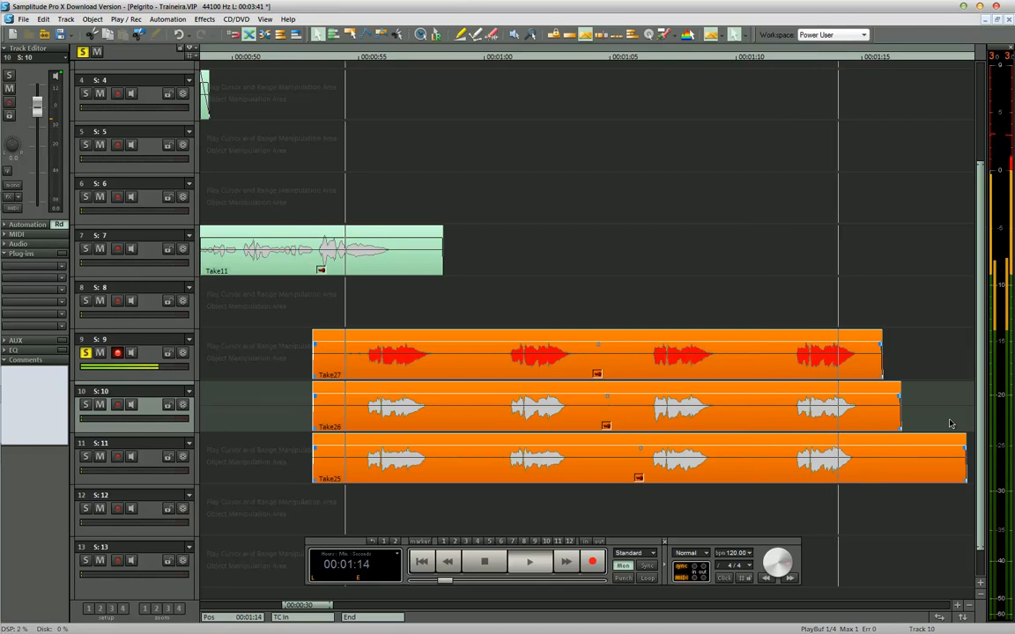
{"action": "key", "text": "t"}
{"action": "key", "text": "Delete"}
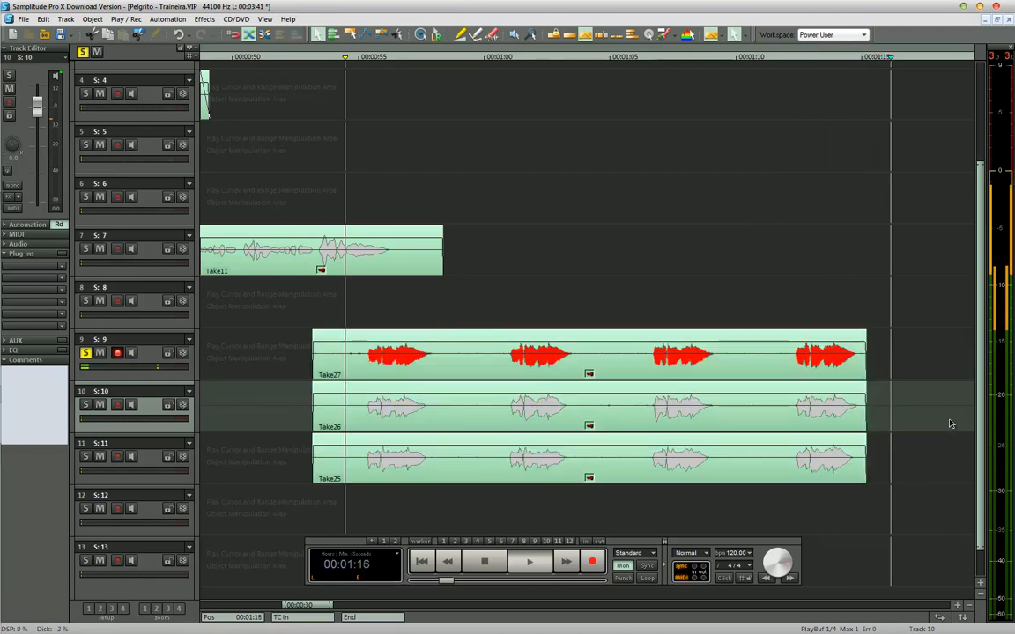
{"action": "key", "text": "space"}
Insert two new tracks into the project from track 12.
{"action": "scroll", "coordinate": [950, 423], "scroll_direction": "down", "scroll_amount": 2}
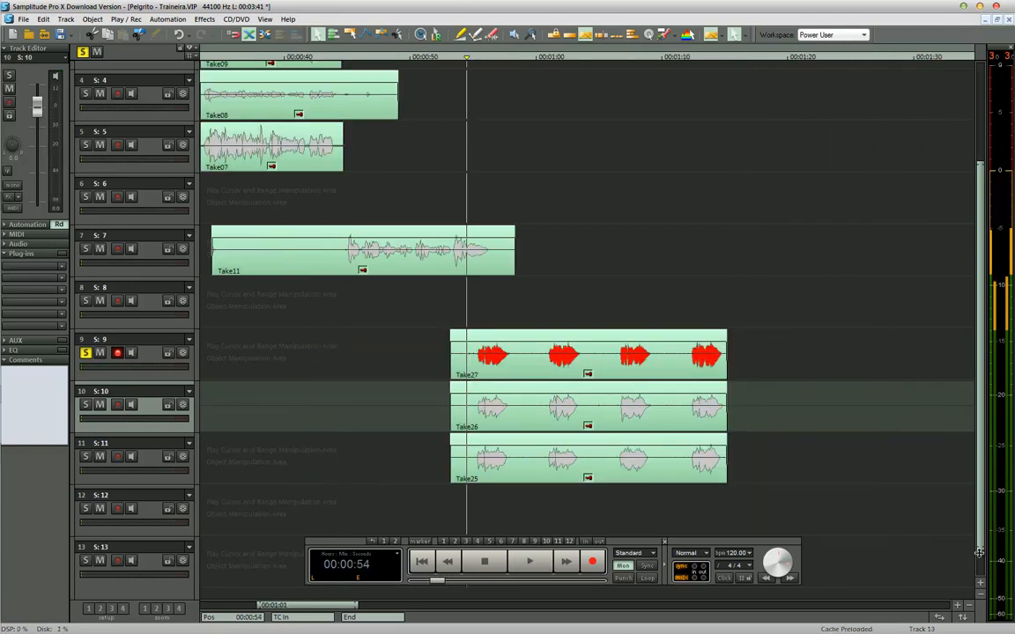
{"action": "scroll", "coordinate": [879, 501], "scroll_direction": "down", "scroll_amount": 2}
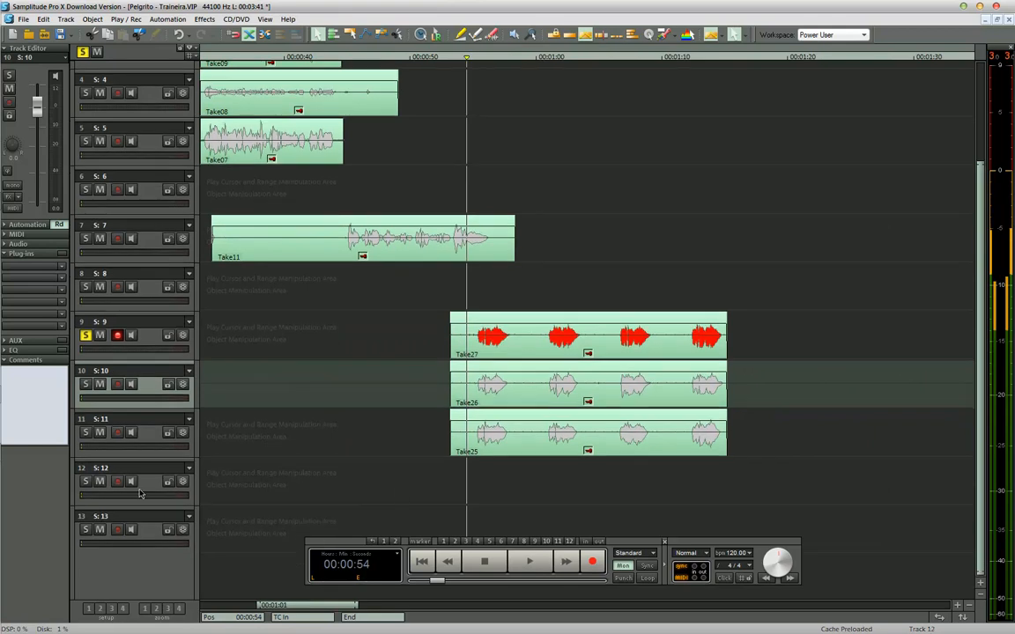
{"action": "right_click", "coordinate": [162, 478]}
{"action": "mouse_move", "coordinate": [264, 290]}
{"action": "left_click", "coordinate": [385, 296]}
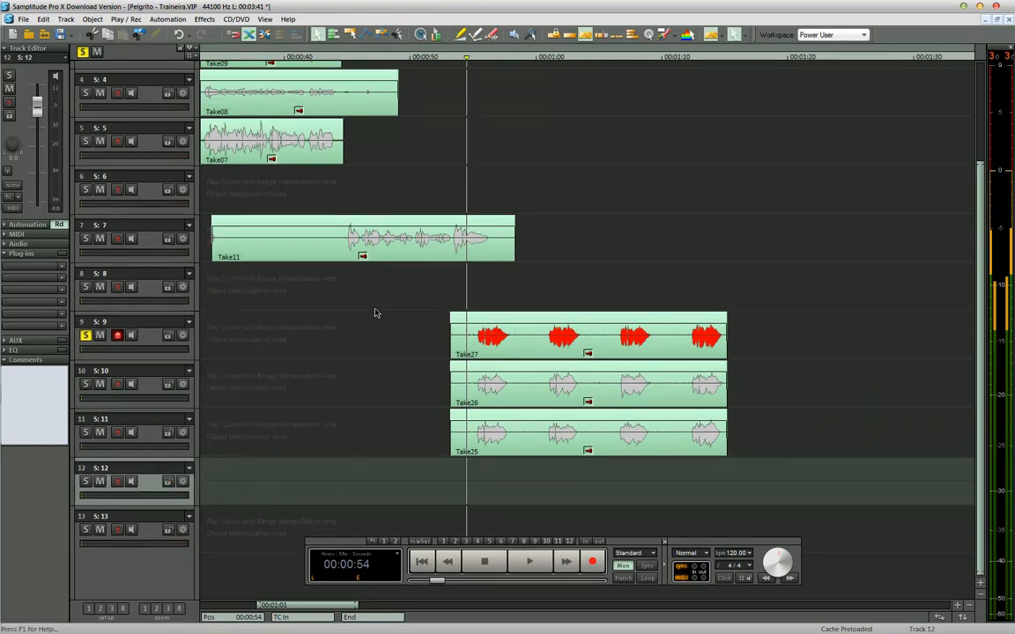
{"action": "right_click", "coordinate": [150, 478]}
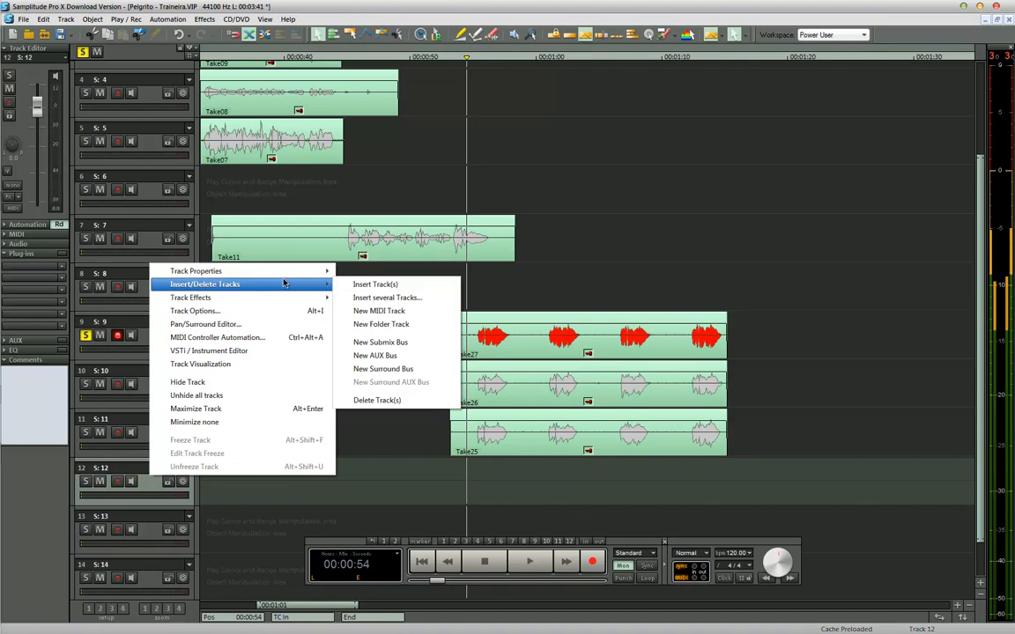
{"action": "left_click", "coordinate": [374, 288]}
Solo track 11 instead of track 10, keeping track 9 soloed.
{"action": "left_click", "coordinate": [85, 385]}
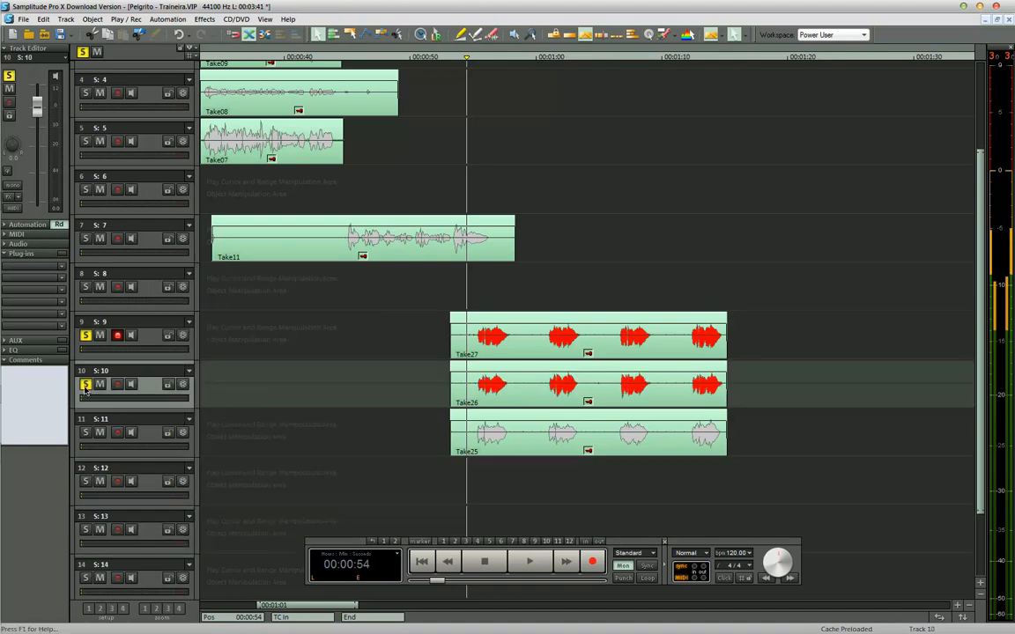
{"action": "left_click", "coordinate": [85, 432]}
{"action": "left_click", "coordinate": [86, 385]}
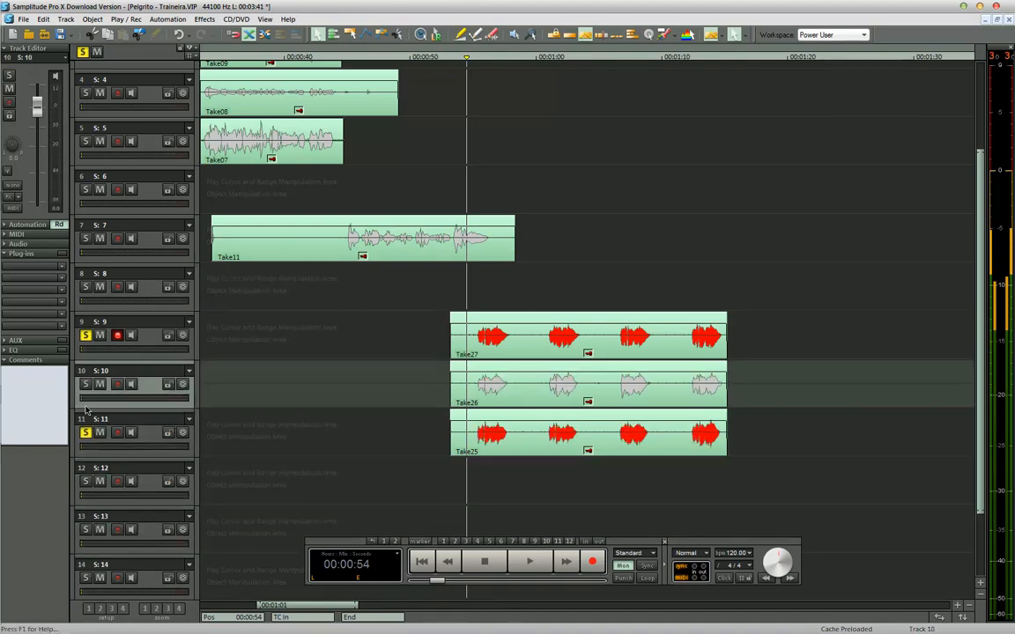
Leave only track 9 soloed, and arm track 12 for recording from 00:00:53, just before the stacked takes.
{"action": "left_click", "coordinate": [86, 432]}
{"action": "scroll", "coordinate": [454, 423], "scroll_direction": "down", "scroll_amount": 2}
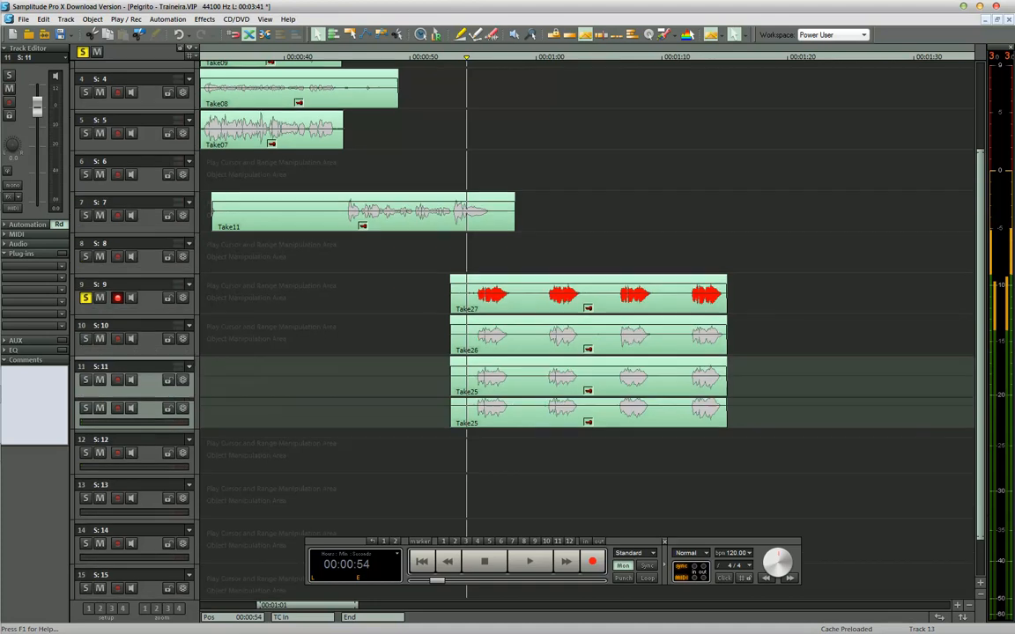
{"action": "left_click", "coordinate": [449, 408]}
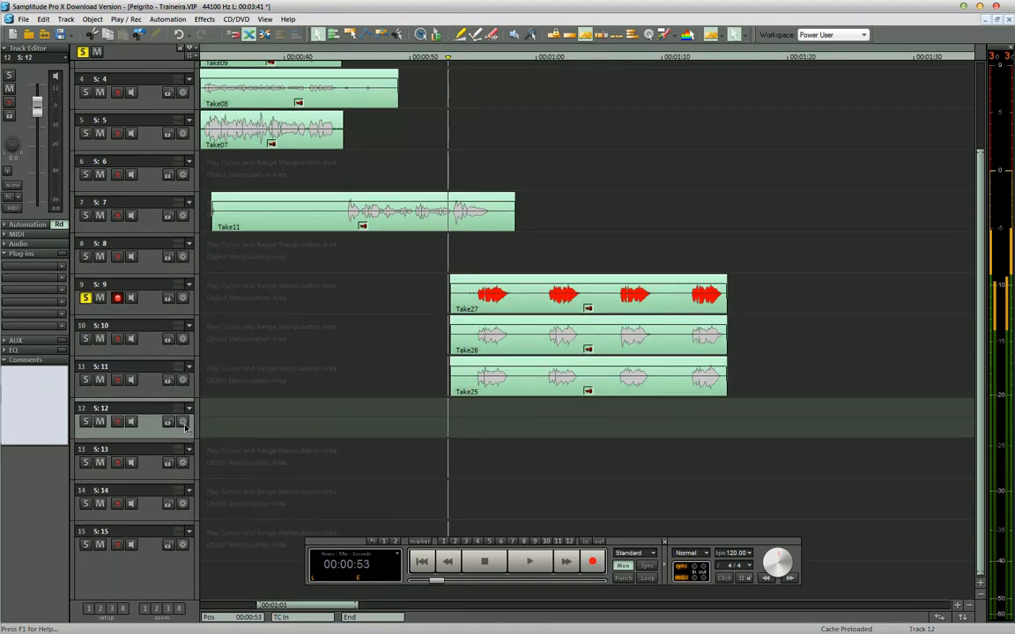
Play the soloed take on track 9 from 00:00:53 to rehearse the phrases before recording.
{"action": "key", "text": "space"}
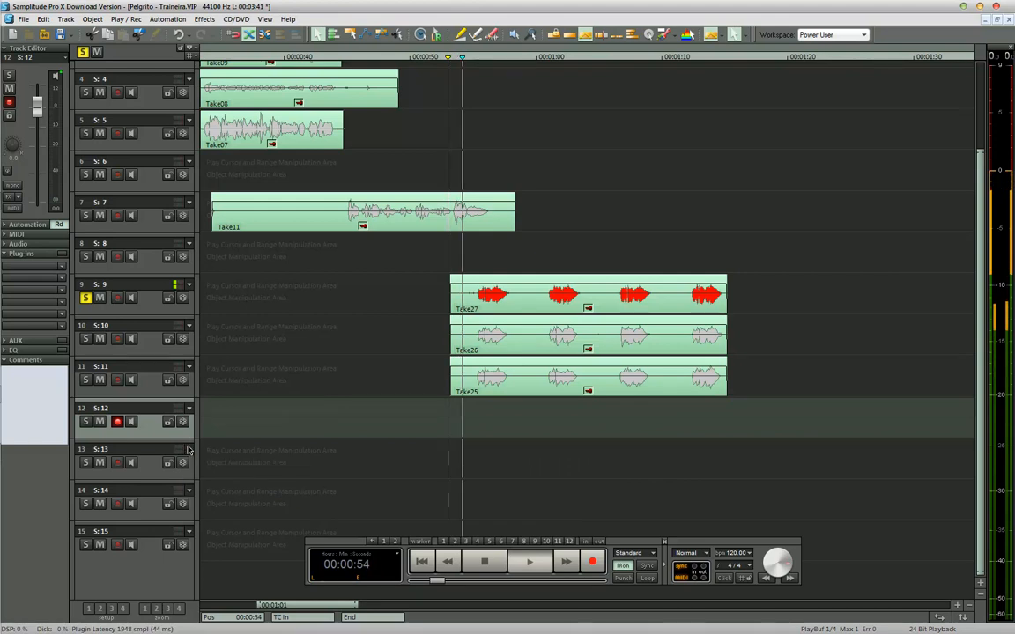
{"action": "key", "text": "space"}
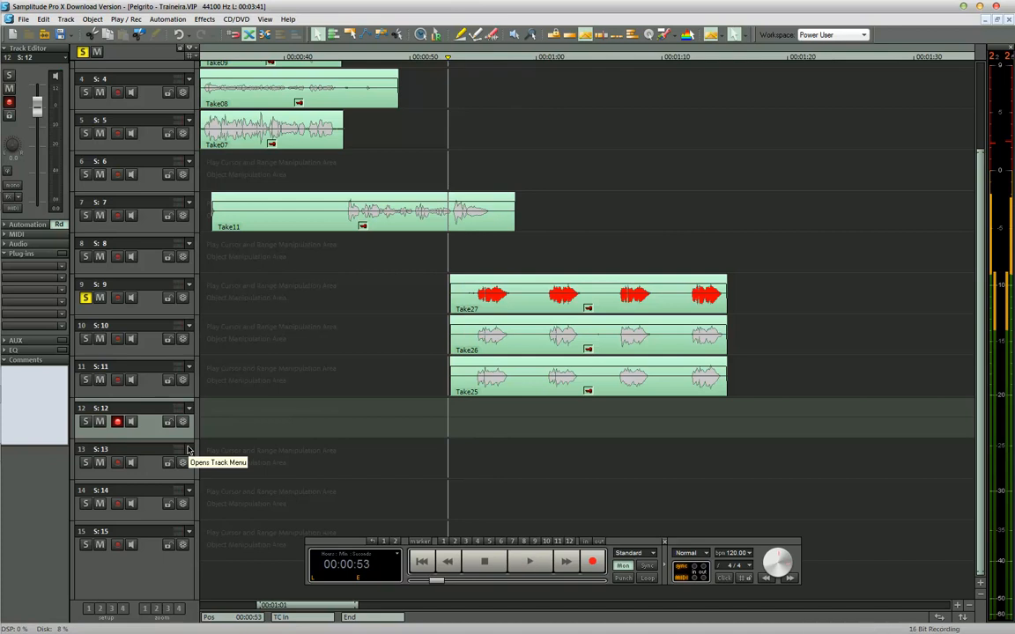
{"action": "key", "text": "space"}
{"action": "scroll", "coordinate": [530, 306], "scroll_direction": "up", "scroll_amount": 3}
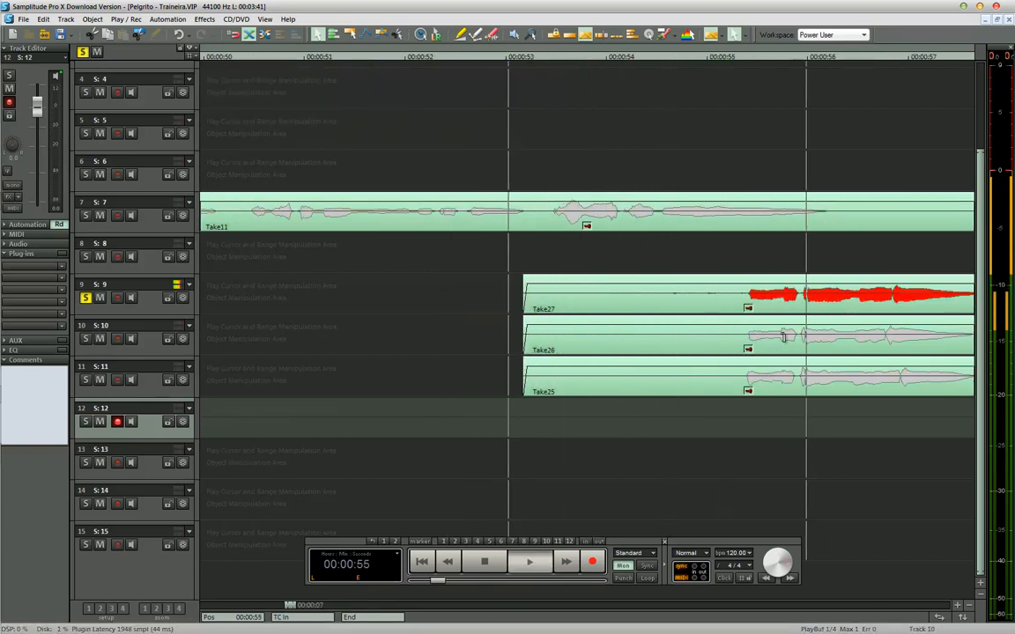
{"action": "scroll", "coordinate": [783, 337], "scroll_direction": "down", "scroll_amount": 3}
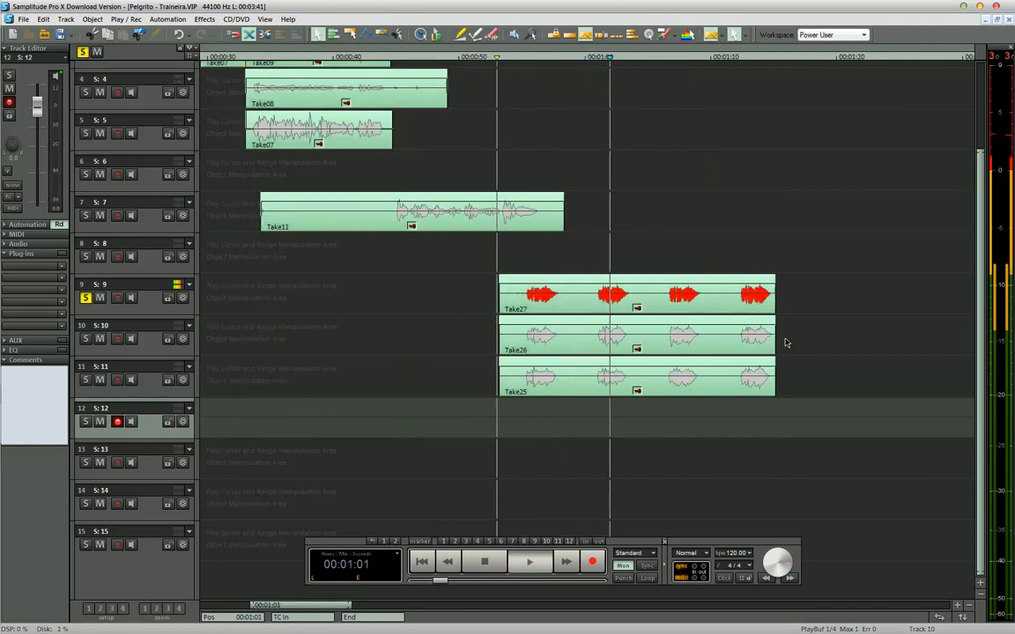
{"action": "key", "text": "space"}
{"action": "key", "text": "space"}
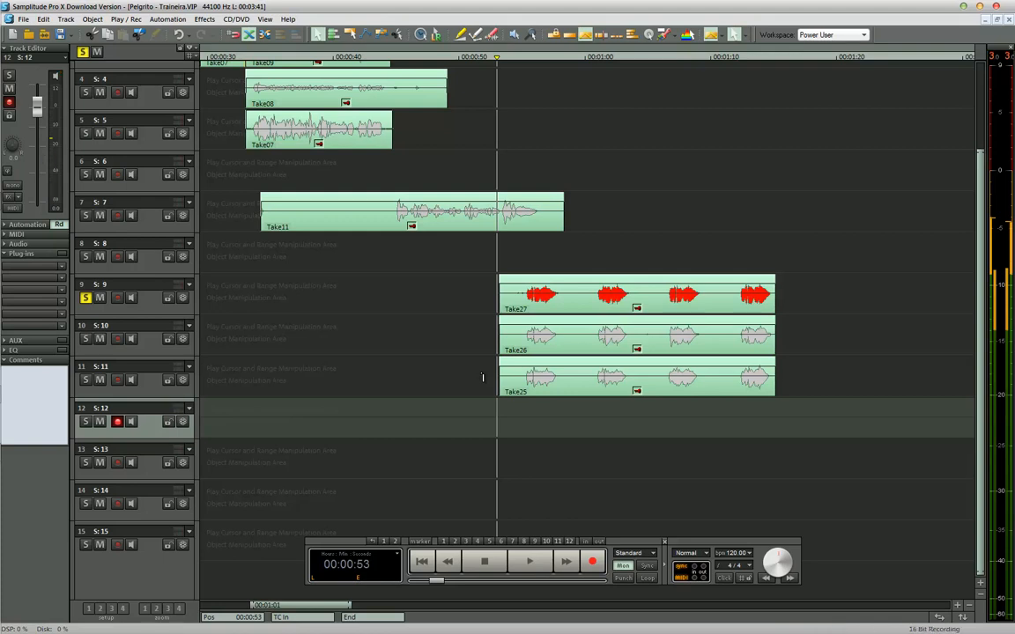
{"action": "key", "text": "space"}
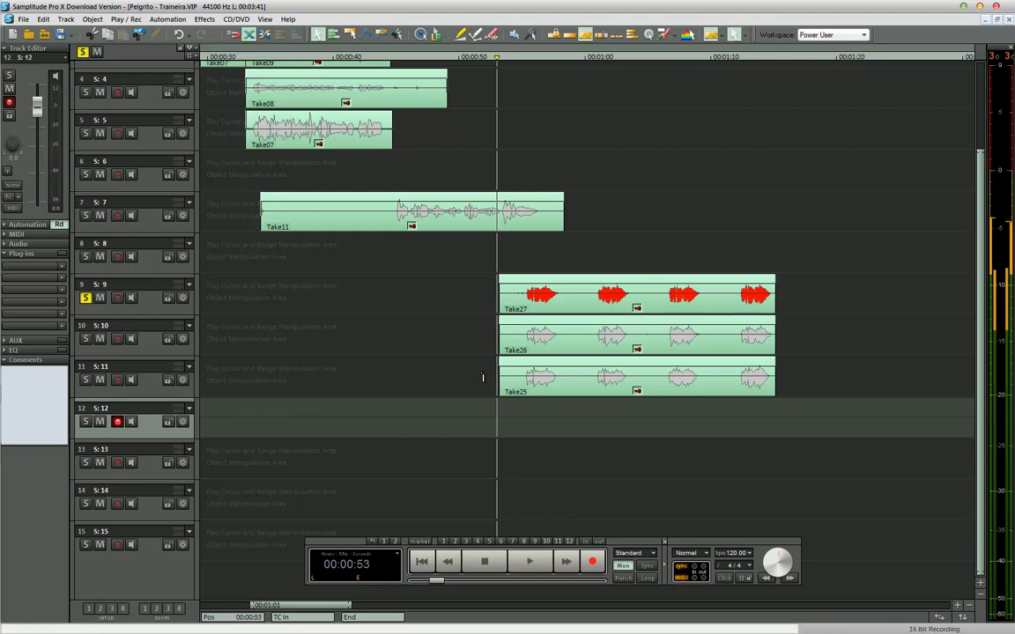
{"action": "key", "text": "space"}
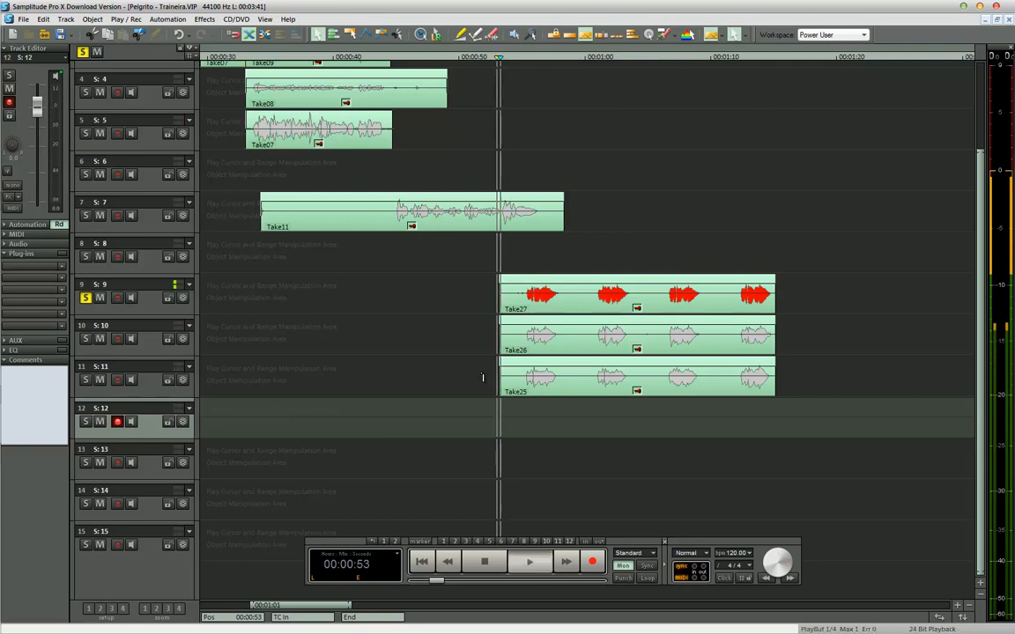
{"action": "key", "text": "space"}
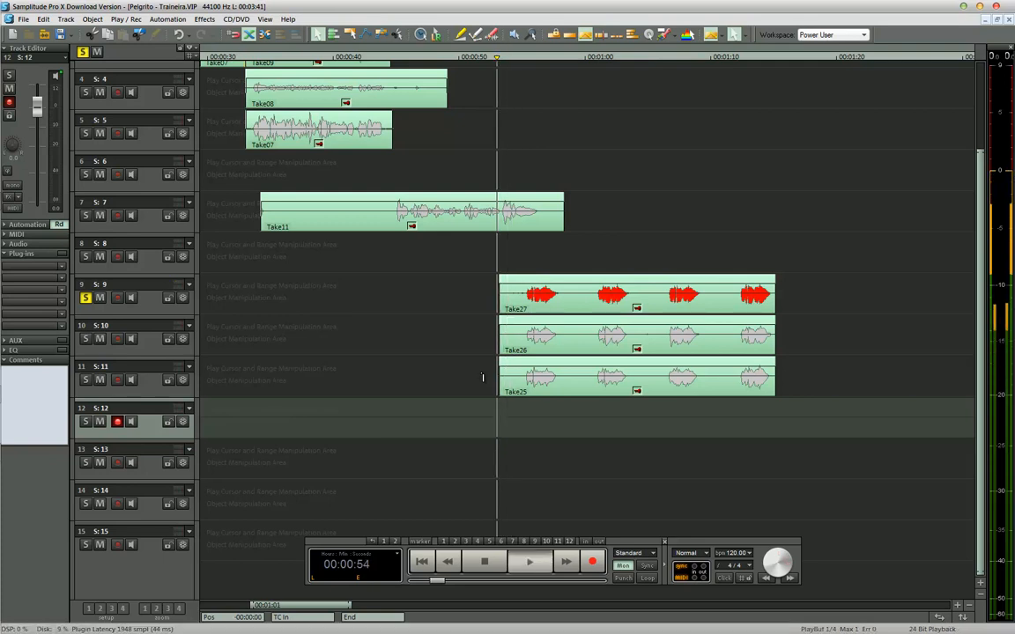
Record a vocal take on track 12 from 00:00:53 to about 00:01:15, and arm track 13 for recording.
{"action": "key", "text": "r"}
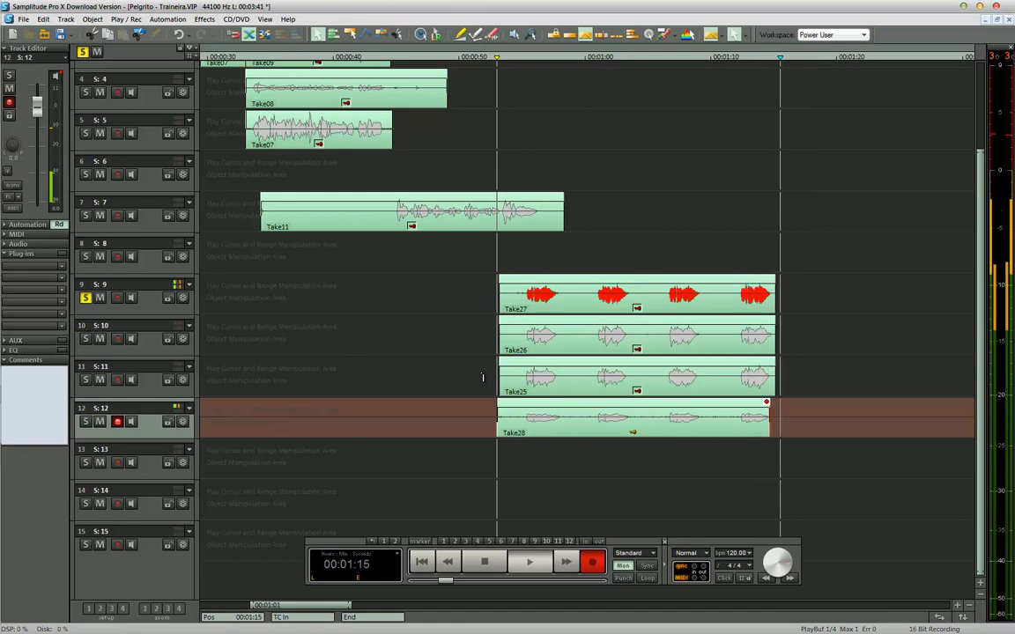
{"action": "key", "text": "space"}
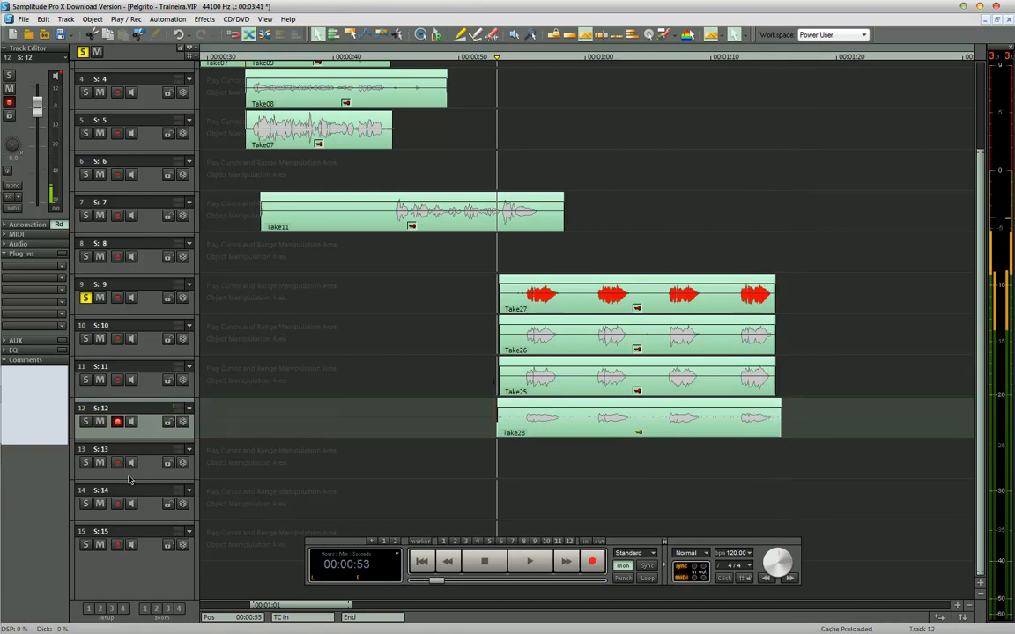
{"action": "left_click", "coordinate": [122, 463]}
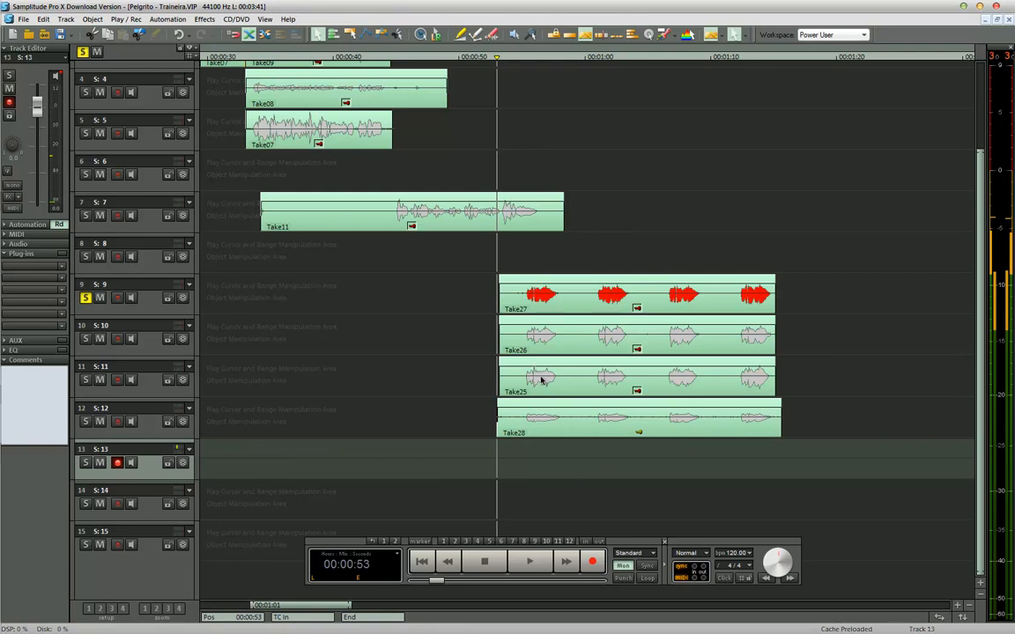
Play Take27 from about 00:00:53 and compare the waveform alignment of the first phrase across the stacked takes.
{"action": "left_click", "coordinate": [529, 360]}
{"action": "key", "text": "ctrl+Up"}
{"action": "key", "text": "ctrl+Up"}
{"action": "key", "text": "ctrl+Up"}
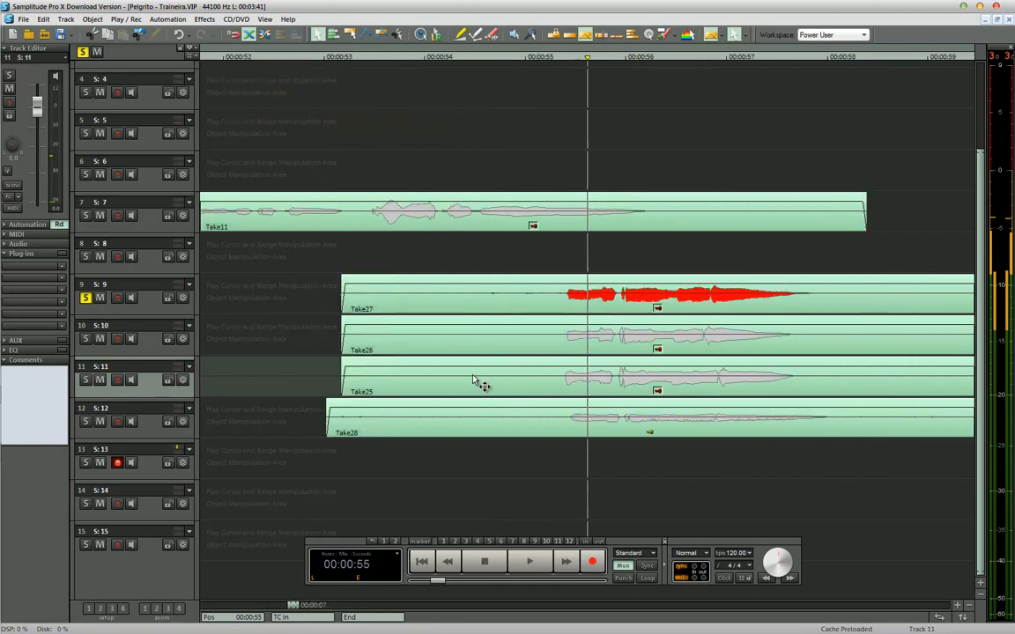
{"action": "left_click", "coordinate": [353, 292]}
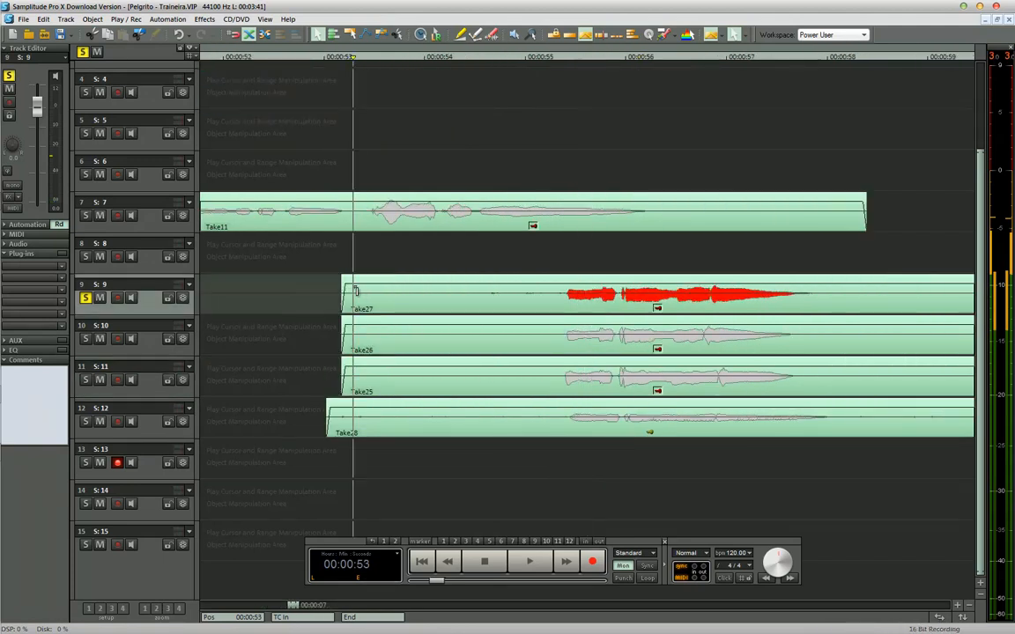
{"action": "key", "text": "space"}
{"action": "key", "text": "ctrl+Up"}
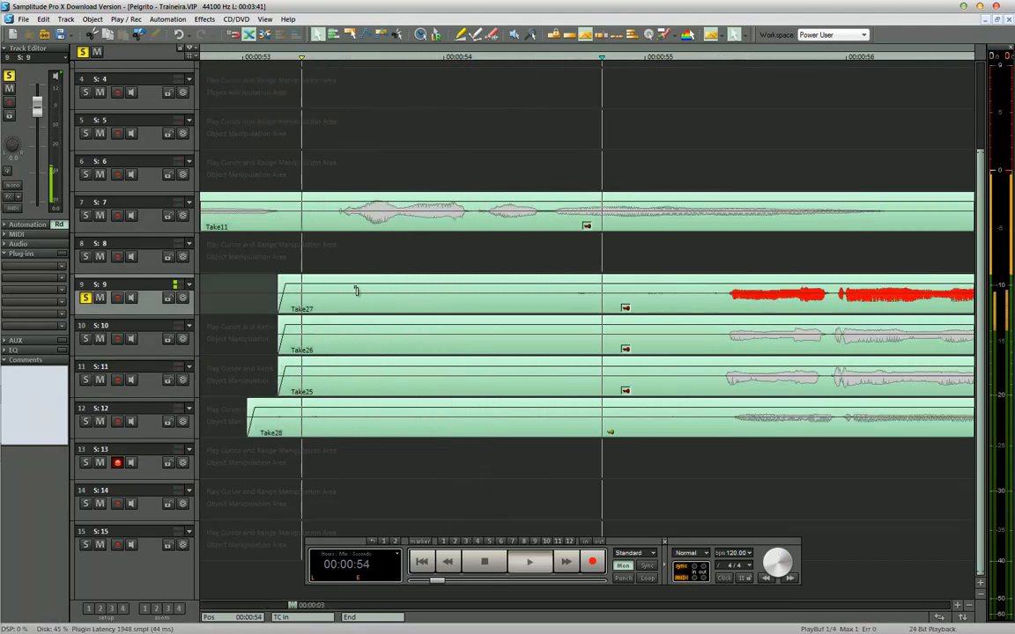
Solo track 12 together with track 9 and play both takes to check how closely Take28 matches Take27.
{"action": "left_click", "coordinate": [749, 430]}
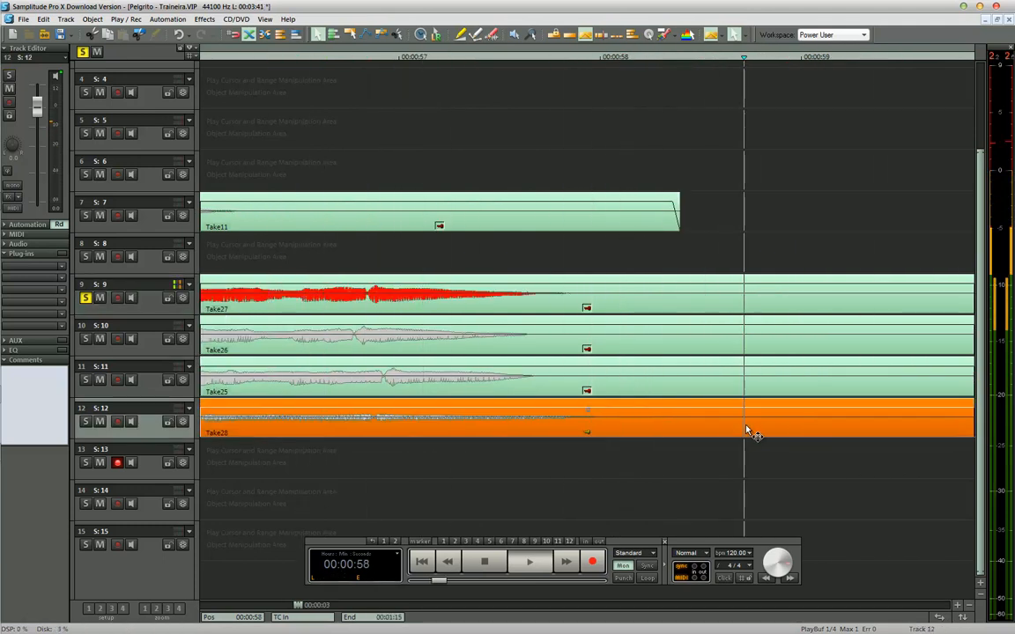
{"action": "key", "text": "ctrl+Down"}
{"action": "key", "text": "ctrl+Down"}
{"action": "left_click", "coordinate": [85, 422]}
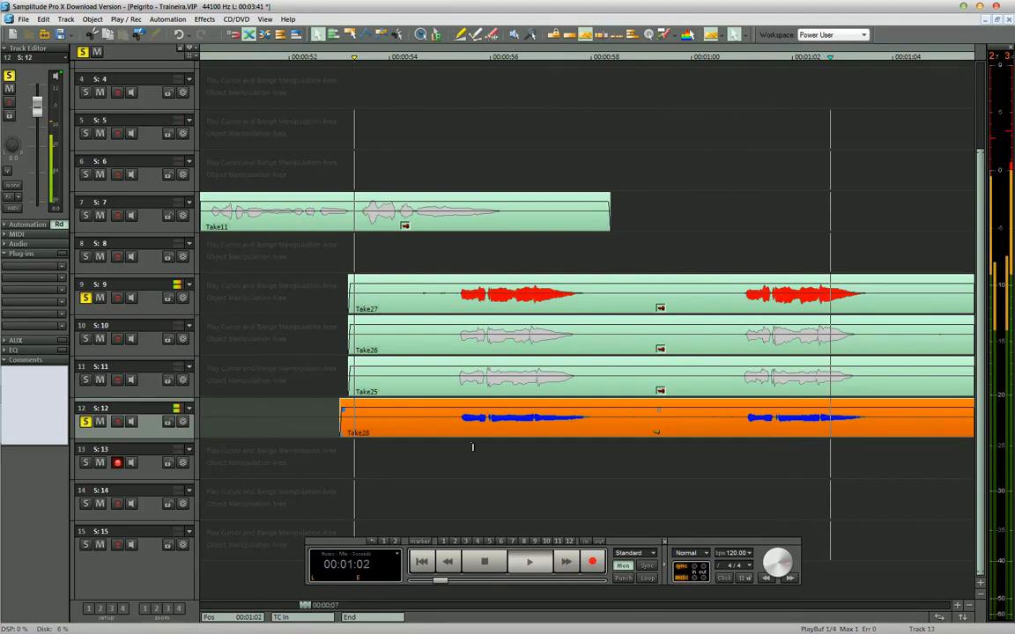
{"action": "key", "text": "ctrl+Up"}
{"action": "key", "text": "ctrl+Up"}
{"action": "key", "text": "ctrl+Up"}
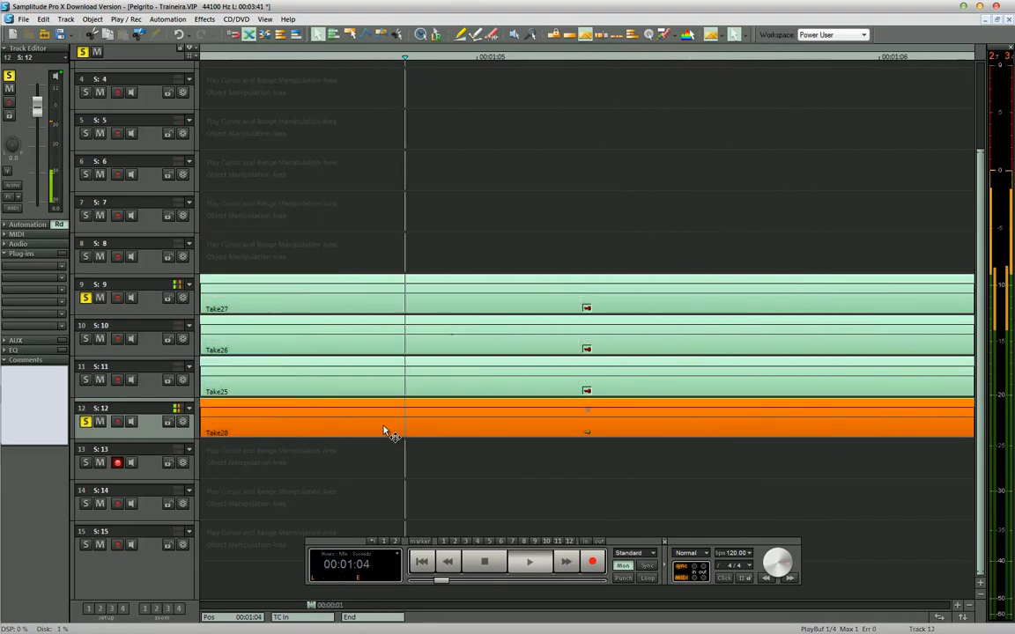
{"action": "key", "text": "ctrl+Down"}
{"action": "key", "text": "ctrl+Down"}
{"action": "key", "text": "ctrl+Down"}
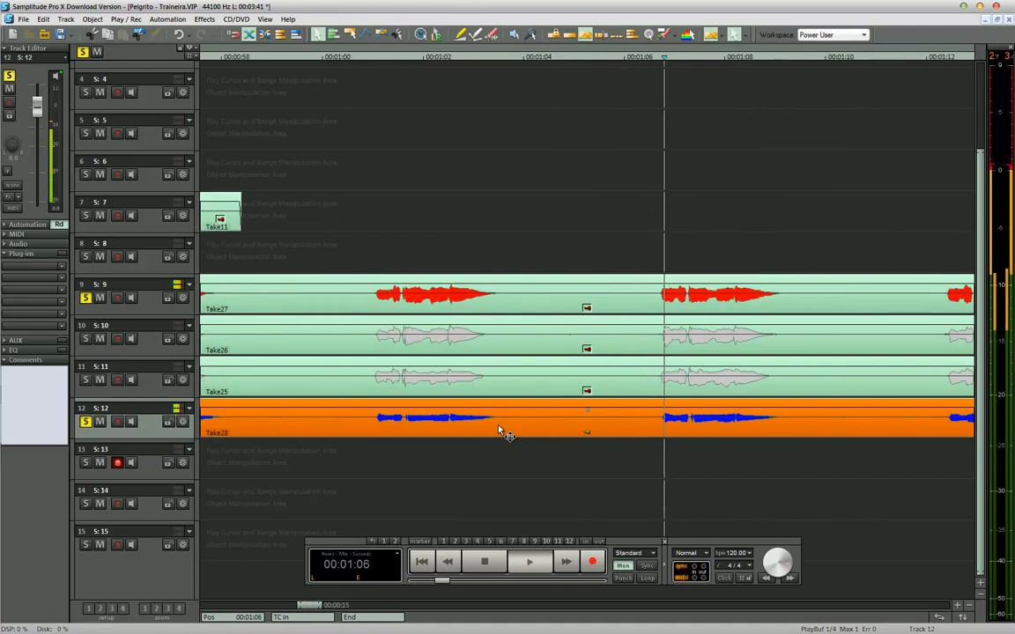
{"action": "key", "text": "ctrl+Down"}
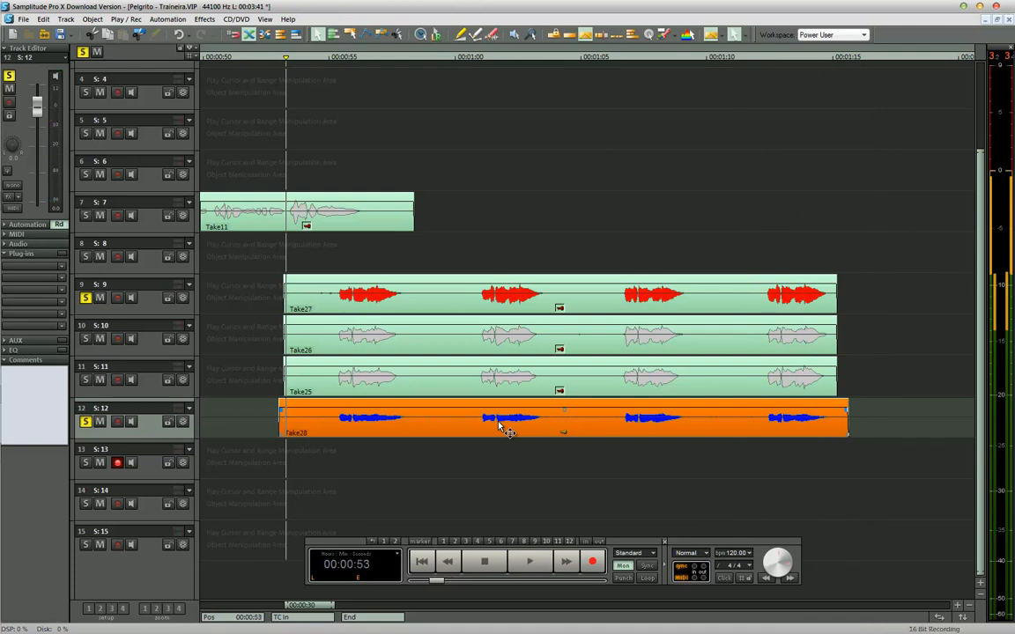
{"action": "key", "text": "space"}
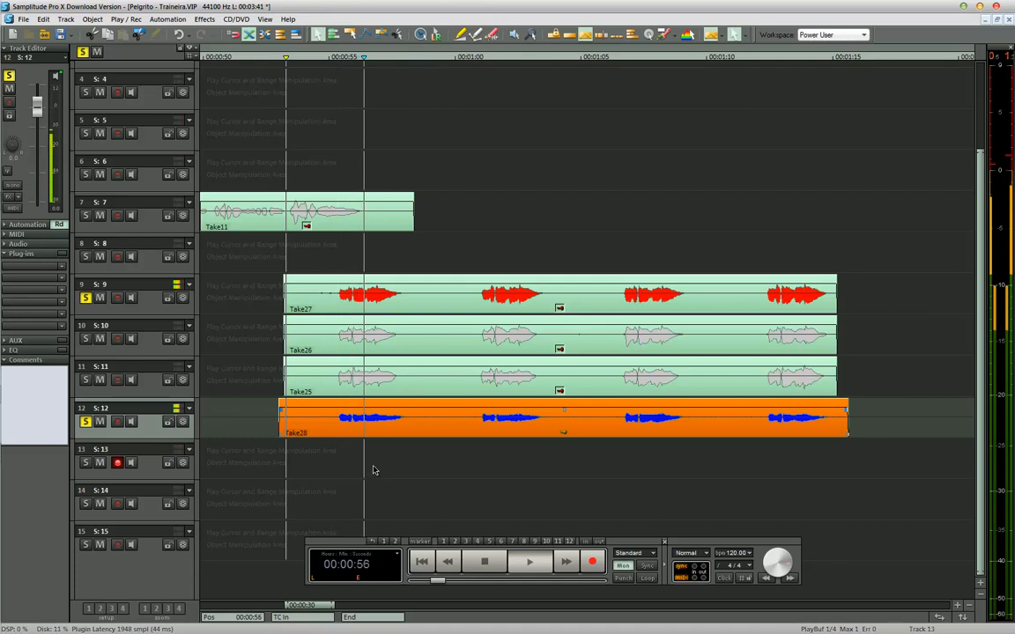
Lock the position of Take28 on track 12 and stop playback.
{"action": "left_click", "coordinate": [556, 451]}
{"action": "left_click", "coordinate": [564, 435]}
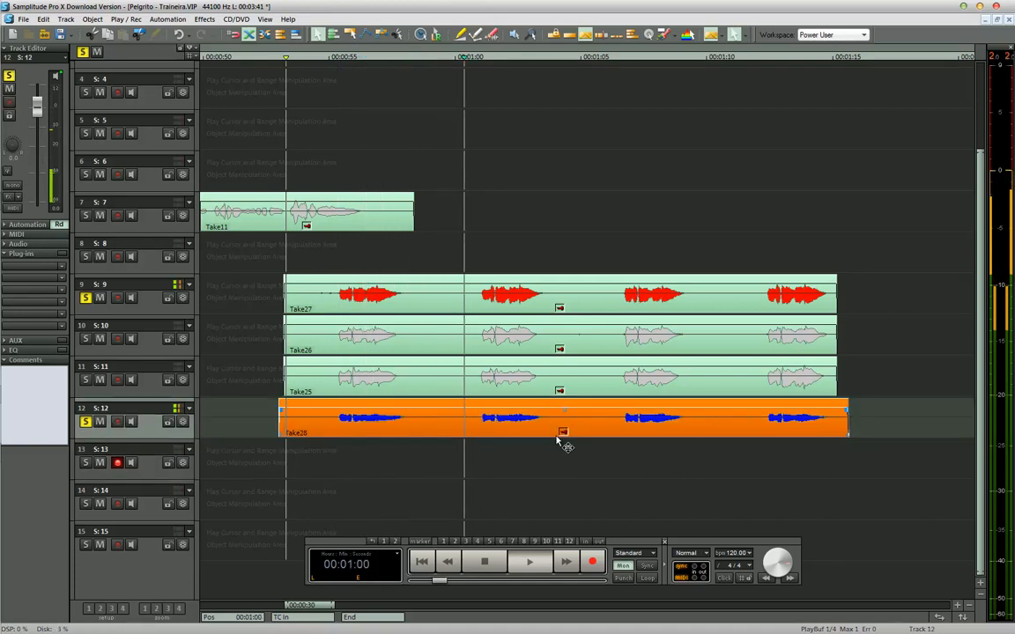
{"action": "left_click", "coordinate": [365, 475]}
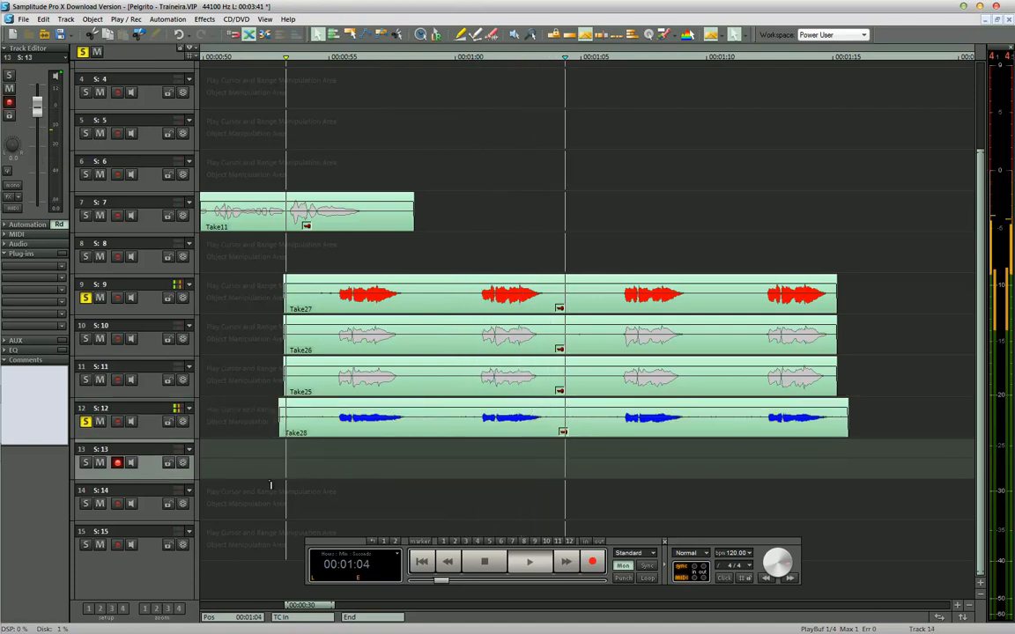
{"action": "key", "text": "space"}
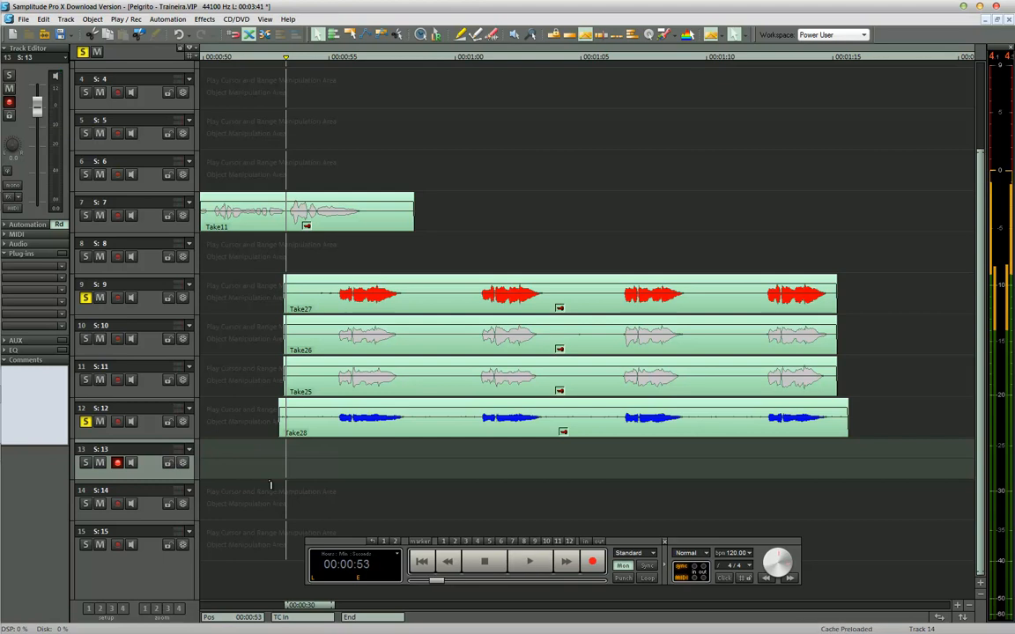
Record another vocal take on track 13 from 00:00:53 to just past 00:01:15, and save the project.
{"action": "key", "text": "r"}
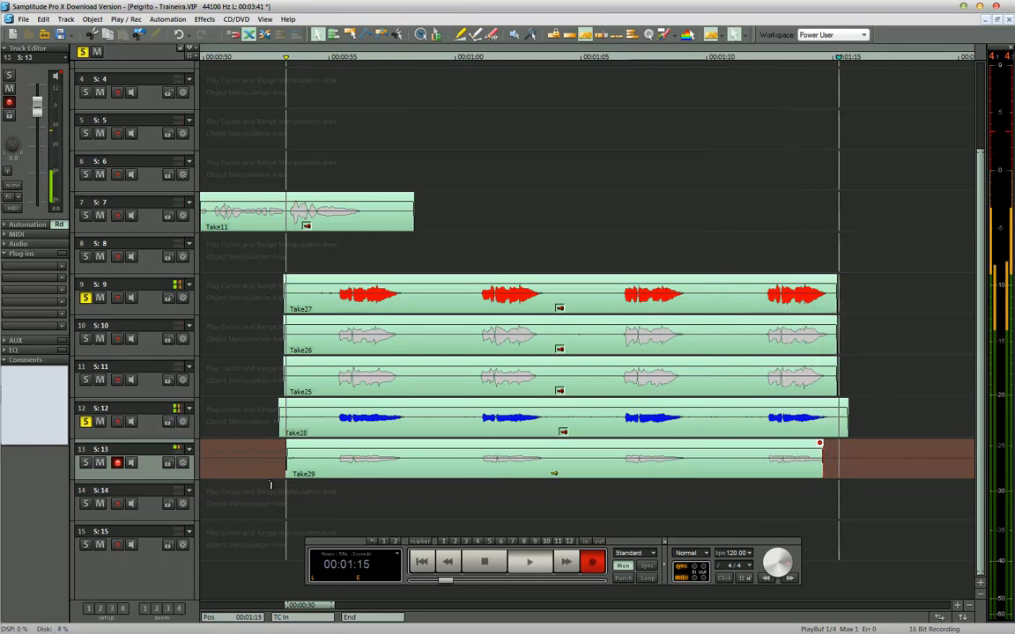
{"action": "key", "text": "space"}
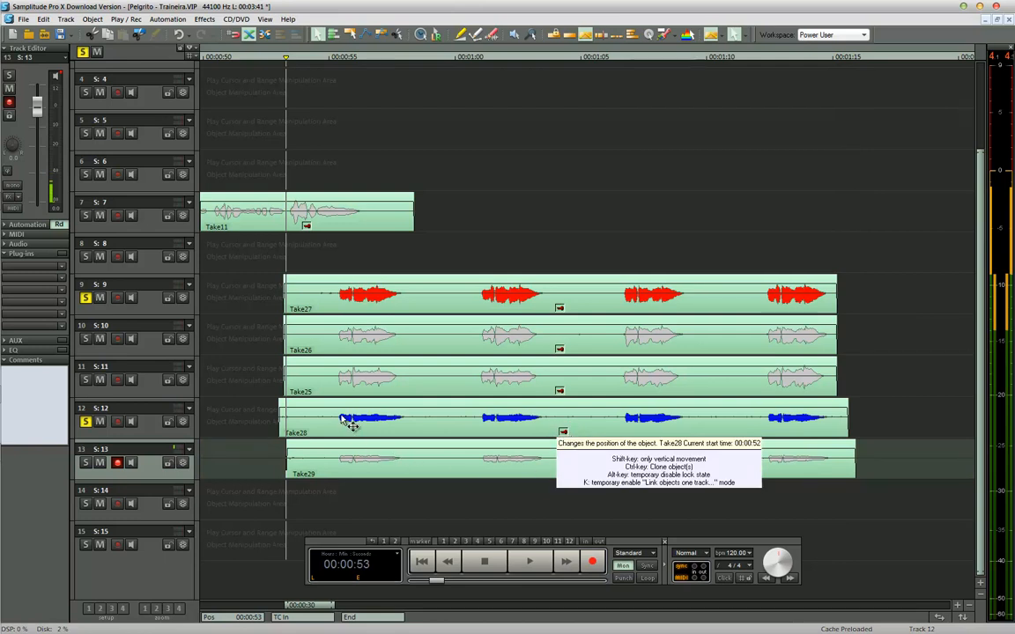
{"action": "key", "text": "ctrl+s"}
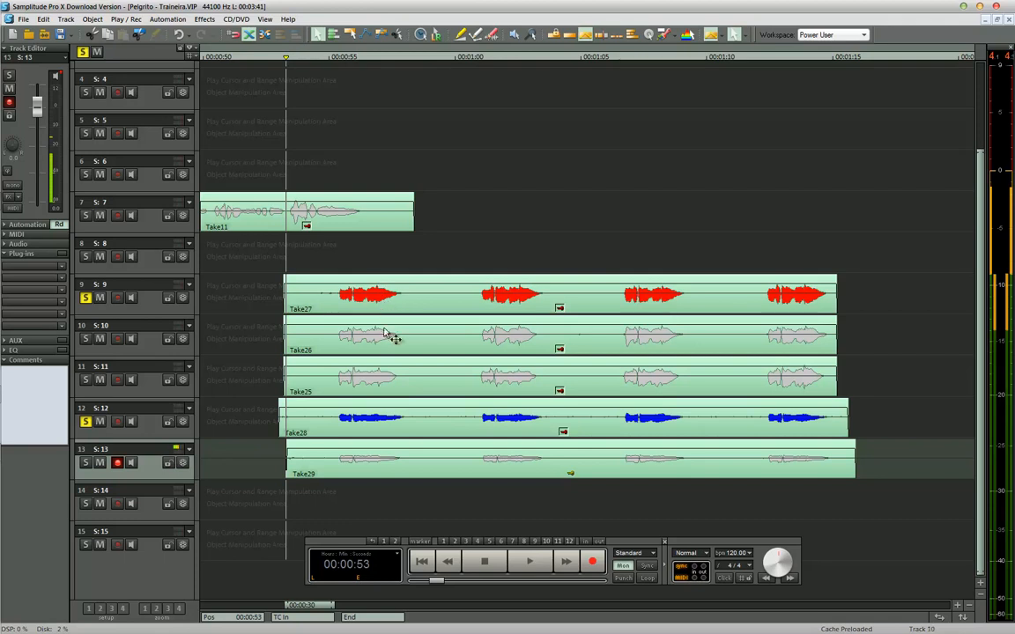
Set the play cursor to 00:00:55, and pan track 10 left by 90 and track 11 right by 90.
{"action": "left_click", "coordinate": [335, 290]}
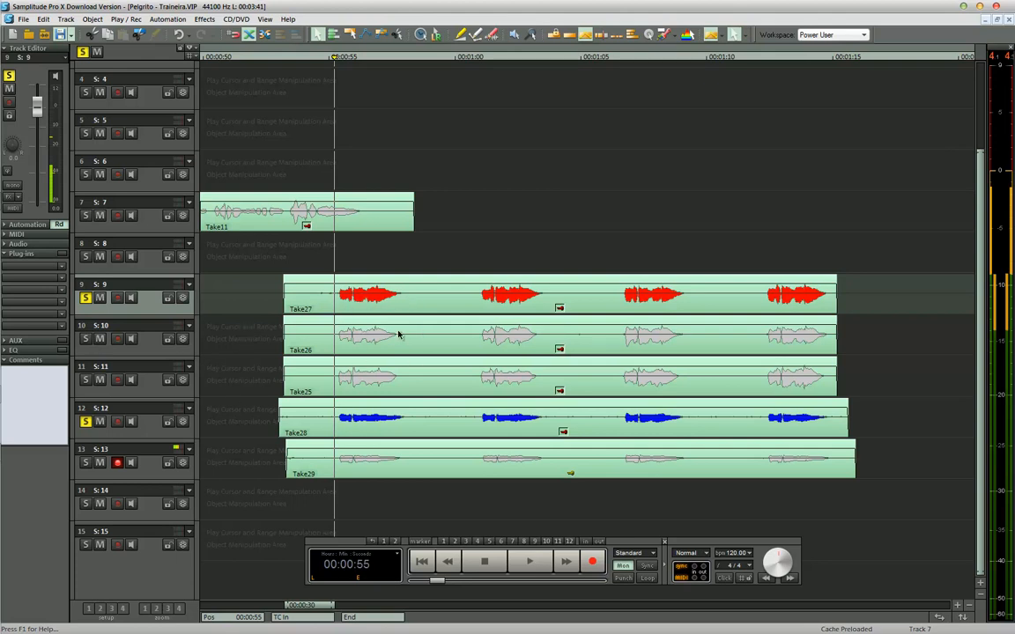
{"action": "left_click", "coordinate": [282, 355]}
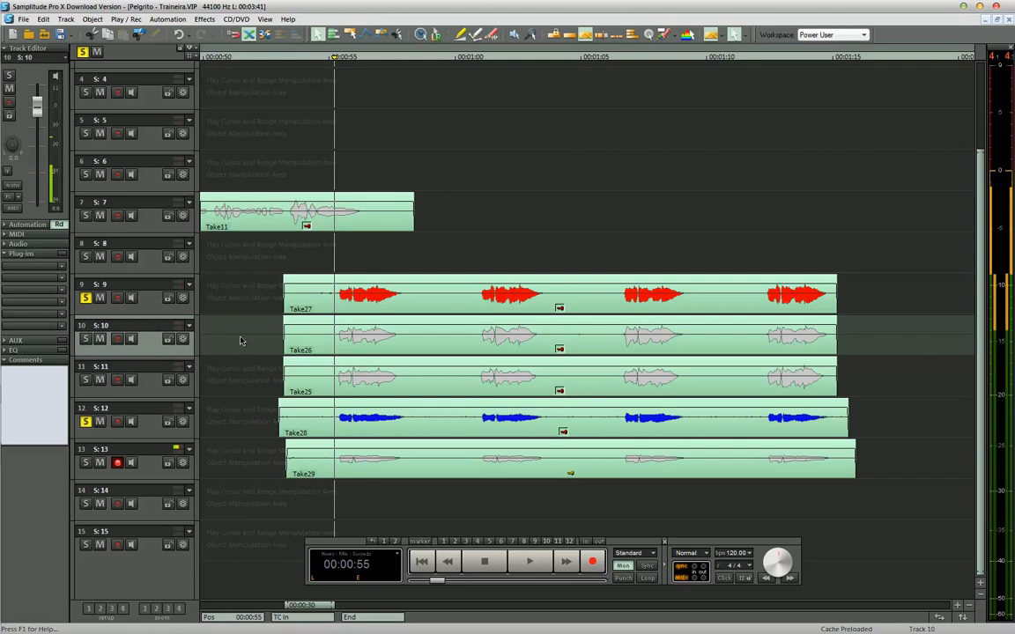
{"action": "left_click", "coordinate": [251, 386]}
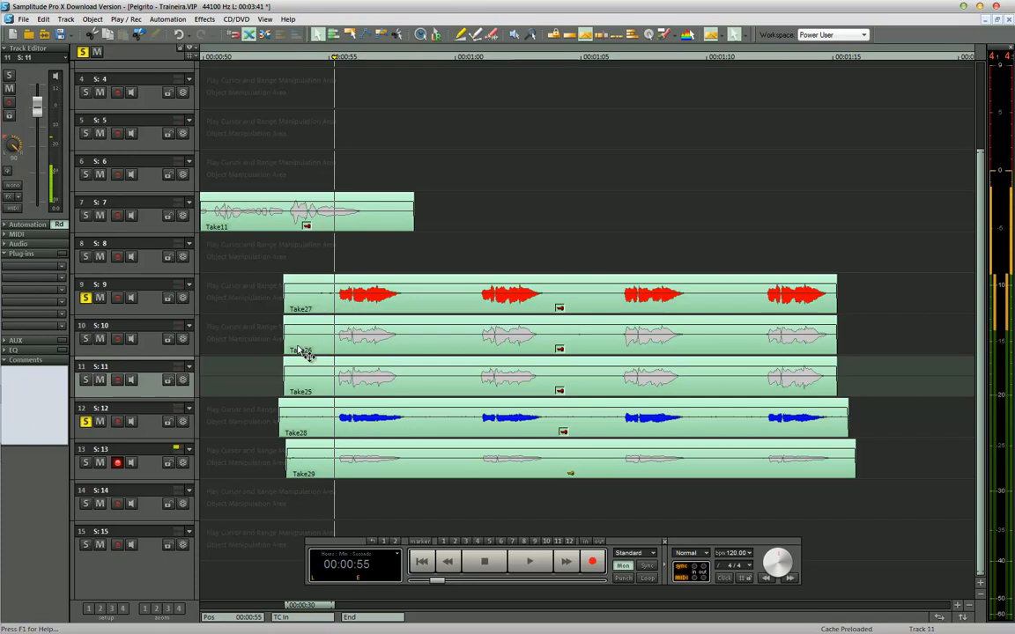
Clear the existing solos, solo only tracks 9, 10 and 11, and play them from 00:00:55.
{"action": "left_click", "coordinate": [85, 338]}
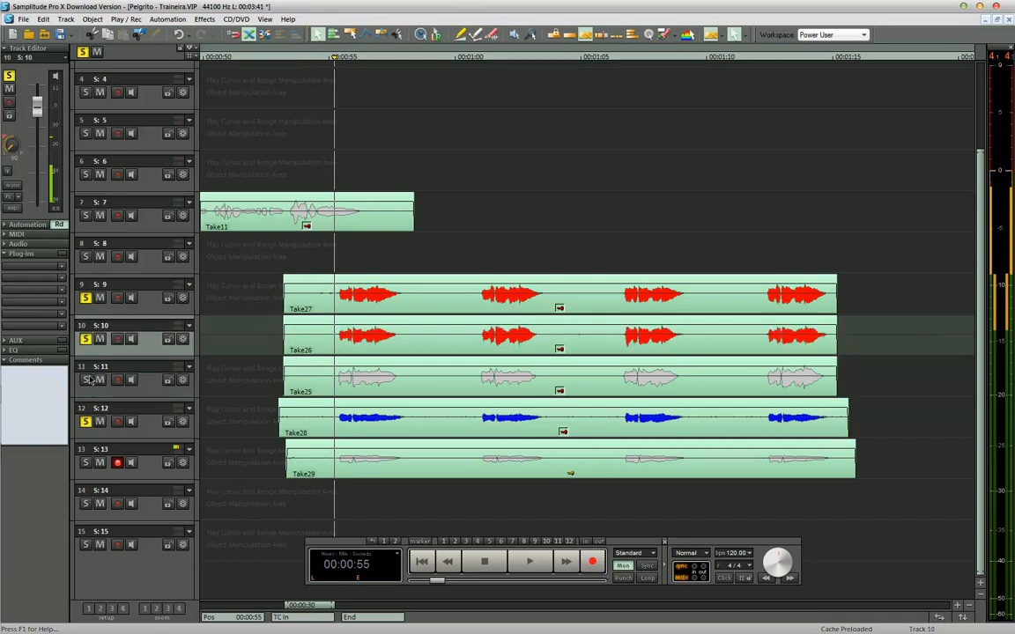
{"action": "left_click", "coordinate": [85, 379]}
{"action": "left_click", "coordinate": [85, 421]}
{"action": "left_click", "coordinate": [82, 52]}
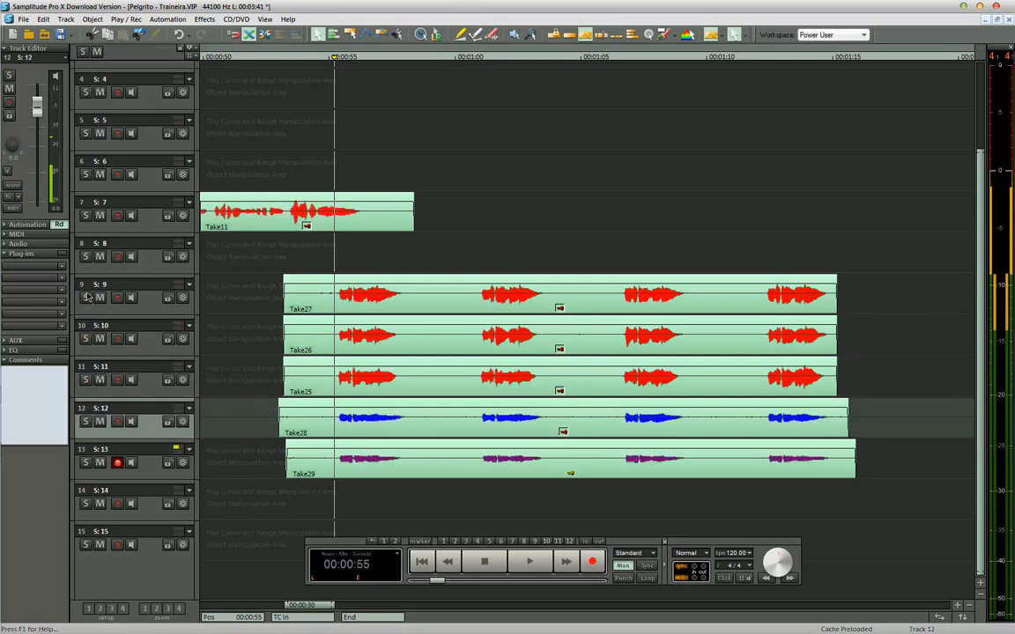
{"action": "left_click", "coordinate": [86, 298]}
{"action": "left_click", "coordinate": [86, 338]}
{"action": "left_click", "coordinate": [86, 380]}
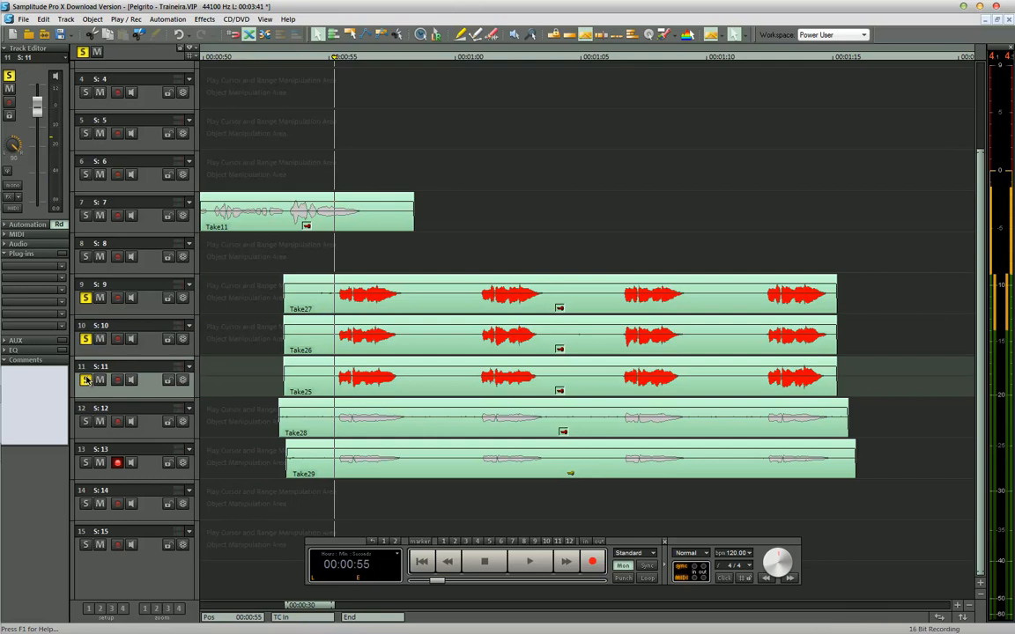
{"action": "key", "text": "space"}
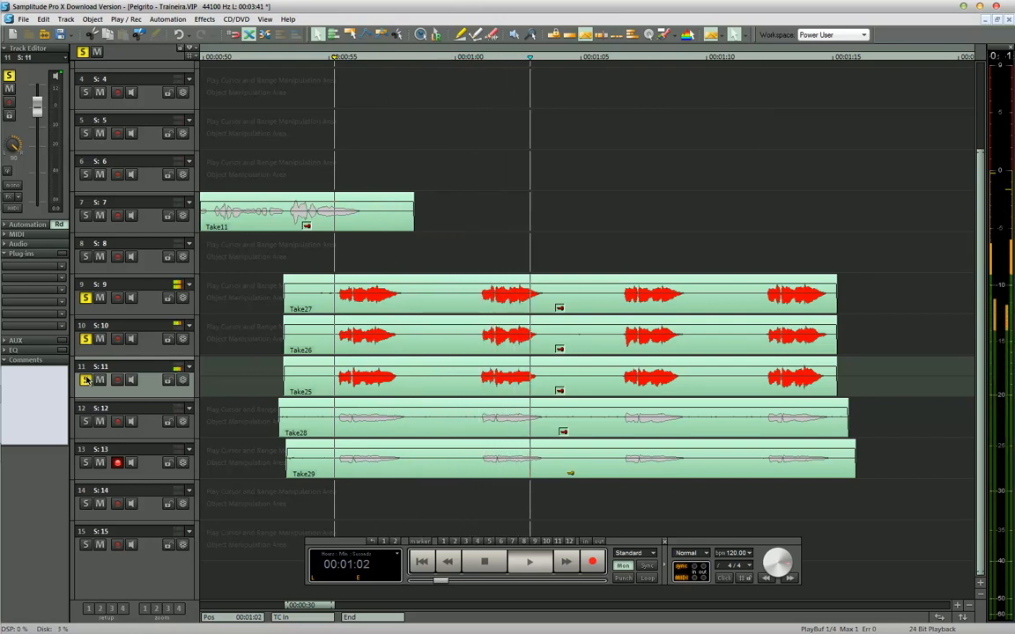
Play track 9 soloed alone from 00:00:55, add tracks 10 and 11 to the solo for comparison, and stop playback.
{"action": "key", "text": "space"}
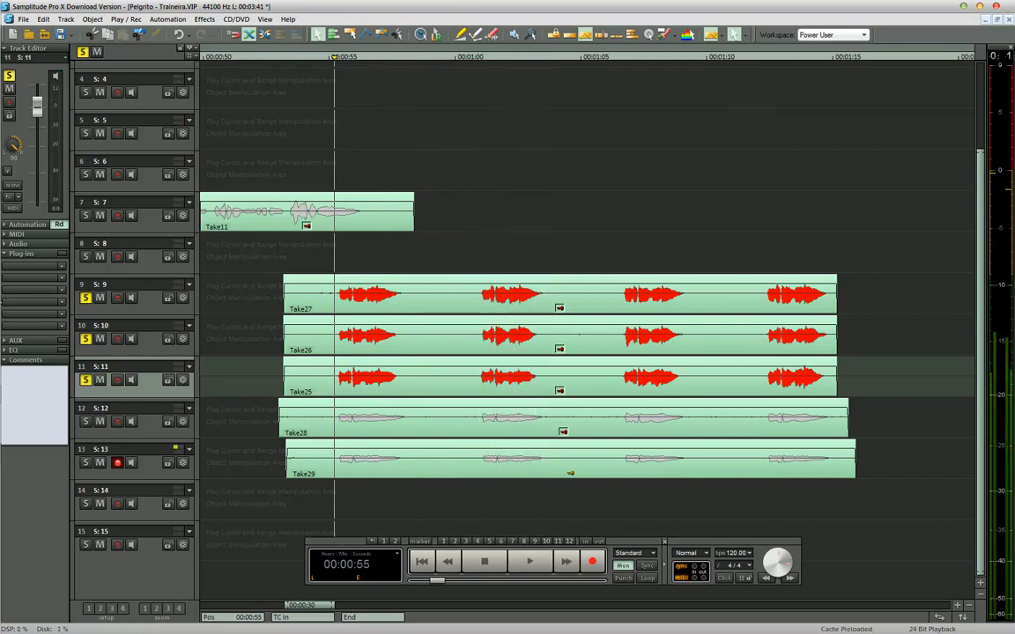
{"action": "left_click", "coordinate": [85, 338]}
{"action": "left_click", "coordinate": [85, 379]}
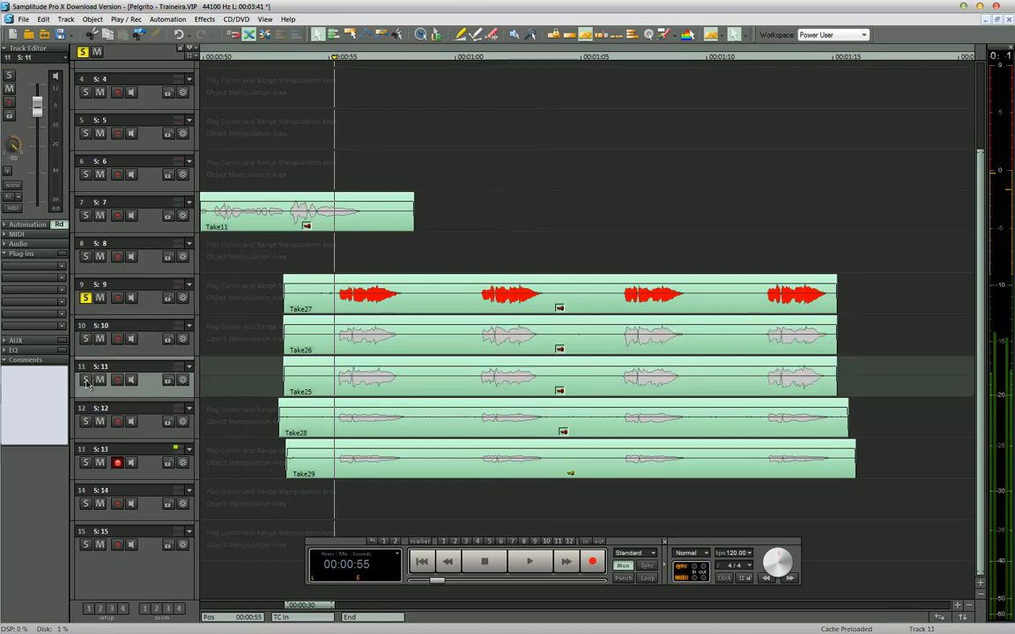
{"action": "key", "text": "space"}
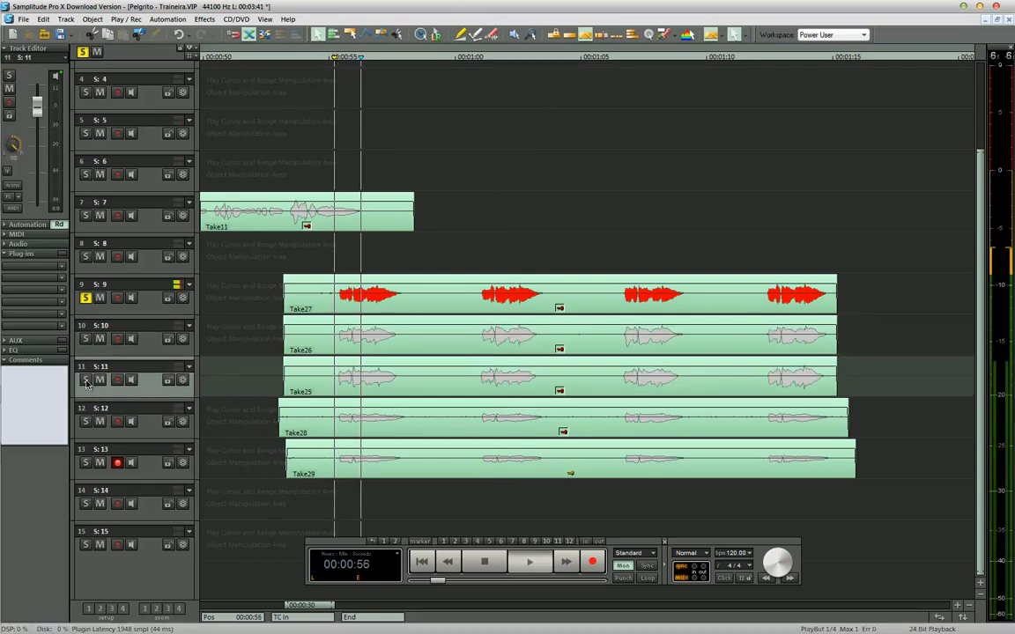
{"action": "left_click", "coordinate": [85, 380]}
{"action": "left_click", "coordinate": [86, 338]}
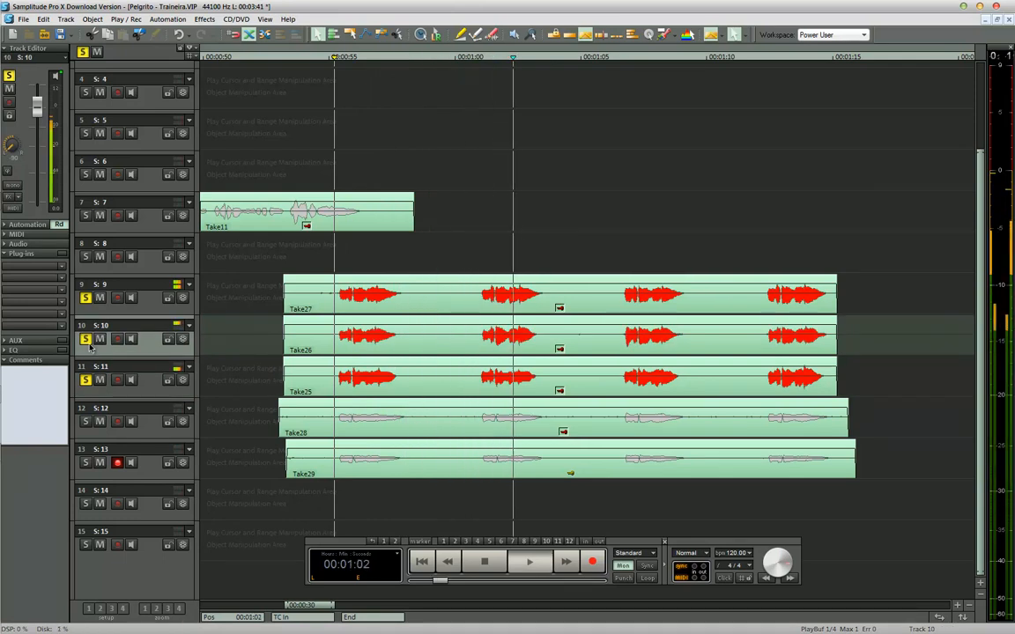
{"action": "key", "text": "space"}
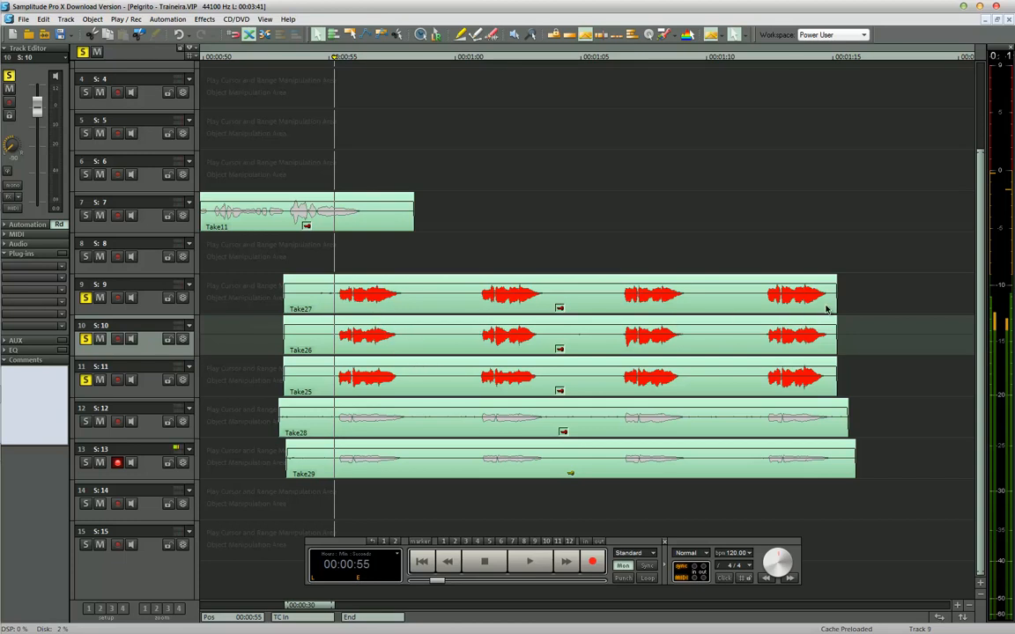
{"action": "left_click_drag", "start_coordinate": [850, 302], "coordinate": [383, 383]}
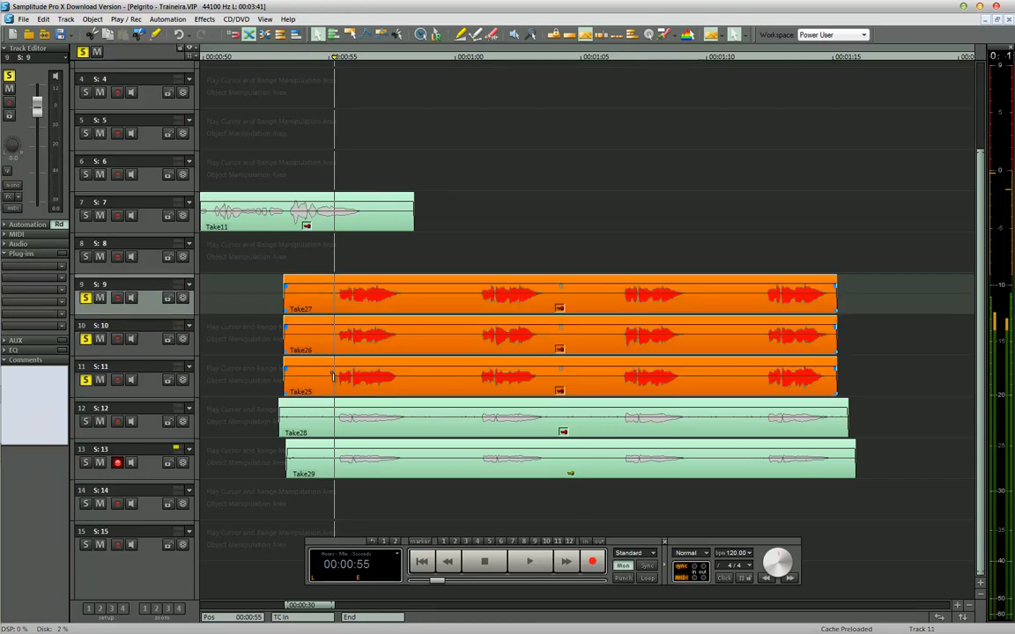
{"action": "left_click", "coordinate": [476, 267]}
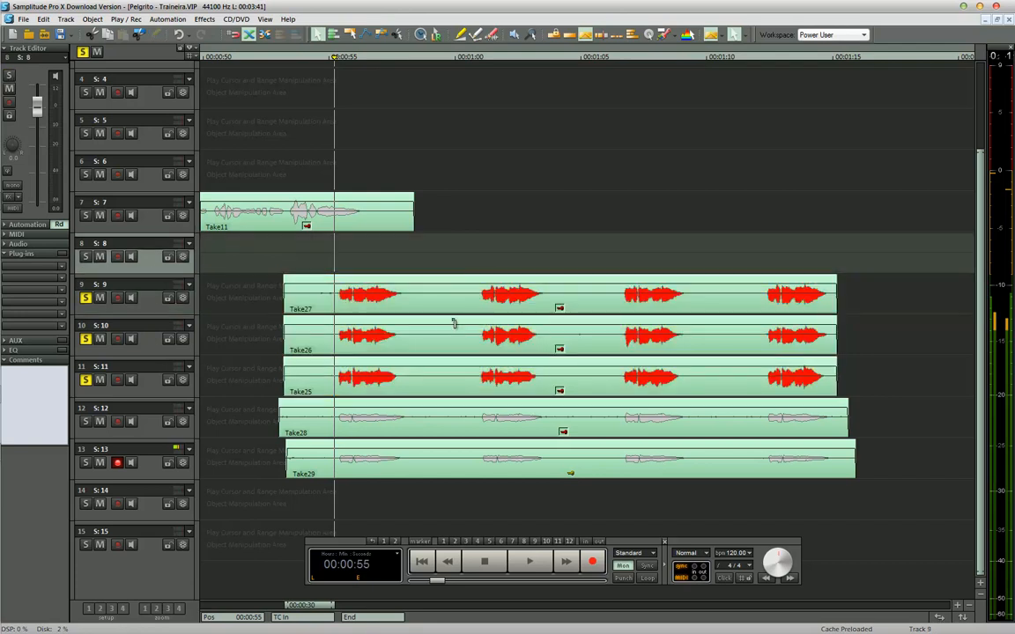
Split Take26 on track 10 in the gap just before 00:00:56, unlock the second part, and shift it slightly later toward Take27's timing.
{"action": "left_click", "coordinate": [352, 288]}
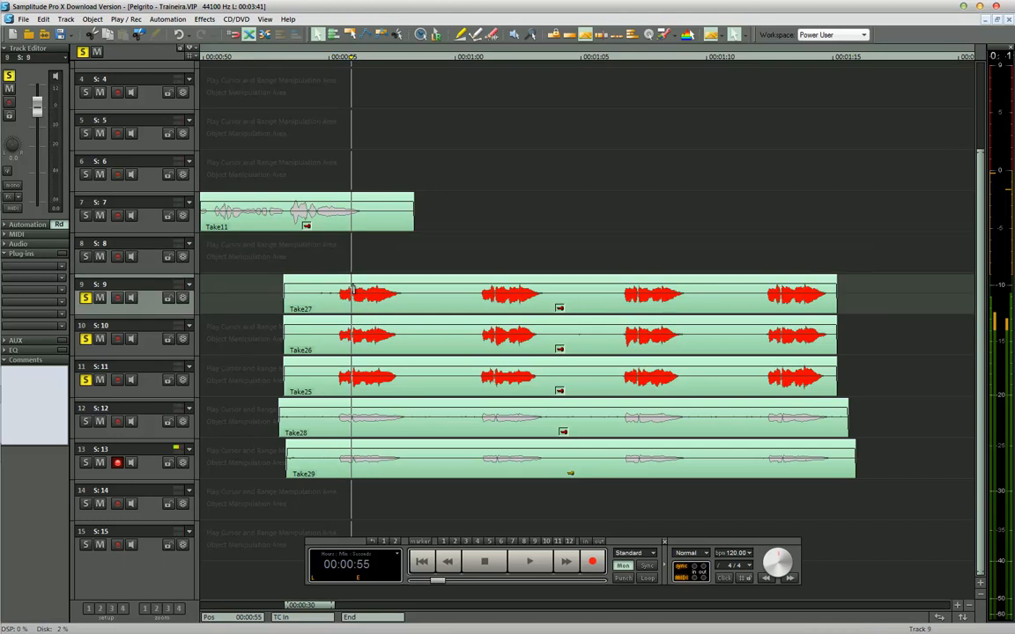
{"action": "key", "text": "ctrl+Up"}
{"action": "key", "text": "ctrl+Up"}
{"action": "key", "text": "ctrl+Up"}
{"action": "key", "text": "ctrl+Up"}
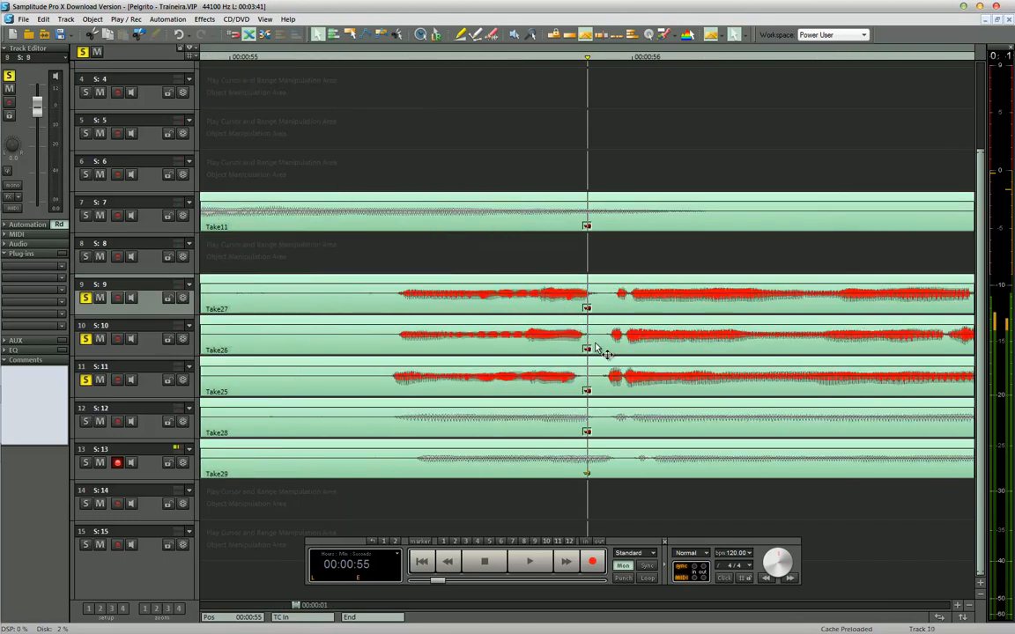
{"action": "left_click", "coordinate": [622, 293]}
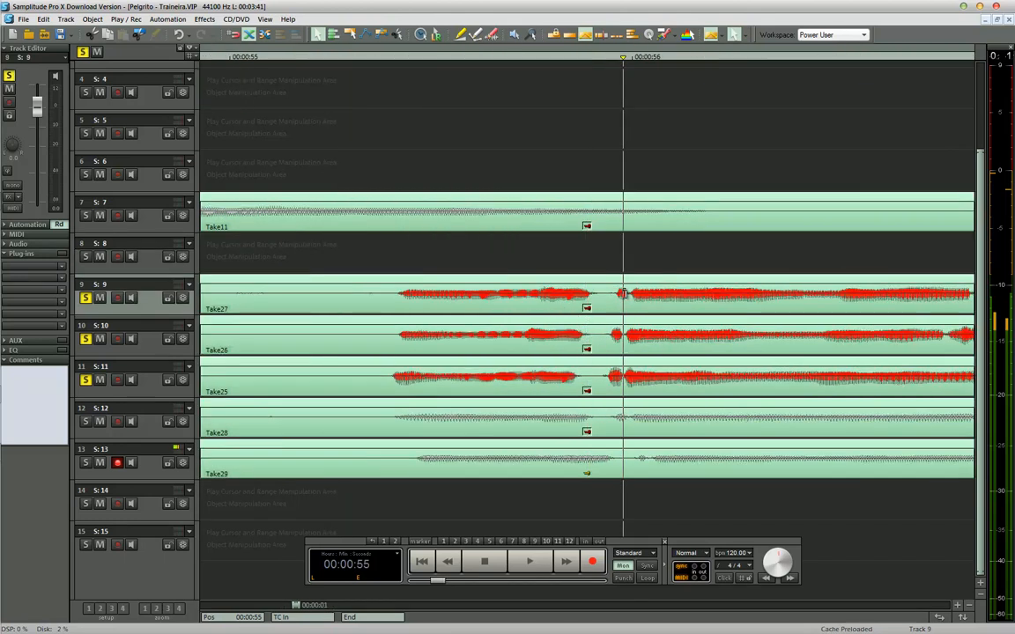
{"action": "key", "text": "ctrl+Up"}
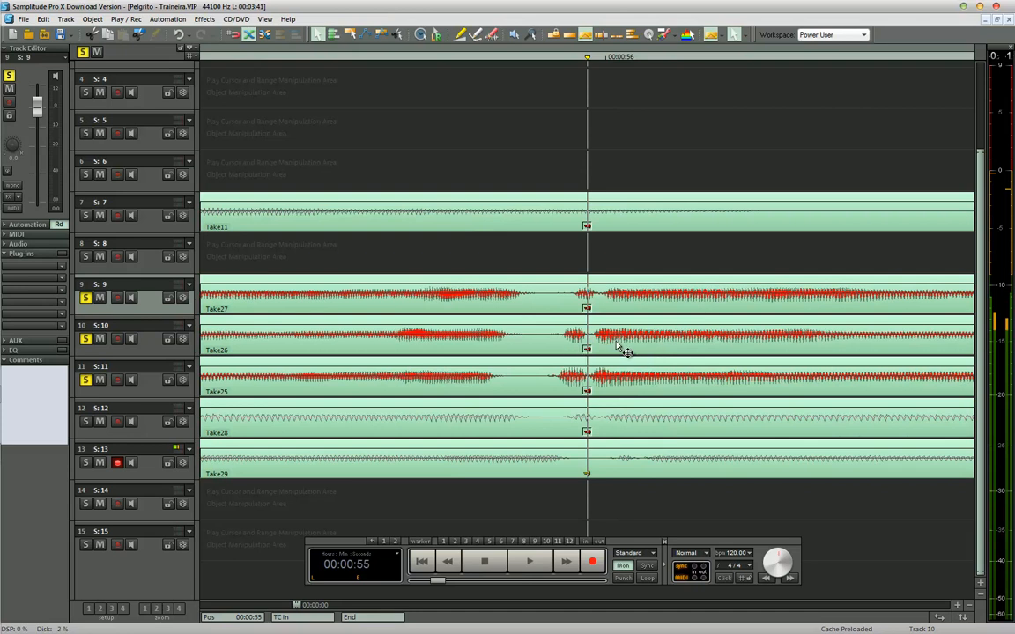
{"action": "left_click", "coordinate": [571, 347]}
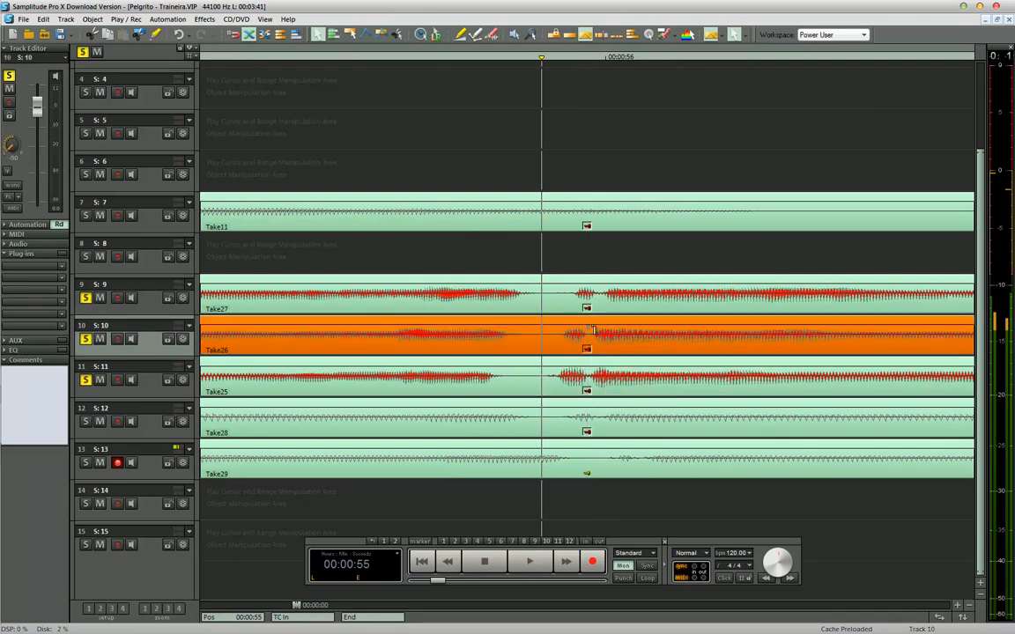
{"action": "scroll", "coordinate": [590, 354], "scroll_direction": "down", "scroll_amount": 2}
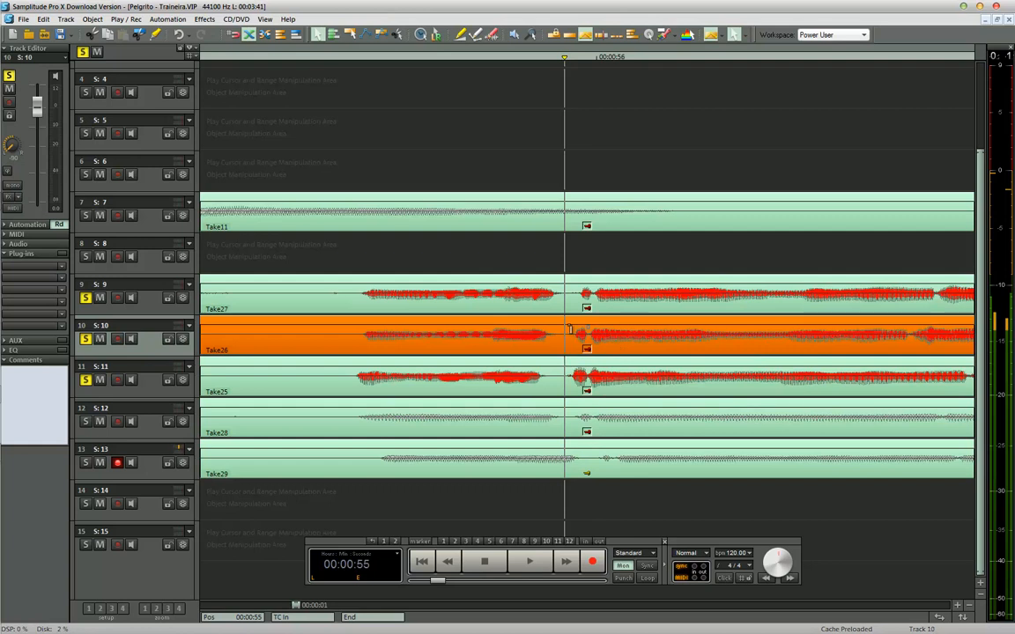
{"action": "key", "text": "t"}
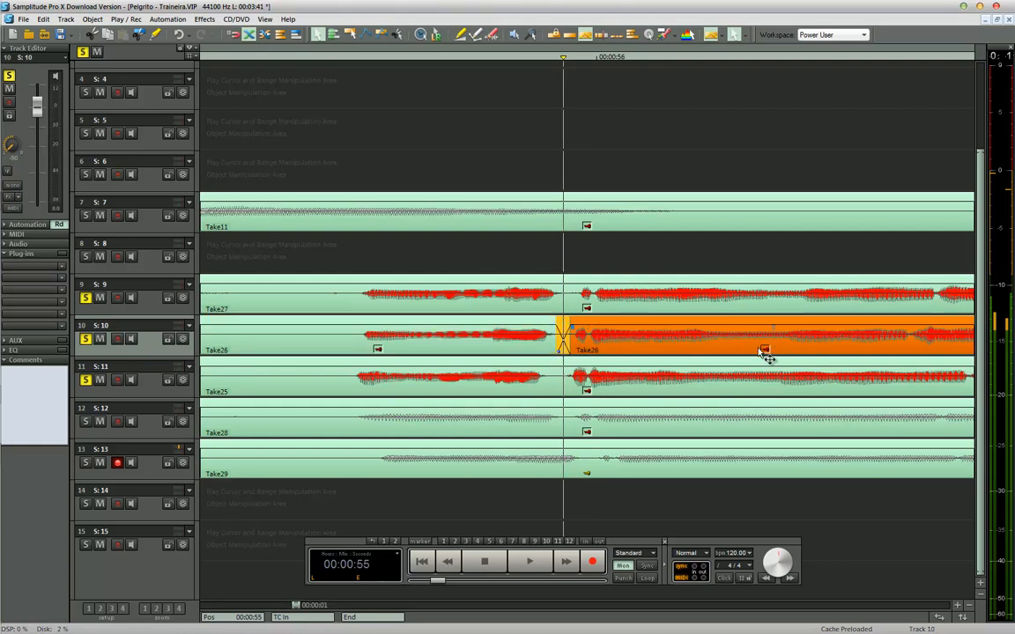
{"action": "left_click_drag", "start_coordinate": [702, 350], "coordinate": [710, 349]}
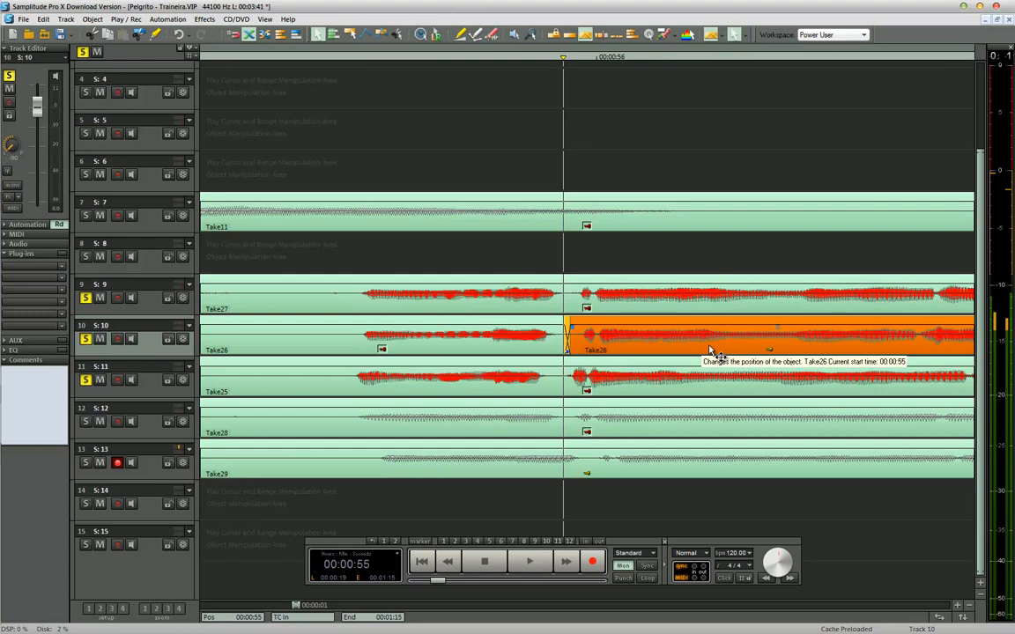
Split Take25 on track 11 at the same gap, shift its unlocked second part later, and fine-tune Take26's second part against Take27.
{"action": "left_click", "coordinate": [620, 394]}
{"action": "key", "text": "t"}
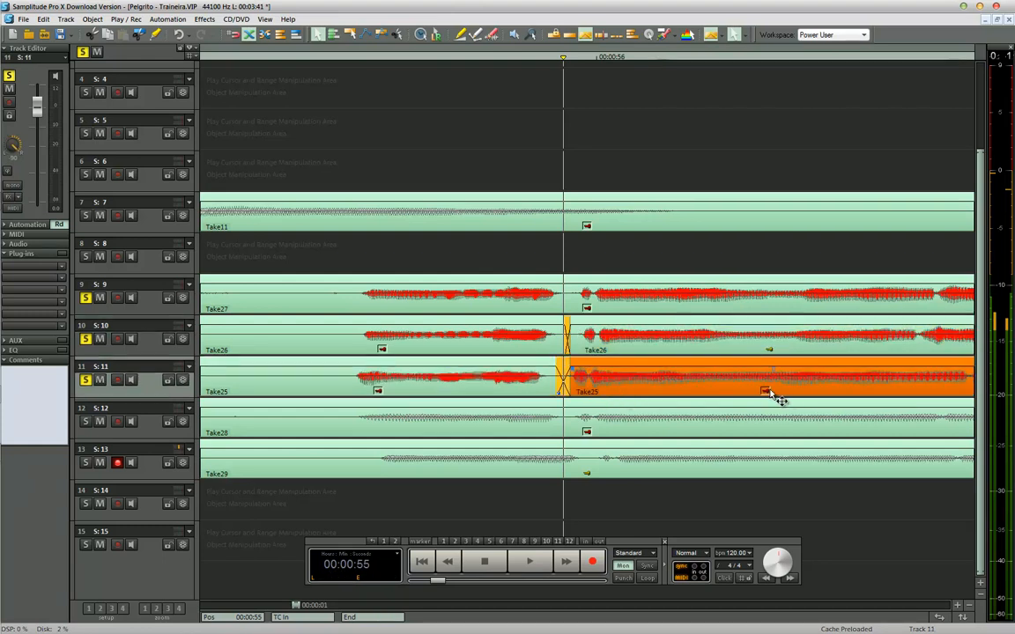
{"action": "left_click_drag", "start_coordinate": [702, 392], "coordinate": [705, 392]}
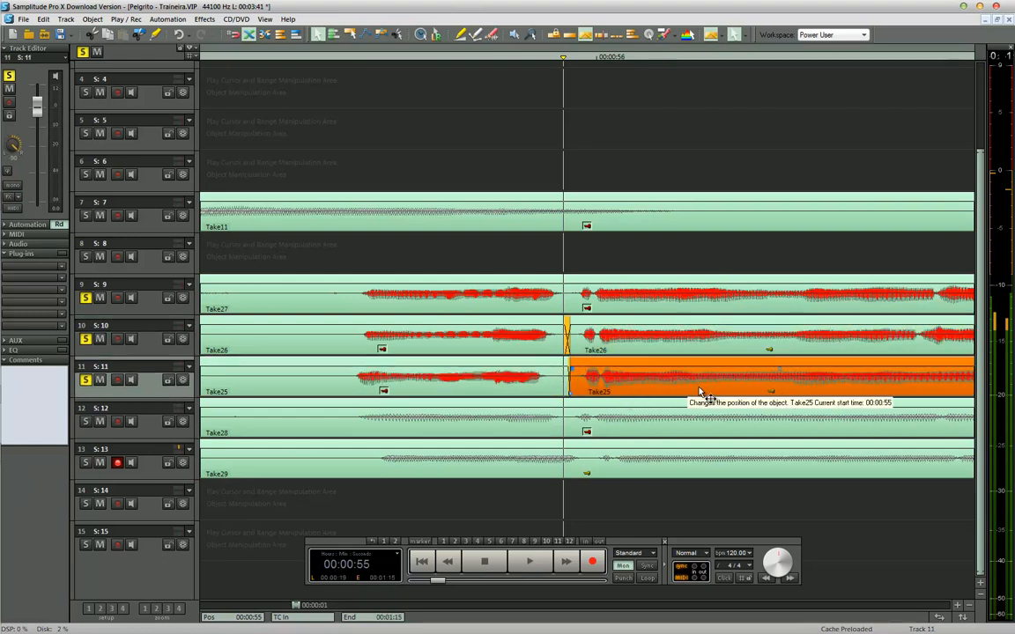
{"action": "left_click", "coordinate": [659, 353]}
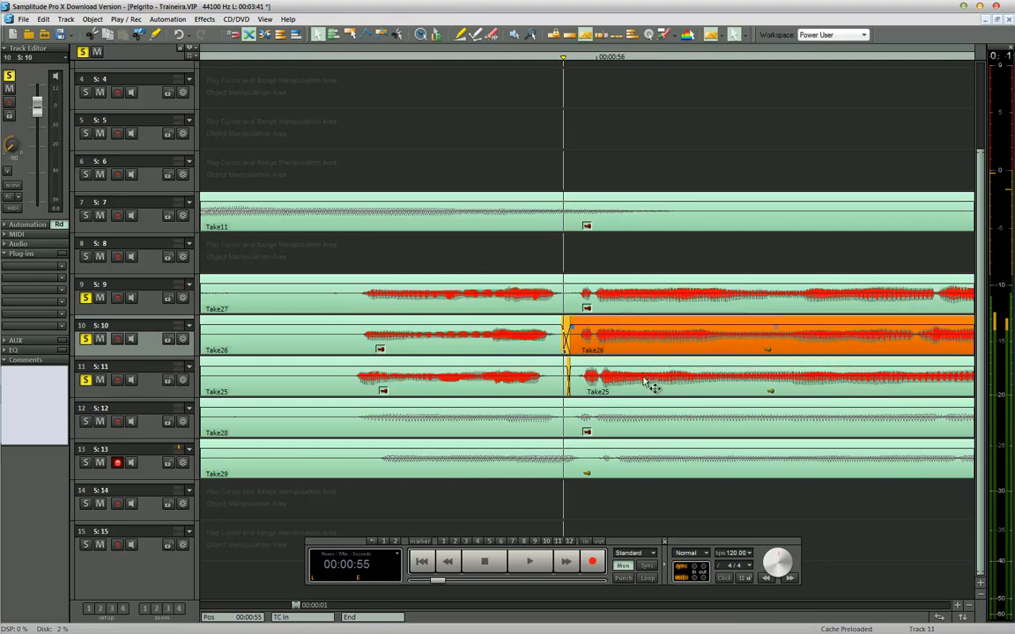
Unlock the first part of Take25 and shift it later to match Take27's onset, nudging its second part slightly earlier.
{"action": "left_click", "coordinate": [645, 390]}
{"action": "left_click_drag", "start_coordinate": [378, 390], "coordinate": [412, 387]}
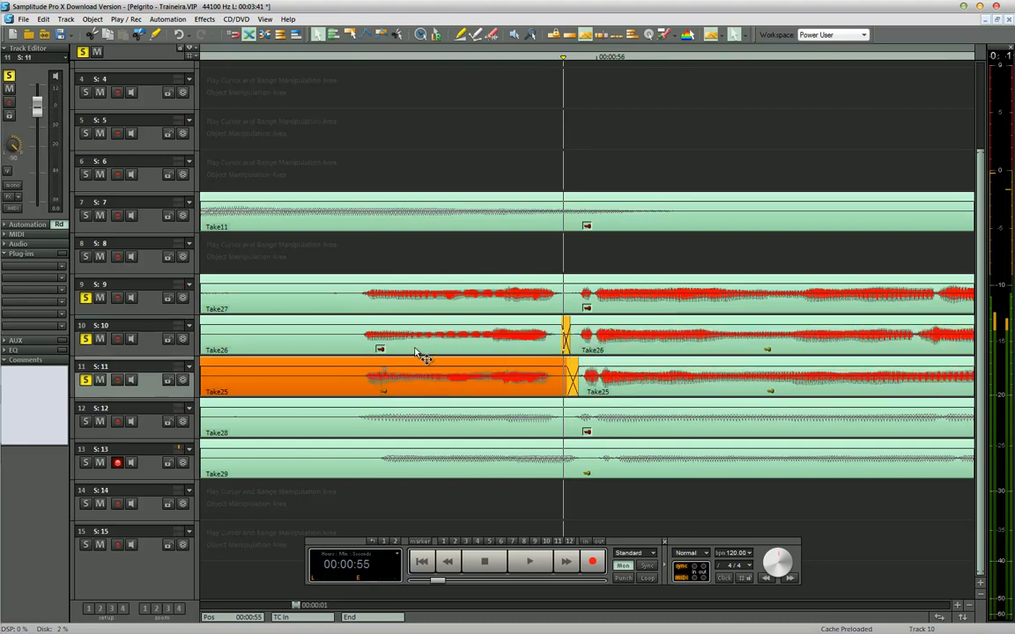
{"action": "left_click", "coordinate": [419, 351]}
{"action": "left_click", "coordinate": [365, 291]}
{"action": "left_click", "coordinate": [363, 292]}
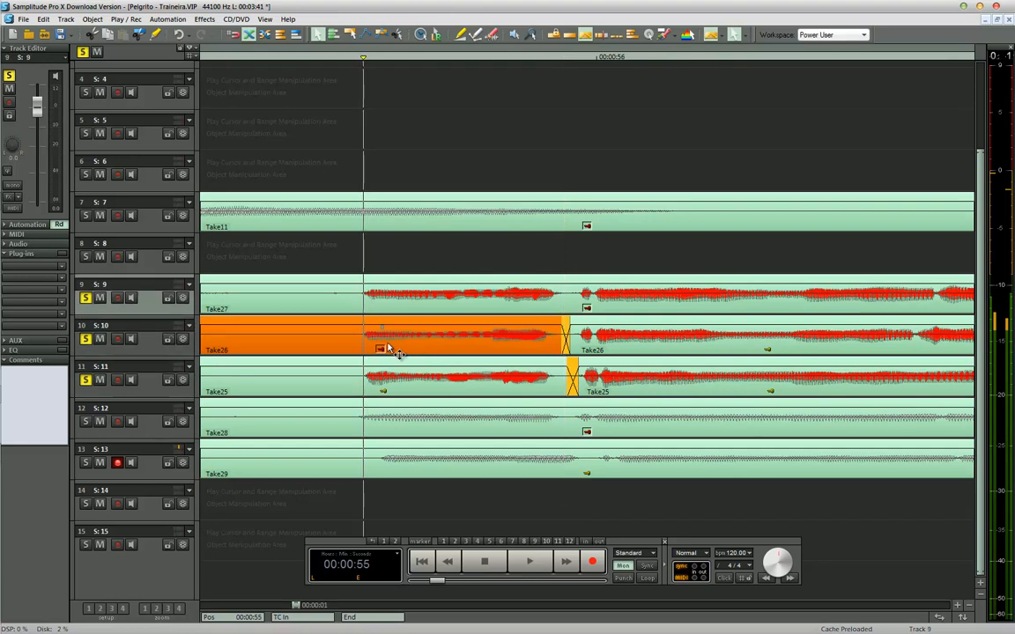
{"action": "left_click", "coordinate": [582, 295]}
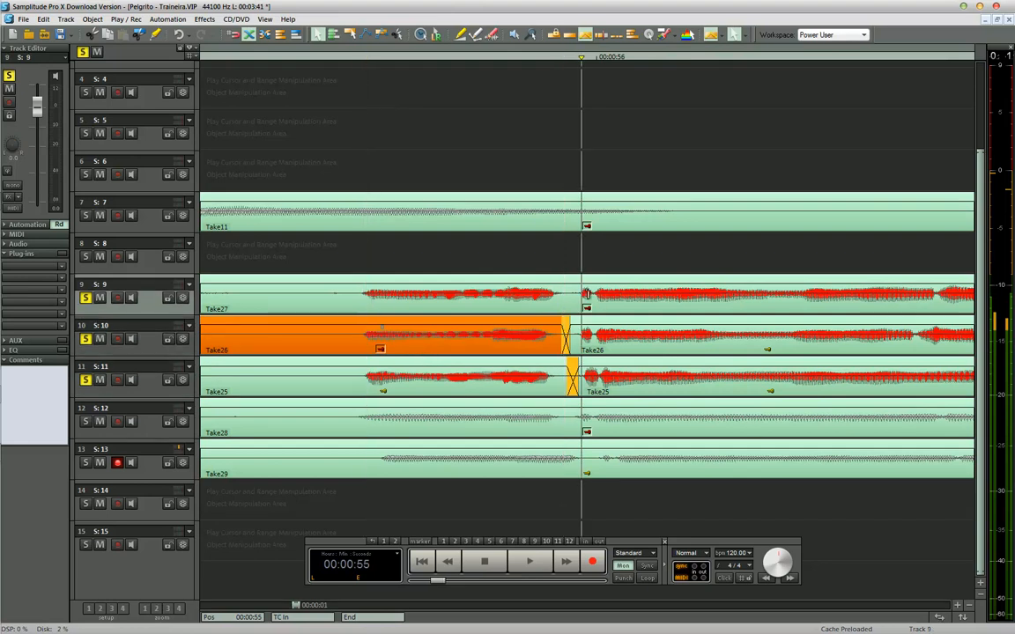
{"action": "left_click", "coordinate": [612, 394]}
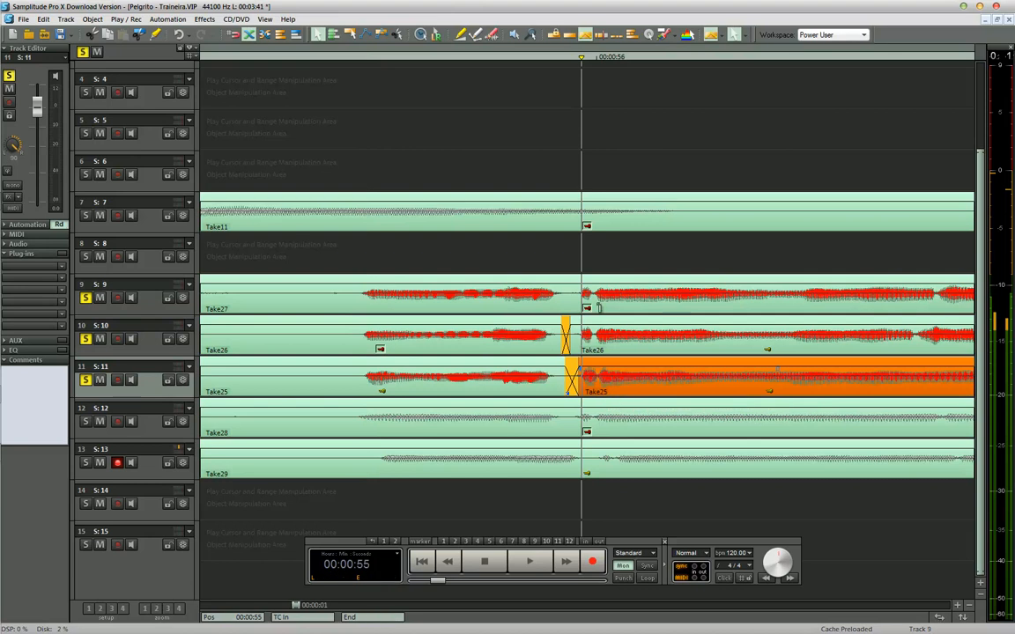
Split Take26 on track 10 between 00:00:56 and 00:00:57, and shift the later part right to match Take27's last syllable.
{"action": "left_click", "coordinate": [785, 293]}
{"action": "key", "text": "ctrl+Down"}
{"action": "left_click", "coordinate": [759, 292]}
{"action": "key", "text": "ctrl+Up"}
{"action": "left_click", "coordinate": [518, 340]}
{"action": "left_click", "coordinate": [407, 328]}
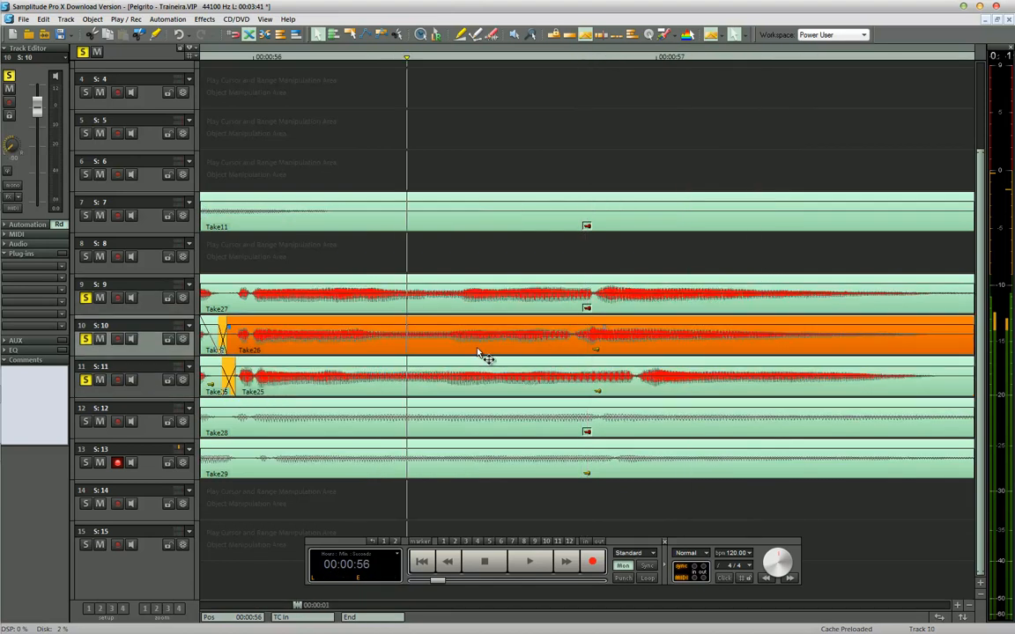
{"action": "key", "text": "t"}
{"action": "left_click_drag", "start_coordinate": [421, 335], "coordinate": [500, 344]}
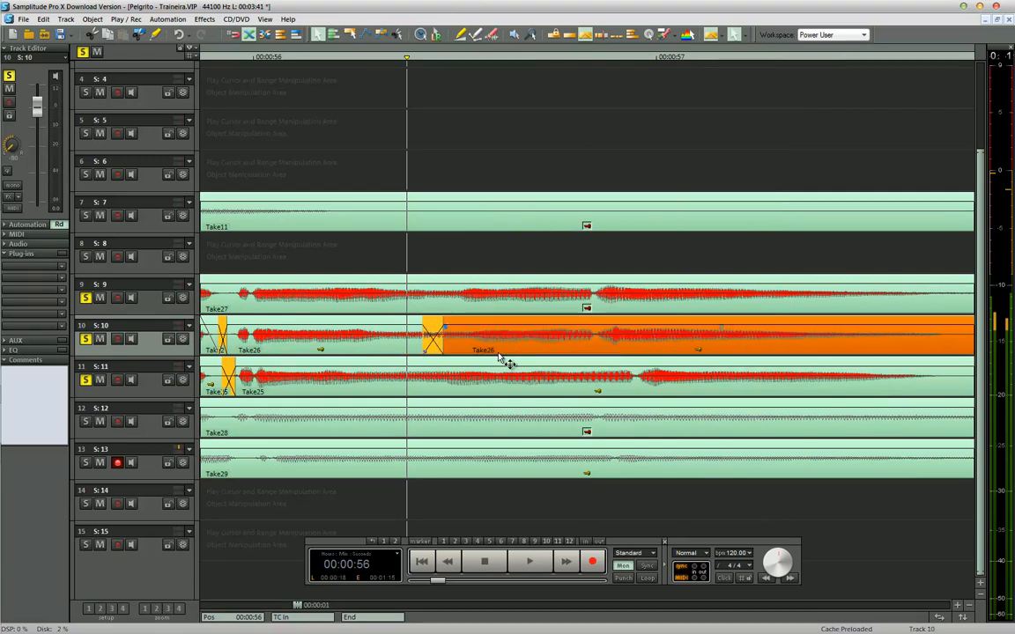
Split Take25 on track 11 between 00:00:56 and 00:00:57, and shift the later part earlier to match Take27's last syllable.
{"action": "left_click", "coordinate": [532, 392]}
{"action": "key", "text": "t"}
{"action": "left_click_drag", "start_coordinate": [599, 390], "coordinate": [560, 391]}
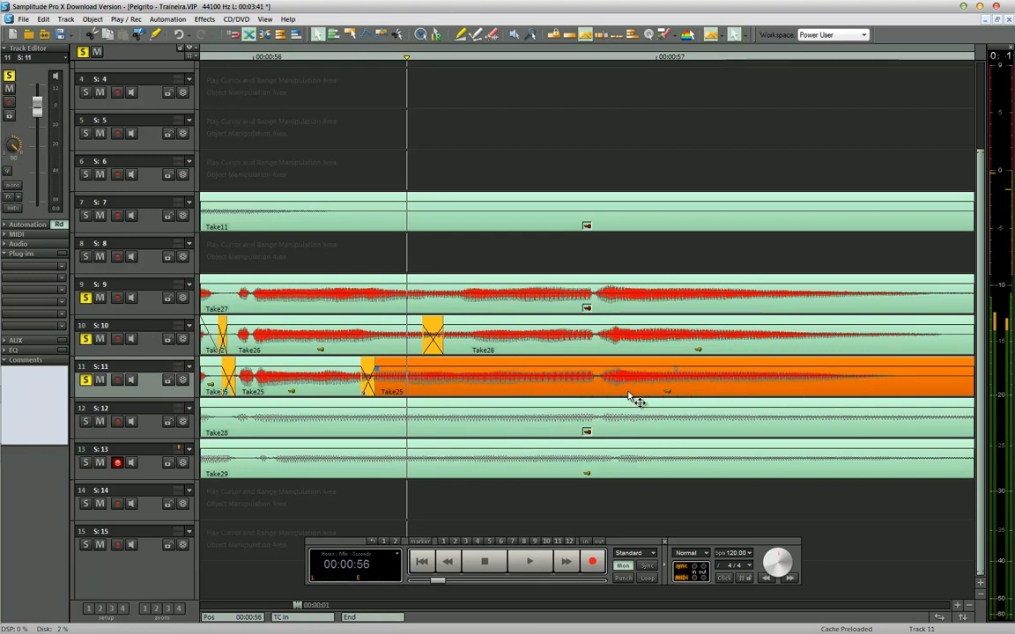
Select the last parts of Take26 and Take25 together and split both at the end of the first phrase, at 00:00:57.
{"action": "key", "text": "ctrl+Down"}
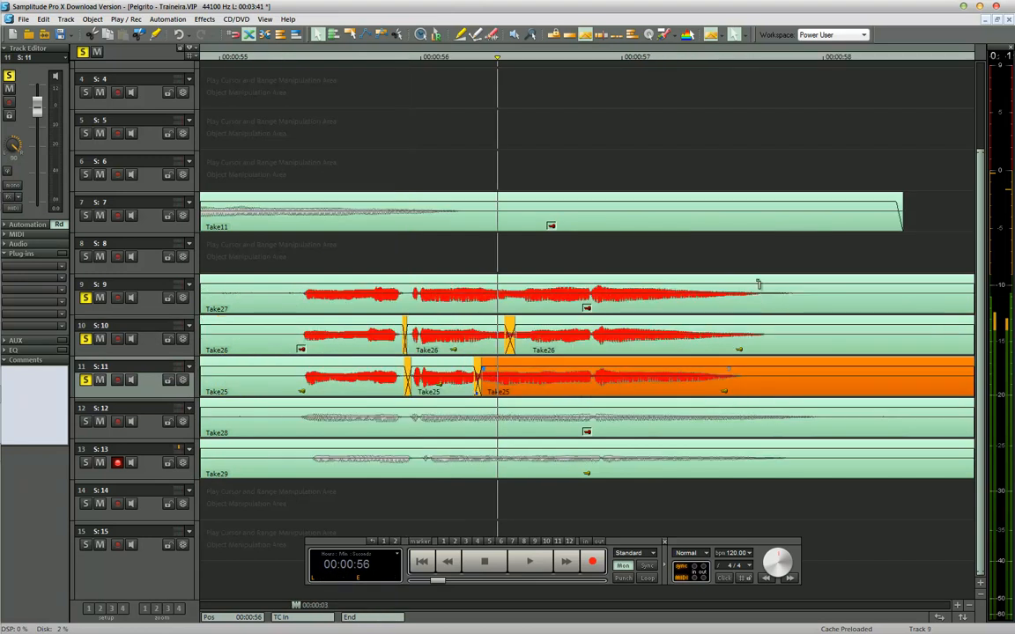
{"action": "left_click_drag", "start_coordinate": [763, 266], "coordinate": [756, 380]}
{"action": "left_click", "coordinate": [741, 265]}
{"action": "left_click", "coordinate": [755, 350]}
{"action": "left_click", "coordinate": [758, 391], "text": "ctrl"}
{"action": "left_click", "coordinate": [731, 335]}
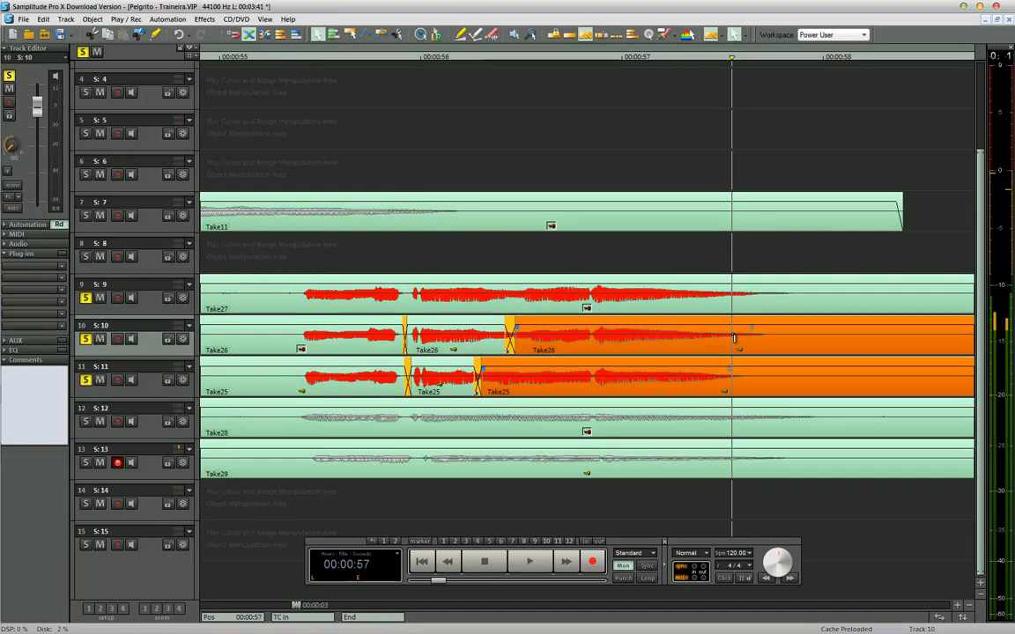
{"action": "key", "text": "t"}
Split Take26 and Take25 just before the second phrase and delete the silent sections between the two phrases on tracks 10 and 11.
{"action": "key", "text": "ctrl+Down"}
{"action": "key", "text": "ctrl+Down"}
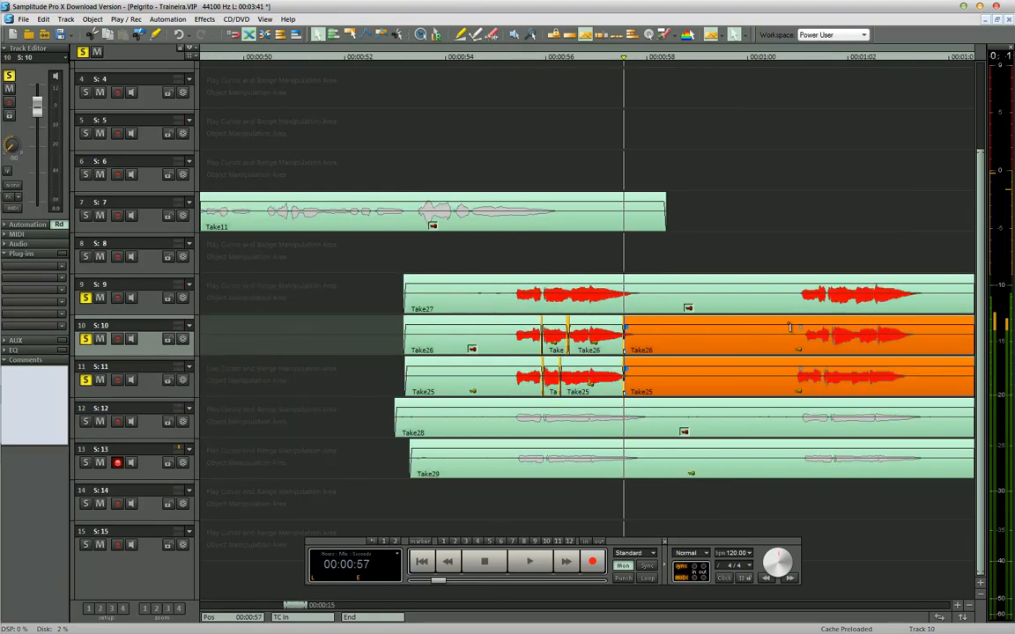
{"action": "left_click", "coordinate": [792, 333]}
{"action": "key", "text": "t"}
{"action": "left_click", "coordinate": [758, 360]}
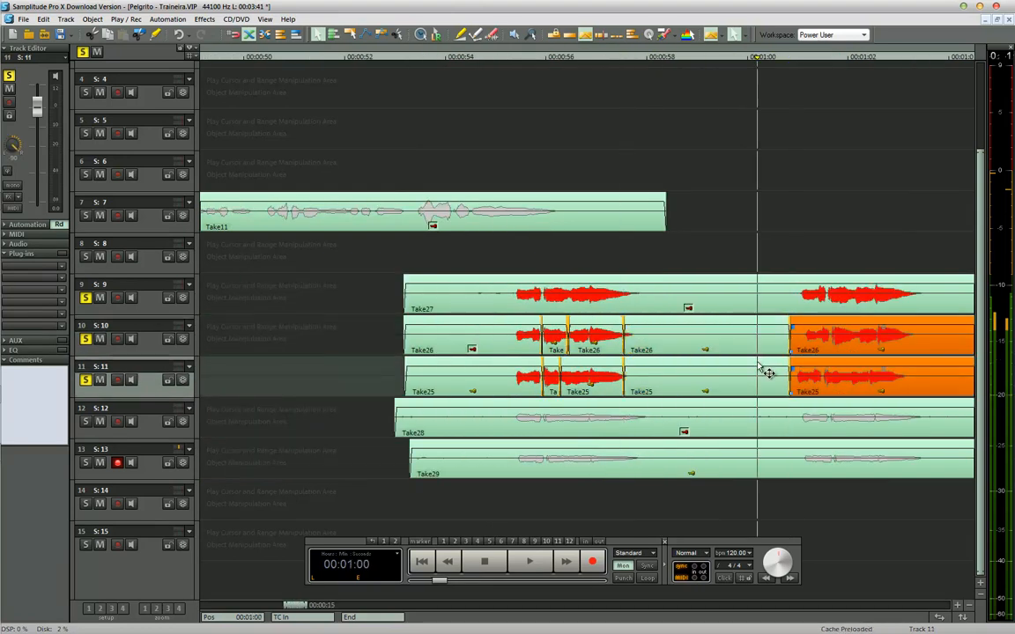
{"action": "left_click", "coordinate": [767, 388], "text": "ctrl"}
{"action": "key", "text": "Delete"}
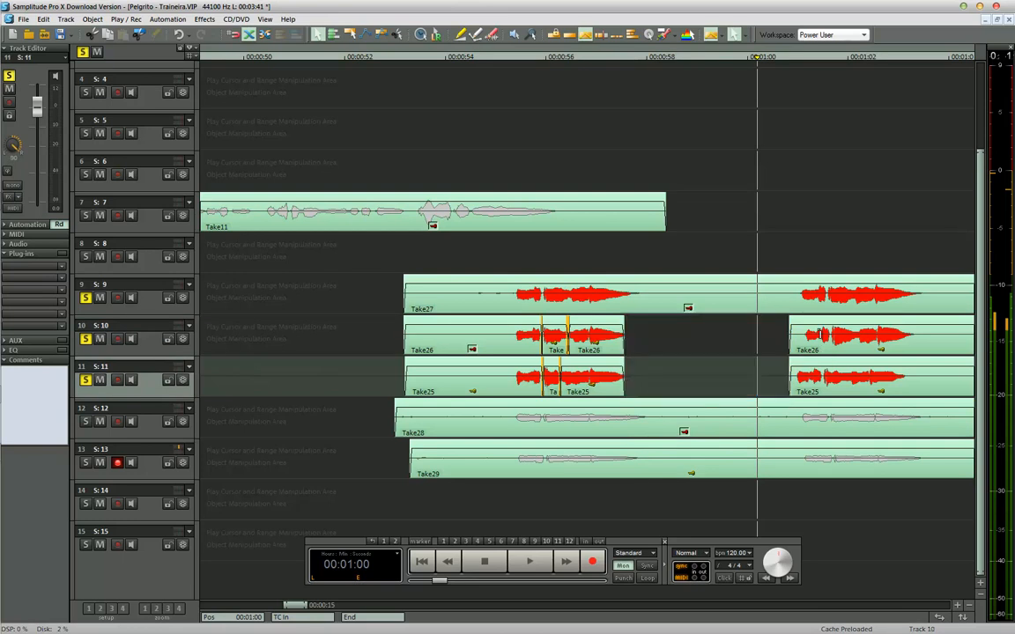
Shift the second-phrase part of Take26 on track 10 earlier to line up with Take27 around 00:01:01.
{"action": "left_click", "coordinate": [819, 332]}
{"action": "key", "text": "ctrl+Up"}
{"action": "key", "text": "ctrl+Up"}
{"action": "key", "text": "ctrl+Up"}
{"action": "left_click", "coordinate": [602, 344]}
{"action": "left_click_drag", "start_coordinate": [602, 344], "coordinate": [573, 346]}
Shift the second-phrase part of Take25 on track 11 later and fine-tune it to line up with Take27 around 00:01:01.
{"action": "left_click", "coordinate": [641, 395]}
{"action": "left_click_drag", "start_coordinate": [641, 395], "coordinate": [665, 390]}
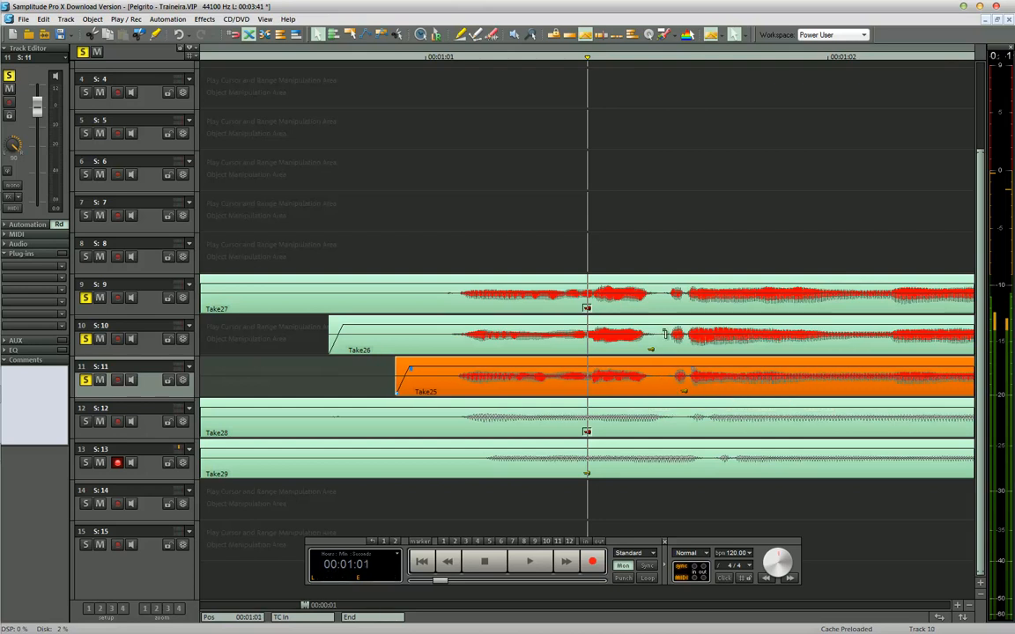
{"action": "left_click", "coordinate": [664, 333]}
{"action": "key", "text": "ctrl+Up"}
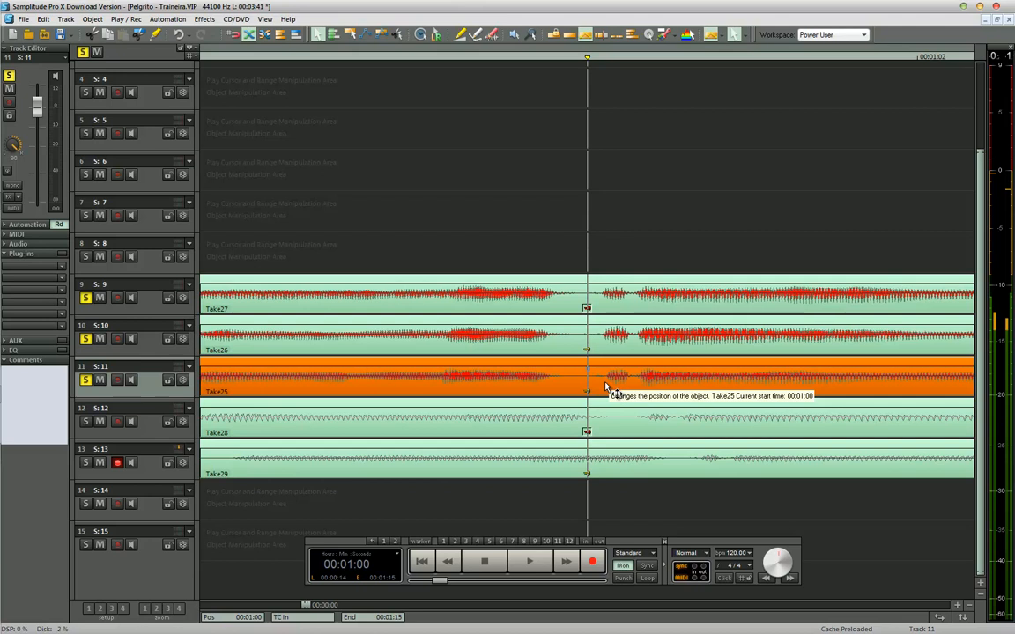
{"action": "key", "text": "ctrl+Down"}
{"action": "key", "text": "ctrl+Down"}
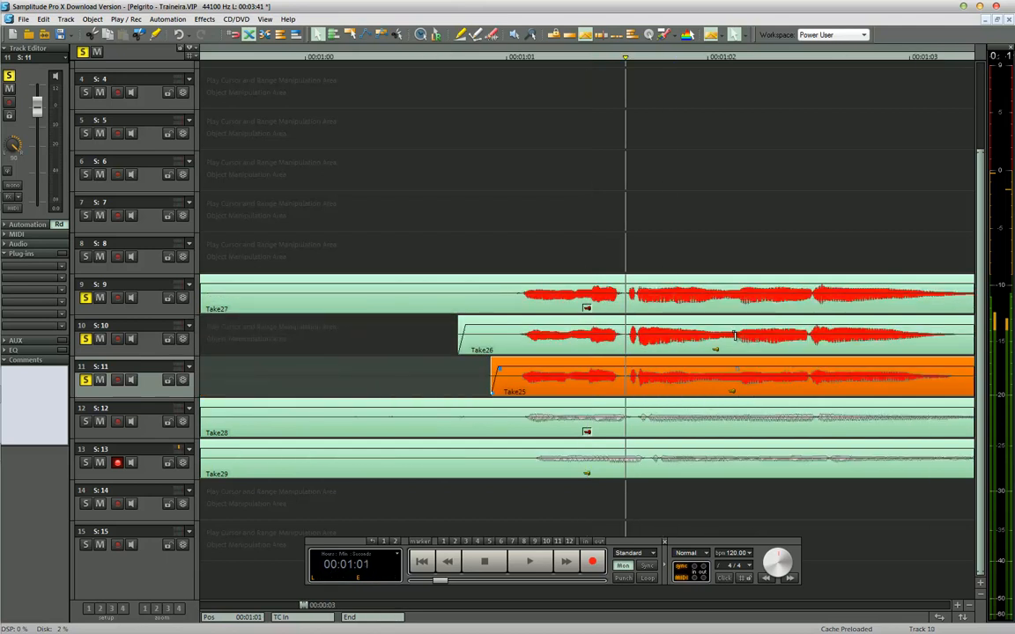
Split Take26 on track 10 at two points around 00:01:02, shifting the later parts to match Take27 with longer crossfades.
{"action": "left_click", "coordinate": [736, 336]}
{"action": "key", "text": "ctrl+Up"}
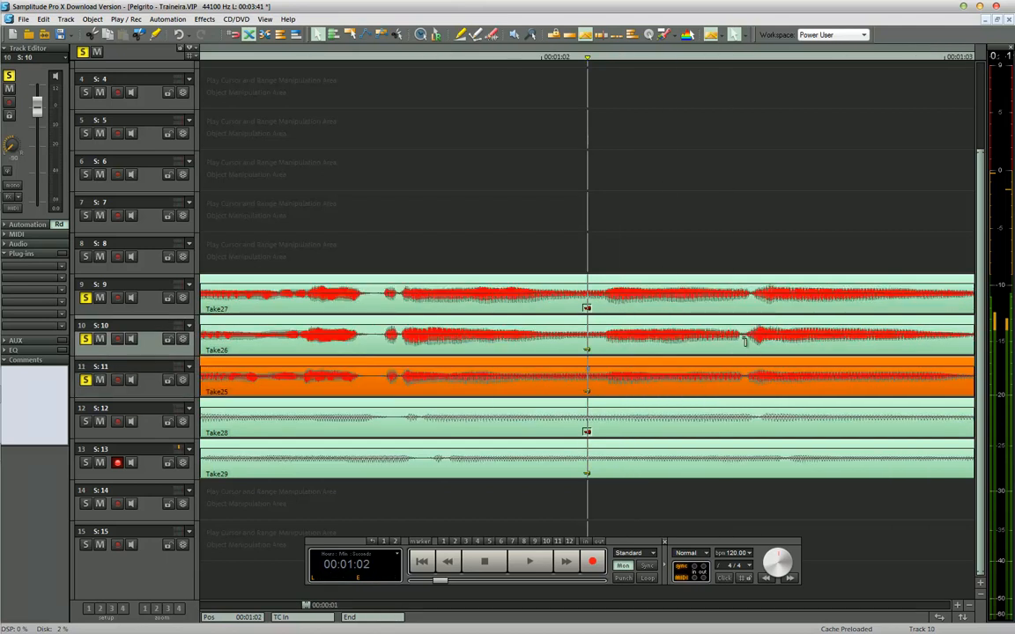
{"action": "left_click", "coordinate": [750, 348]}
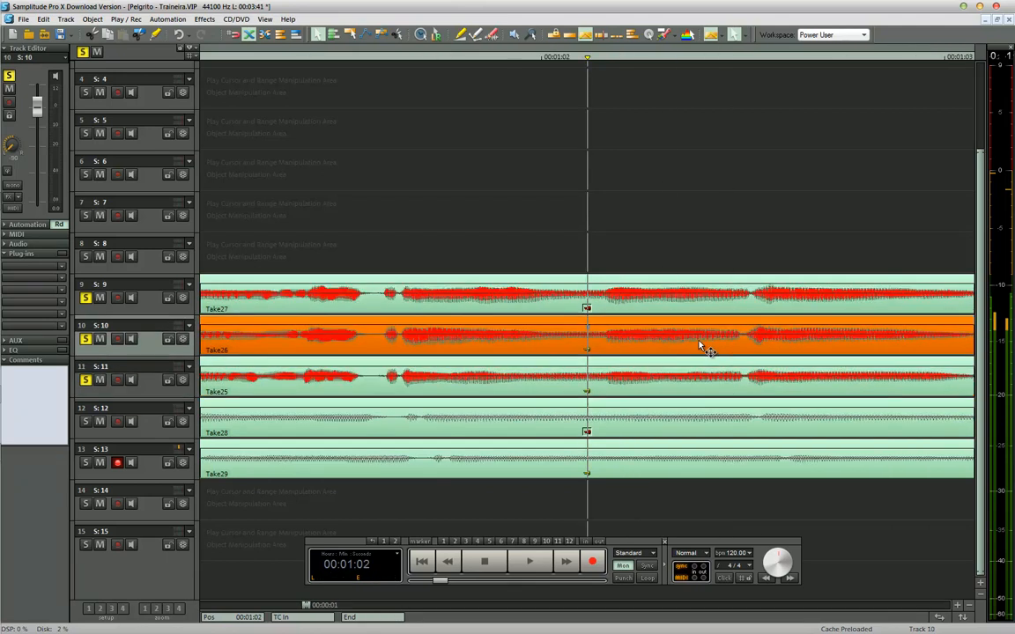
{"action": "left_click", "coordinate": [577, 333]}
{"action": "left_click_drag", "start_coordinate": [587, 329], "coordinate": [599, 330]}
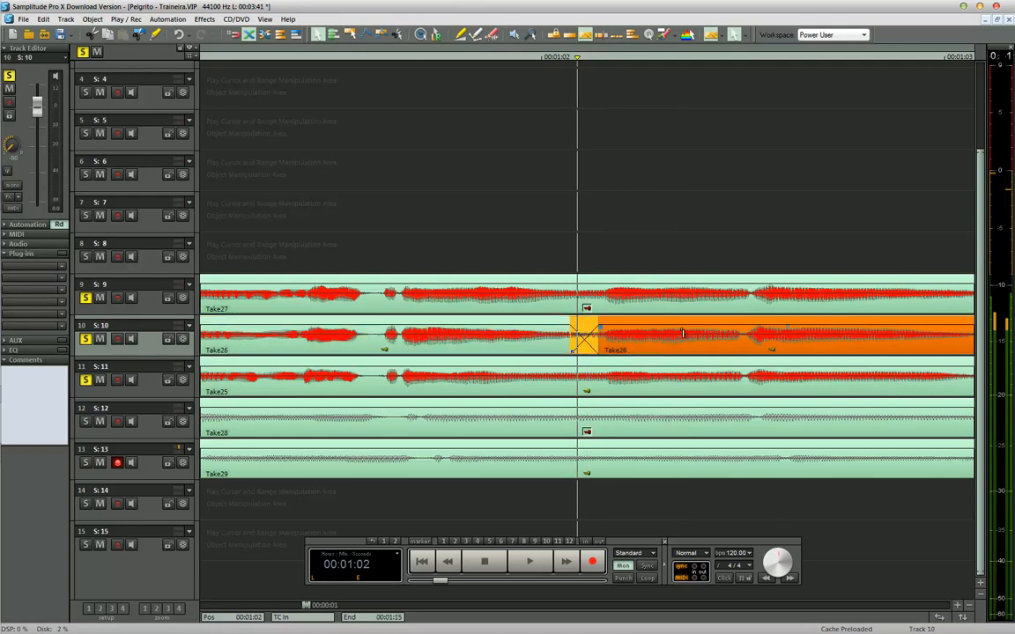
{"action": "left_click", "coordinate": [679, 335]}
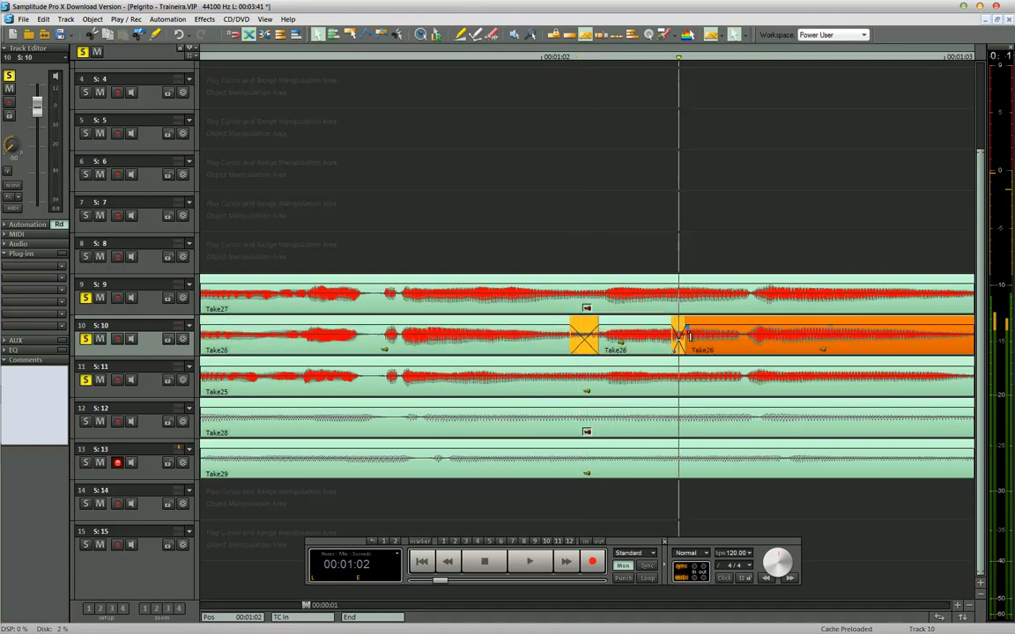
{"action": "left_click_drag", "start_coordinate": [687, 328], "coordinate": [705, 328]}
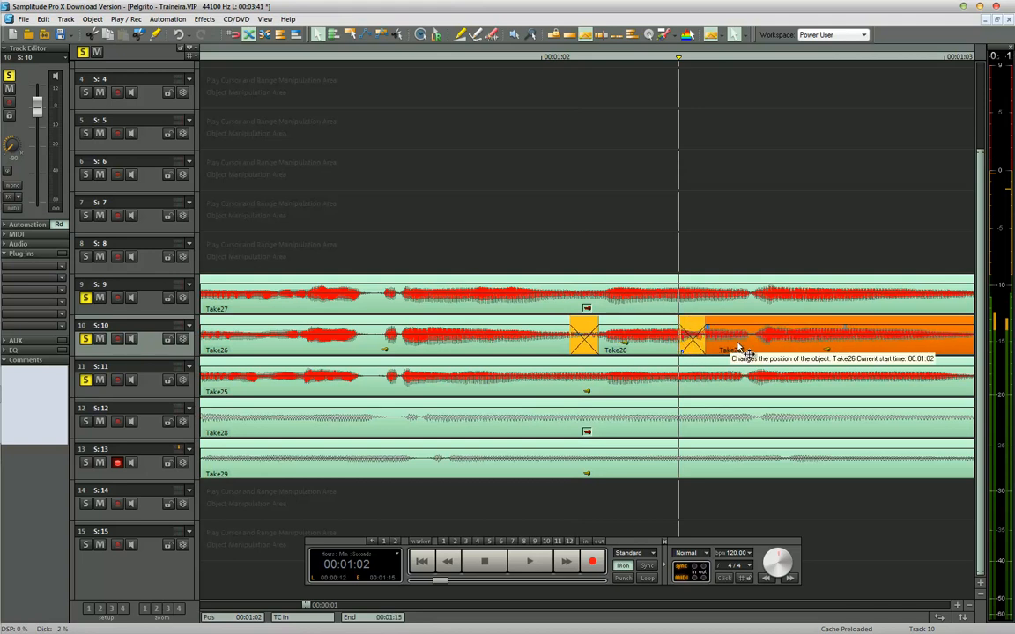
Split Take25 on track 11 around 00:01:02 and shift its last part later to match Take27, with a longer crossfade.
{"action": "left_click", "coordinate": [655, 382]}
{"action": "left_click", "coordinate": [668, 376]}
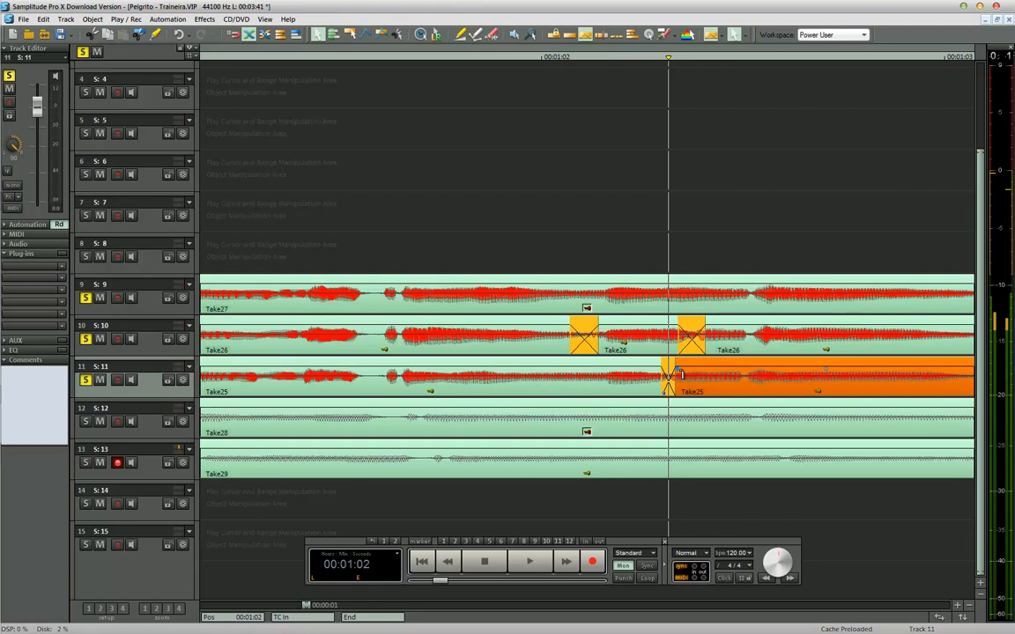
{"action": "left_click_drag", "start_coordinate": [677, 368], "coordinate": [698, 370]}
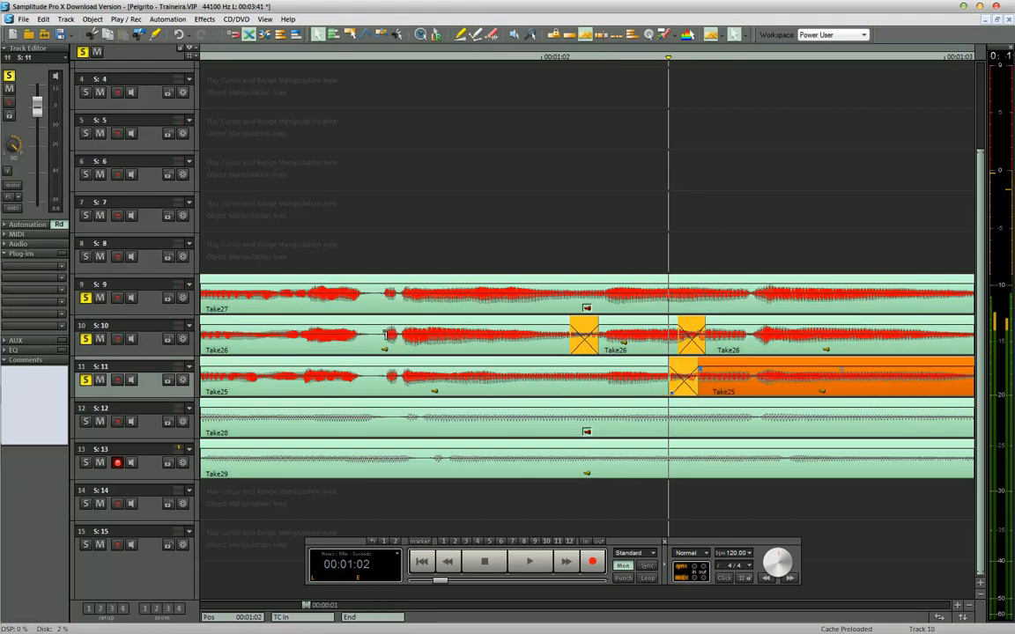
Split Take25 and Take26 in the short gap at 00:01:01 and nudge the following part of Take26 to match Take27.
{"action": "left_click", "coordinate": [371, 377]}
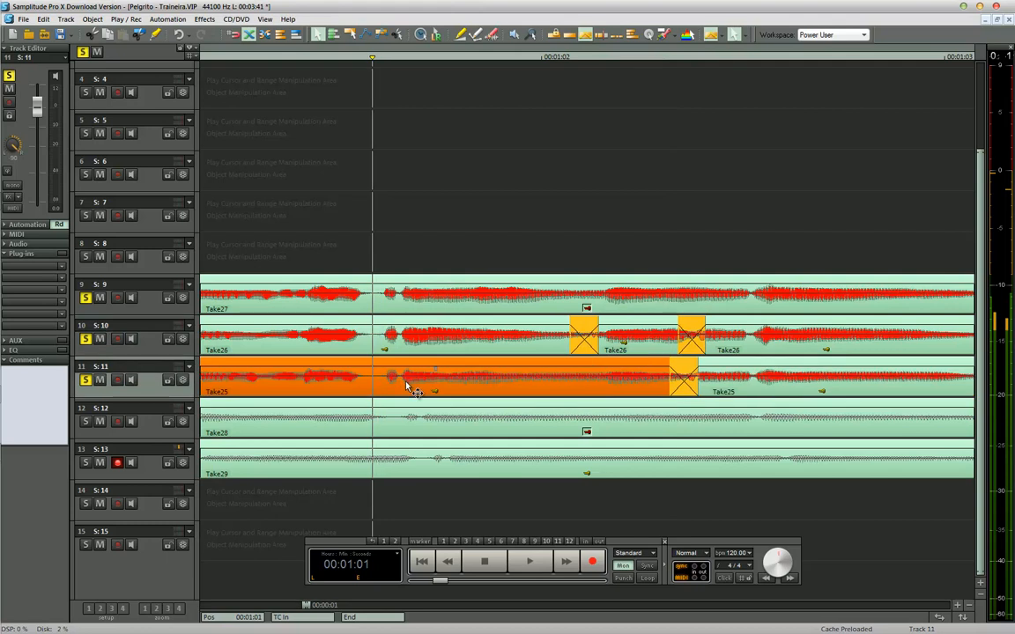
{"action": "key", "text": "t"}
{"action": "left_click", "coordinate": [386, 342]}
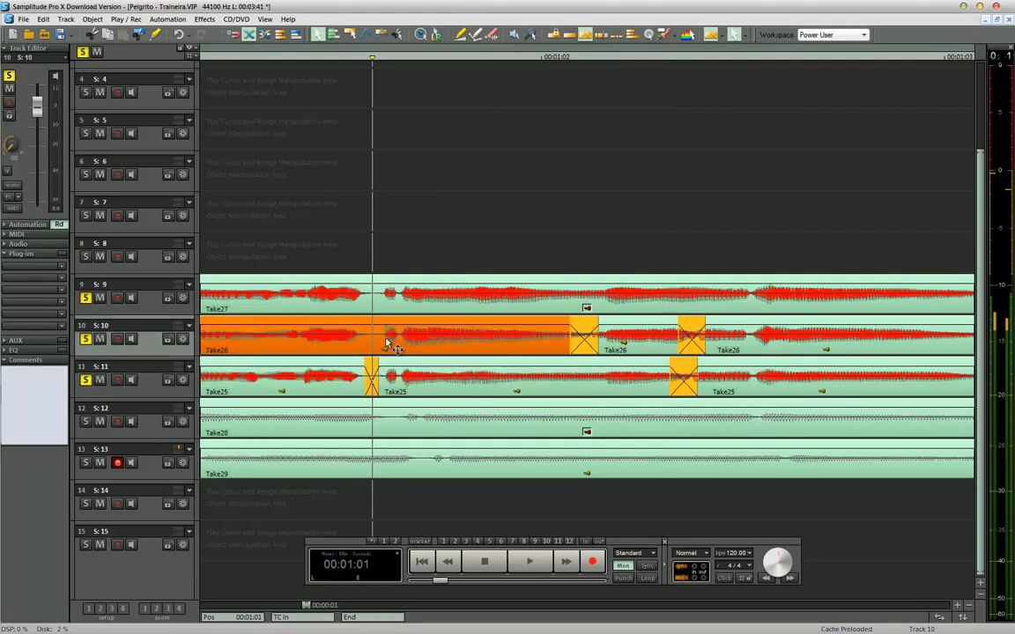
{"action": "left_click", "coordinate": [386, 342]}
{"action": "left_click", "coordinate": [373, 336]}
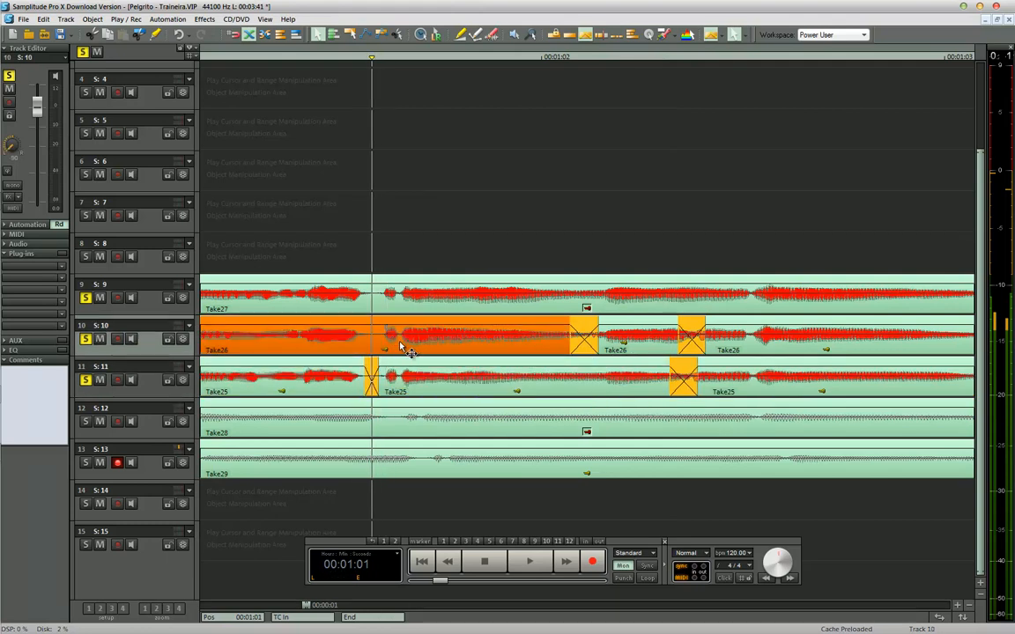
{"action": "key", "text": "t"}
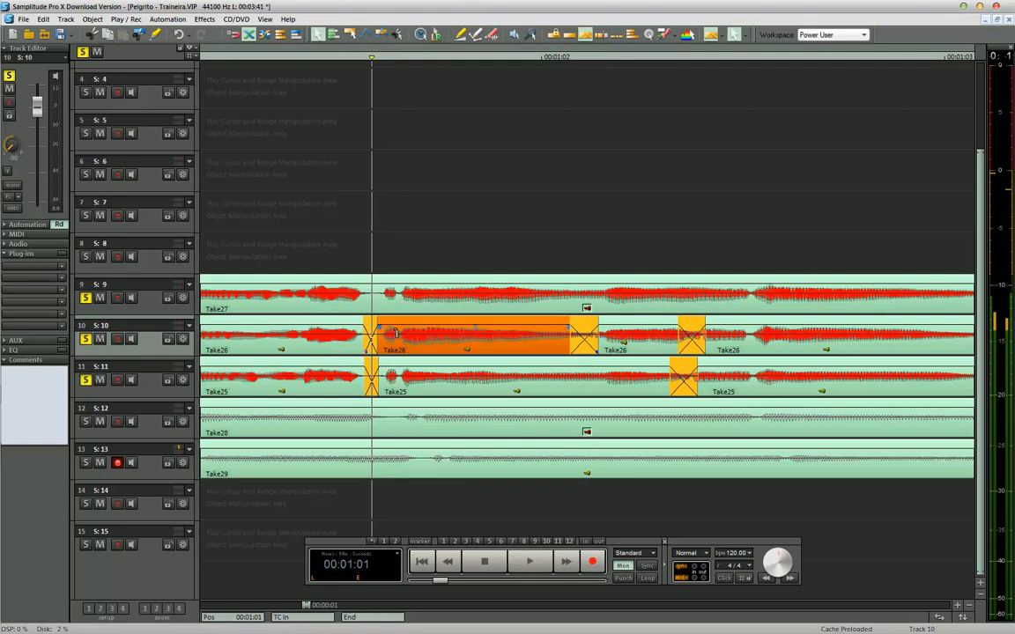
{"action": "left_click", "coordinate": [399, 334]}
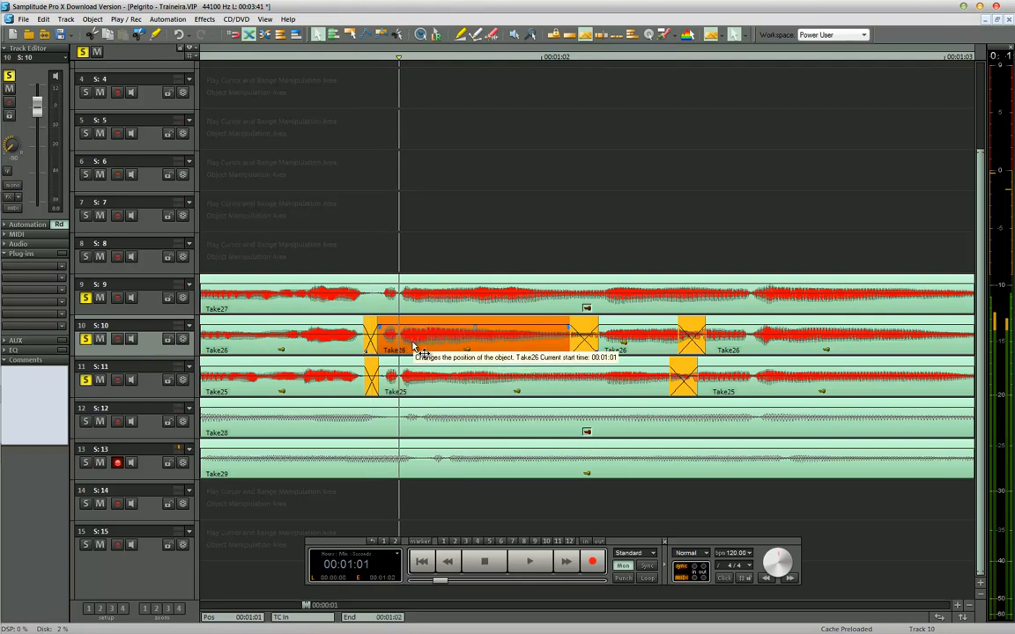
Nudge the last part of Take26 slightly later to match Take27 around 00:01:02, and select the last part of Take25.
{"action": "left_click", "coordinate": [751, 336]}
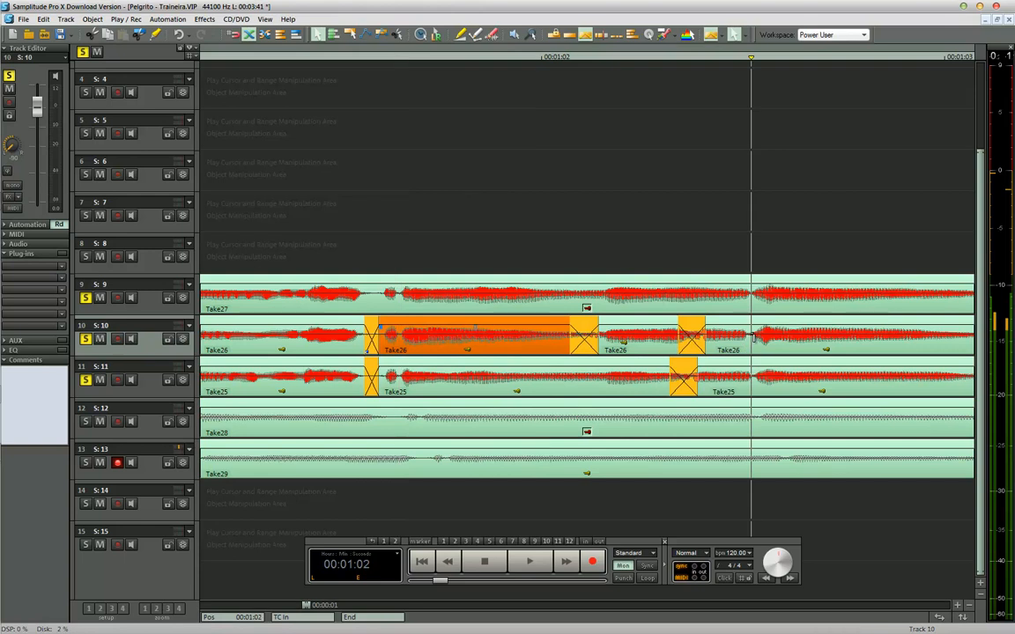
{"action": "left_click", "coordinate": [759, 345]}
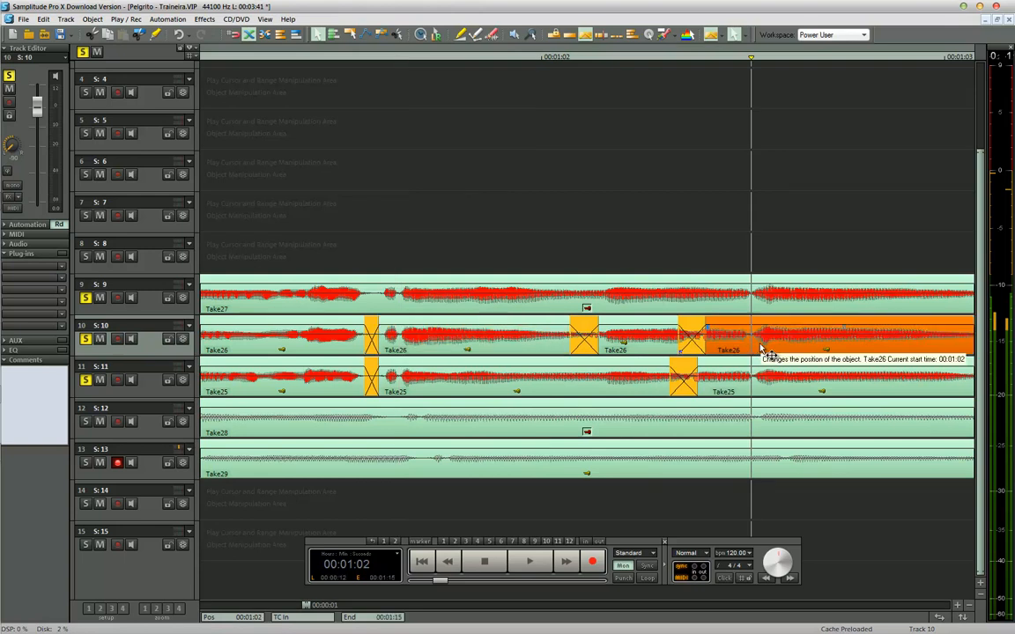
{"action": "left_click", "coordinate": [765, 392]}
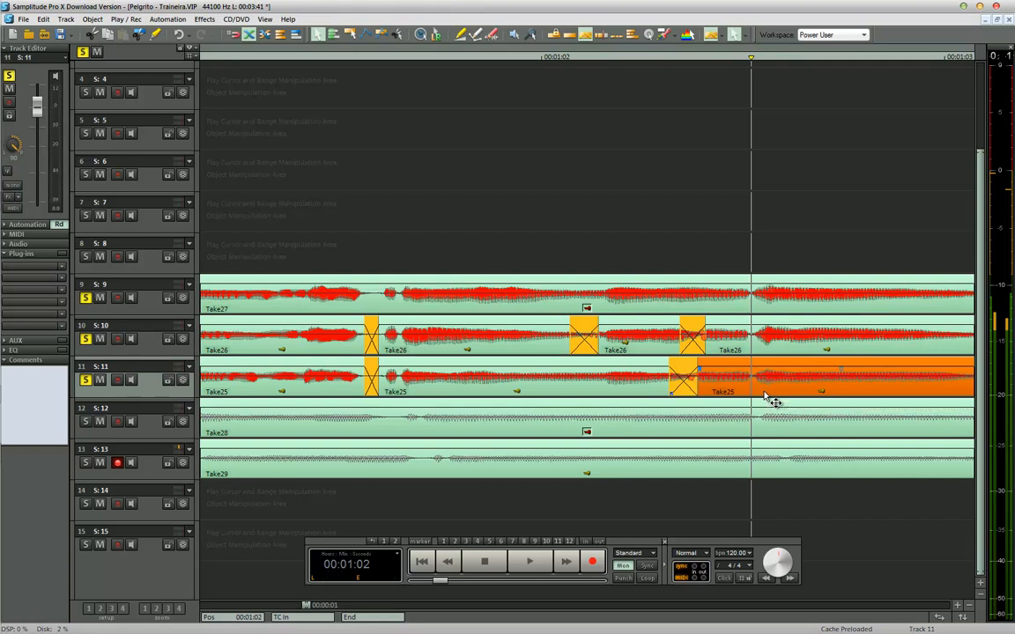
Select the last parts of Take26 and Take25 together and split both at the end of the second phrase, at 00:01:03.
{"action": "key", "text": "space"}
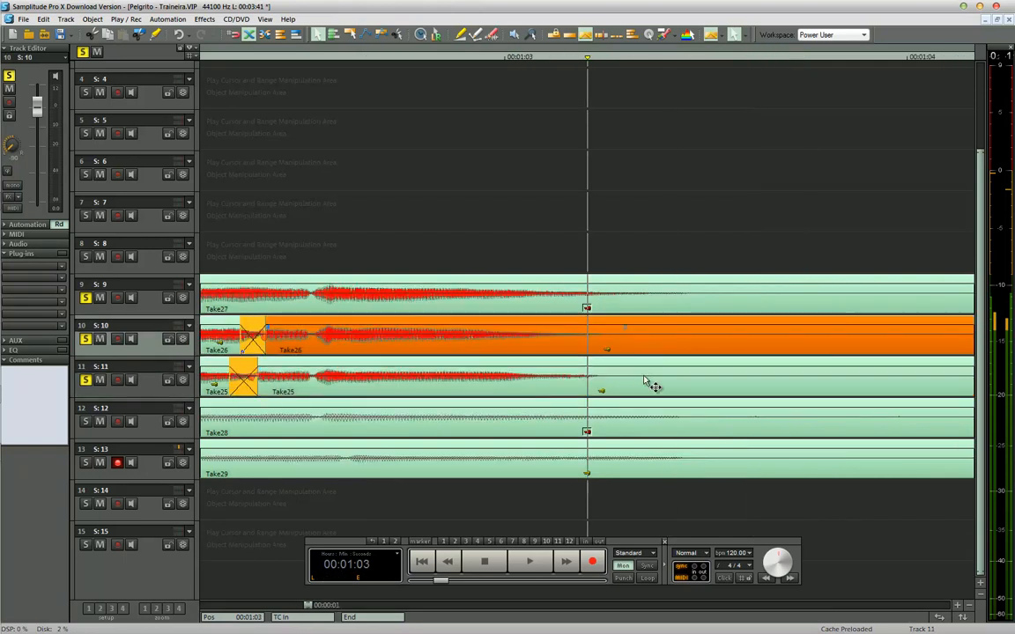
{"action": "left_click", "coordinate": [578, 343], "text": "shift"}
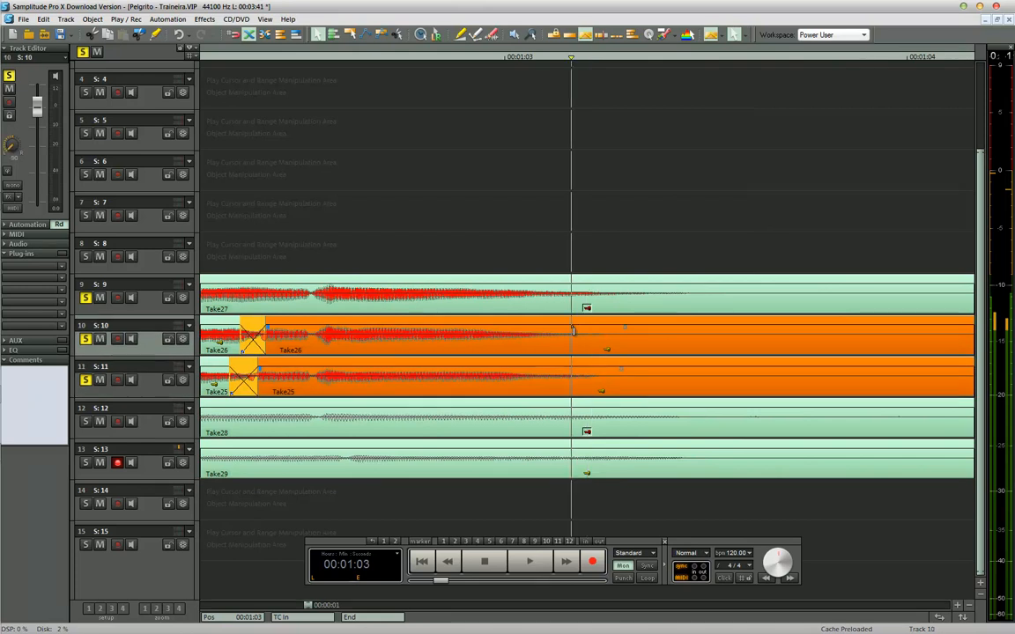
{"action": "key", "text": "t"}
Split Take26 and Take25 just before the third phrase at 00:01:06 and delete the silent sections preceding it on tracks 10 and 11.
{"action": "key", "text": "ctrl+Down"}
{"action": "key", "text": "ctrl+Down"}
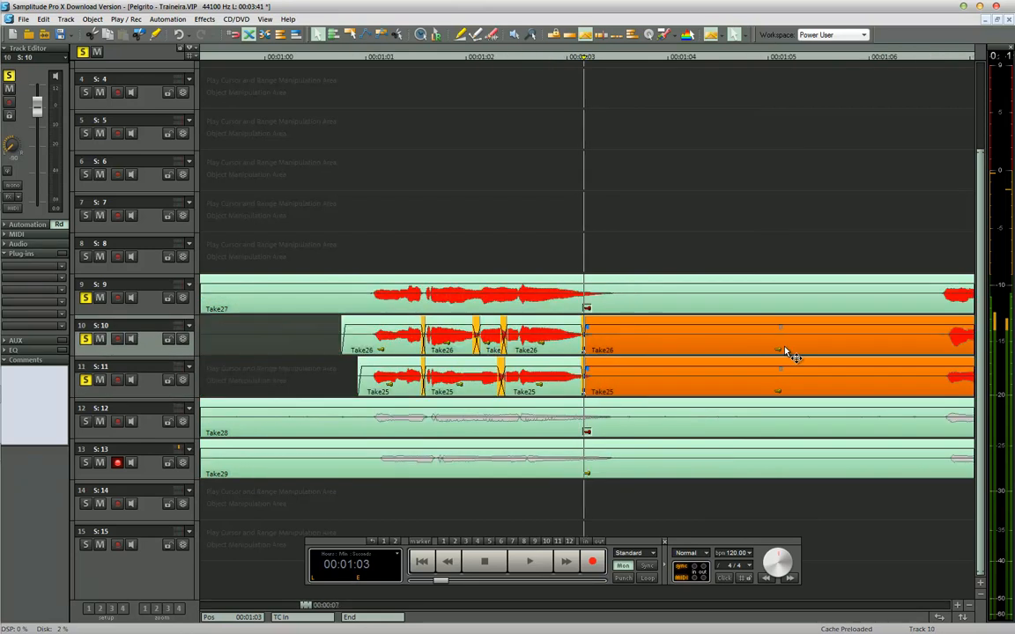
{"action": "left_click", "coordinate": [934, 332]}
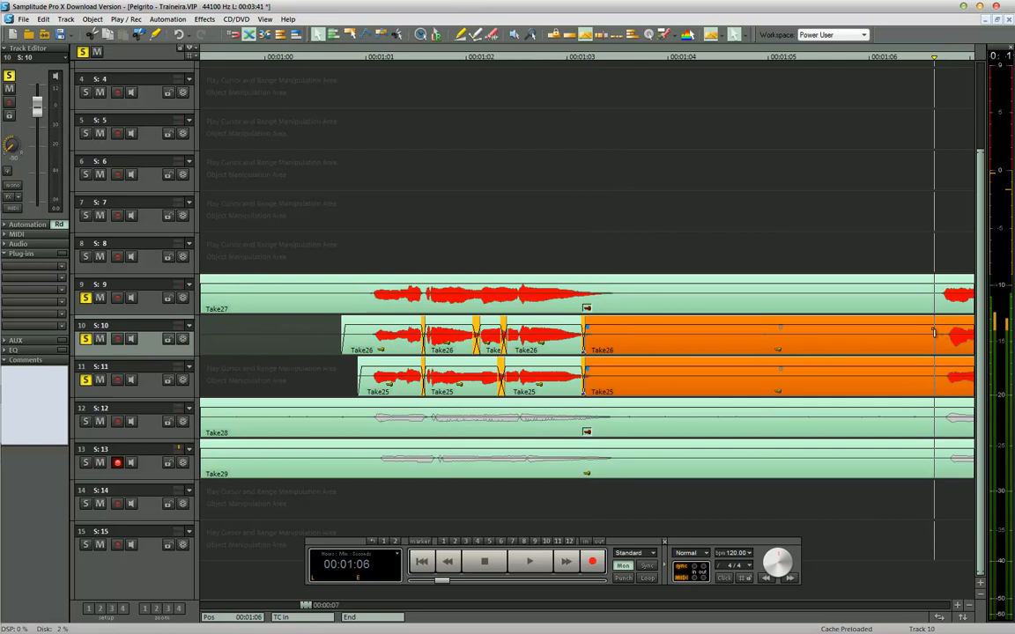
{"action": "key", "text": "t"}
{"action": "left_click", "coordinate": [890, 350]}
{"action": "left_click", "coordinate": [888, 385], "text": "shift"}
{"action": "key", "text": "Delete"}
Shift the third-phrase parts of Take26 and Take25 earlier and fine-tune them to line up with Take27 around 00:01:07.
{"action": "key", "text": "ctrl+Up"}
{"action": "key", "text": "ctrl+Up"}
{"action": "left_click", "coordinate": [679, 344]}
{"action": "left_click_drag", "start_coordinate": [678, 350], "coordinate": [671, 346]}
{"action": "left_click_drag", "start_coordinate": [751, 393], "coordinate": [741, 396]}
{"action": "left_click", "coordinate": [848, 332]}
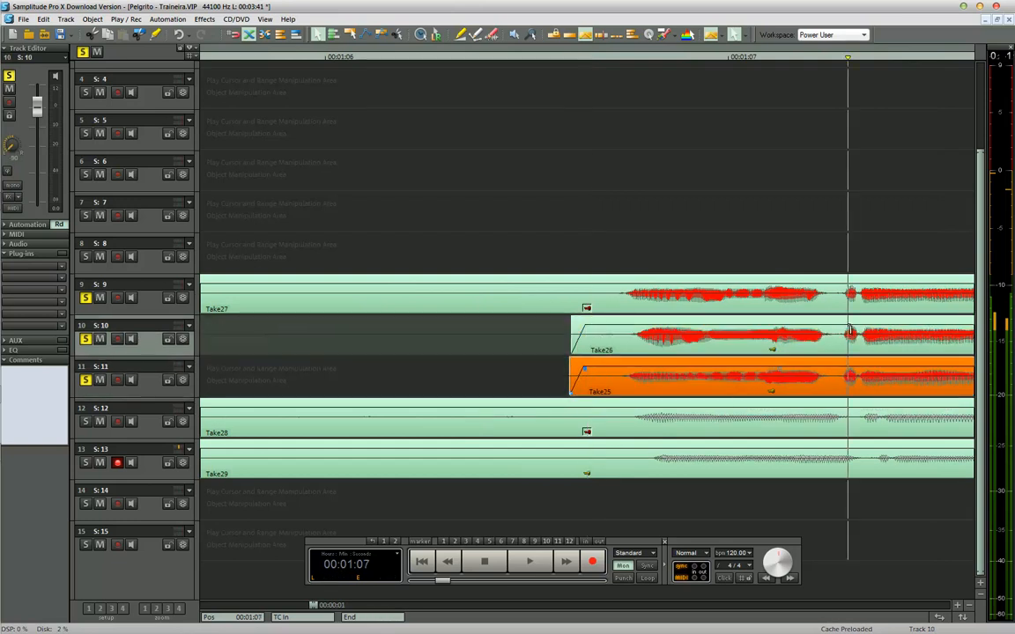
{"action": "key", "text": "ctrl+Up"}
{"action": "left_click", "coordinate": [649, 345]}
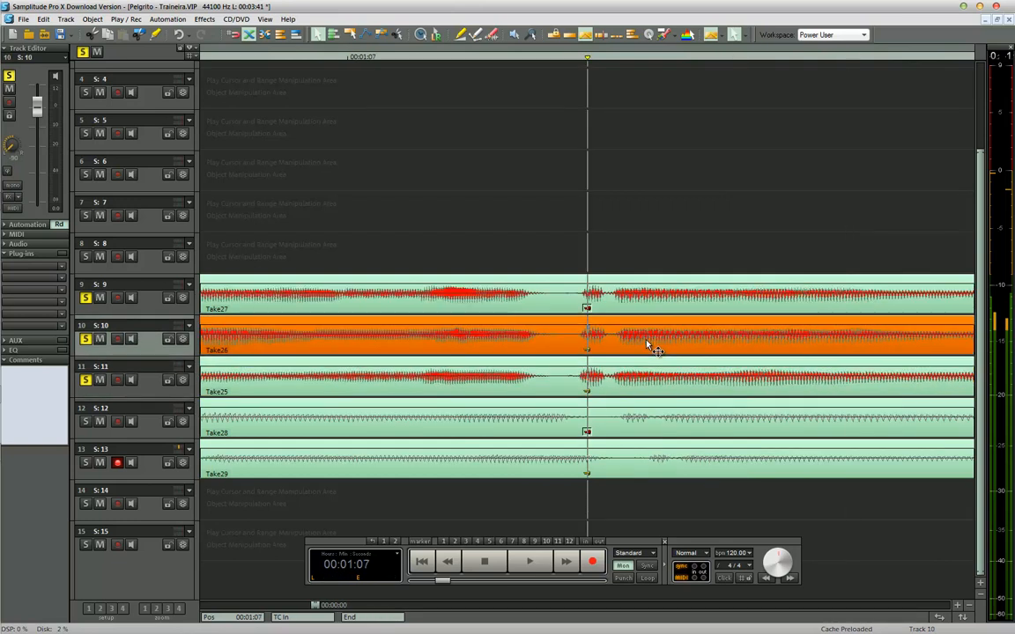
{"action": "left_click", "coordinate": [640, 390]}
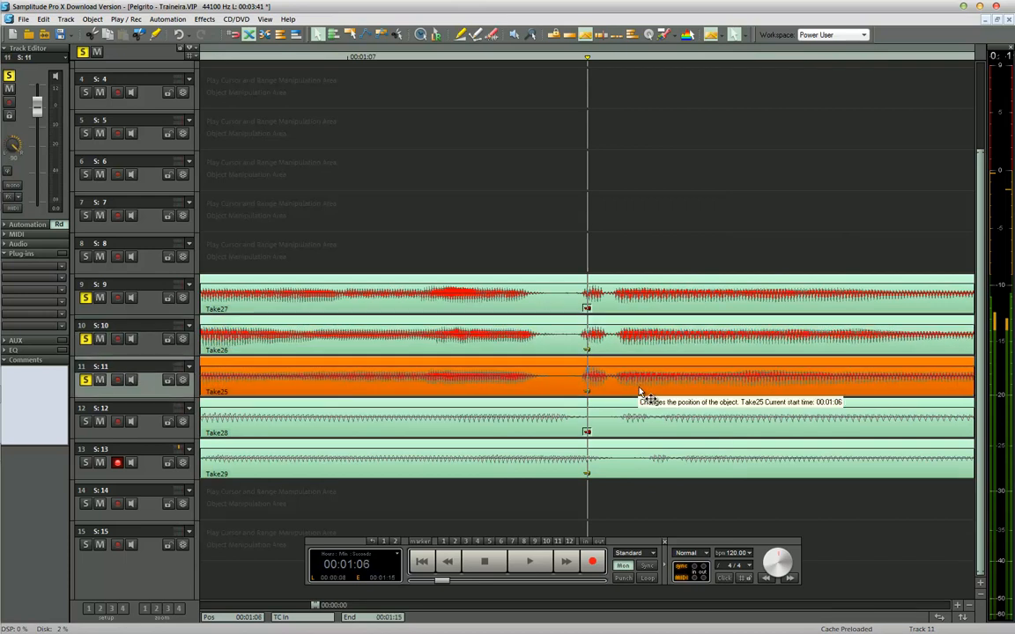
Split Take26 on track 10 at 00:01:07, just after the short syllable, and shorten the following part's fade-in to 16 ms.
{"action": "left_click", "coordinate": [617, 335]}
{"action": "left_click", "coordinate": [615, 331]}
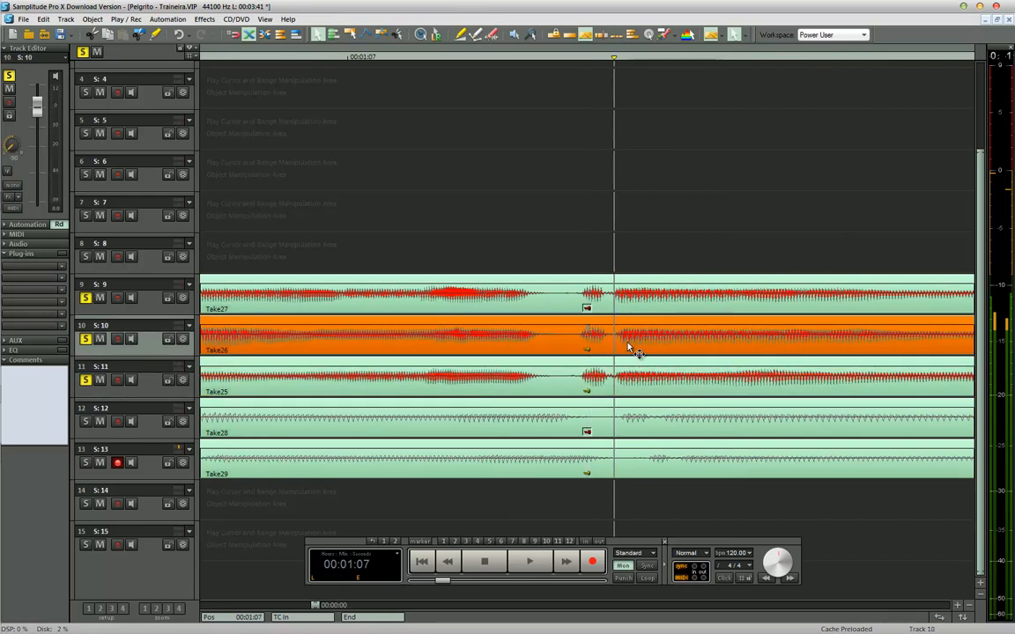
{"action": "key", "text": "t"}
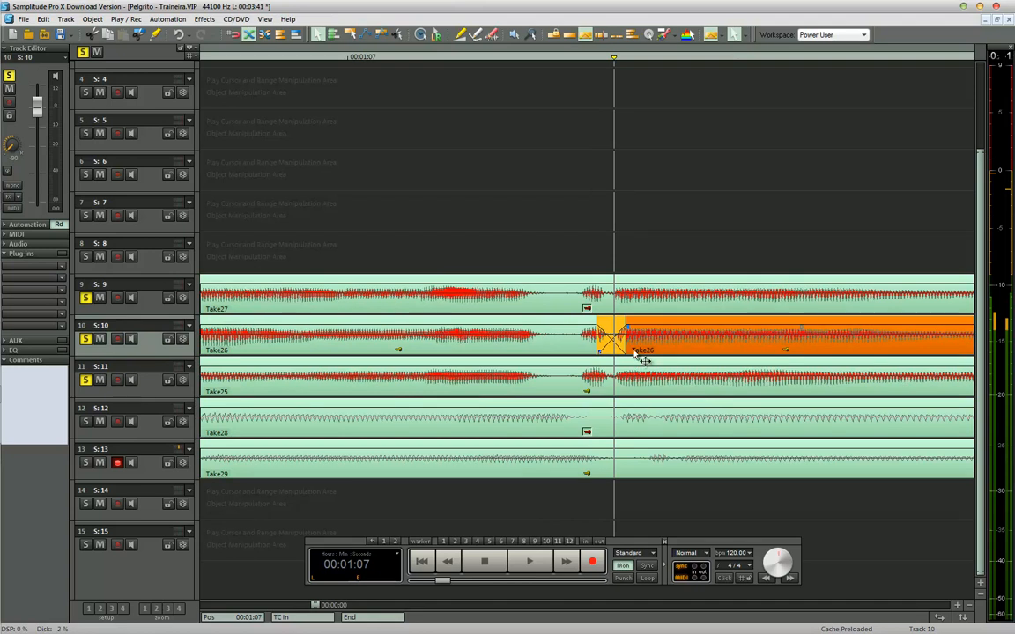
{"action": "left_click_drag", "start_coordinate": [631, 332], "coordinate": [614, 328]}
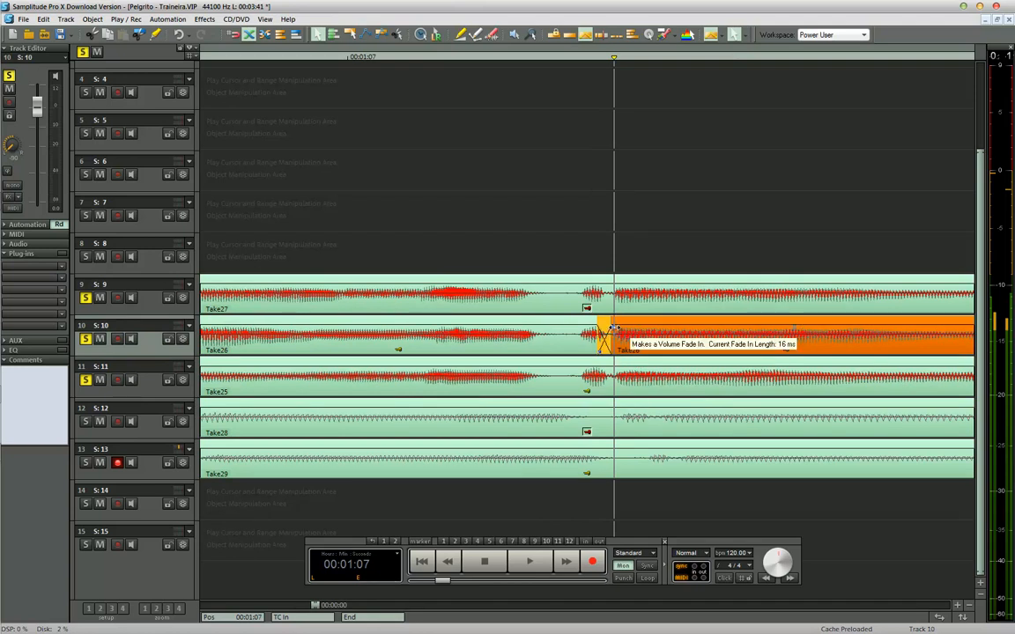
{"action": "left_click", "coordinate": [630, 389]}
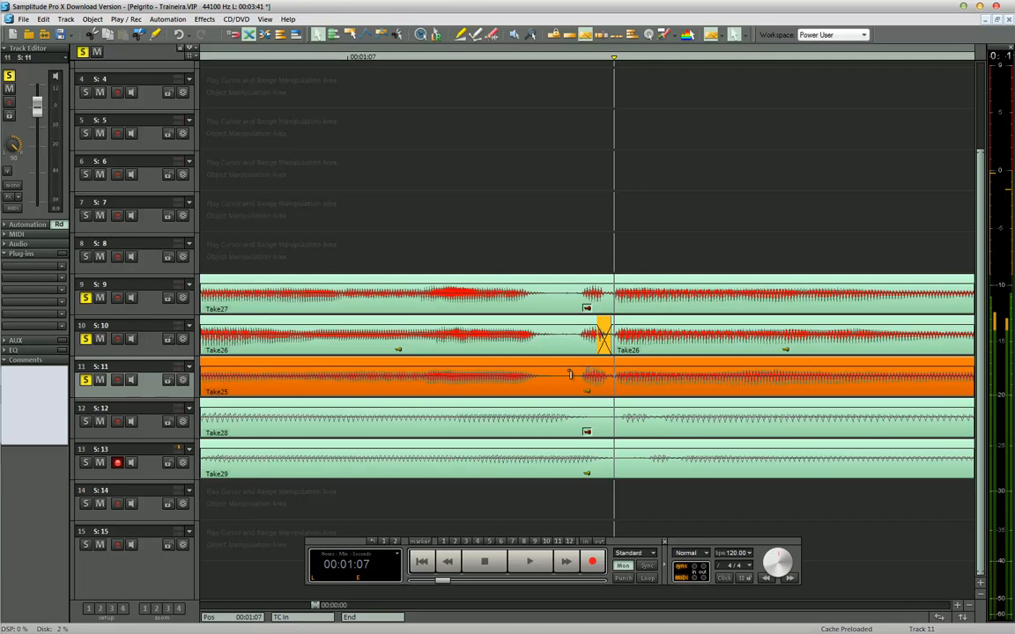
Split Take26 and Take25 at 00:01:06 within the third phrase's opening, and shift Take26's first part earlier with a longer crossfade.
{"action": "scroll", "coordinate": [569, 375], "scroll_direction": "up", "scroll_amount": 3}
{"action": "left_click", "coordinate": [407, 354]}
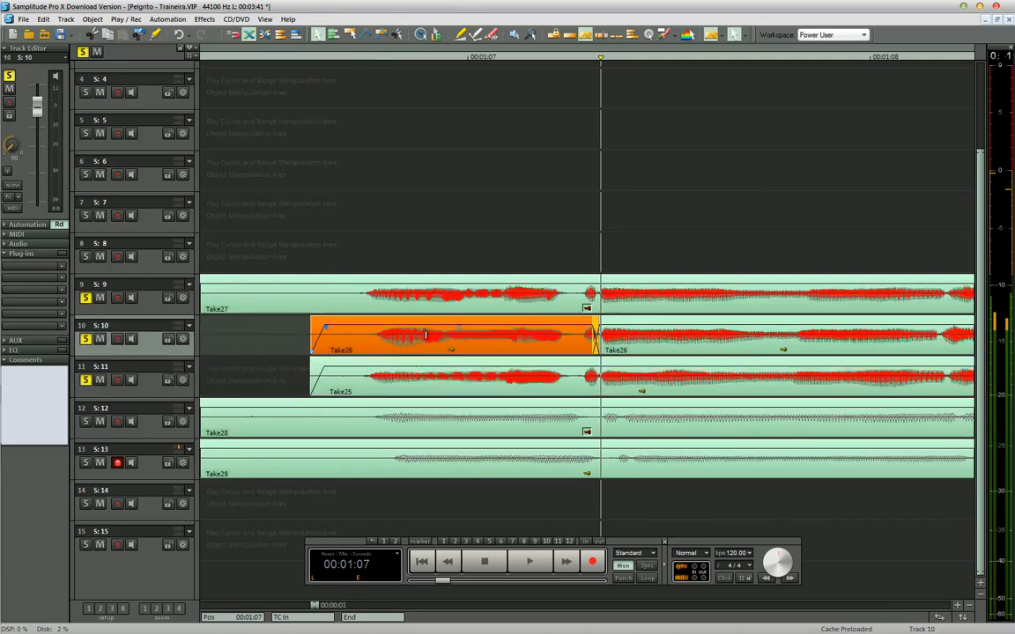
{"action": "left_click", "coordinate": [451, 330]}
{"action": "key", "text": "t"}
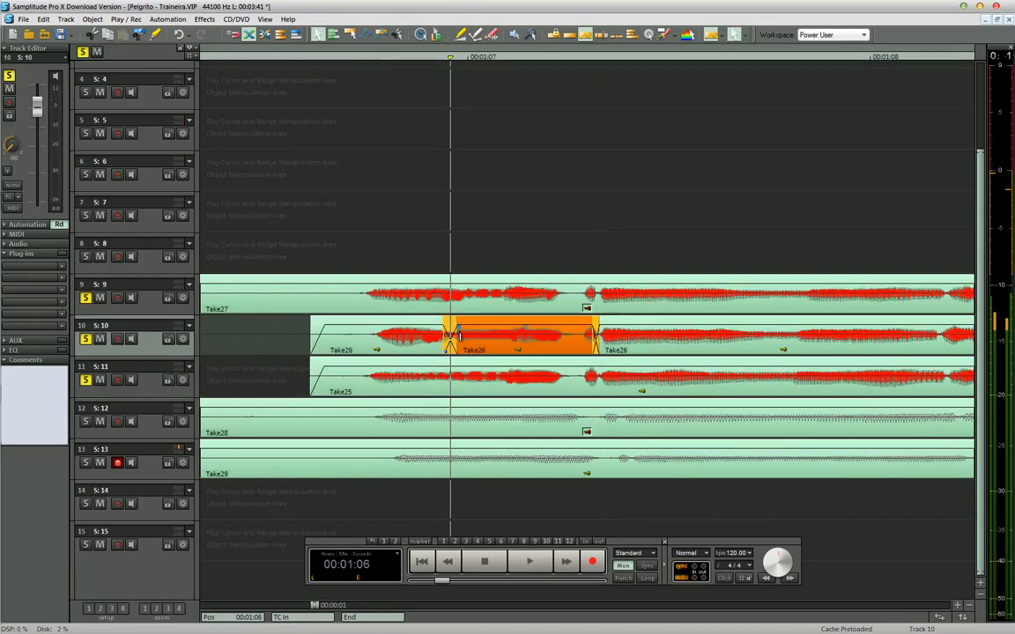
{"action": "left_click", "coordinate": [457, 329]}
{"action": "left_click_drag", "start_coordinate": [460, 328], "coordinate": [485, 327]}
{"action": "left_click_drag", "start_coordinate": [417, 342], "coordinate": [409, 342]}
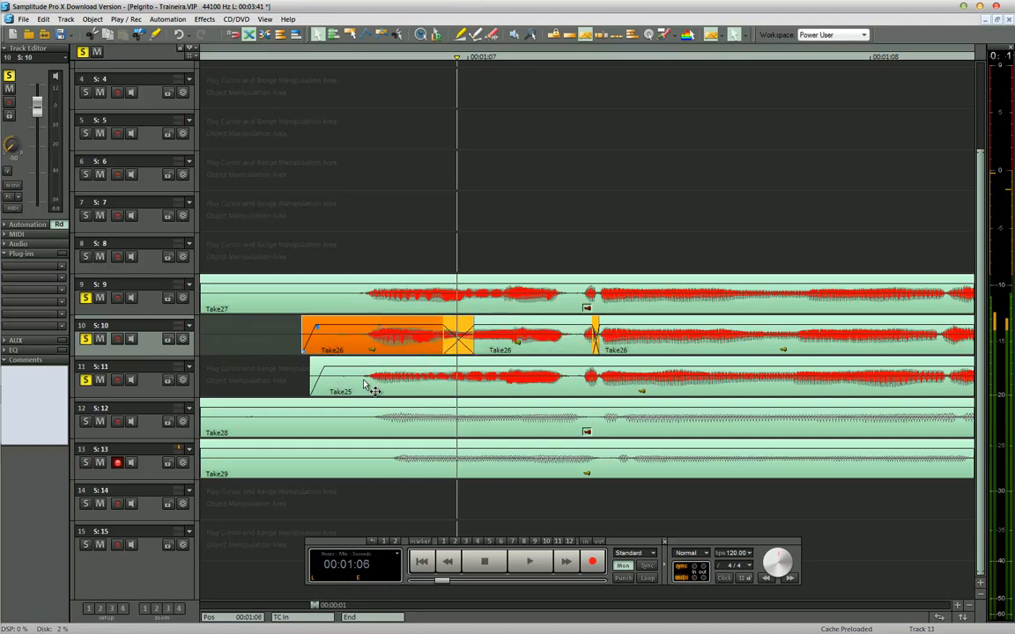
{"action": "left_click", "coordinate": [446, 390]}
{"action": "key", "text": "t"}
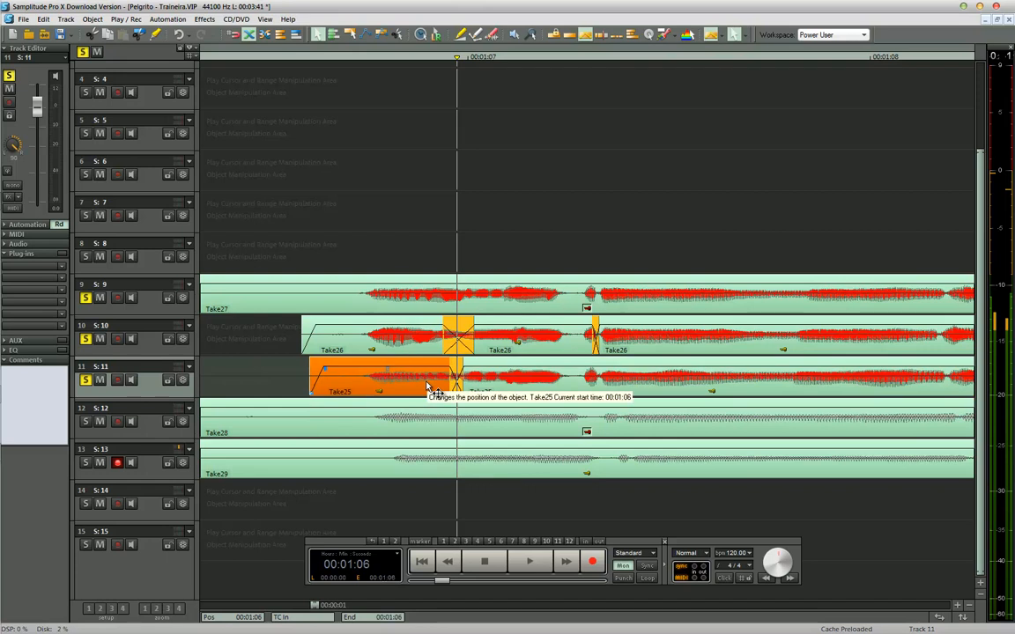
Split Take26 and Take25 just before the third phrase's onset at 00:01:06 and delete the leading silent pieces.
{"action": "left_click", "coordinate": [333, 328]}
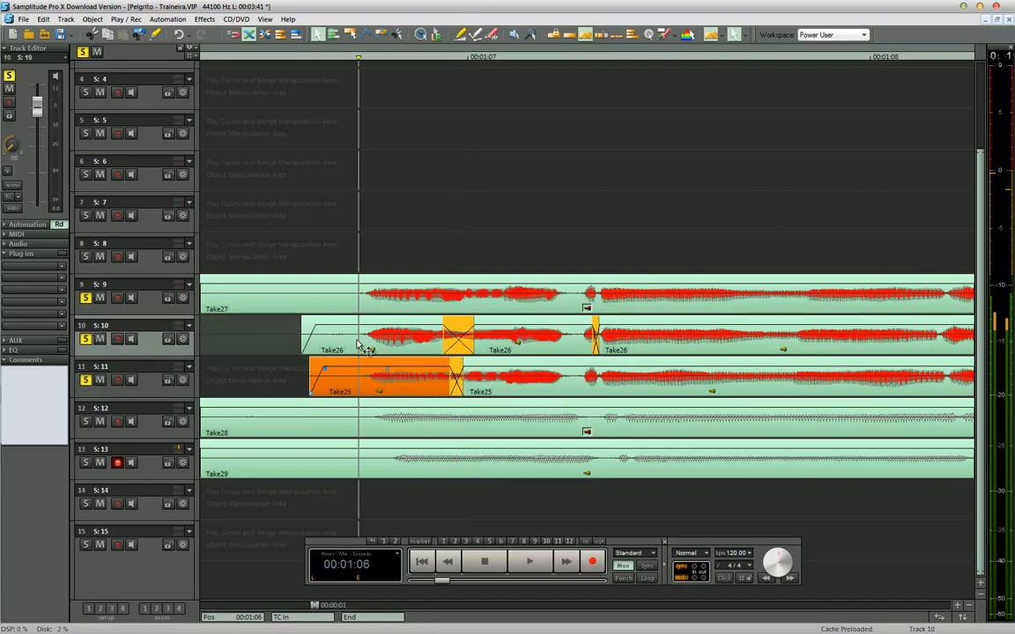
{"action": "left_click_drag", "start_coordinate": [295, 342], "coordinate": [343, 376]}
{"action": "left_click", "coordinate": [356, 325]}
{"action": "left_click", "coordinate": [349, 327]}
{"action": "key", "text": "t"}
{"action": "left_click_drag", "start_coordinate": [288, 341], "coordinate": [329, 387]}
{"action": "key", "text": "Delete"}
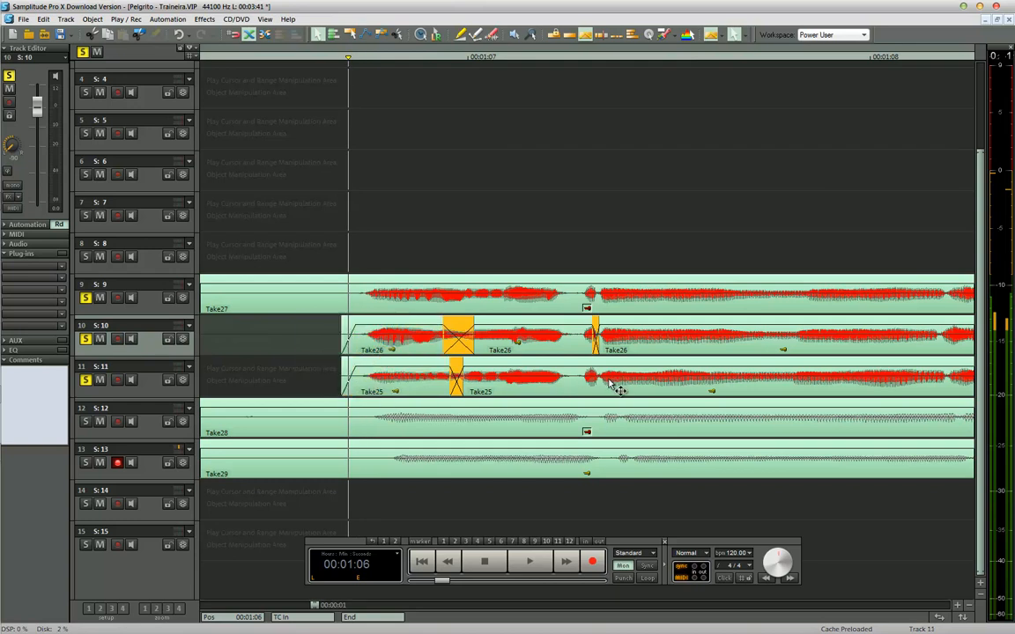
Split Take26 on track 10 at 00:01:07 and shift the remainder later to match Take27, with a longer crossfade.
{"action": "key", "text": "ctrl+Down"}
{"action": "left_click", "coordinate": [751, 332]}
{"action": "key", "text": "ctrl+Up"}
{"action": "key", "text": "ctrl+Up"}
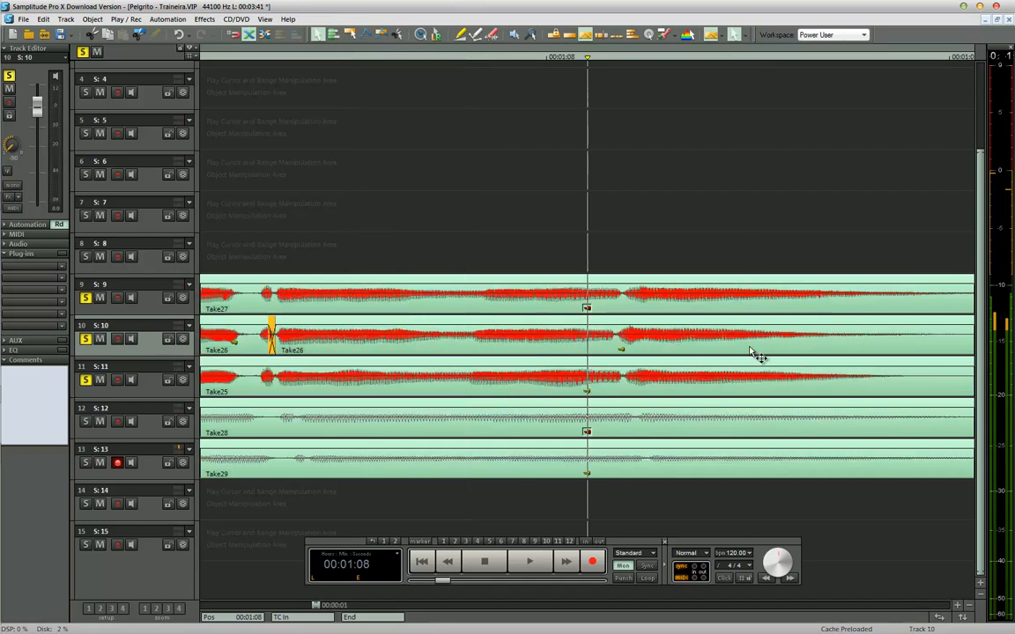
{"action": "left_click", "coordinate": [502, 333]}
{"action": "left_click", "coordinate": [317, 344]}
{"action": "left_click", "coordinate": [339, 349]}
{"action": "left_click_drag", "start_coordinate": [339, 351], "coordinate": [464, 351]}
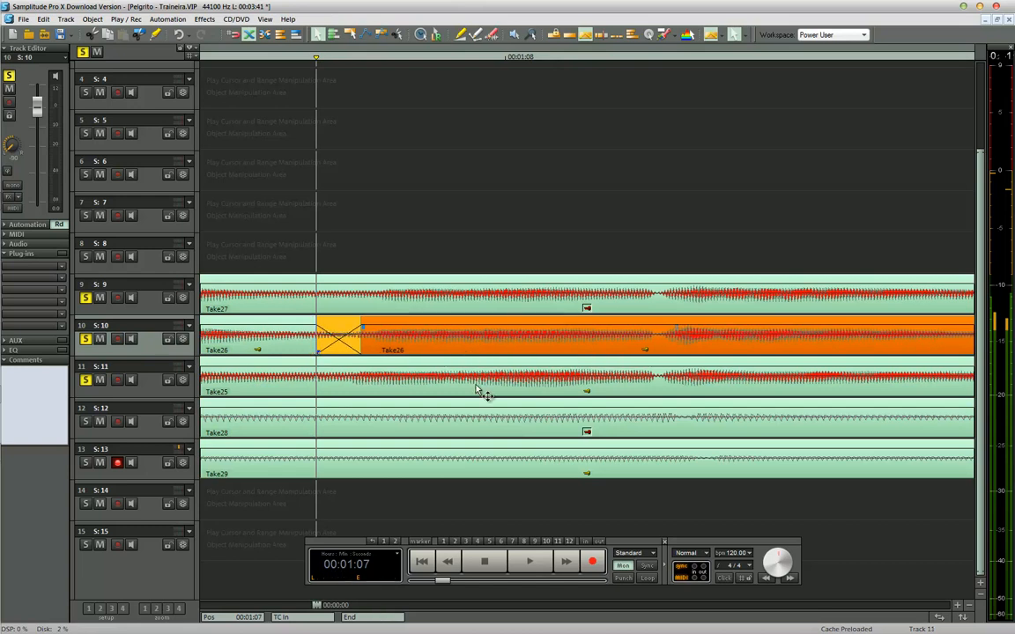
{"action": "left_click", "coordinate": [476, 390]}
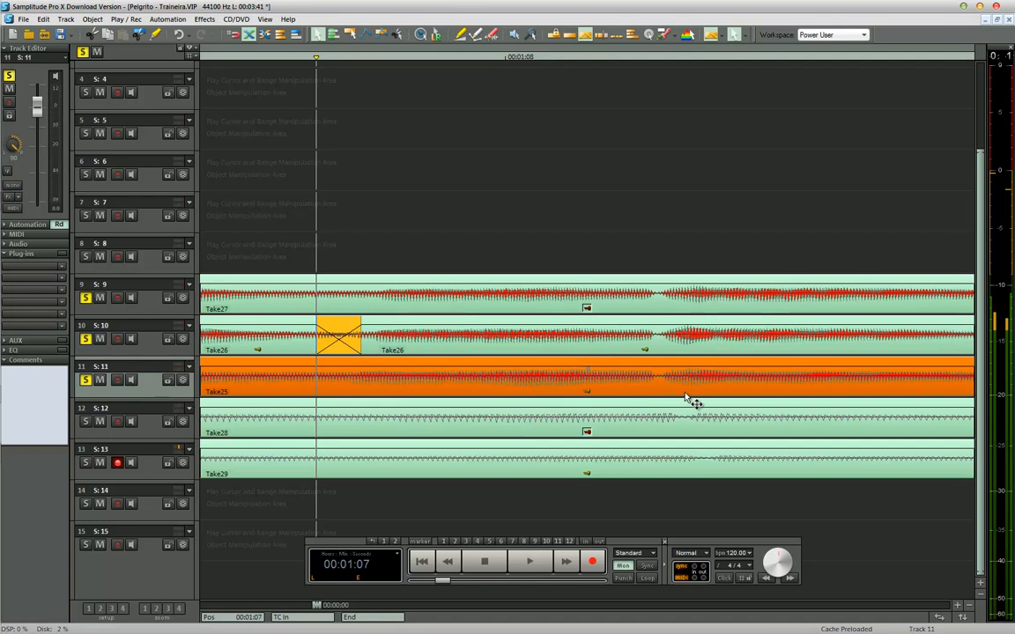
Split Take26 and Take25 after the third phrase at 00:01:08 and before the fourth at 00:01:12, and delete the silence between.
{"action": "scroll", "coordinate": [674, 399], "scroll_direction": "down", "scroll_amount": 4}
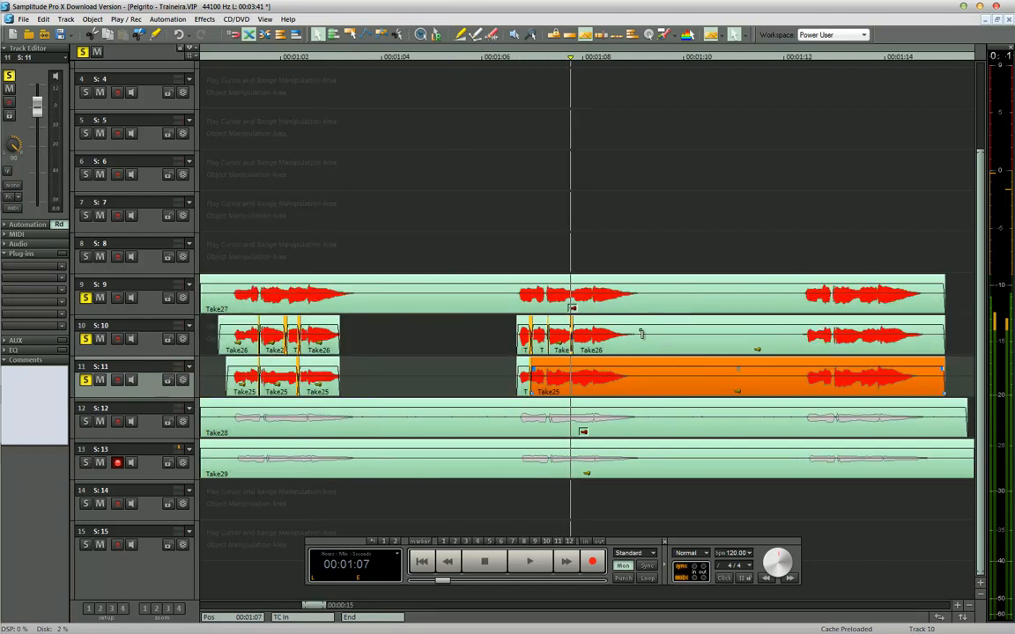
{"action": "left_click", "coordinate": [638, 340]}
{"action": "left_click", "coordinate": [626, 333]}
{"action": "left_click", "coordinate": [663, 352], "text": "shift"}
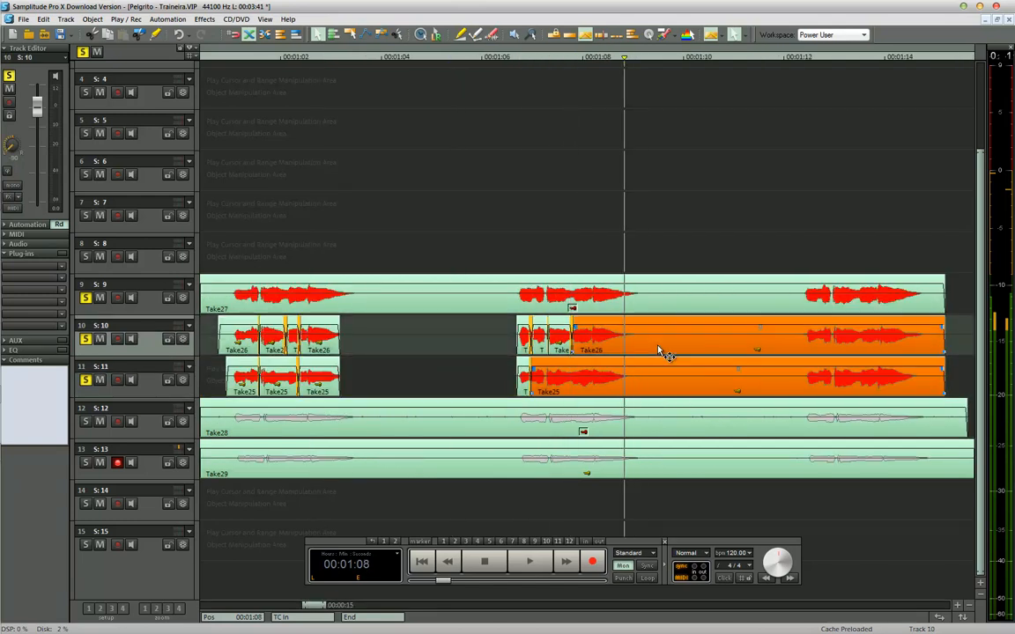
{"action": "key", "text": "t"}
{"action": "left_click", "coordinate": [802, 331]}
{"action": "key", "text": "t"}
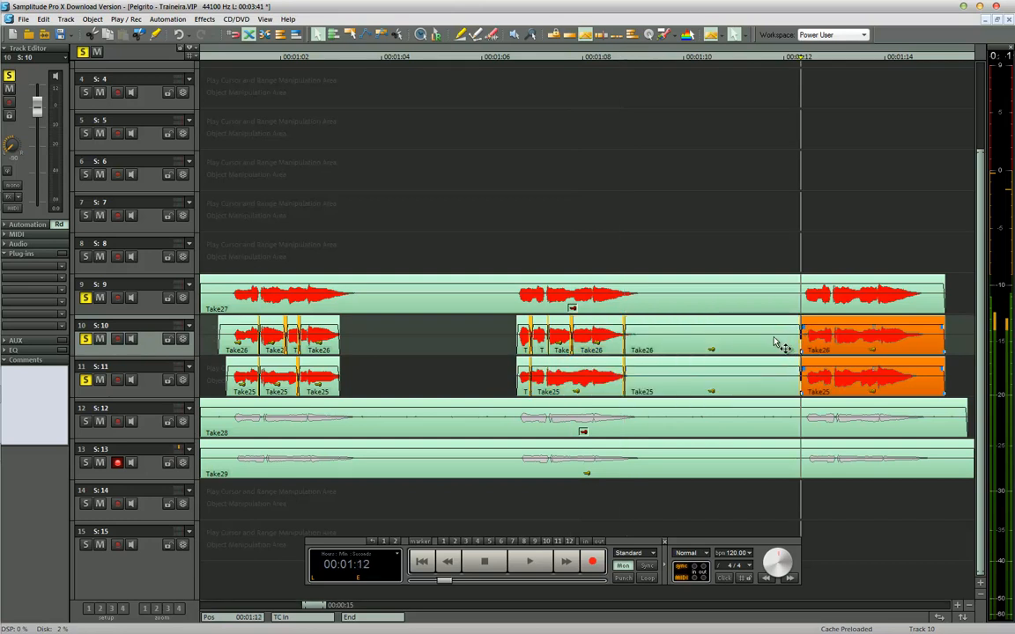
{"action": "left_click", "coordinate": [782, 343]}
{"action": "left_click", "coordinate": [760, 384], "text": "shift"}
{"action": "key", "text": "Delete"}
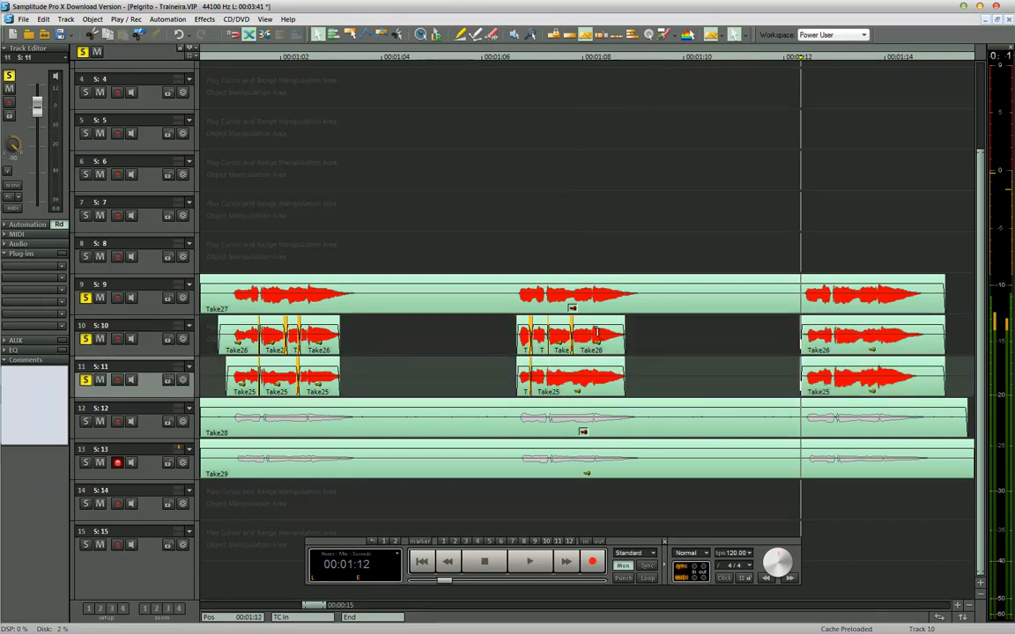
Examine the third phrase's tail and crossfades around 00:01:08 on tracks 10 and 11 against Take27.
{"action": "left_click", "coordinate": [587, 333]}
{"action": "key", "text": "ctrl+Up"}
{"action": "key", "text": "ctrl+Up"}
{"action": "key", "text": "ctrl+Up"}
{"action": "key", "text": "ctrl+Up"}
{"action": "key", "text": "ctrl+Down"}
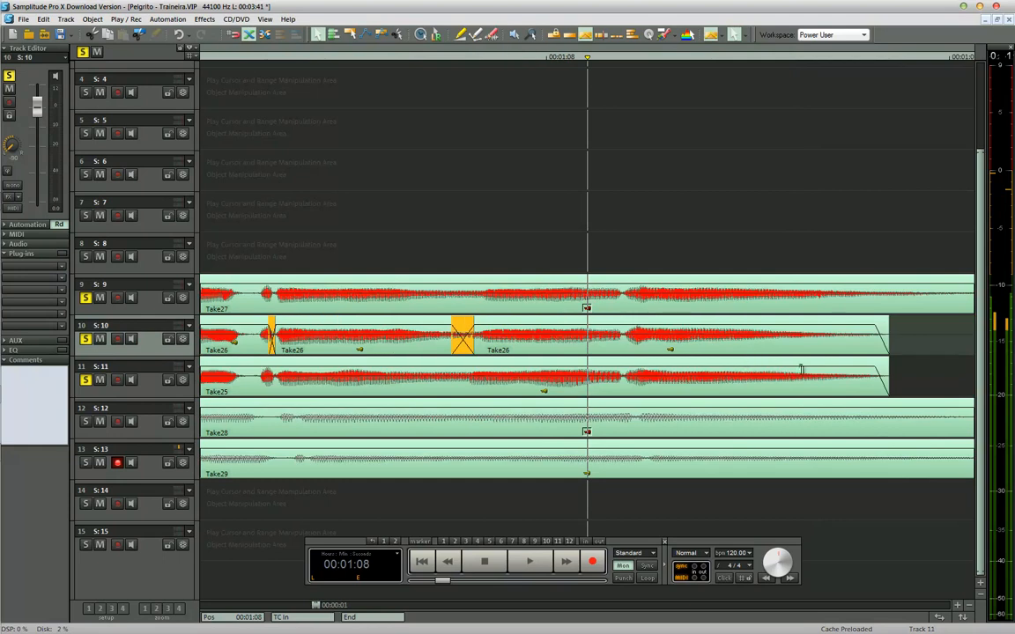
{"action": "key", "text": "ctrl+Down"}
{"action": "key", "text": "ctrl+Down"}
{"action": "left_click_drag", "start_coordinate": [688, 345], "coordinate": [657, 392]}
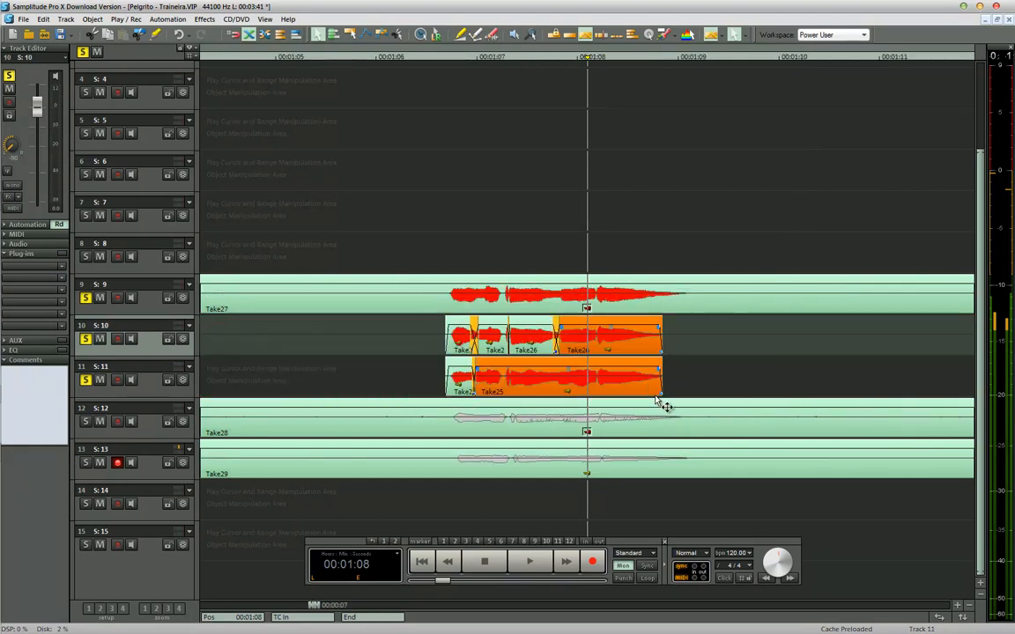
{"action": "key", "text": "ctrl+Down"}
{"action": "key", "text": "ctrl+Down"}
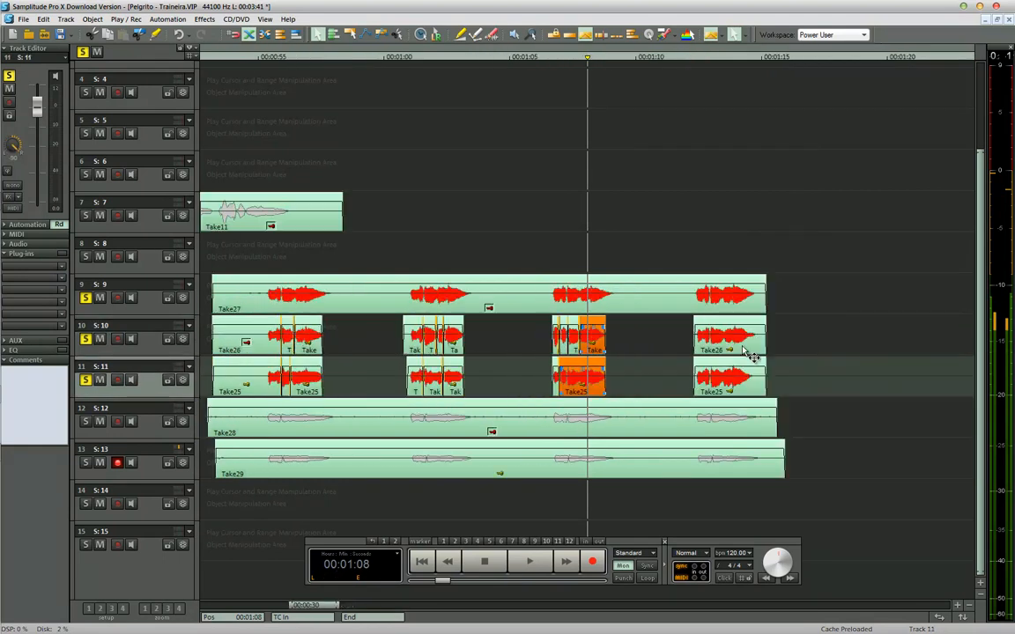
Shift Take26's fourth phrase earlier to match Take27, and split it at 00:01:12 within the opening with a longer crossfade.
{"action": "left_click", "coordinate": [702, 332]}
{"action": "key", "text": "ctrl+Up"}
{"action": "key", "text": "ctrl+Up"}
{"action": "key", "text": "ctrl+Up"}
{"action": "key", "text": "ctrl+Up"}
{"action": "left_click_drag", "start_coordinate": [642, 350], "coordinate": [628, 346]}
{"action": "left_click", "coordinate": [602, 332]}
{"action": "key", "text": "t"}
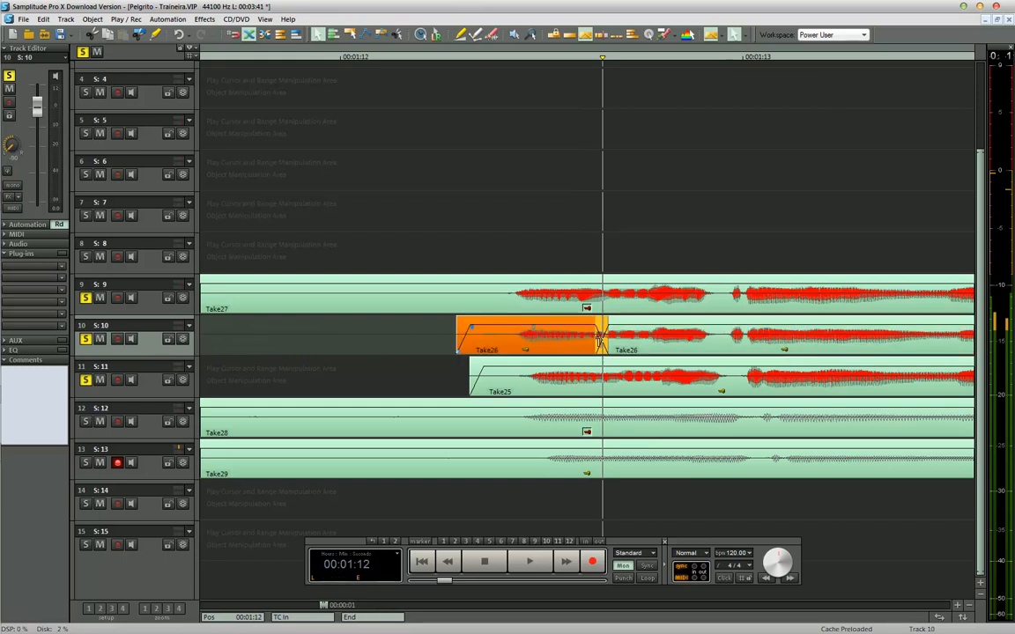
{"action": "left_click", "coordinate": [620, 342]}
{"action": "left_click_drag", "start_coordinate": [608, 327], "coordinate": [580, 342]}
Split Take25 at 00:01:12 within the fourth phrase's opening and shift both parts earlier to match Take27.
{"action": "left_click", "coordinate": [604, 384]}
{"action": "key", "text": "t"}
{"action": "left_click_drag", "start_coordinate": [579, 385], "coordinate": [568, 385]}
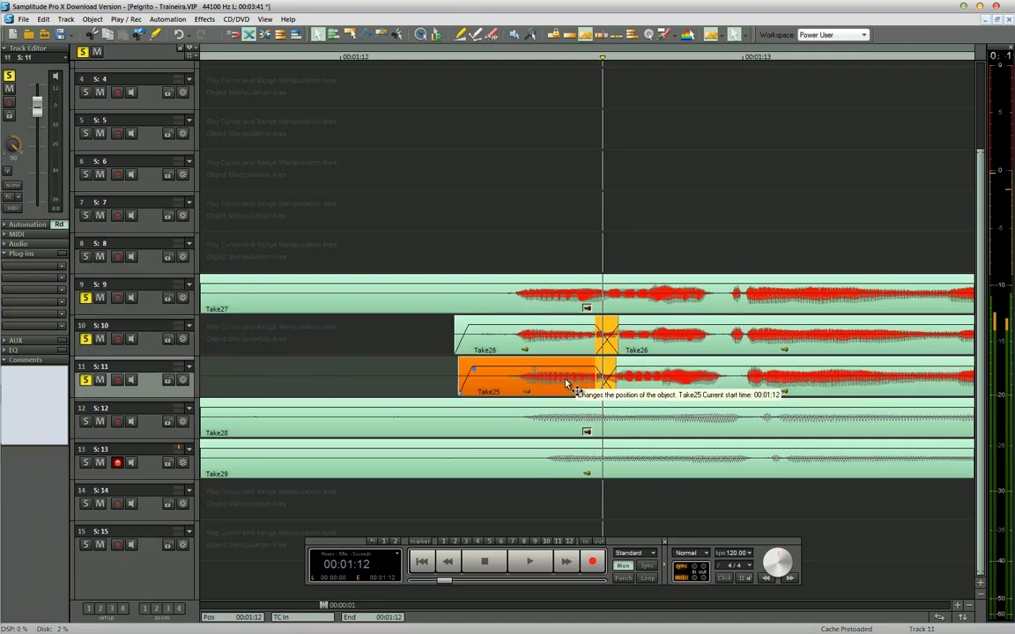
{"action": "left_click_drag", "start_coordinate": [702, 387], "coordinate": [690, 389]}
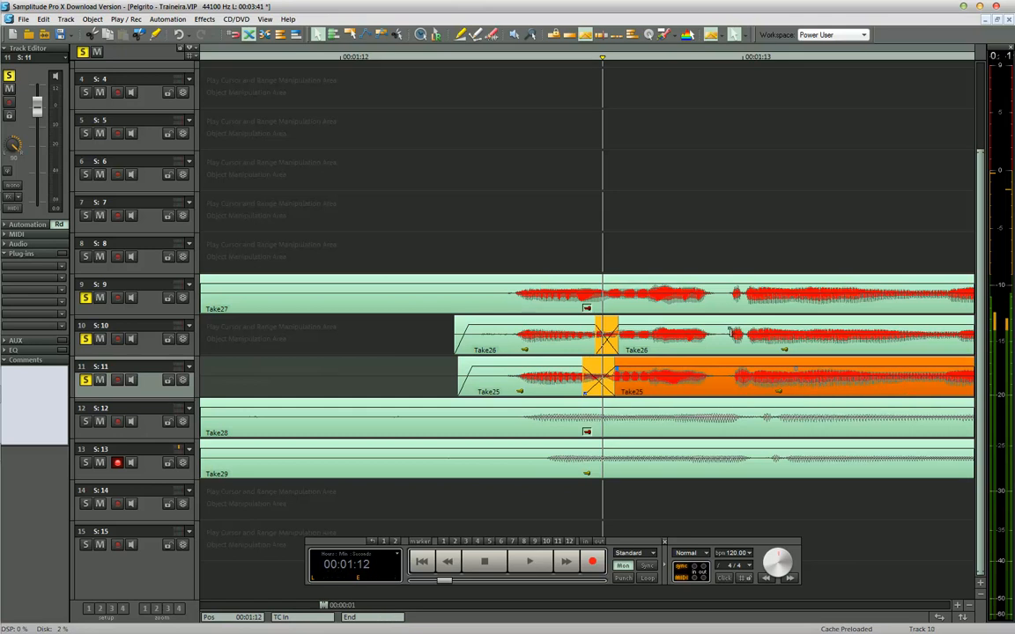
Split Take26 on track 10 at 00:01:13, just after the fourth phrase's short syllable, and shift the remainder slightly earlier.
{"action": "left_click", "coordinate": [725, 330]}
{"action": "key", "text": "ctrl+Up"}
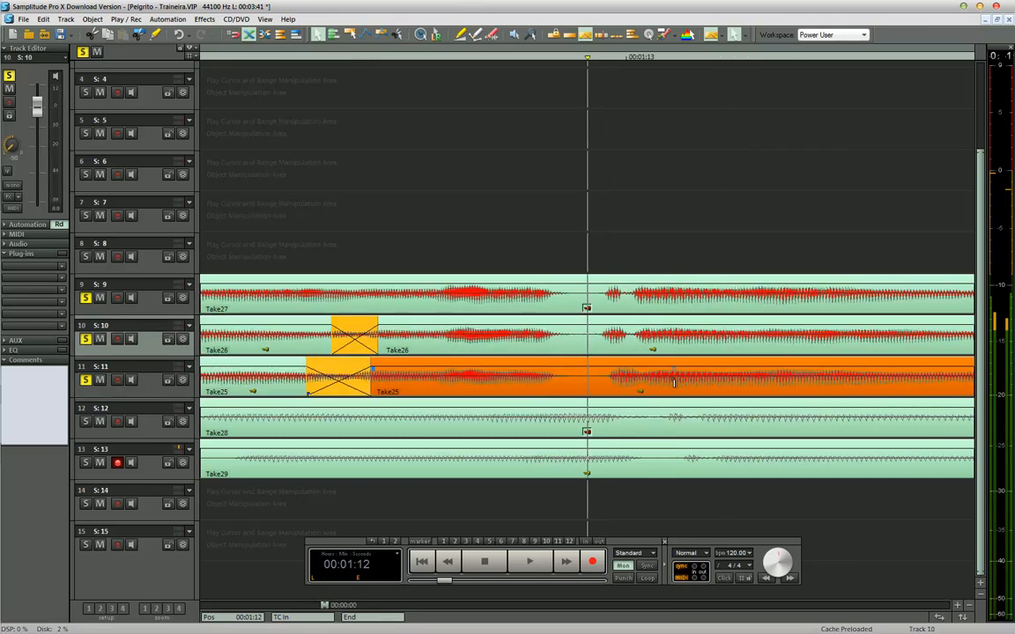
{"action": "left_click", "coordinate": [616, 345]}
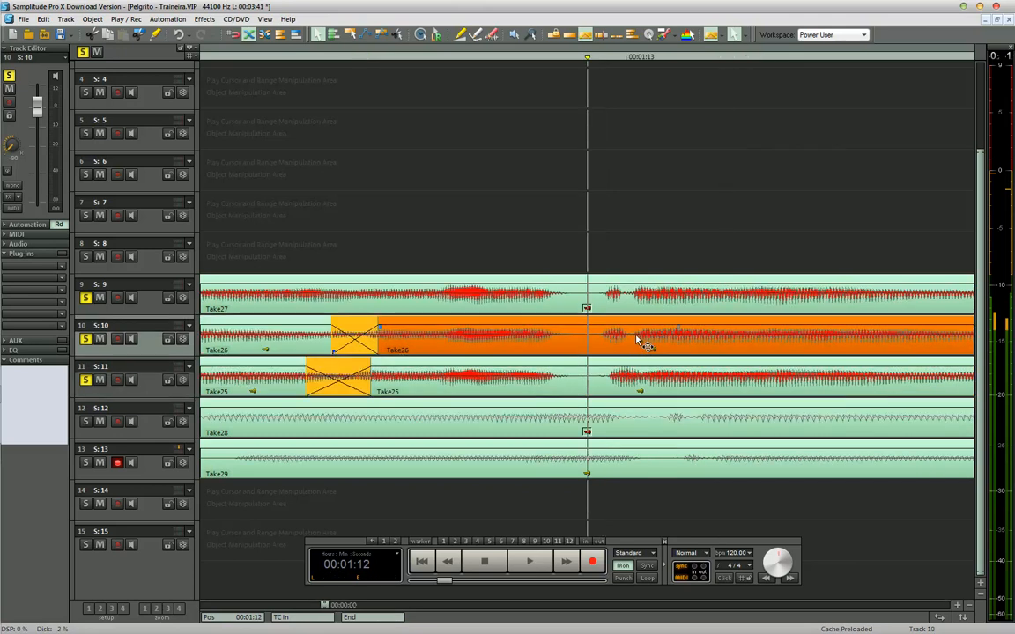
{"action": "left_click", "coordinate": [630, 331]}
{"action": "key", "text": "t"}
{"action": "left_click_drag", "start_coordinate": [652, 349], "coordinate": [632, 327]}
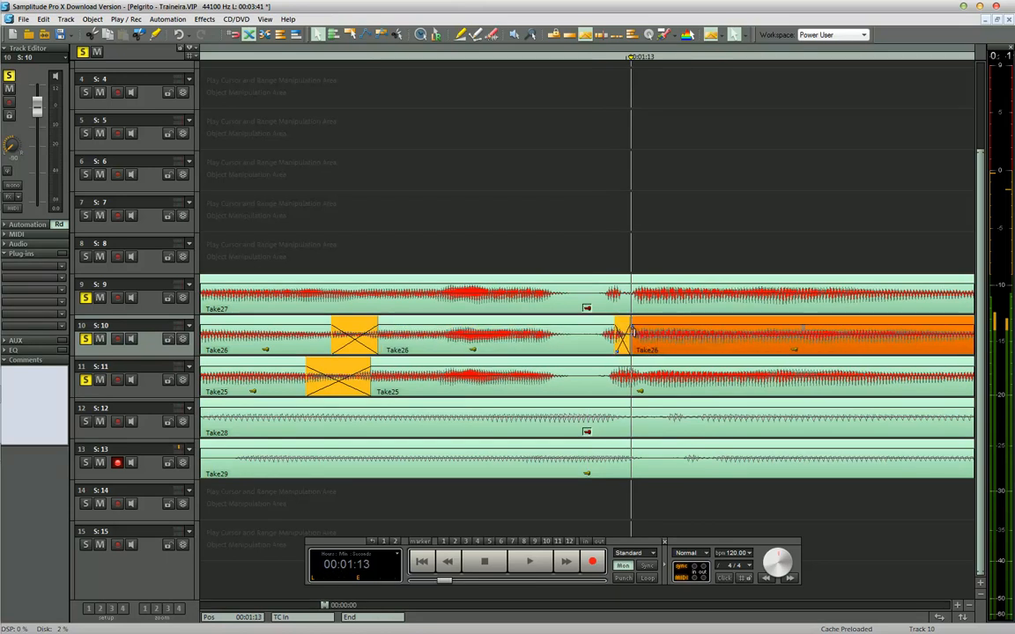
Split Take26 and Take25 at 00:01:12 just before the fourth phrase's short syllable, and shift Take25's remainder earlier.
{"action": "left_click", "coordinate": [586, 336]}
{"action": "left_click", "coordinate": [604, 349]}
{"action": "key", "text": "t"}
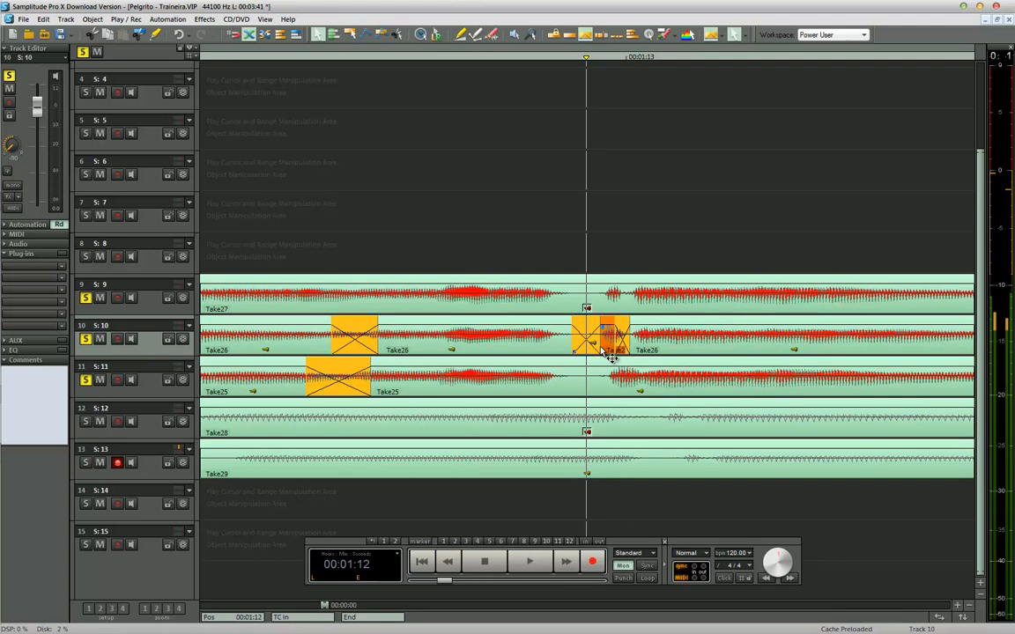
{"action": "left_click", "coordinate": [604, 393]}
{"action": "key", "text": "t"}
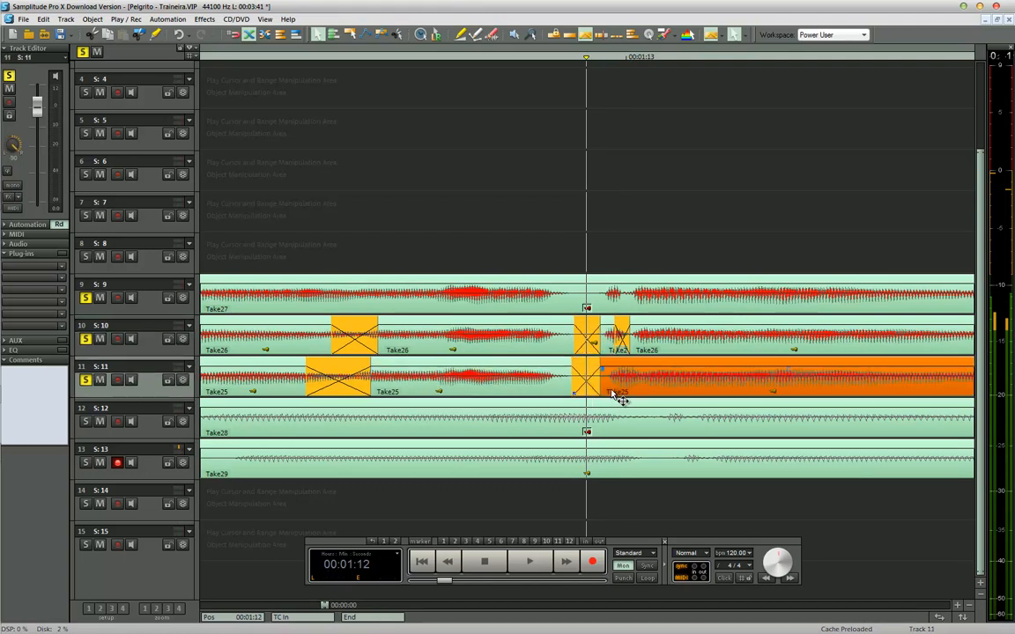
{"action": "left_click_drag", "start_coordinate": [617, 396], "coordinate": [608, 390]}
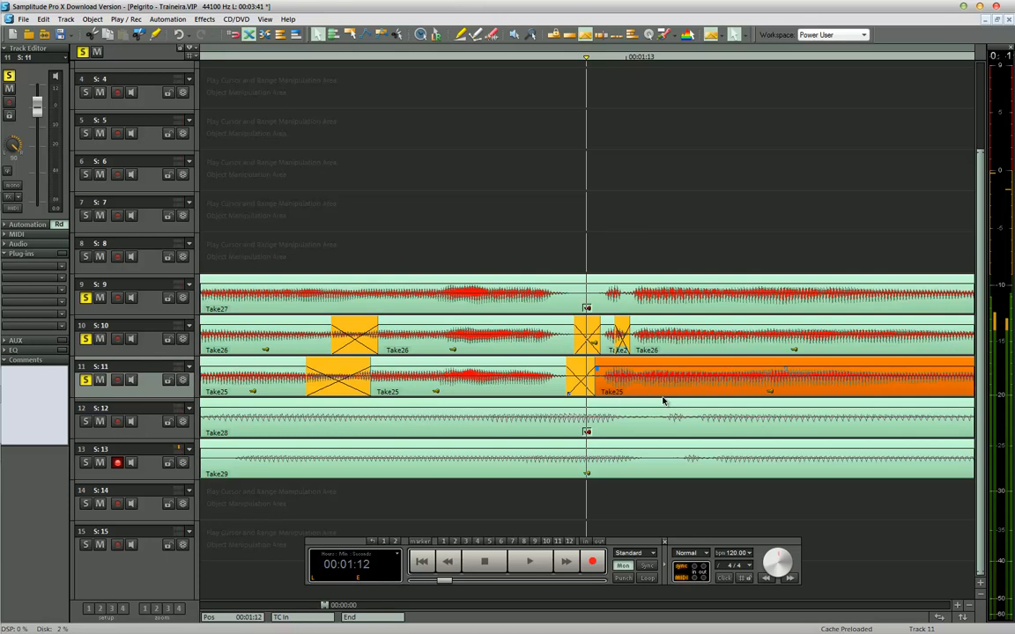
{"action": "scroll", "coordinate": [687, 388], "scroll_direction": "up", "scroll_amount": 3}
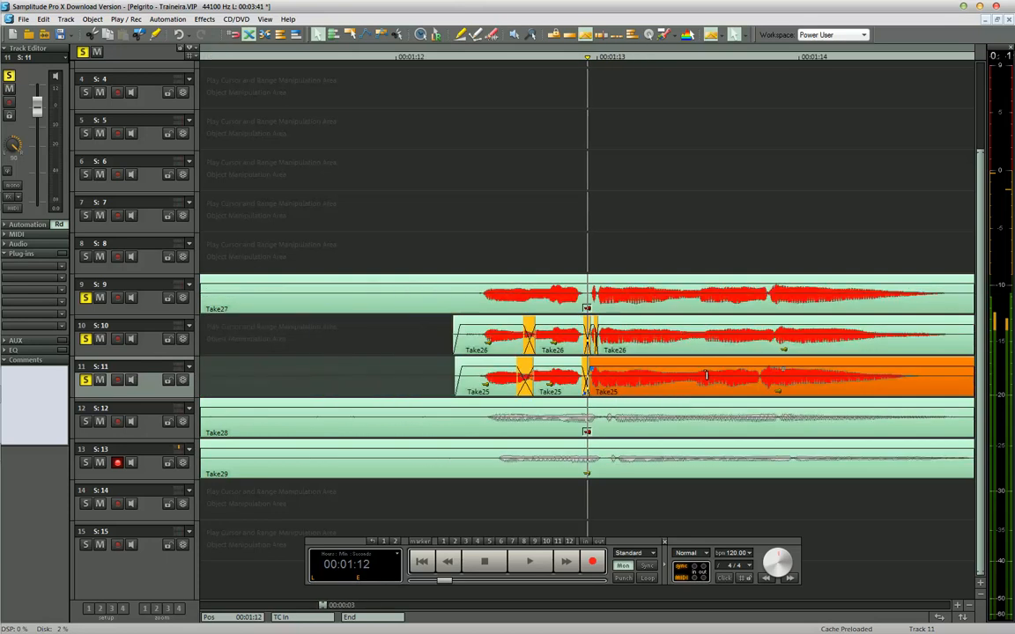
{"action": "scroll", "coordinate": [625, 334], "scroll_direction": "up", "scroll_amount": 4}
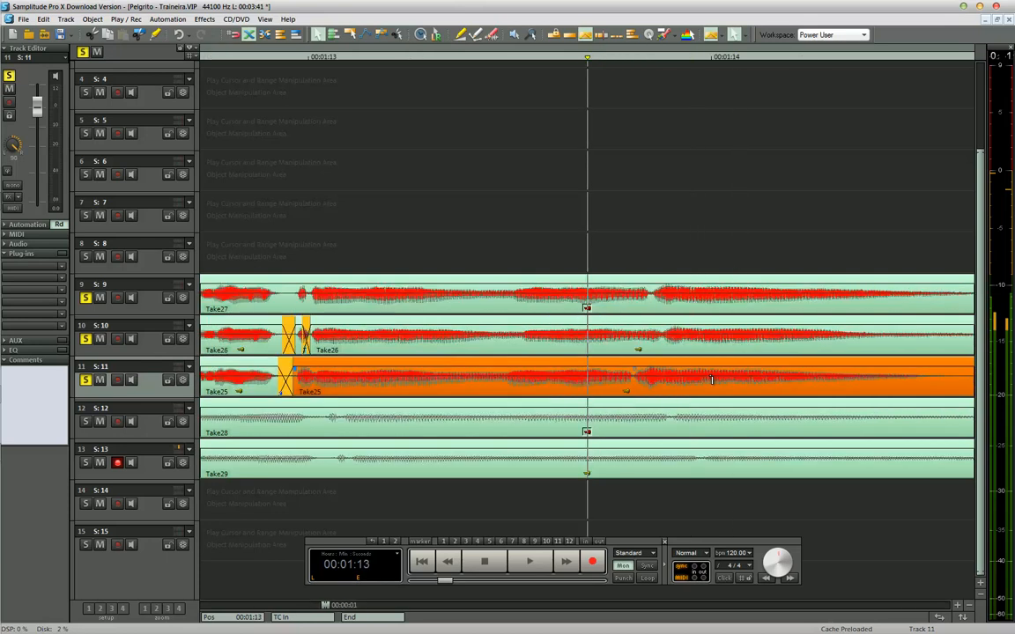
{"action": "left_click", "coordinate": [539, 344]}
{"action": "left_click", "coordinate": [401, 310]}
{"action": "key", "text": "t"}
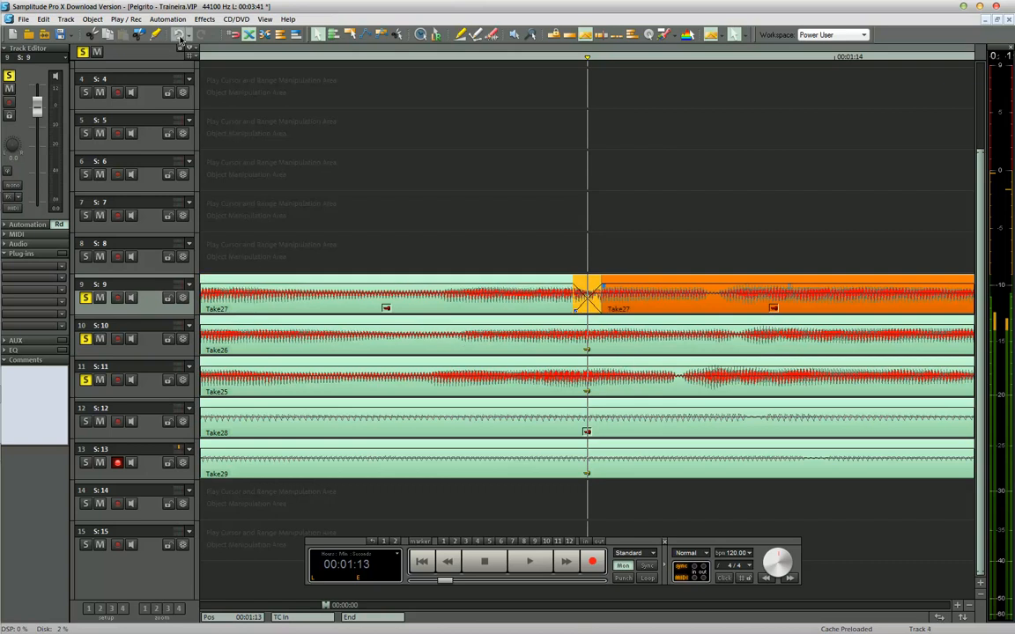
{"action": "key", "text": "ctrl+z"}
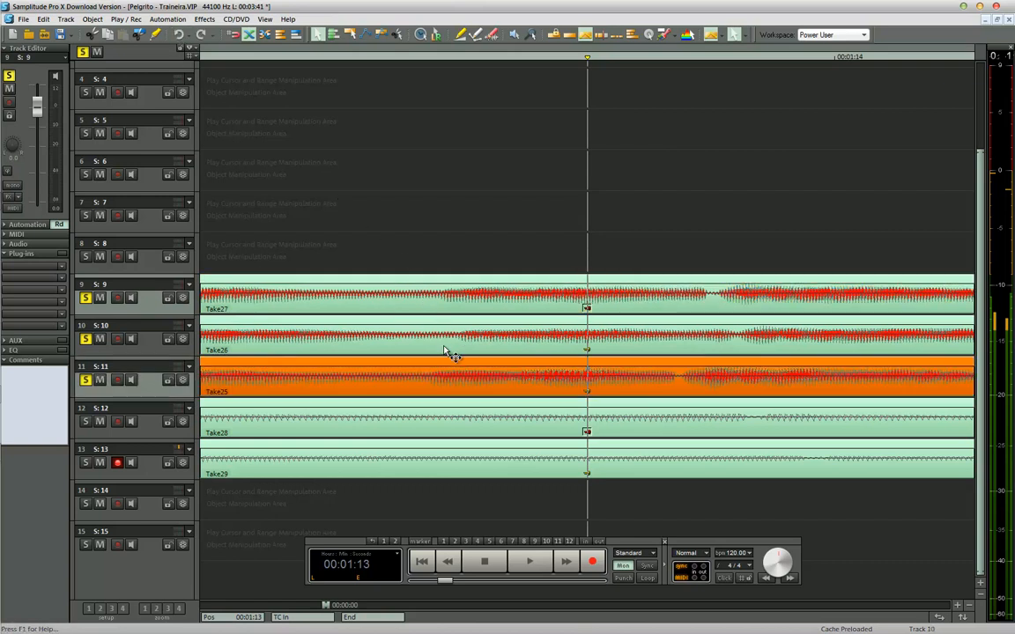
Split Take26 on track 10 at 00:01:13, where Take27's next note begins, and shift the remainder earlier to match it.
{"action": "left_click", "coordinate": [435, 335]}
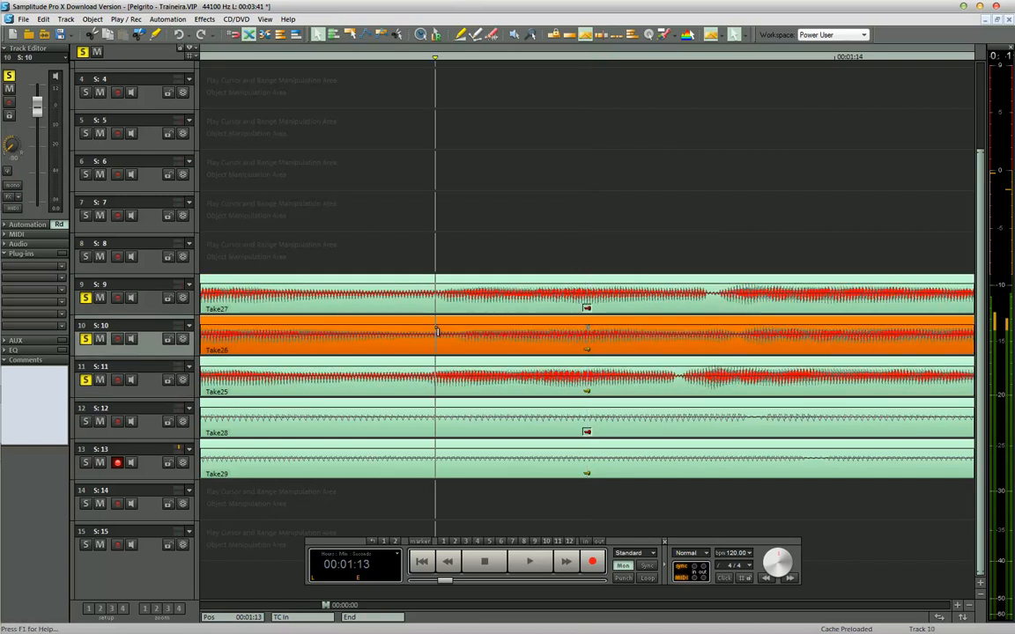
{"action": "key", "text": "t"}
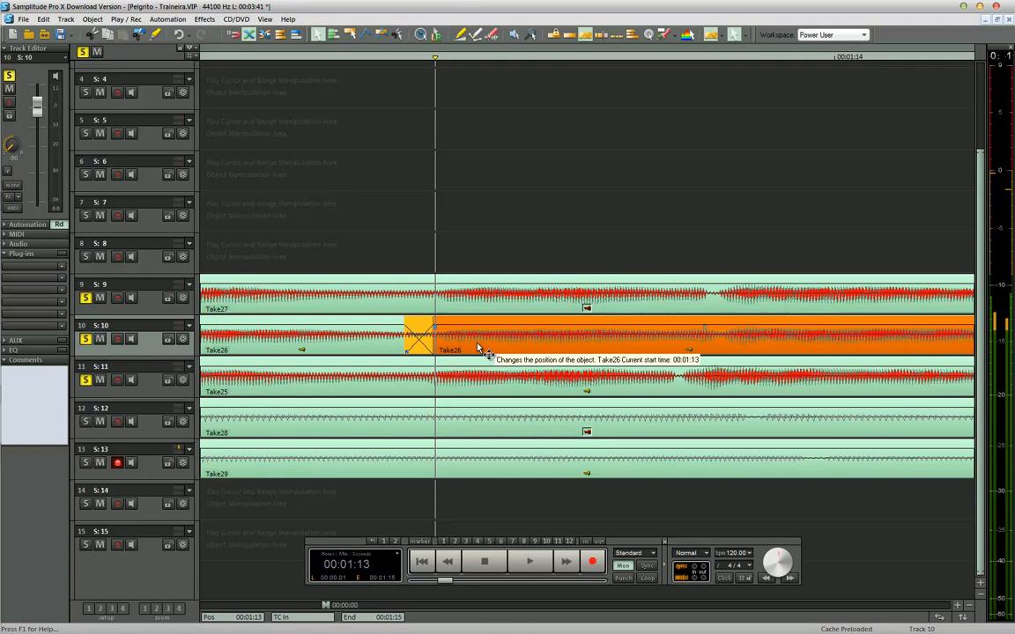
{"action": "left_click_drag", "start_coordinate": [478, 348], "coordinate": [471, 349]}
Split Take25 on track 11 at 00:01:13 just before the next note and shift the remainder later with a longer crossfade.
{"action": "left_click", "coordinate": [451, 385]}
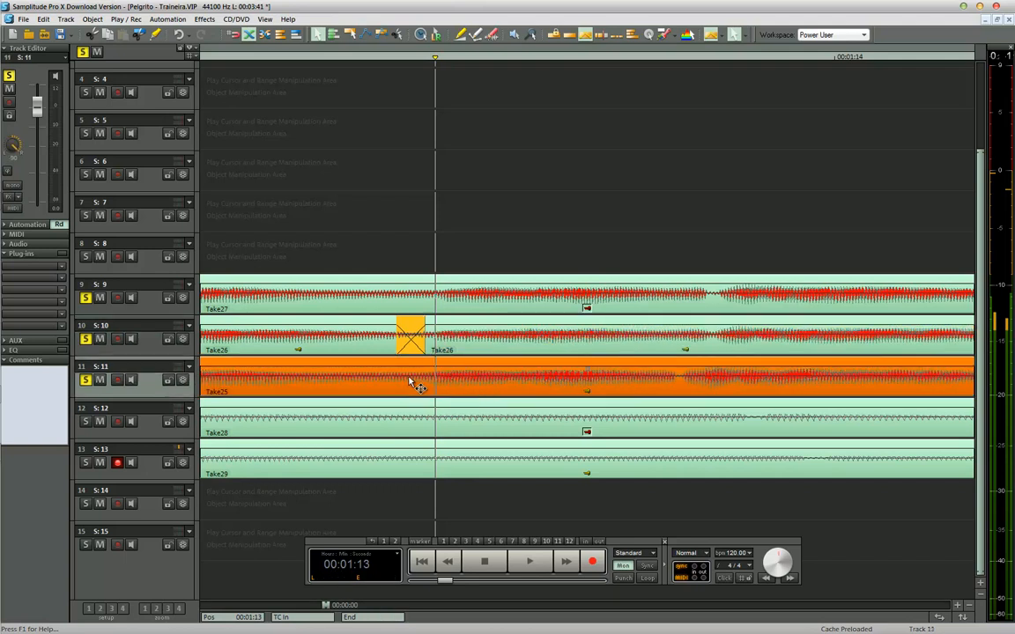
{"action": "left_click", "coordinate": [402, 365]}
{"action": "key", "text": "t"}
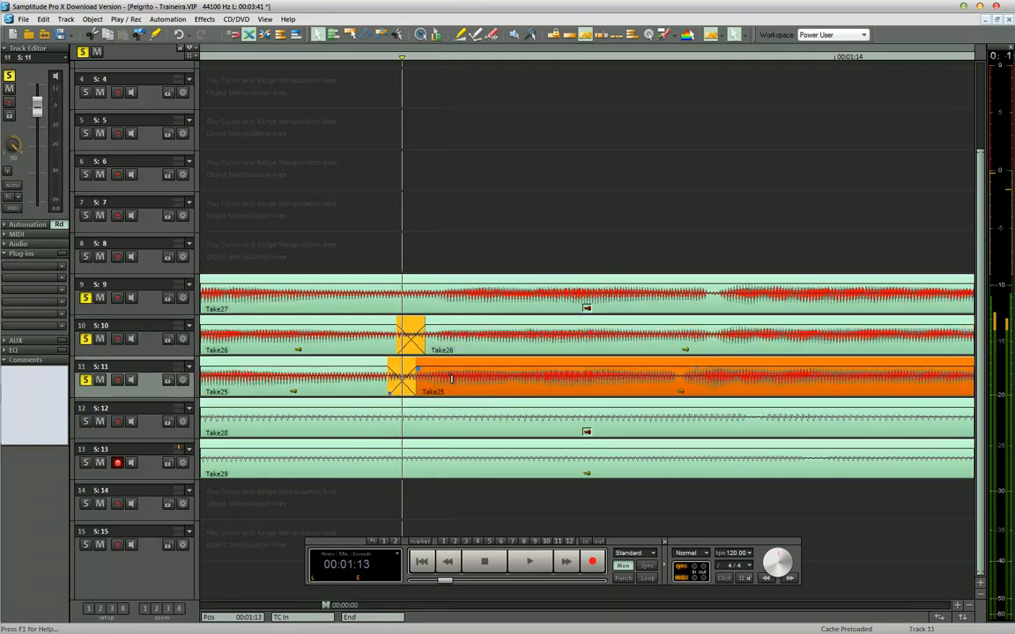
{"action": "left_click", "coordinate": [451, 379]}
{"action": "left_click", "coordinate": [440, 58]}
{"action": "left_click_drag", "start_coordinate": [419, 368], "coordinate": [446, 369]}
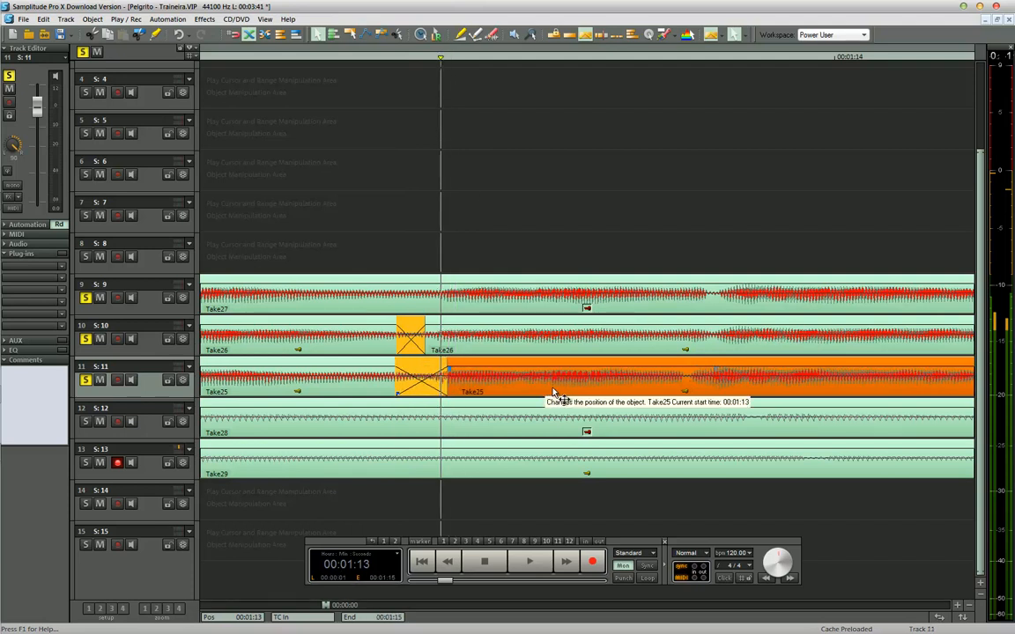
Split Take25 again within the held note at 00:01:13 and shift the final part later to match Take27, with a longer crossfade.
{"action": "left_click", "coordinate": [559, 375]}
{"action": "key", "text": "t"}
{"action": "left_click_drag", "start_coordinate": [576, 369], "coordinate": [684, 391]}
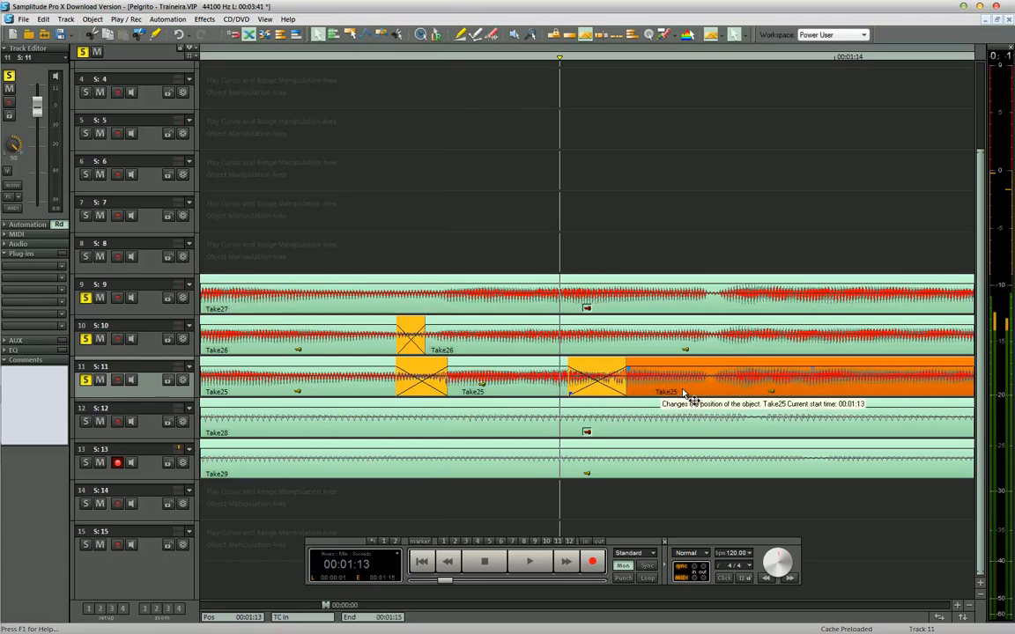
Split Take26 and Take25 after the fourth phrase at 00:01:14 and delete the trailing silent pieces.
{"action": "key", "text": "ctrl+Down"}
{"action": "key", "text": "ctrl+Down"}
{"action": "key", "text": "ctrl+Down"}
{"action": "left_click_drag", "start_coordinate": [772, 343], "coordinate": [692, 376]}
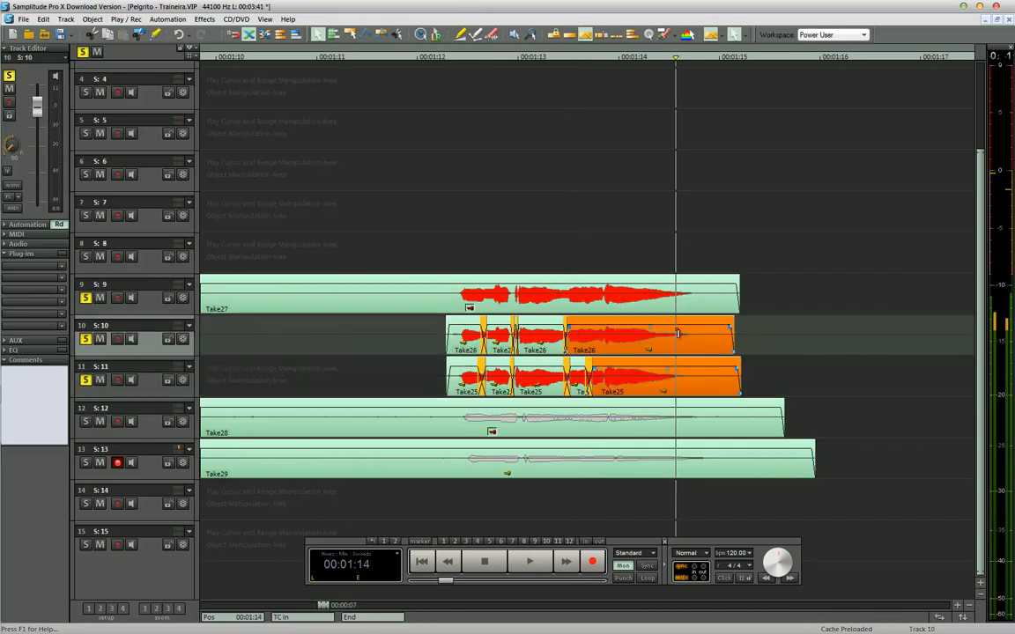
{"action": "key", "text": "t"}
{"action": "key", "text": "Delete"}
{"action": "key", "text": "ctrl+Down"}
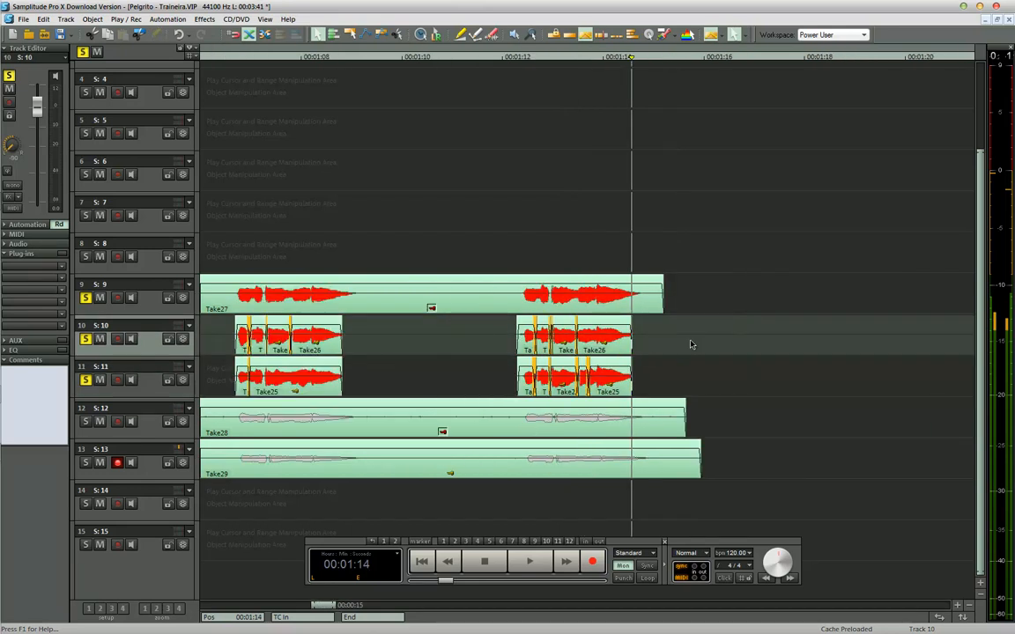
Split Take26 and Take25 before the first phrase at 00:00:55, delete the leading silence, and trim Take27's start closer to the phrase.
{"action": "key", "text": "ctrl+Down"}
{"action": "left_click_drag", "start_coordinate": [629, 348], "coordinate": [317, 378]}
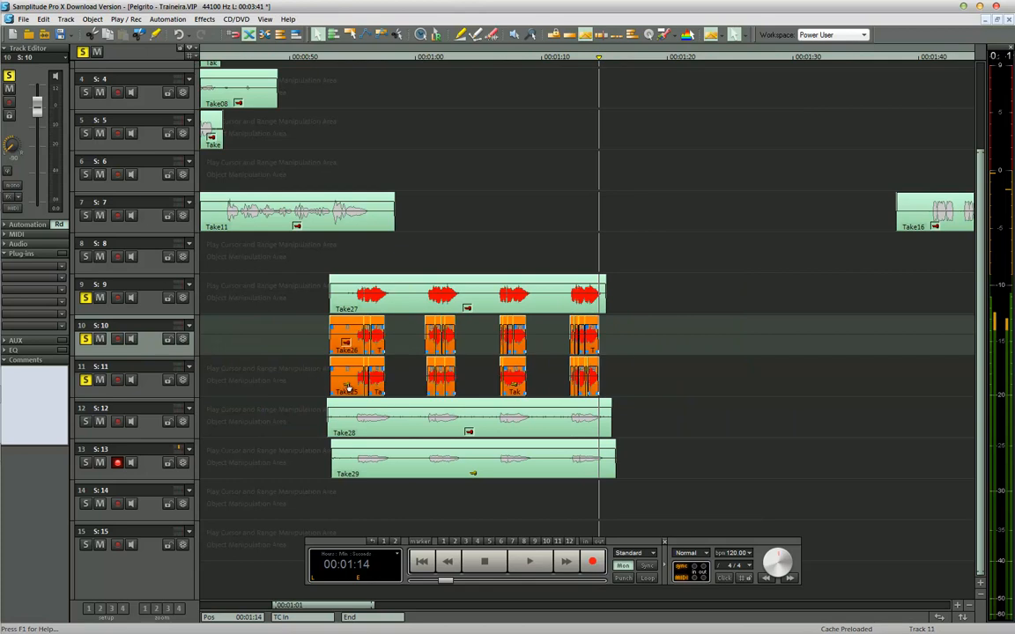
{"action": "left_click", "coordinate": [358, 333]}
{"action": "key", "text": "ctrl+Up"}
{"action": "key", "text": "ctrl+Up"}
{"action": "key", "text": "ctrl+Up"}
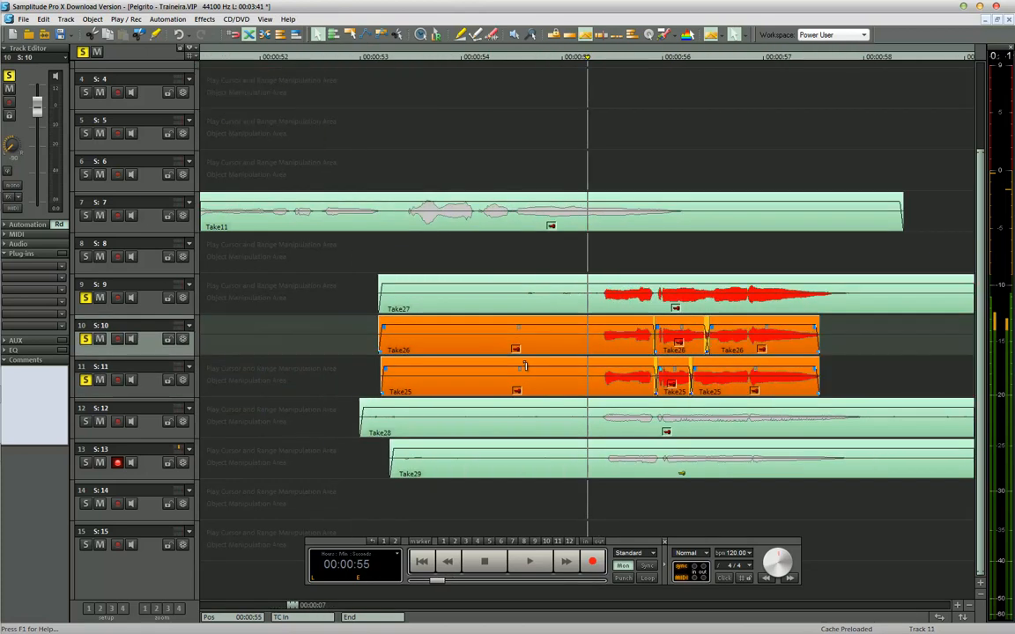
{"action": "left_click", "coordinate": [595, 334]}
{"action": "key", "text": "t"}
{"action": "left_click_drag", "start_coordinate": [352, 340], "coordinate": [516, 392]}
{"action": "key", "text": "Delete"}
{"action": "left_click", "coordinate": [384, 312]}
{"action": "left_click_drag", "start_coordinate": [379, 312], "coordinate": [552, 312]}
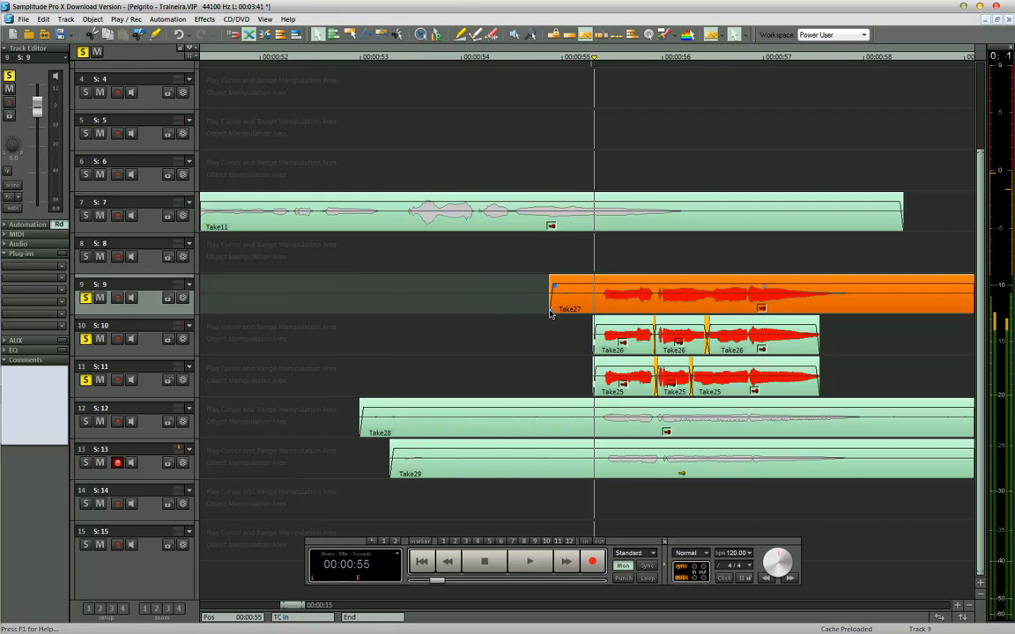
Unlock Take28 on track 12 and split it at 00:00:55 in the gap before the first phrase's short syllable.
{"action": "scroll", "coordinate": [629, 359], "scroll_direction": "down", "scroll_amount": 2}
{"action": "scroll", "coordinate": [640, 410], "scroll_direction": "up", "scroll_amount": 5}
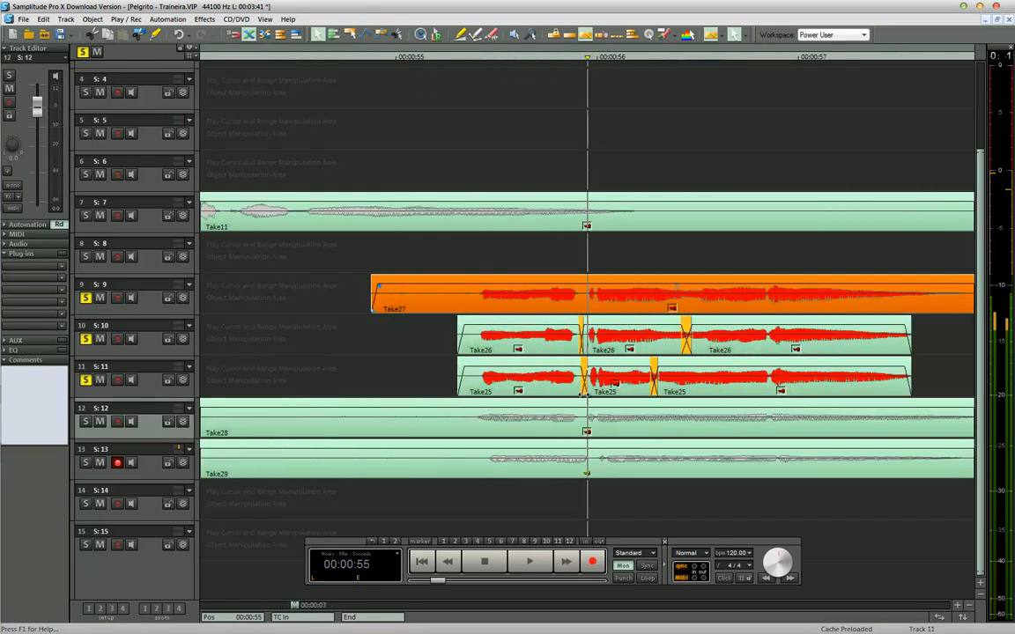
{"action": "left_click", "coordinate": [579, 430]}
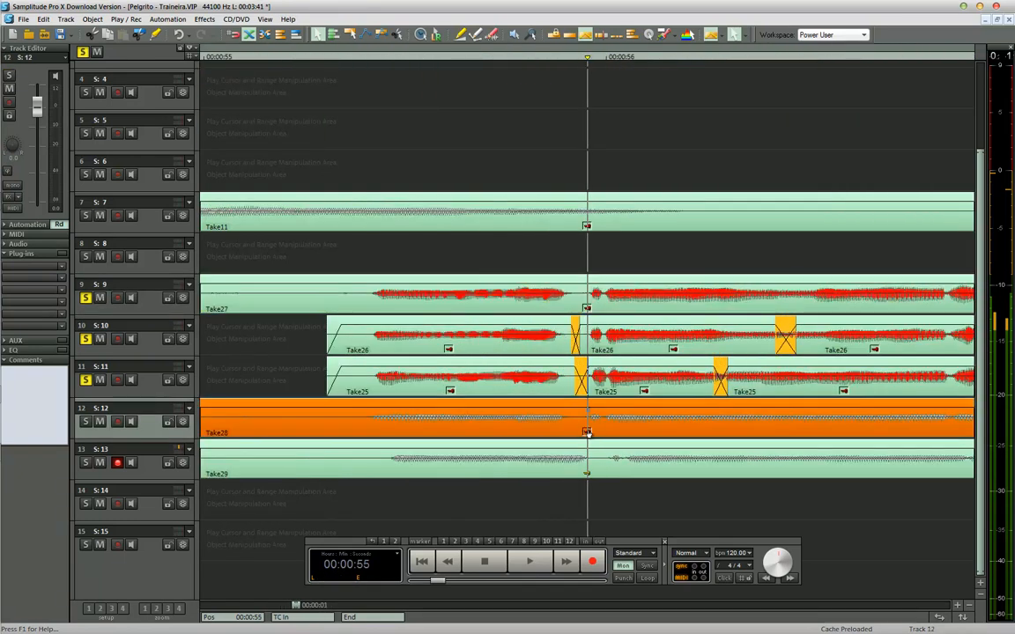
{"action": "left_click_drag", "start_coordinate": [607, 430], "coordinate": [610, 430]}
{"action": "left_click", "coordinate": [579, 412]}
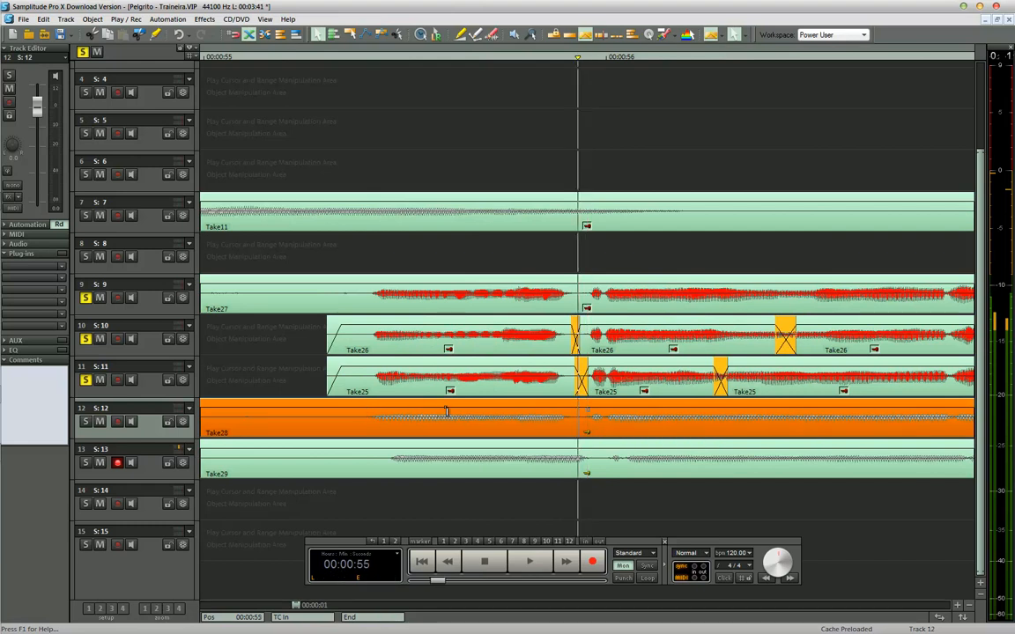
{"action": "key", "text": "t"}
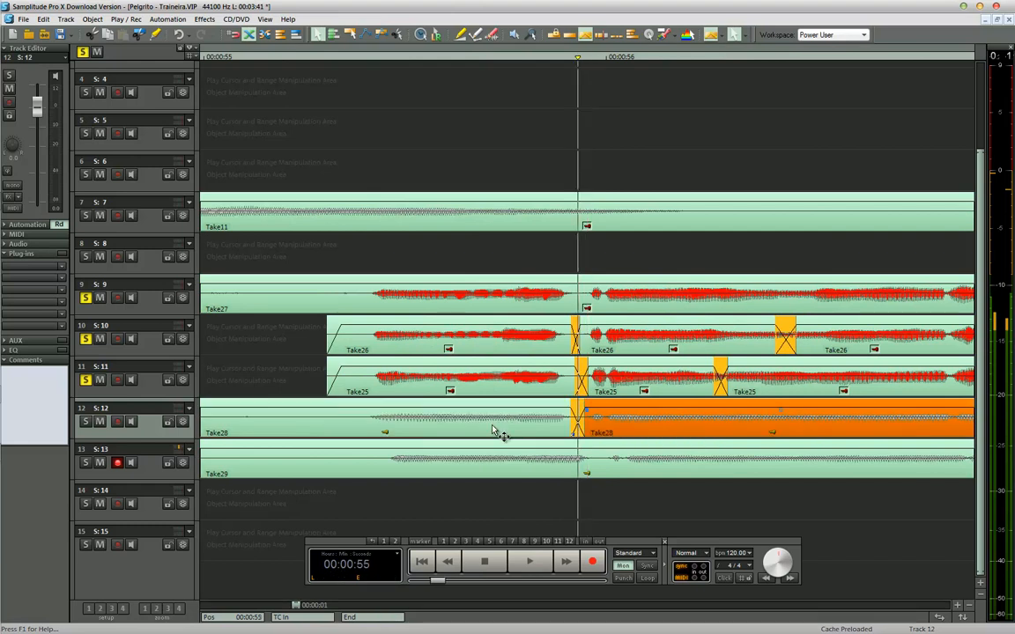
Split Take28 again within the first phrase at 00:00:55 and shift the pieces slightly earlier to match Take27.
{"action": "left_click", "coordinate": [494, 421]}
{"action": "left_click", "coordinate": [476, 414]}
{"action": "key", "text": "t"}
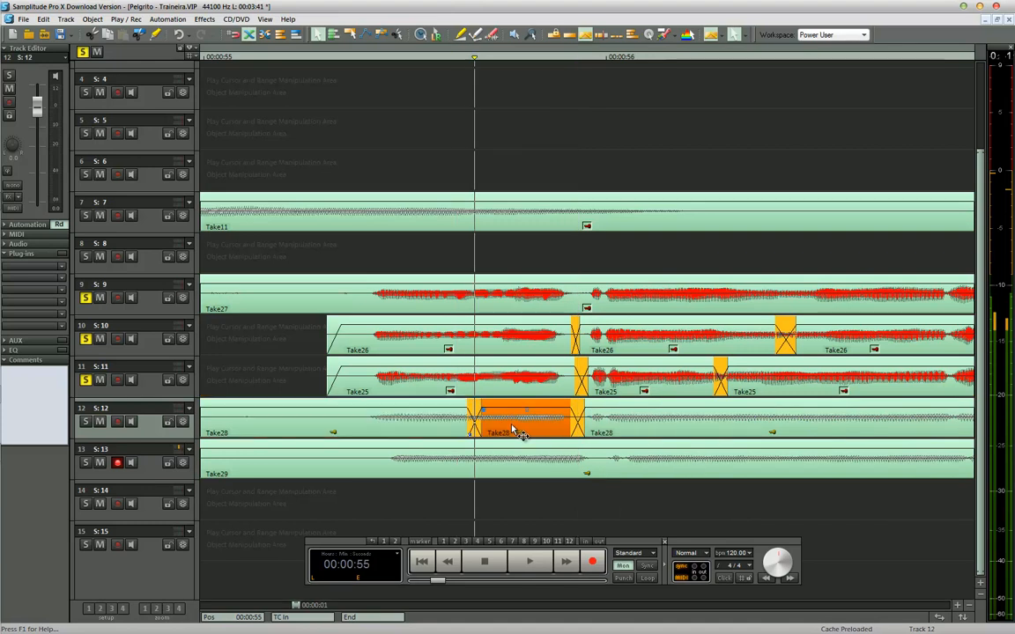
{"action": "left_click", "coordinate": [430, 432]}
Split Take28 just before the first phrase at 00:00:55 and delete the leading silence.
{"action": "left_click", "coordinate": [365, 414]}
{"action": "key", "text": "t"}
{"action": "left_click", "coordinate": [342, 427]}
{"action": "key", "text": "Delete"}
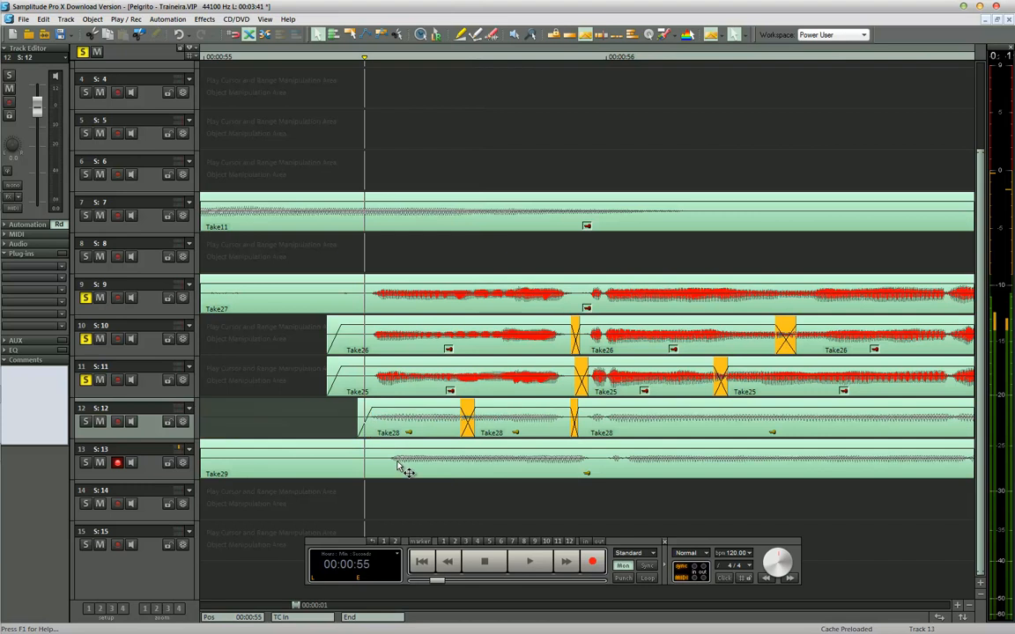
Shift Take29 earlier to line up its first phrase with Take27, and split it in the gap before the short syllable at 00:00:55.
{"action": "left_click", "coordinate": [404, 465]}
{"action": "left_click", "coordinate": [533, 476]}
{"action": "left_click_drag", "start_coordinate": [533, 476], "coordinate": [522, 474]}
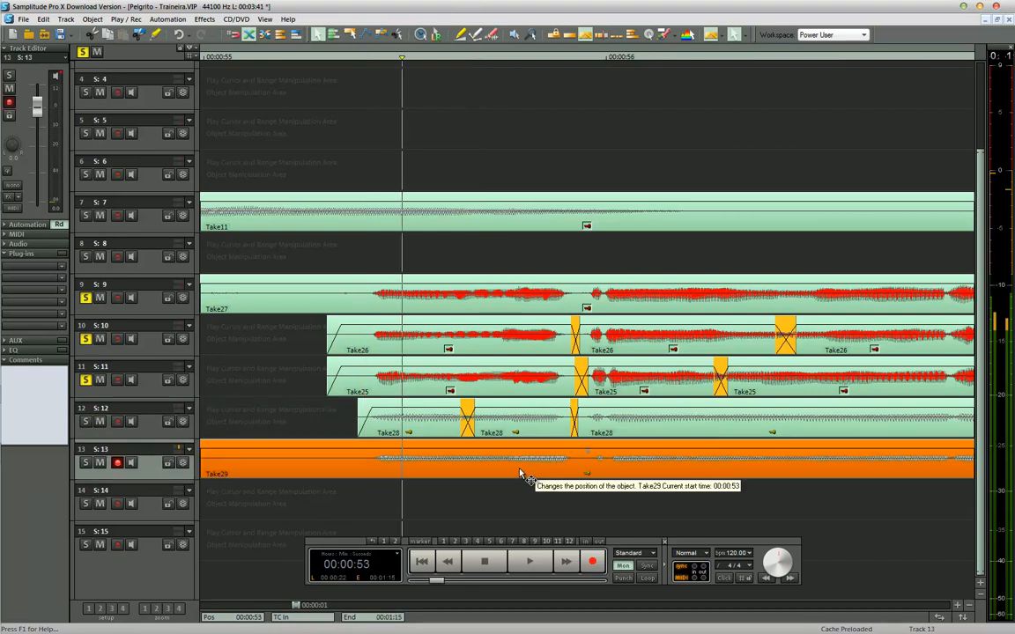
{"action": "left_click", "coordinate": [582, 465]}
{"action": "key", "text": "t"}
{"action": "left_click", "coordinate": [527, 469]}
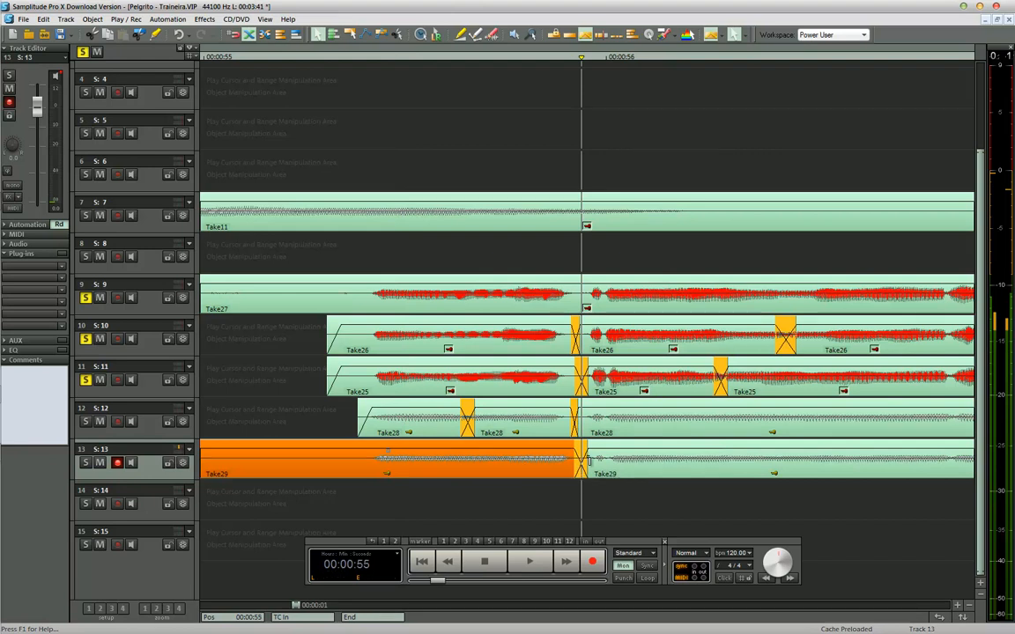
{"action": "left_click", "coordinate": [614, 477]}
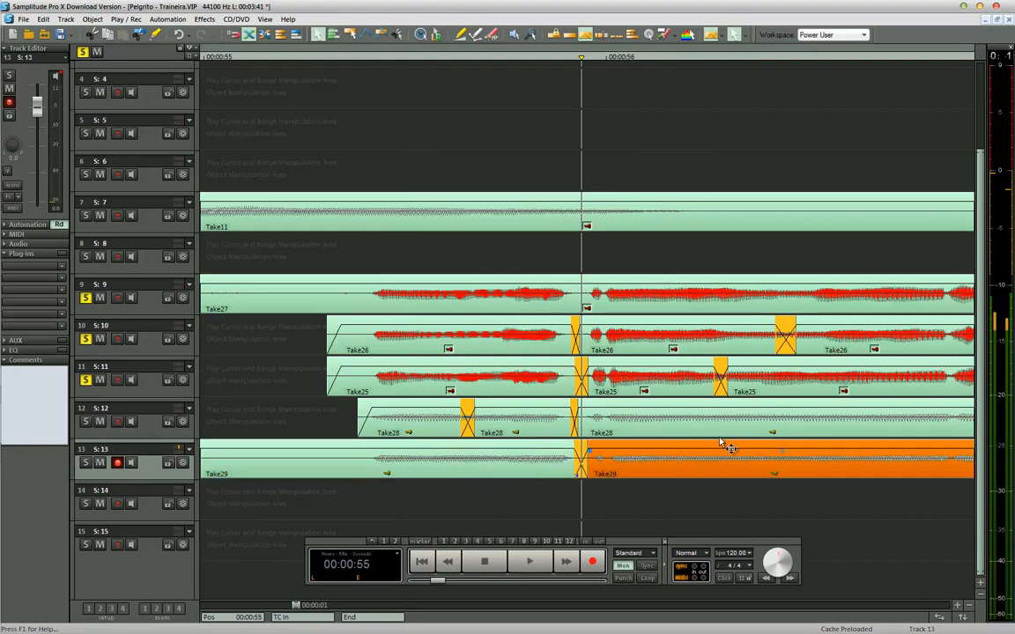
Split Take28 and Take29 within the first phrase's held note at 00:00:56 and shift their later parts slightly earlier to match Take27.
{"action": "key", "text": "ctrl+Down"}
{"action": "key", "text": "ctrl+Up"}
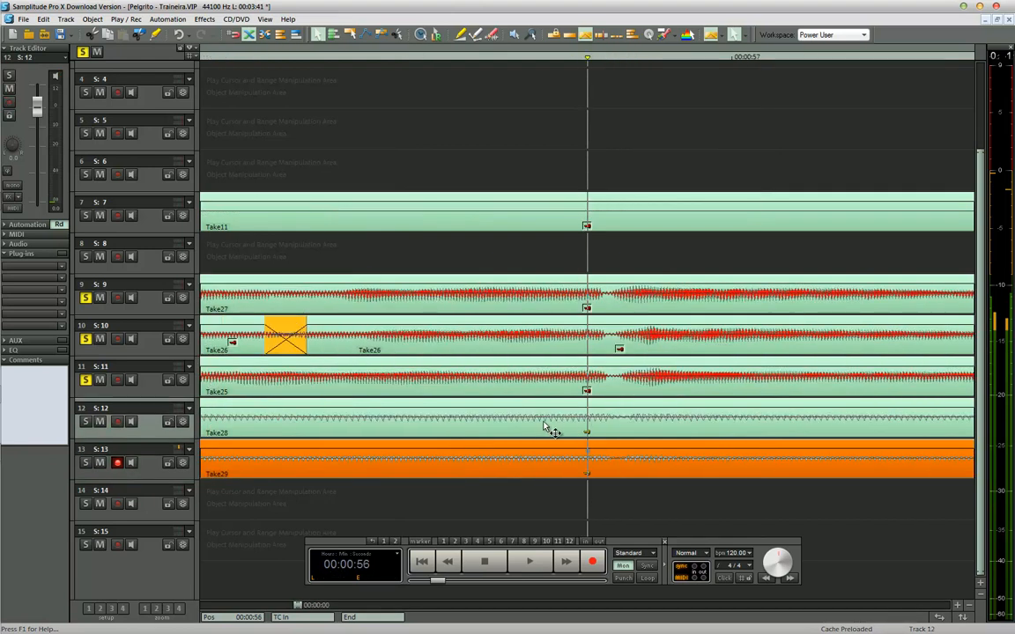
{"action": "left_click", "coordinate": [476, 420]}
{"action": "key", "text": "t"}
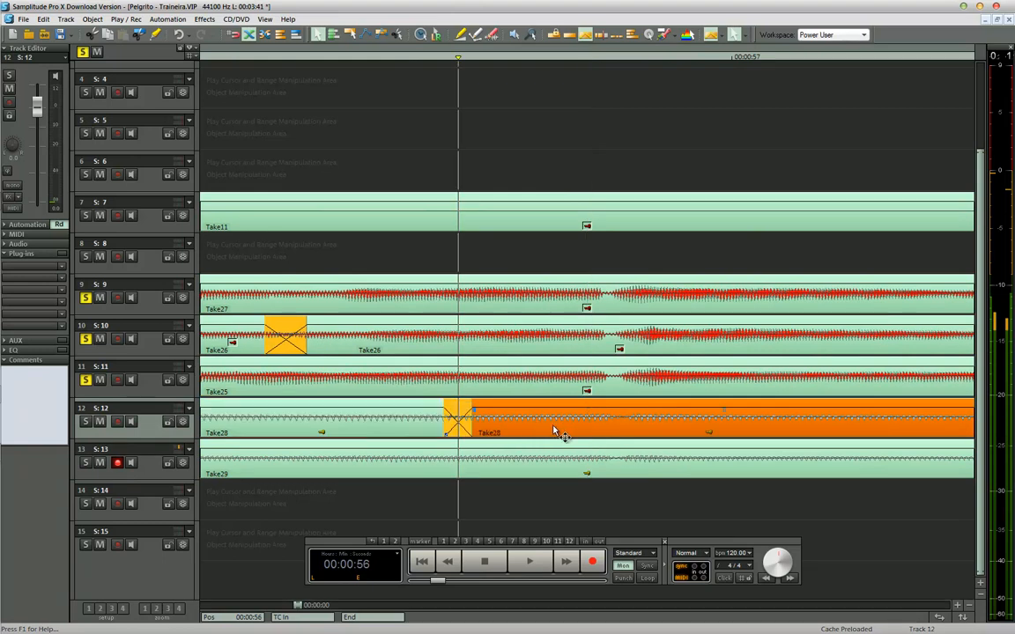
{"action": "left_click", "coordinate": [542, 467]}
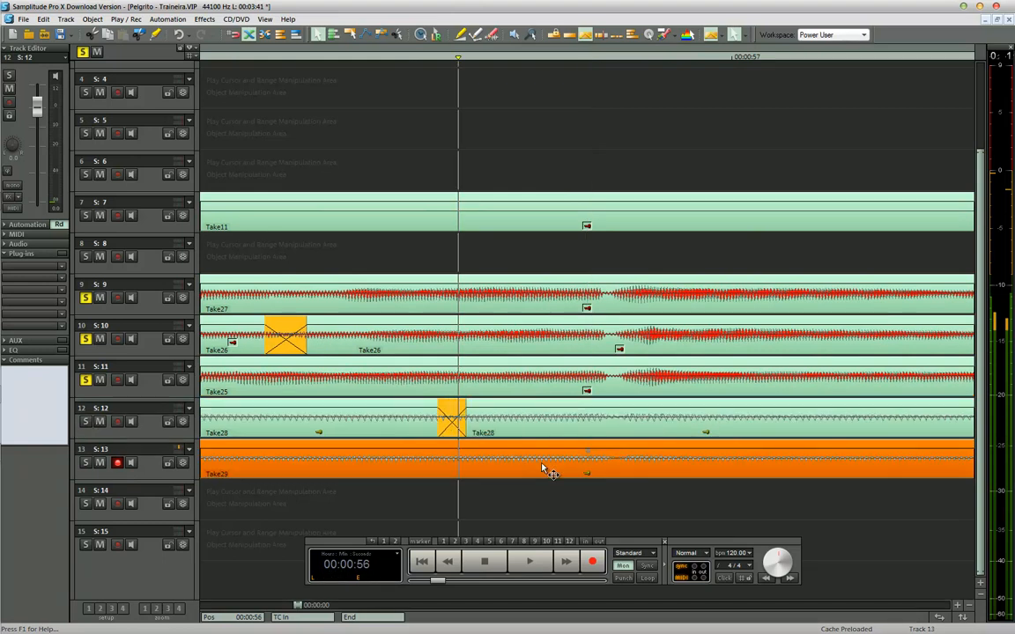
{"action": "key", "text": "t"}
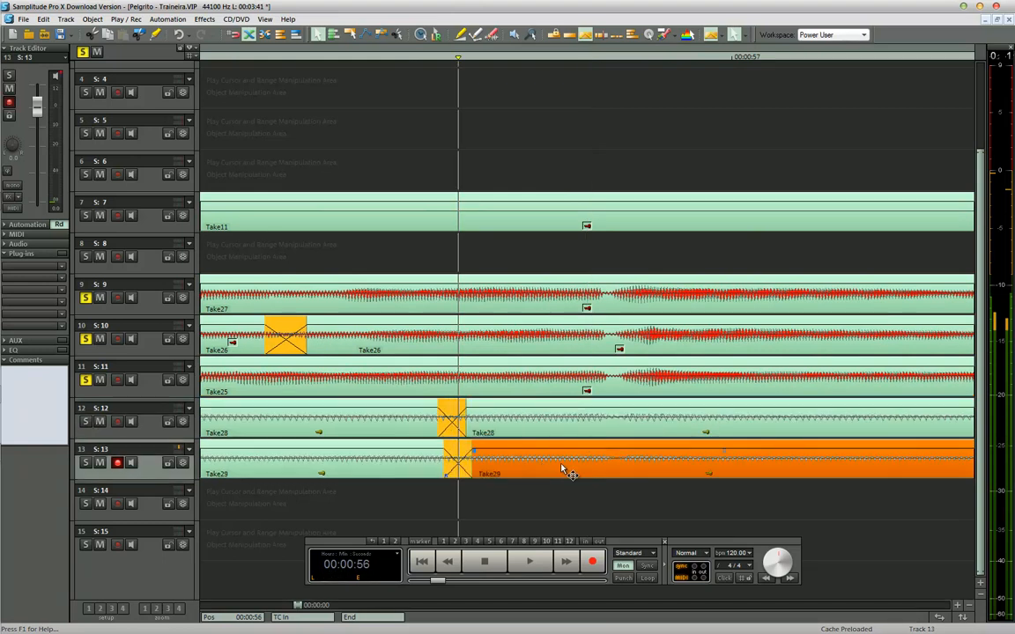
{"action": "left_click", "coordinate": [561, 432]}
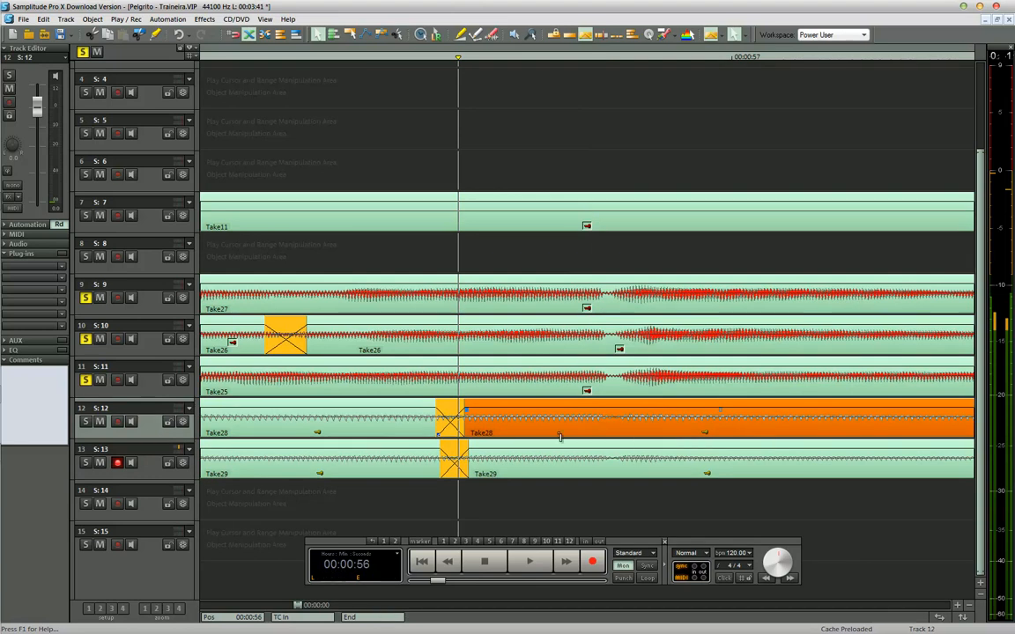
{"action": "left_click", "coordinate": [564, 472]}
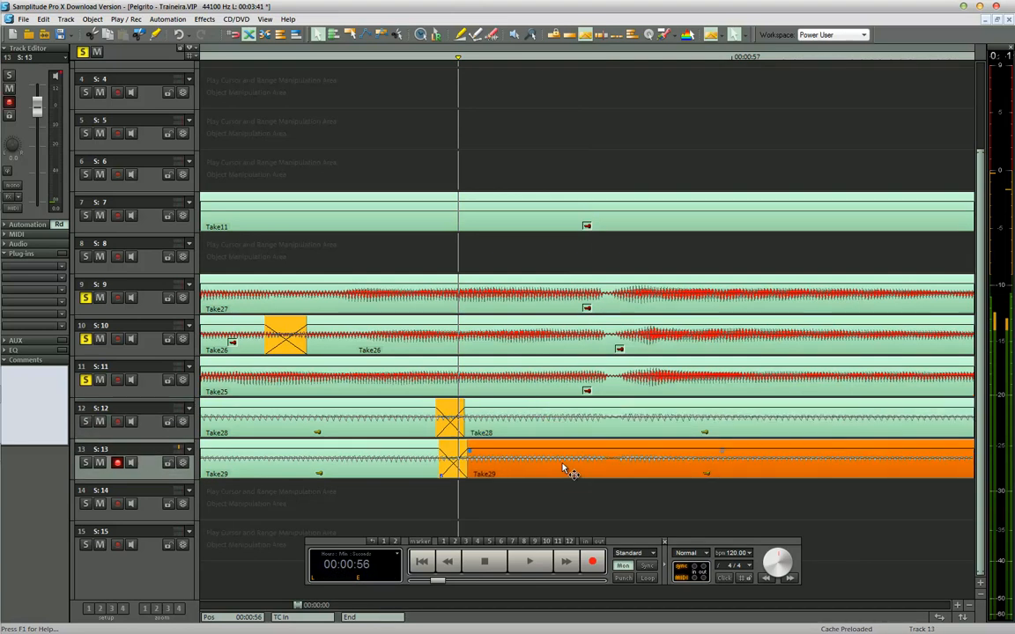
Split Take28 and Take29 together at 00:00:57, where the first phrase of Take25 and Take26 ends.
{"action": "key", "text": "ctrl+Down"}
{"action": "key", "text": "ctrl+Down"}
{"action": "key", "text": "ctrl+Down"}
{"action": "left_click_drag", "start_coordinate": [684, 388], "coordinate": [685, 452]}
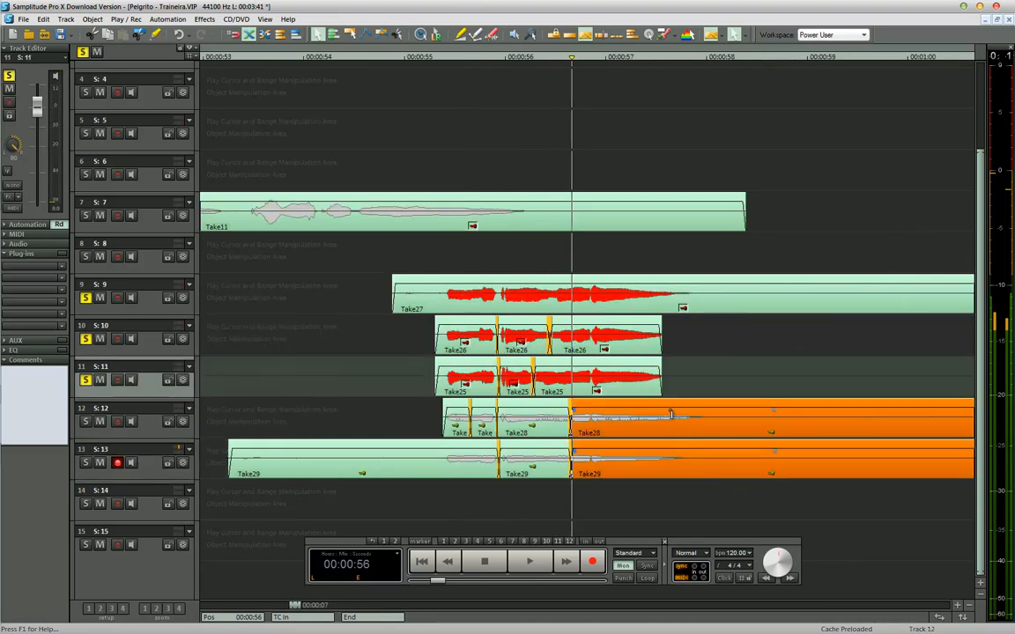
{"action": "left_click", "coordinate": [665, 403]}
{"action": "key", "text": "t"}
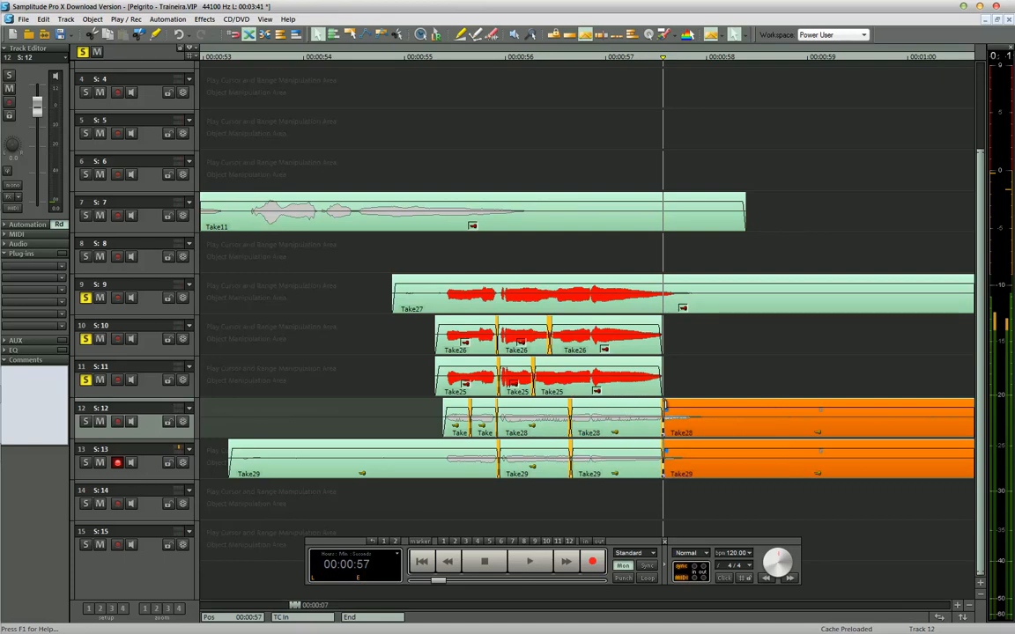
Split Take28 and Take29 before the second phrase at 00:01:01 and delete the silent pieces between the first two phrases.
{"action": "key", "text": "ctrl+Down"}
{"action": "left_click", "coordinate": [800, 411]}
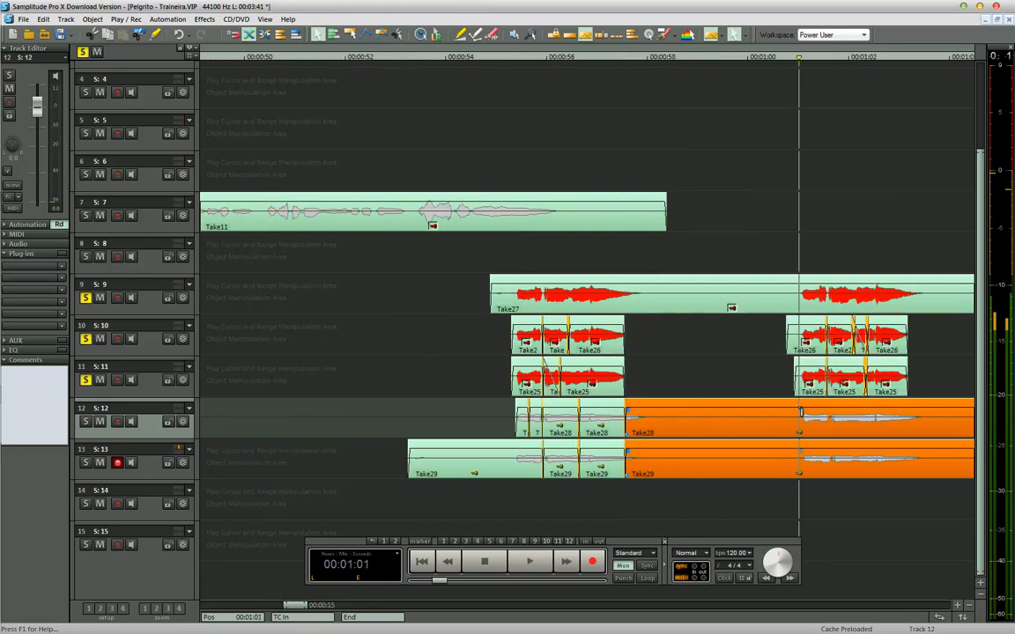
{"action": "key", "text": "t"}
{"action": "left_click_drag", "start_coordinate": [772, 394], "coordinate": [711, 477]}
{"action": "key", "text": "Delete"}
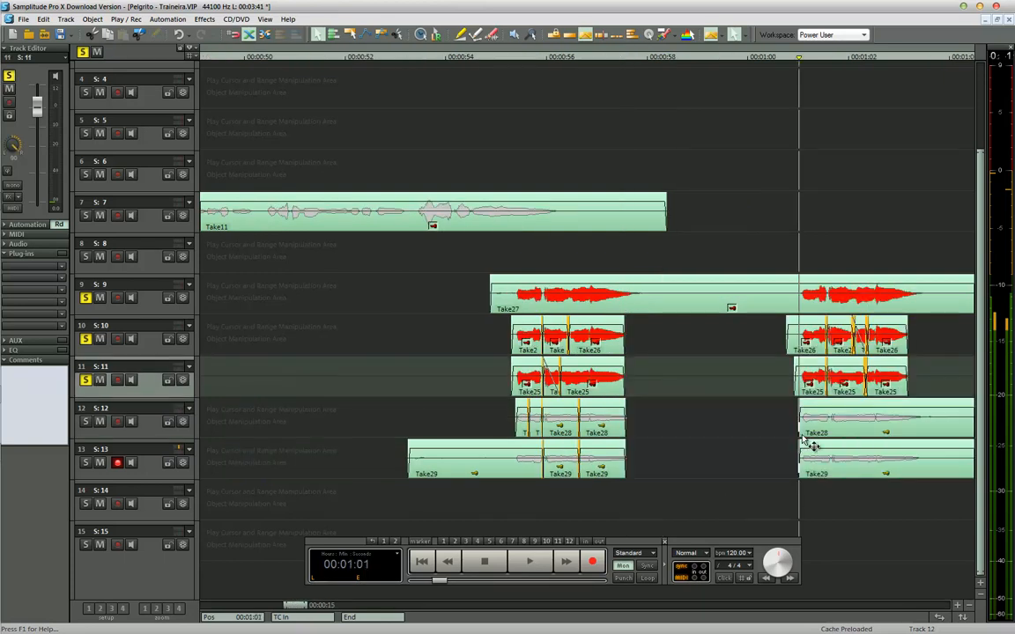
Split Take29 just before the first phrase at 00:00:55 and delete the leading silence.
{"action": "key", "text": "ctrl+Up"}
{"action": "key", "text": "ctrl+Down"}
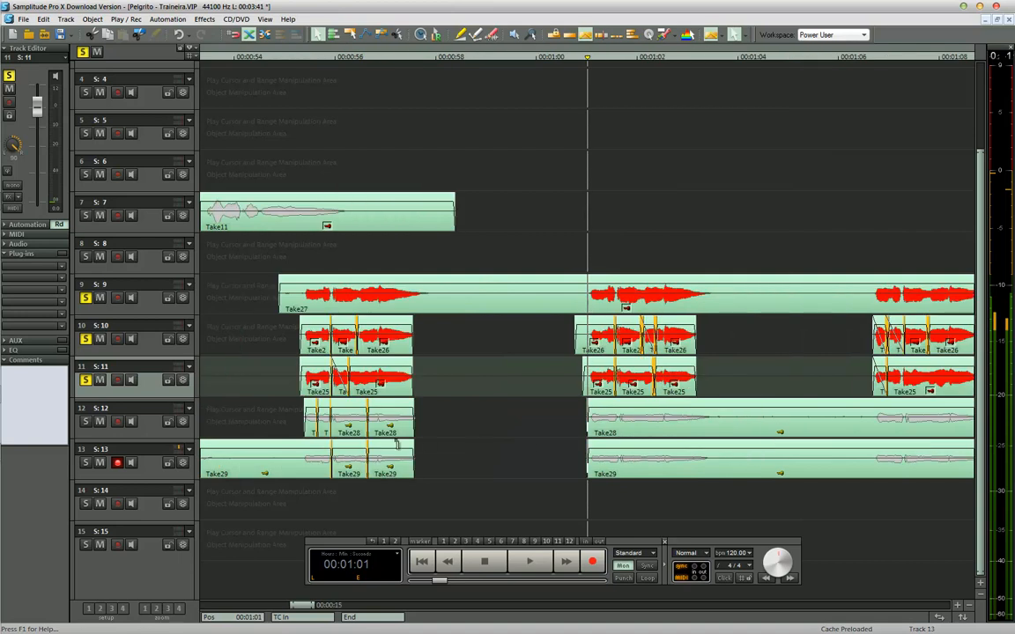
{"action": "left_click", "coordinate": [300, 465]}
{"action": "left_click", "coordinate": [297, 467]}
{"action": "key", "text": "t"}
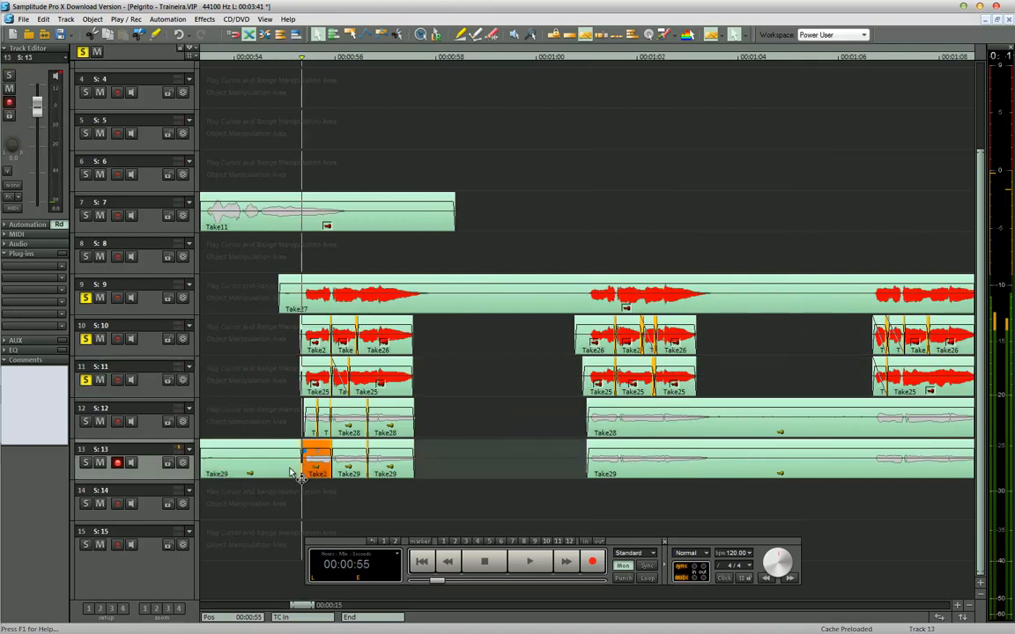
{"action": "left_click", "coordinate": [285, 468]}
{"action": "key", "text": "Delete"}
Extend the starts of Take28 and Take29 earlier, ahead of the second phrase at 00:01:01.
{"action": "left_click", "coordinate": [593, 369]}
{"action": "key", "text": "ctrl+Up"}
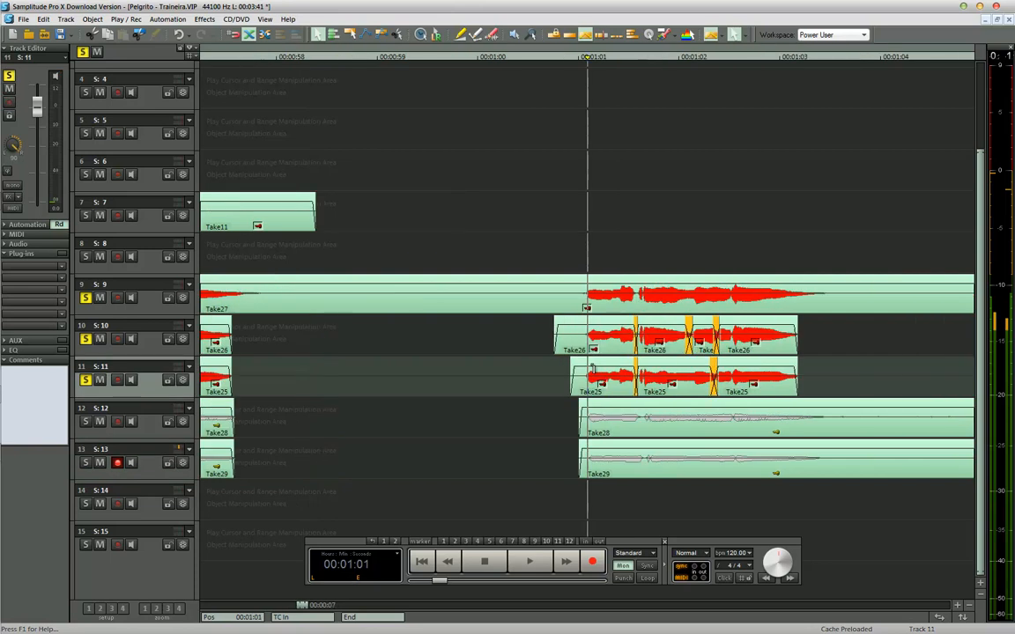
{"action": "key", "text": "ctrl+Up"}
{"action": "key", "text": "ctrl+Up"}
{"action": "left_click_drag", "start_coordinate": [534, 404], "coordinate": [475, 434]}
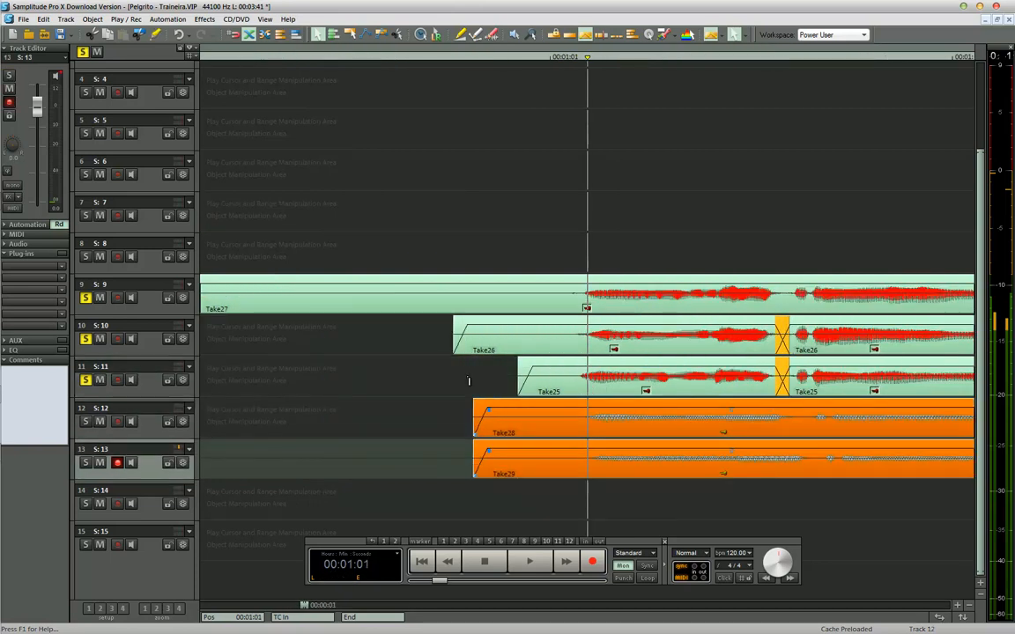
Split Take26, Take25, Take28 and Take29 together just before the second phrase at 00:01:01 and delete the leading pieces.
{"action": "left_click_drag", "start_coordinate": [444, 348], "coordinate": [529, 449]}
{"action": "left_click", "coordinate": [555, 332]}
{"action": "key", "text": "t"}
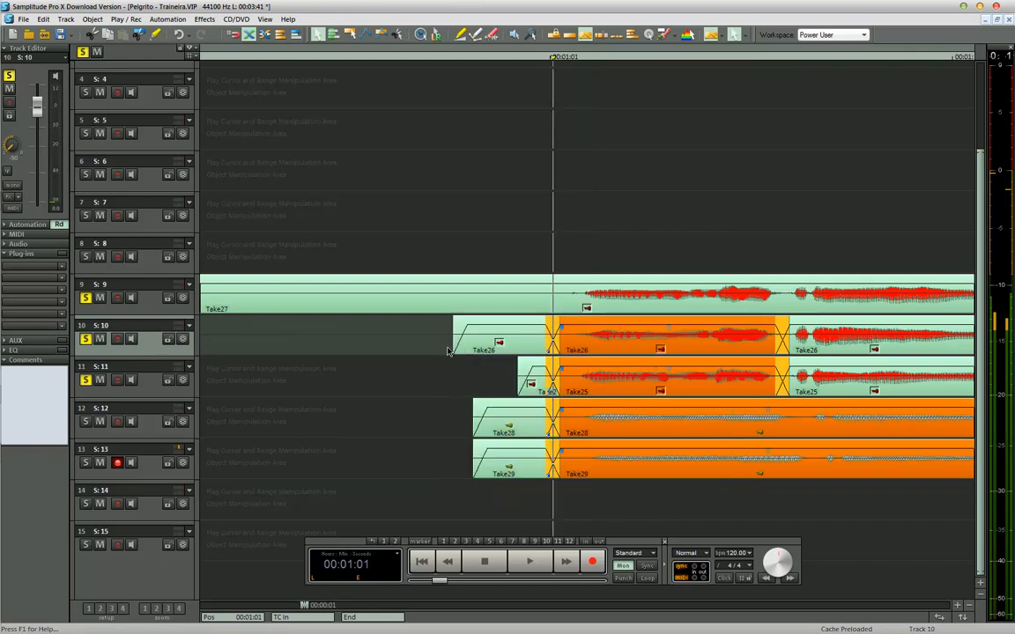
{"action": "left_click_drag", "start_coordinate": [448, 351], "coordinate": [539, 470]}
{"action": "key", "text": "Delete"}
Shift the second phrase of Take28 and Take29 slightly earlier so their onsets match Take27.
{"action": "key", "text": "ctrl+Up"}
{"action": "left_click_drag", "start_coordinate": [662, 425], "coordinate": [656, 424]}
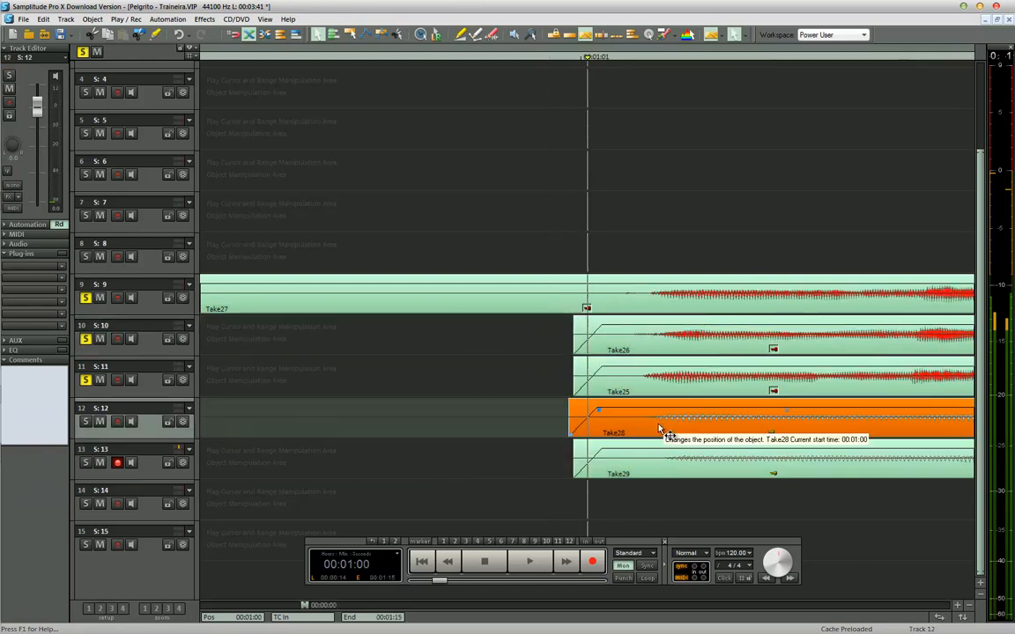
{"action": "left_click_drag", "start_coordinate": [670, 467], "coordinate": [663, 469]}
{"action": "key", "text": "ctrl+Down"}
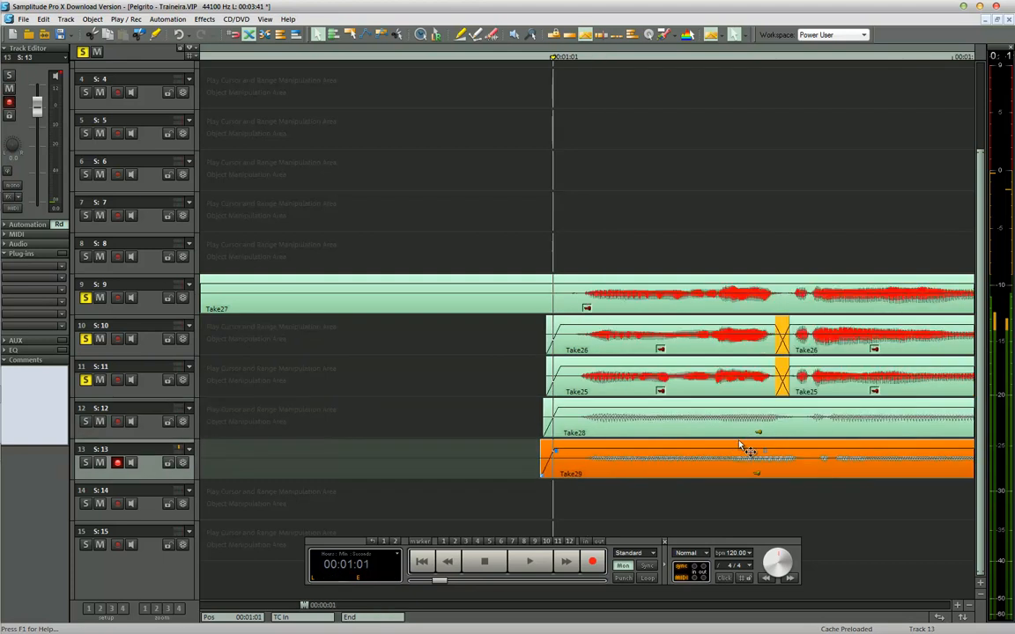
Split Take28 and Take29 in the second phrase's gap at 00:01:01 and shift their later parts earlier to match Take27.
{"action": "key", "text": "ctrl+Up"}
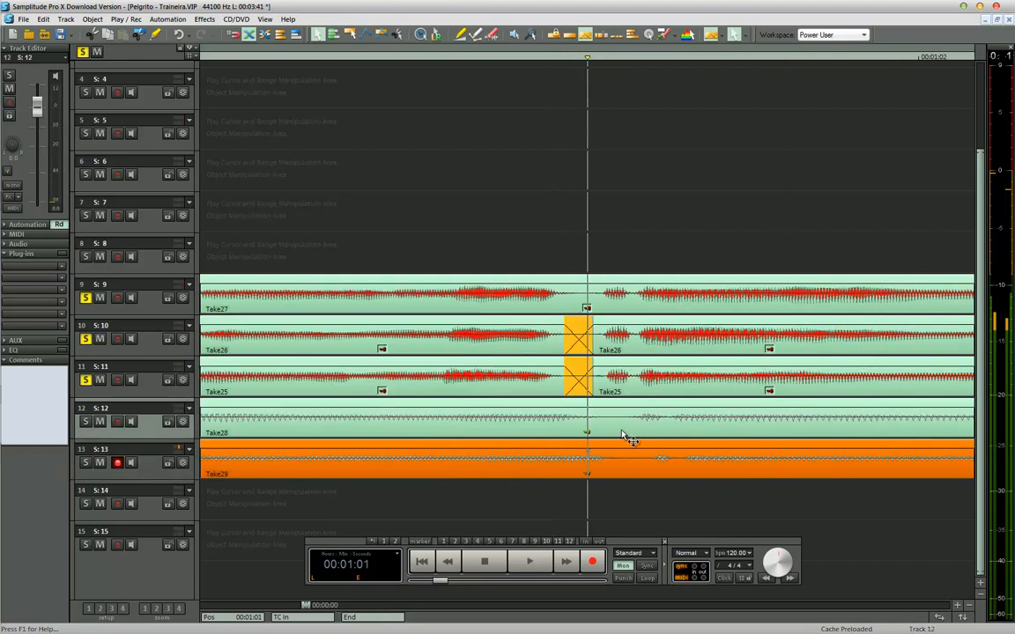
{"action": "left_click", "coordinate": [622, 436]}
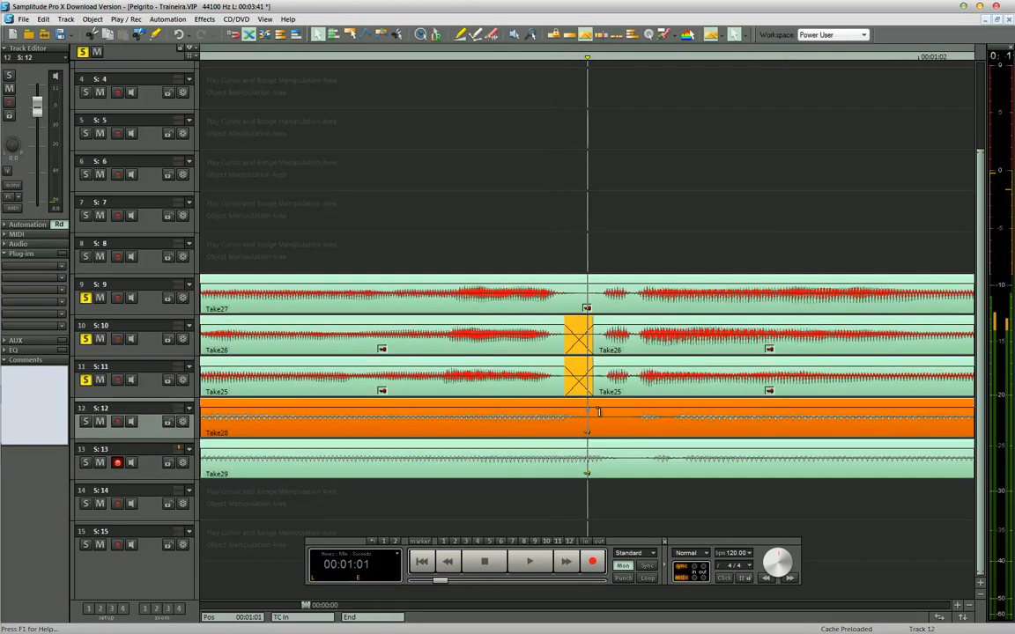
{"action": "left_click", "coordinate": [554, 411]}
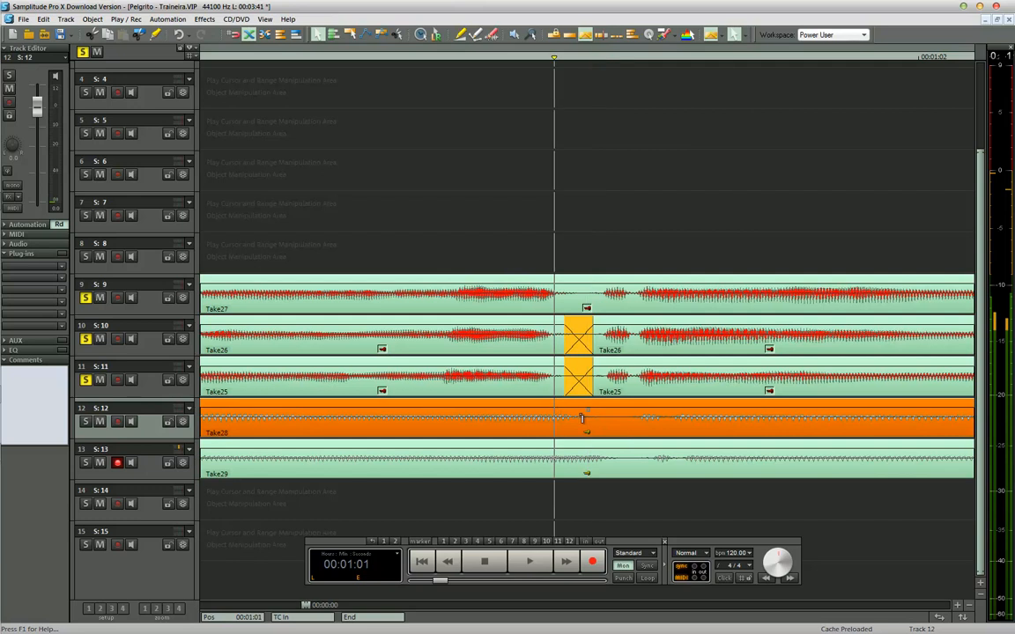
{"action": "key", "text": "t"}
{"action": "left_click_drag", "start_coordinate": [606, 425], "coordinate": [579, 423]}
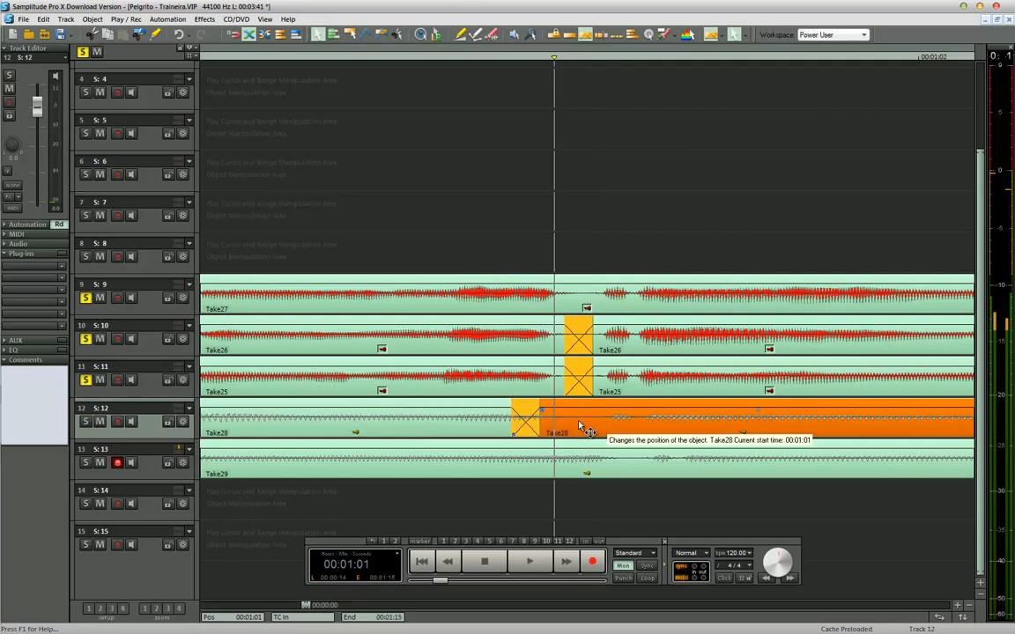
{"action": "left_click", "coordinate": [610, 471]}
{"action": "key", "text": "t"}
{"action": "left_click_drag", "start_coordinate": [627, 479], "coordinate": [586, 474]}
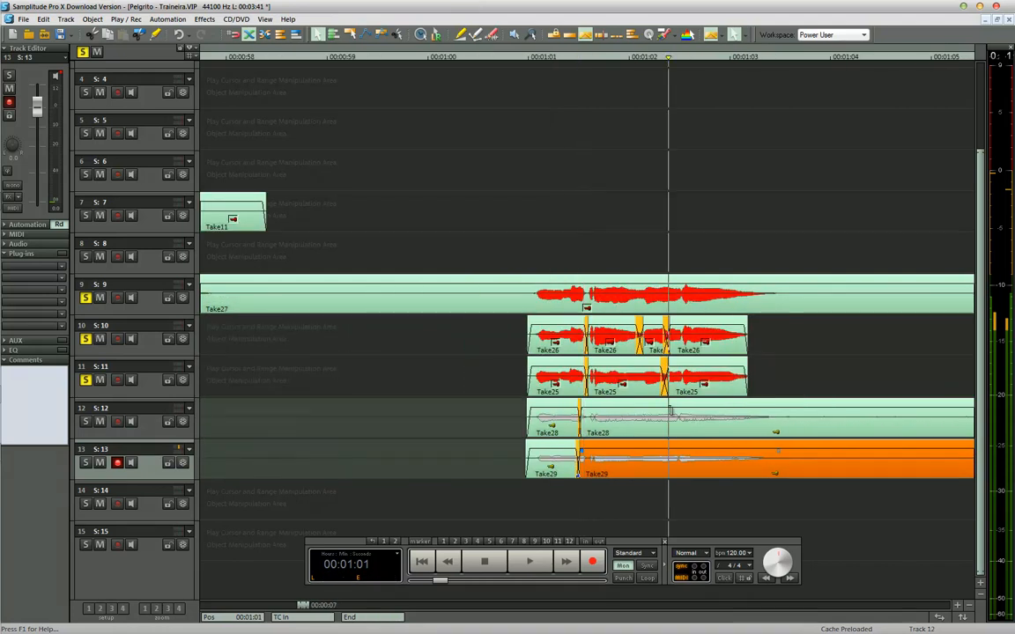
Split Take28 and Take29 within the second phrase's held note at 00:01:02 and shift the final parts later to match Take27, with longer crossfades.
{"action": "scroll", "coordinate": [650, 432], "scroll_direction": "up", "scroll_amount": 3}
{"action": "left_click", "coordinate": [546, 434]}
{"action": "left_click", "coordinate": [526, 414]}
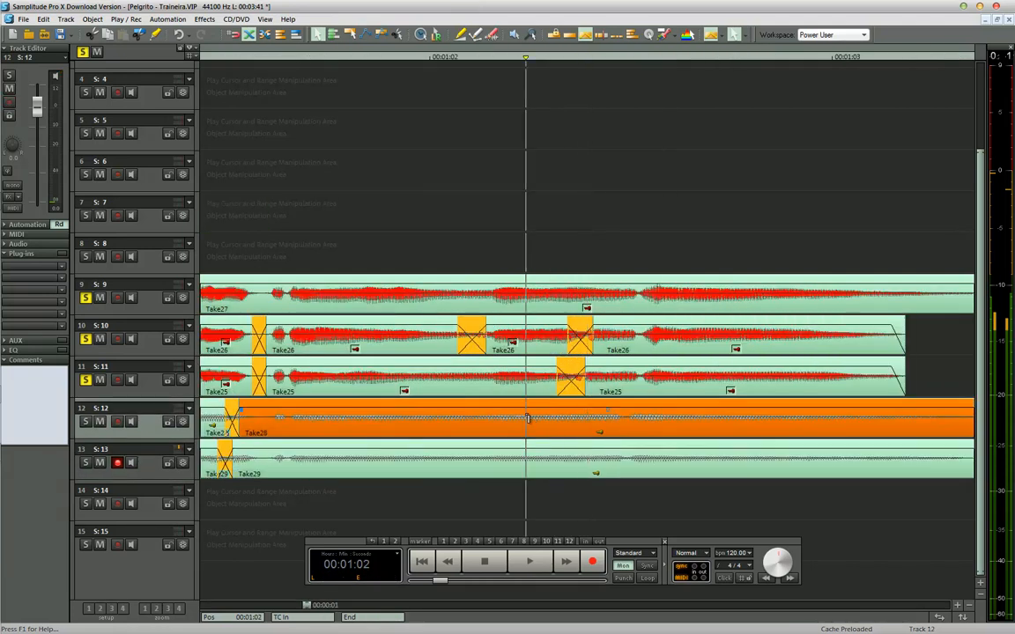
{"action": "key", "text": "t"}
{"action": "left_click_drag", "start_coordinate": [534, 409], "coordinate": [630, 431]}
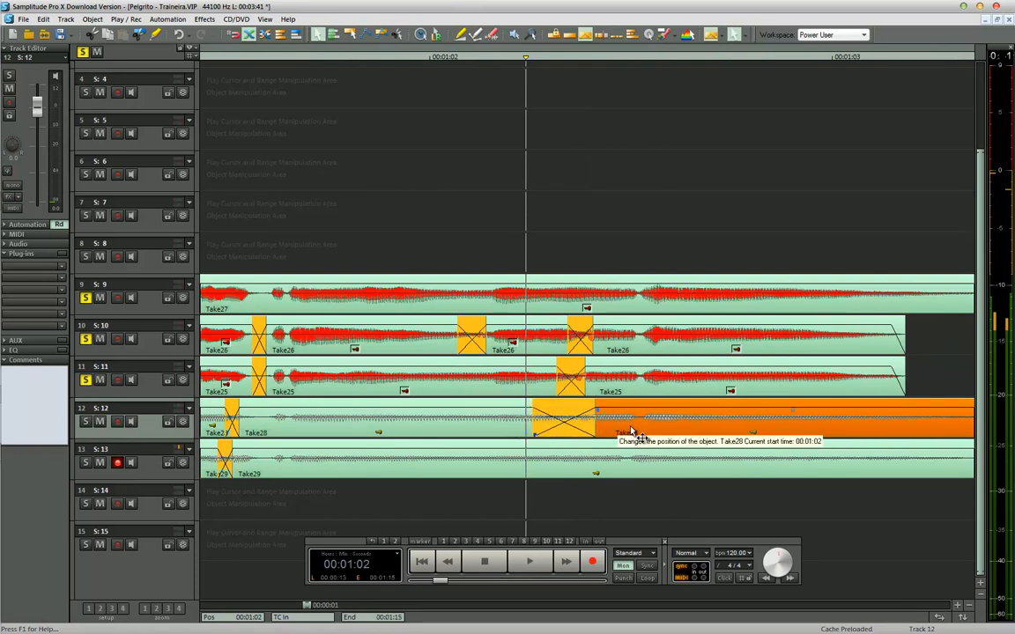
{"action": "left_click", "coordinate": [599, 473]}
{"action": "key", "text": "t"}
{"action": "left_click_drag", "start_coordinate": [532, 453], "coordinate": [633, 473]}
{"action": "key", "text": "Down"}
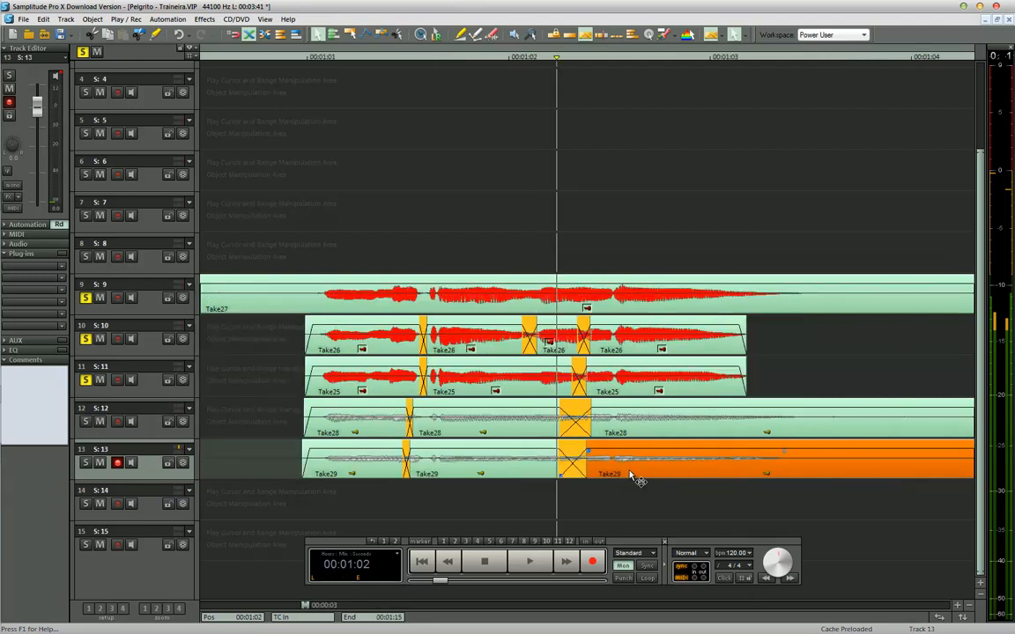
Split Take28 and Take29 together at 00:01:03, where the second phrase of Take25 and Take26 ends.
{"action": "key", "text": "Down"}
{"action": "left_click_drag", "start_coordinate": [710, 387], "coordinate": [670, 485]}
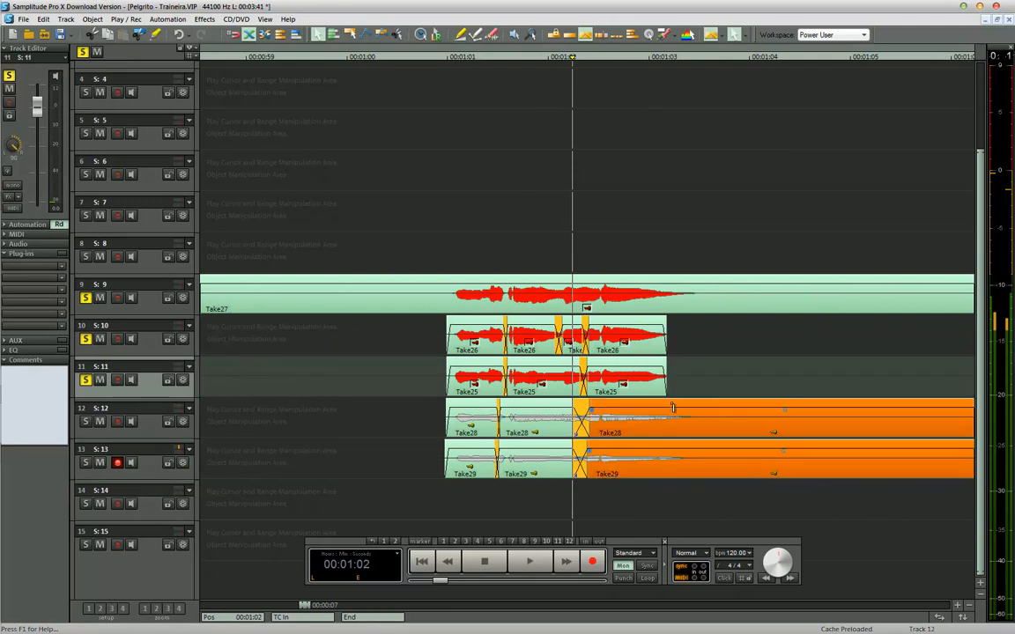
{"action": "left_click", "coordinate": [666, 401]}
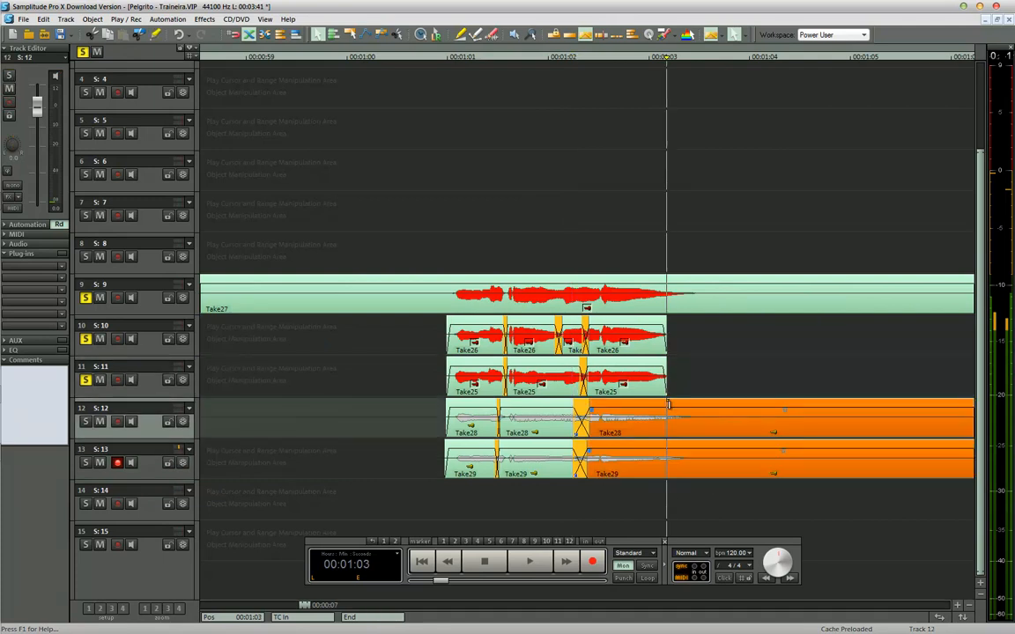
{"action": "key", "text": "t"}
Split Take28 and Take29 before the third phrase at 00:01:06 and delete the silent pieces between the second and third phrases.
{"action": "key", "text": "Down"}
{"action": "left_click", "coordinate": [800, 407]}
{"action": "key", "text": "t"}
{"action": "left_click_drag", "start_coordinate": [754, 392], "coordinate": [732, 480]}
{"action": "key", "text": "Delete"}
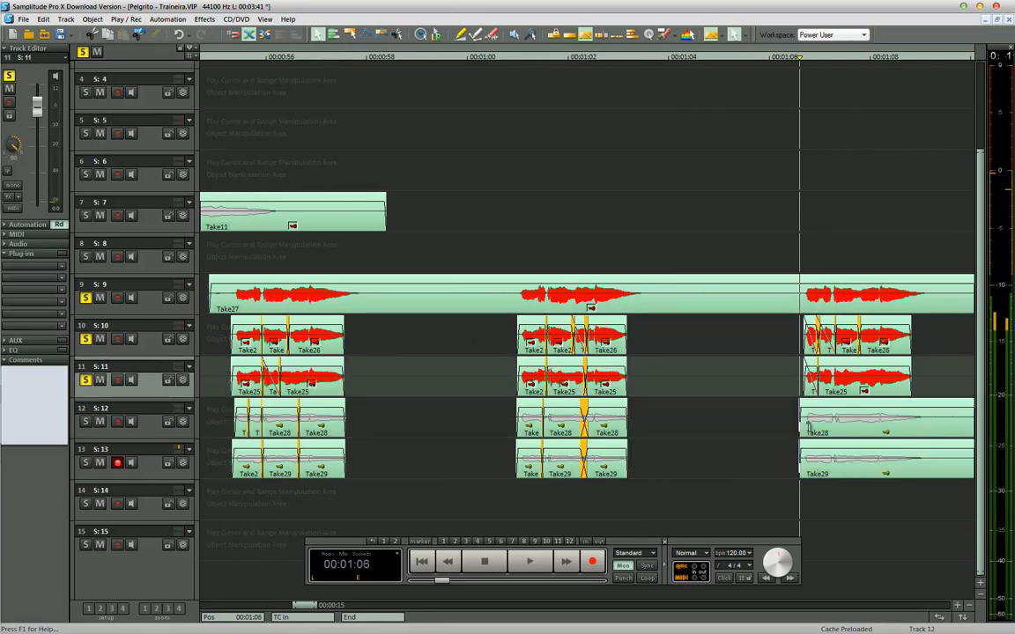
Shift Take28's third phrase earlier, split it within the phrase at 00:01:06, and nudge its first part later to match Take27.
{"action": "left_click", "coordinate": [816, 410]}
{"action": "key", "text": "Up"}
{"action": "key", "text": "Up"}
{"action": "key", "text": "Up"}
{"action": "key", "text": "Up"}
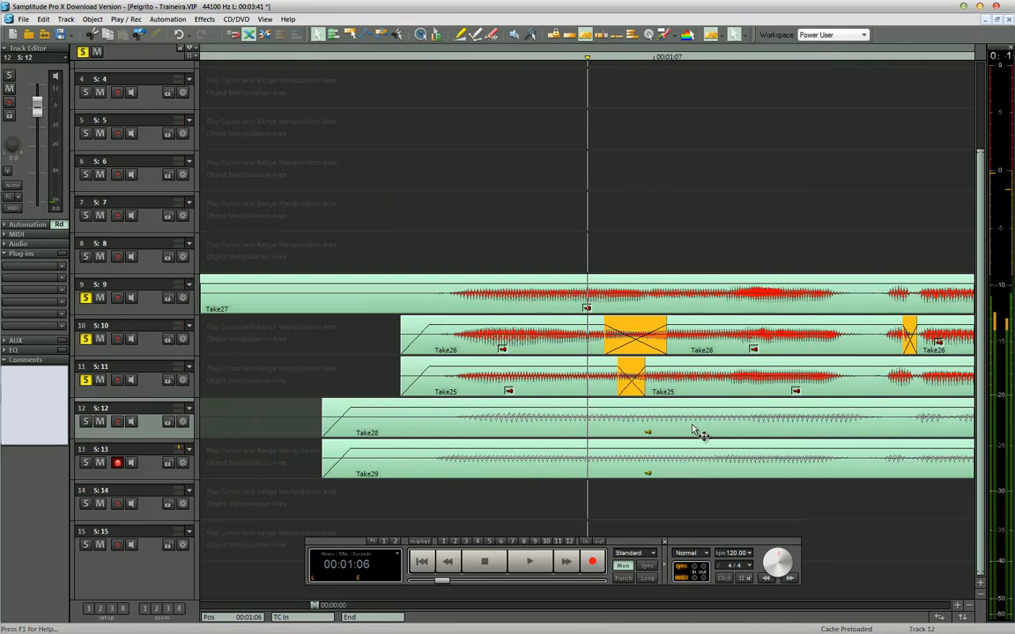
{"action": "mouse_move", "coordinate": [714, 430]}
{"action": "left_mouse_down"}
{"action": "mouse_move", "coordinate": [720, 437]}
{"action": "mouse_move", "coordinate": [697, 433]}
{"action": "left_mouse_up"}
{"action": "left_click", "coordinate": [624, 413]}
{"action": "key", "text": "t"}
{"action": "left_click_drag", "start_coordinate": [530, 423], "coordinate": [546, 425]}
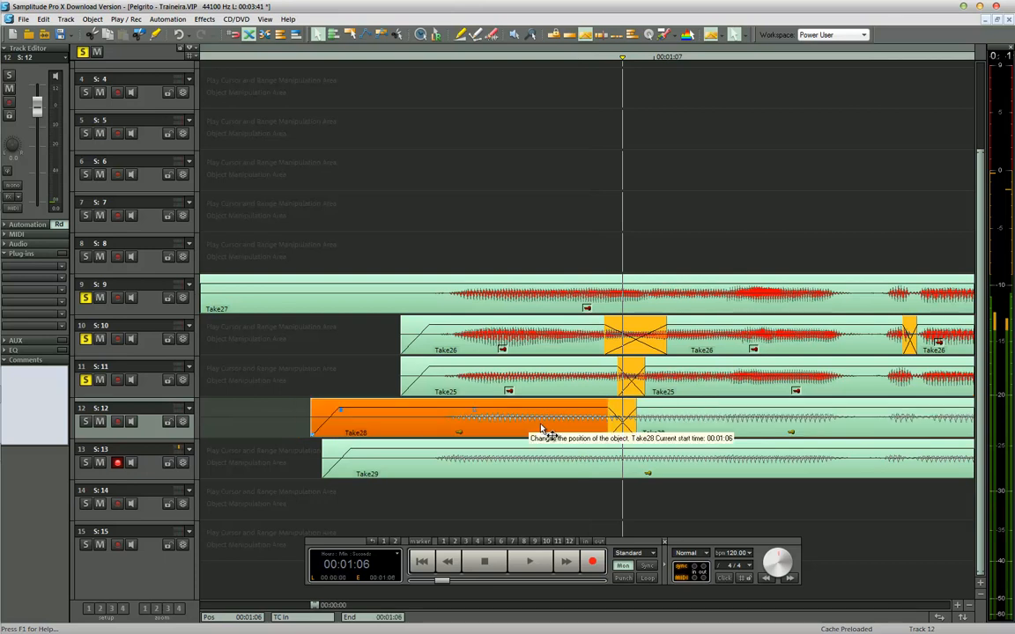
Split Take29 within the third phrase at 00:01:06 and shift both of its parts slightly later to match Take27.
{"action": "left_click", "coordinate": [595, 472]}
{"action": "key", "text": "t"}
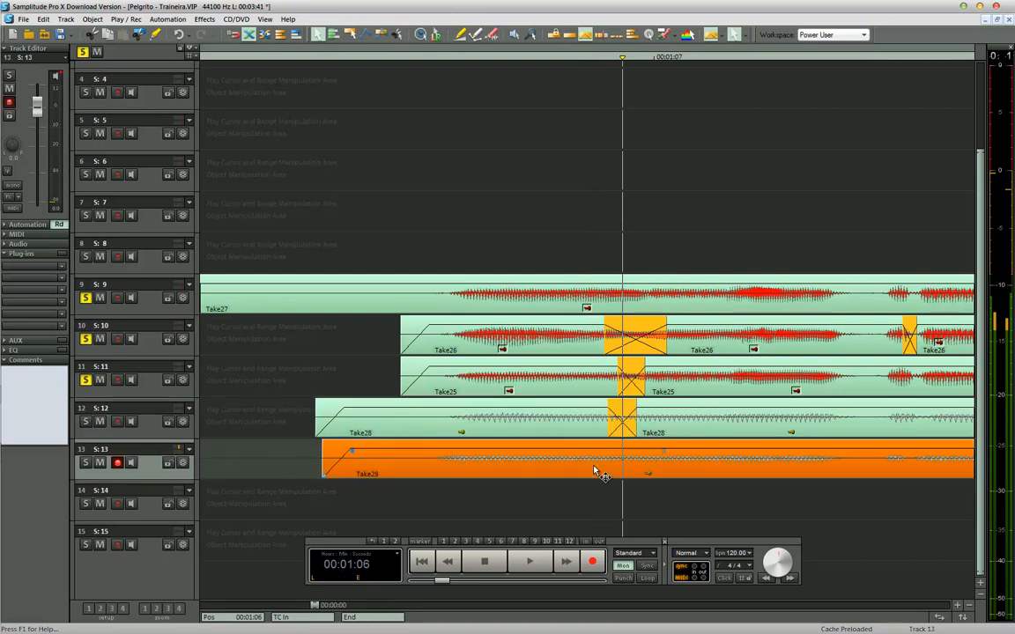
{"action": "left_click", "coordinate": [507, 472]}
{"action": "left_click_drag", "start_coordinate": [507, 471], "coordinate": [522, 472]}
{"action": "left_click_drag", "start_coordinate": [831, 467], "coordinate": [837, 467]}
Split Take28 in the short gap within the third phrase at 00:01:07 and nudge the part after it earlier to match Take27.
{"action": "left_click", "coordinate": [870, 414]}
{"action": "left_click", "coordinate": [869, 415]}
{"action": "key", "text": "t"}
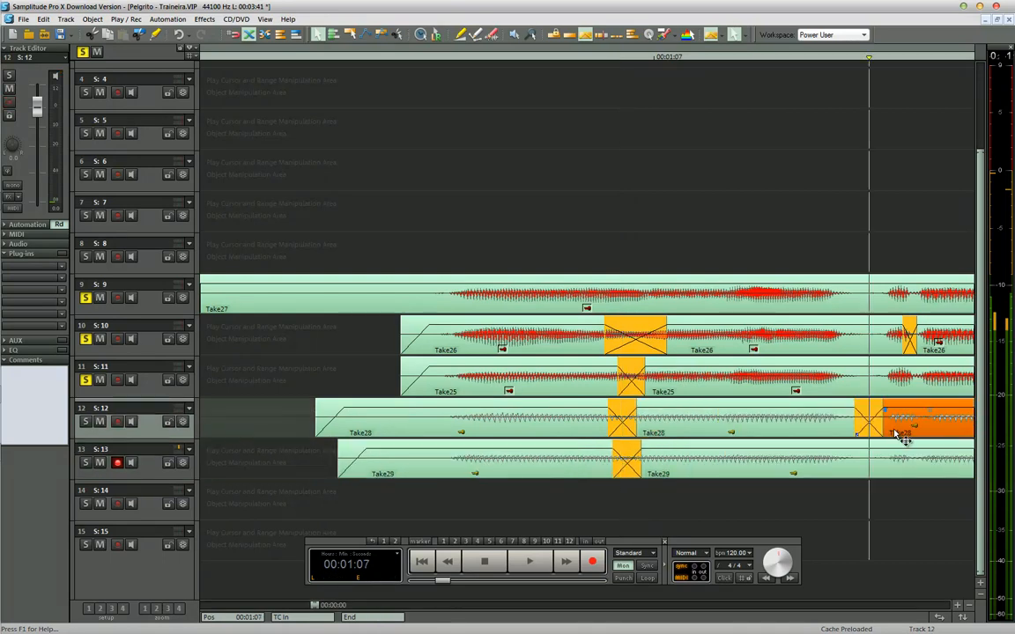
{"action": "left_click_drag", "start_coordinate": [896, 433], "coordinate": [892, 433]}
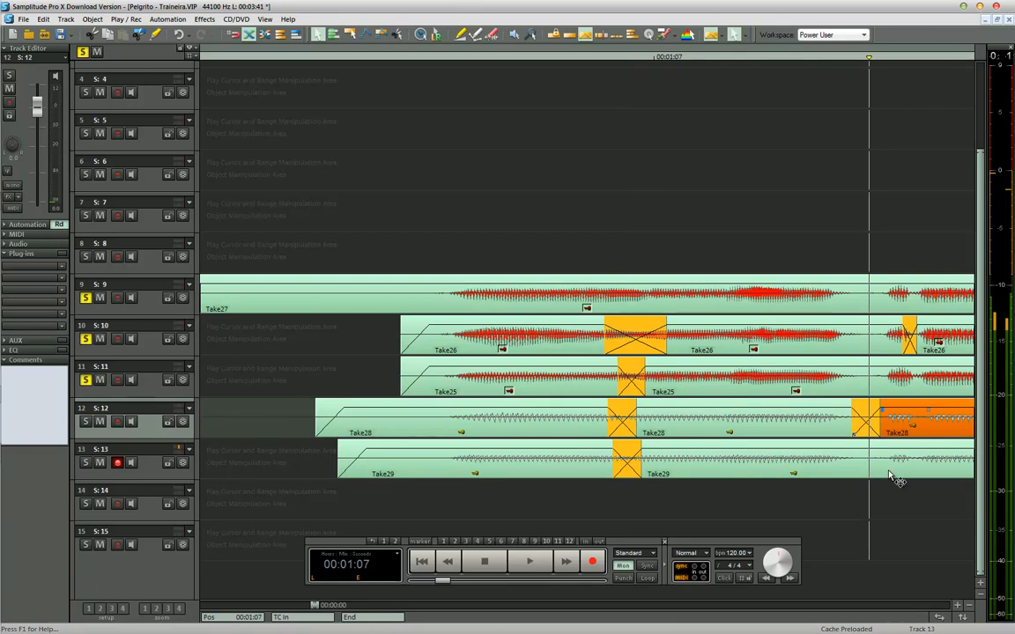
Split Take25, Take26, Take28 and Take29 just before the third phrase at 00:01:06 and delete the silent lead-in pieces.
{"action": "left_click", "coordinate": [896, 471]}
{"action": "left_click_drag", "start_coordinate": [379, 353], "coordinate": [430, 484]}
{"action": "left_click_drag", "start_coordinate": [432, 369], "coordinate": [404, 468]}
{"action": "left_click", "coordinate": [428, 333]}
{"action": "key", "text": "t"}
{"action": "left_click", "coordinate": [390, 353]}
{"action": "key", "text": "Delete"}
{"action": "key", "text": "ctrl+Down"}
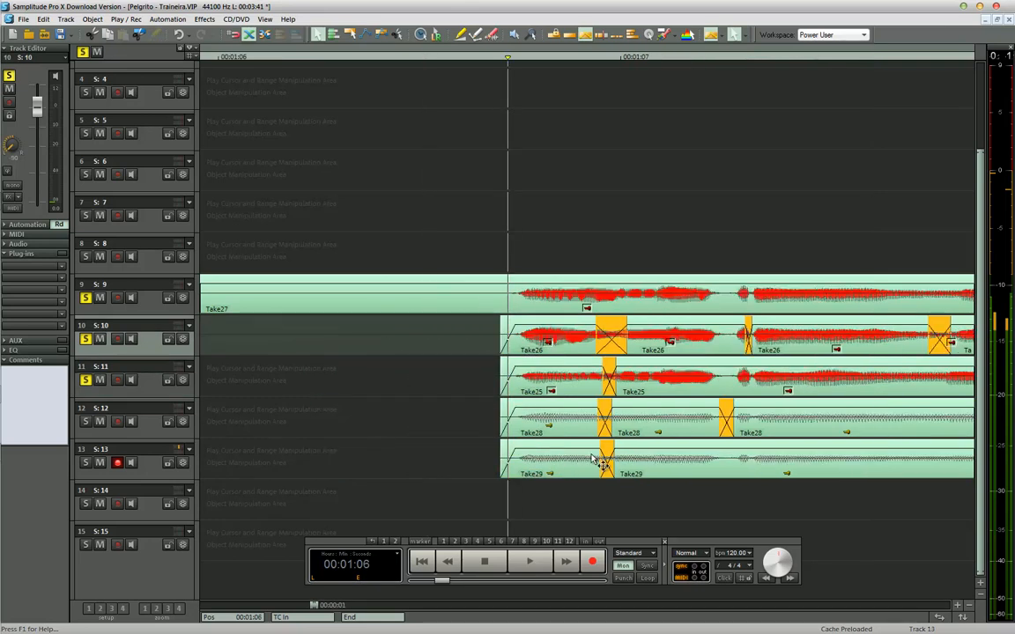
Lock Take28's first two third-phrase pieces and Take29's third-phrase pieces, and split Take29 in the short gap at 00:01:07.
{"action": "left_click_drag", "start_coordinate": [547, 512], "coordinate": [666, 438]}
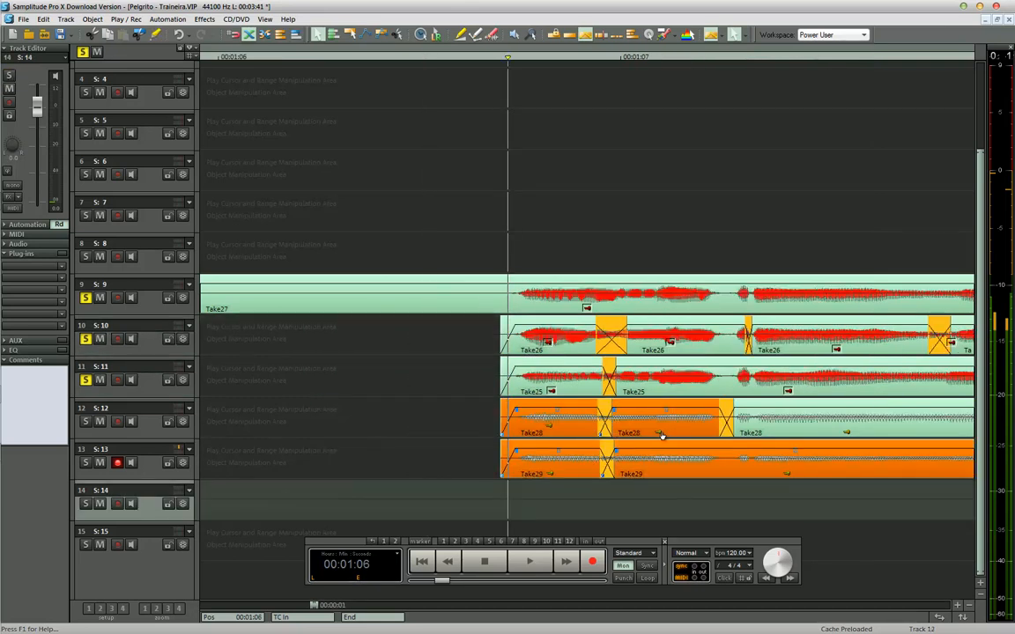
{"action": "left_click", "coordinate": [738, 453]}
{"action": "key", "text": "ctrl+Up"}
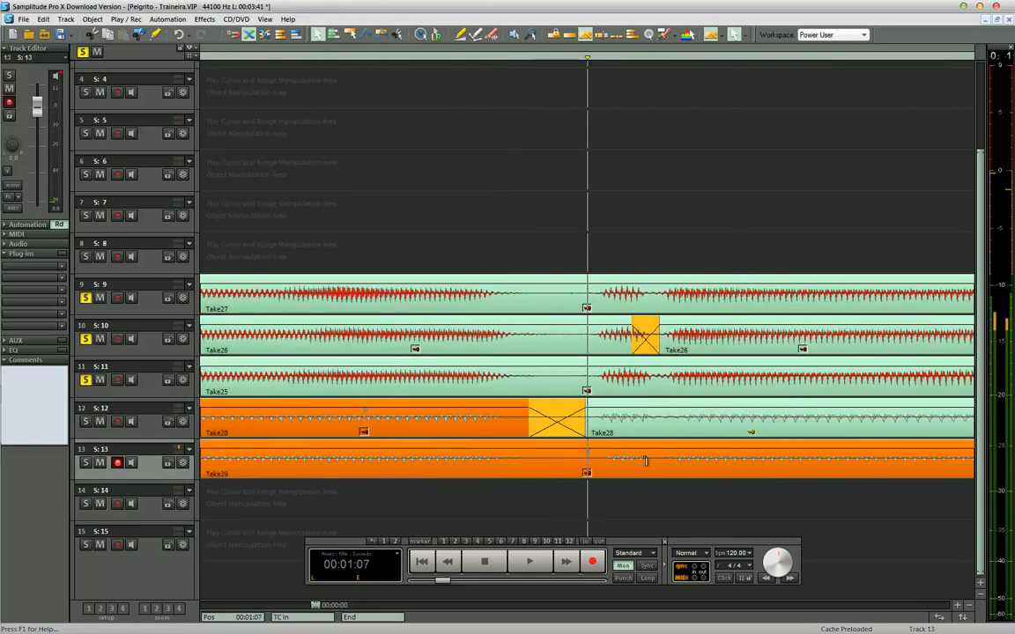
{"action": "left_click", "coordinate": [574, 452]}
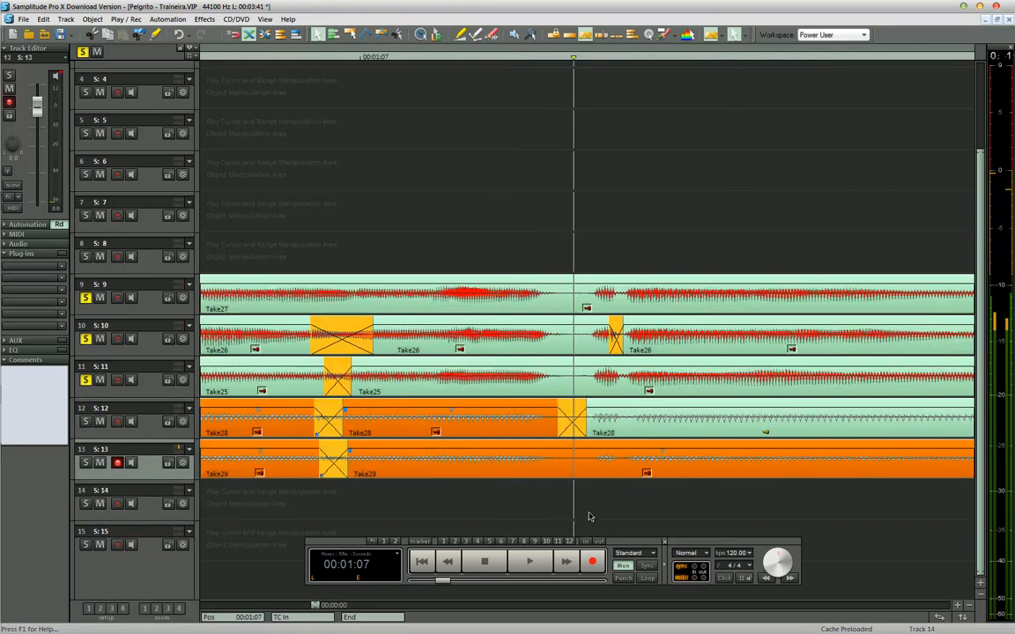
{"action": "left_click", "coordinate": [589, 509]}
{"action": "left_click", "coordinate": [592, 477]}
{"action": "key", "text": "t"}
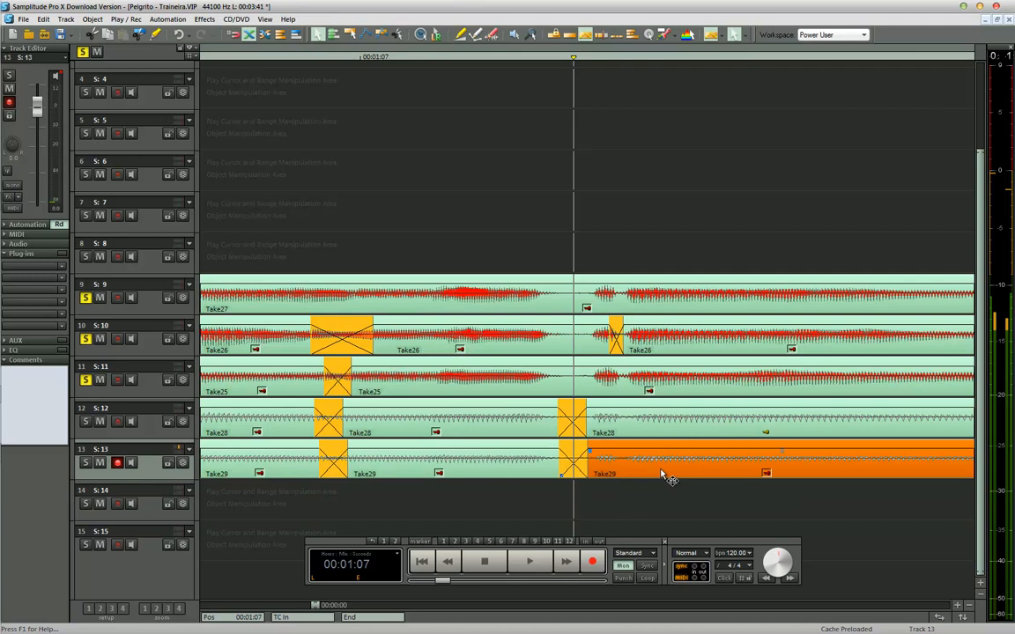
Split Take28 and Take29 together at 00:01:08, where the third phrase of Take25 and Take26 ends.
{"action": "key", "text": "ctrl+Down"}
{"action": "key", "text": "ctrl+Down"}
{"action": "key", "text": "ctrl+Down"}
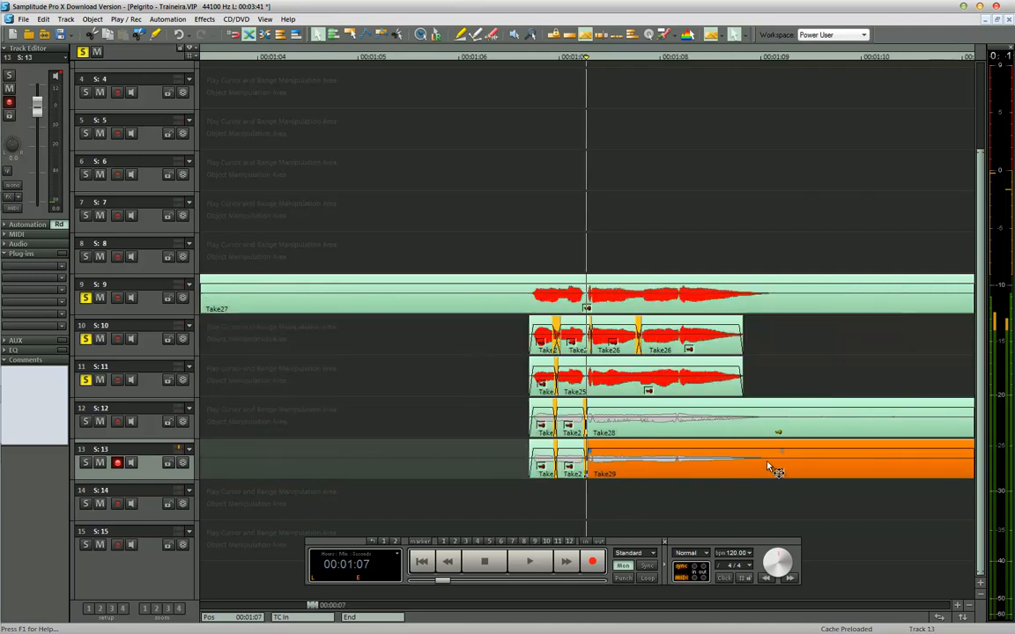
{"action": "key", "text": "ctrl+Up"}
{"action": "key", "text": "ctrl+Down"}
{"action": "key", "text": "ctrl+Down"}
{"action": "left_click_drag", "start_coordinate": [712, 392], "coordinate": [674, 480]}
{"action": "left_click", "coordinate": [665, 404]}
{"action": "key", "text": "ctrl+Up"}
{"action": "key", "text": "ctrl+Up"}
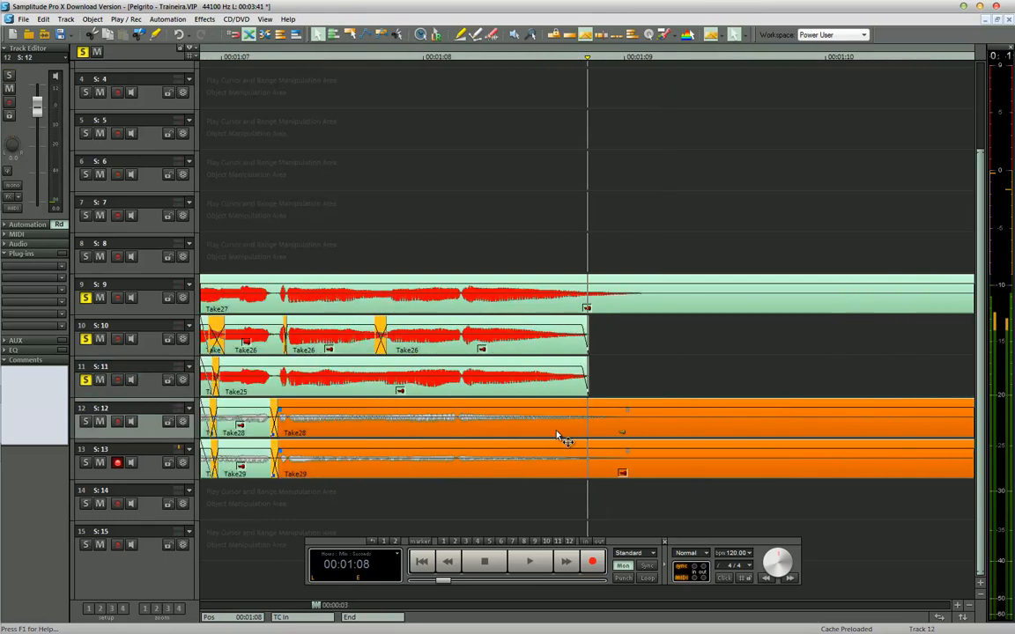
{"action": "key", "text": "t"}
Split Take28 and Take29 before the fourth phrase at 00:01:10 and delete the silent pieces between the third and fourth phrases.
{"action": "left_click", "coordinate": [847, 412]}
{"action": "key", "text": "t"}
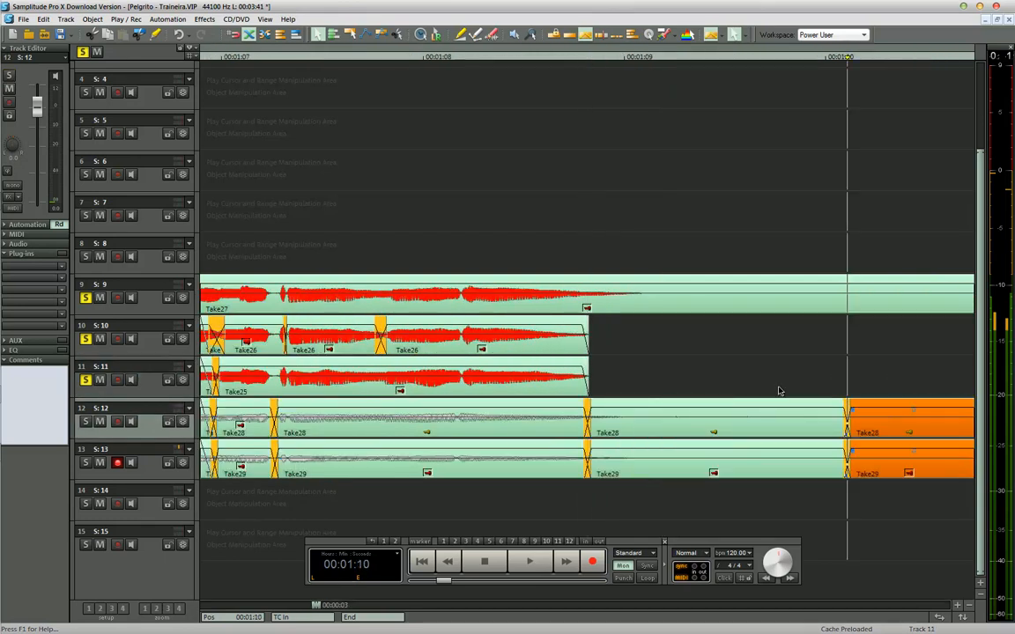
{"action": "left_click_drag", "start_coordinate": [778, 387], "coordinate": [724, 488]}
{"action": "key", "text": "Delete"}
Split Take28 within the third phrase's held note at 00:01:07, lengthen the crossfade and shift the final part later to match Take27.
{"action": "left_click", "coordinate": [485, 428]}
{"action": "key", "text": "ctrl+Up"}
{"action": "key", "text": "ctrl+Down"}
{"action": "key", "text": "ctrl+Down"}
{"action": "key", "text": "ctrl+Down"}
{"action": "left_click", "coordinate": [482, 410]}
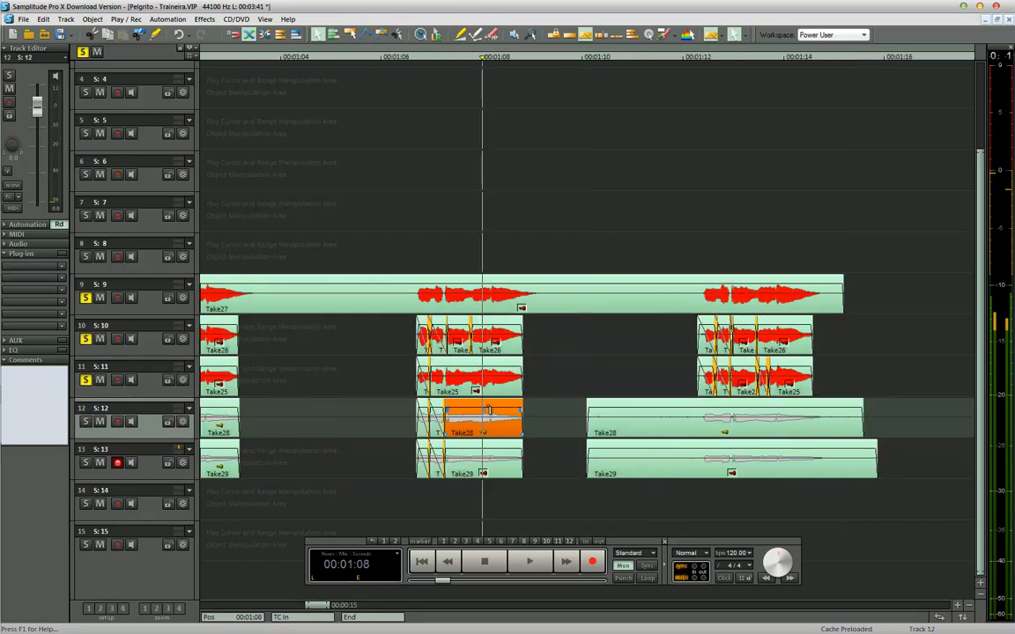
{"action": "key", "text": "ctrl+Up"}
{"action": "key", "text": "ctrl+Up"}
{"action": "key", "text": "ctrl+Up"}
{"action": "left_click", "coordinate": [528, 412]}
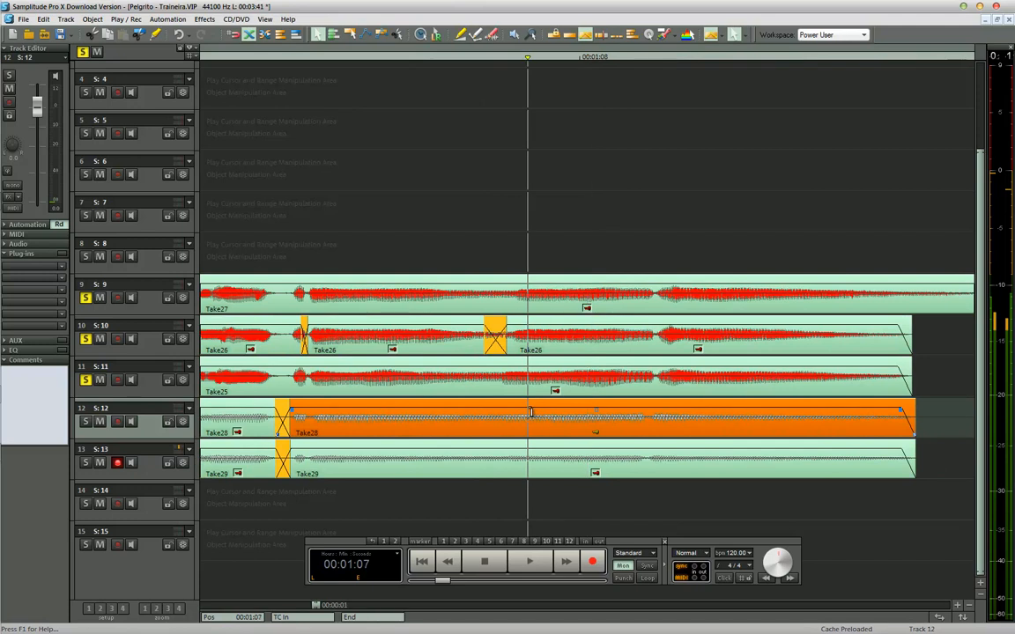
{"action": "key", "text": "t"}
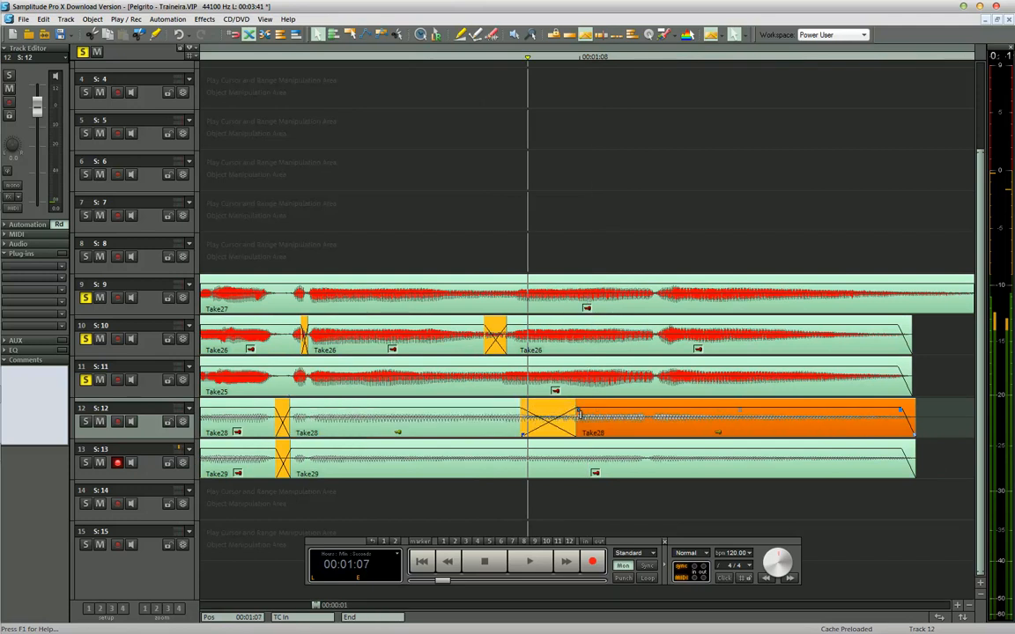
{"action": "left_click_drag", "start_coordinate": [535, 410], "coordinate": [577, 412]}
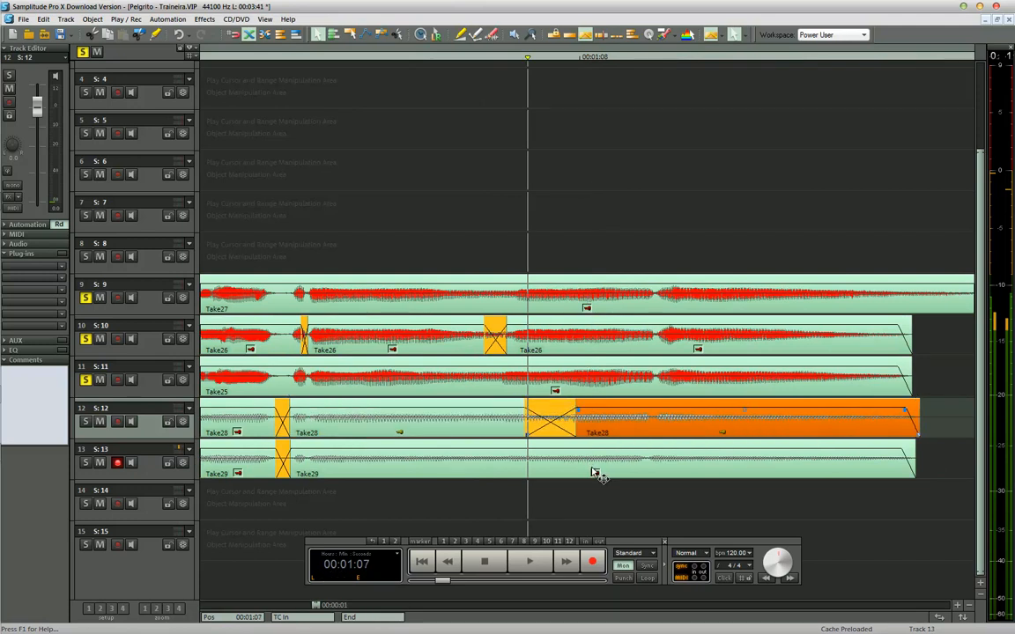
Split Take29 in the same held note with a longer crossfade, unlock its final part and shift it later to match Take27.
{"action": "left_click", "coordinate": [595, 471]}
{"action": "key", "text": "t"}
{"action": "left_click_drag", "start_coordinate": [531, 451], "coordinate": [577, 451]}
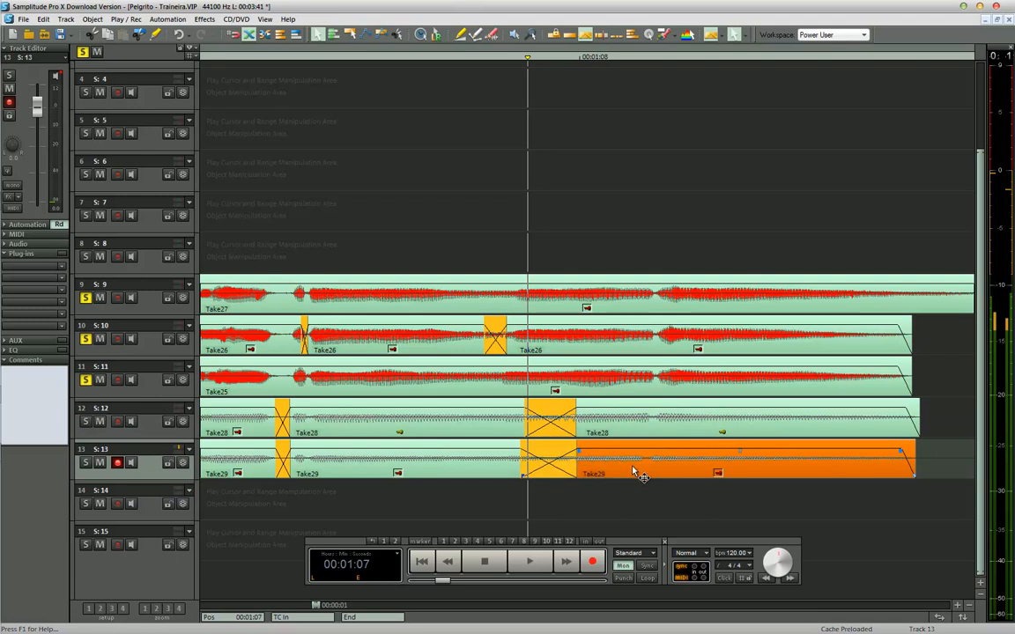
{"action": "left_click_drag", "start_coordinate": [718, 477], "coordinate": [521, 370]}
Lock the aligned third-phrase pieces of Take28 and Take29 and select their pieces in the first and second phrases.
{"action": "scroll", "coordinate": [749, 458], "scroll_direction": "down", "scroll_amount": 2}
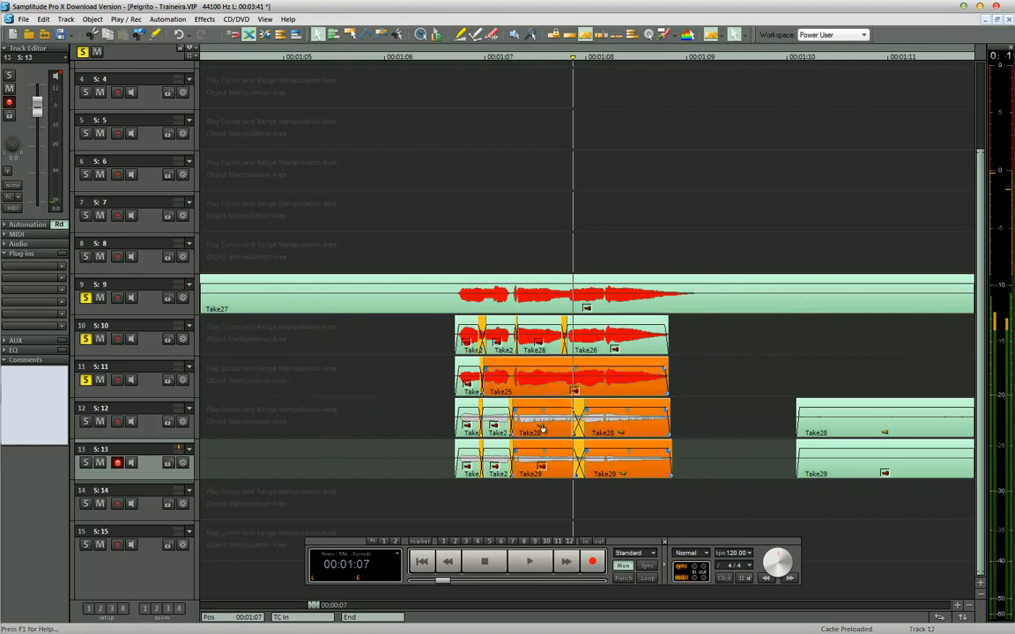
{"action": "scroll", "coordinate": [544, 429], "scroll_direction": "down", "scroll_amount": 3}
{"action": "left_click_drag", "start_coordinate": [540, 473], "coordinate": [414, 421]}
{"action": "scroll", "coordinate": [414, 421], "scroll_direction": "up", "scroll_amount": 3}
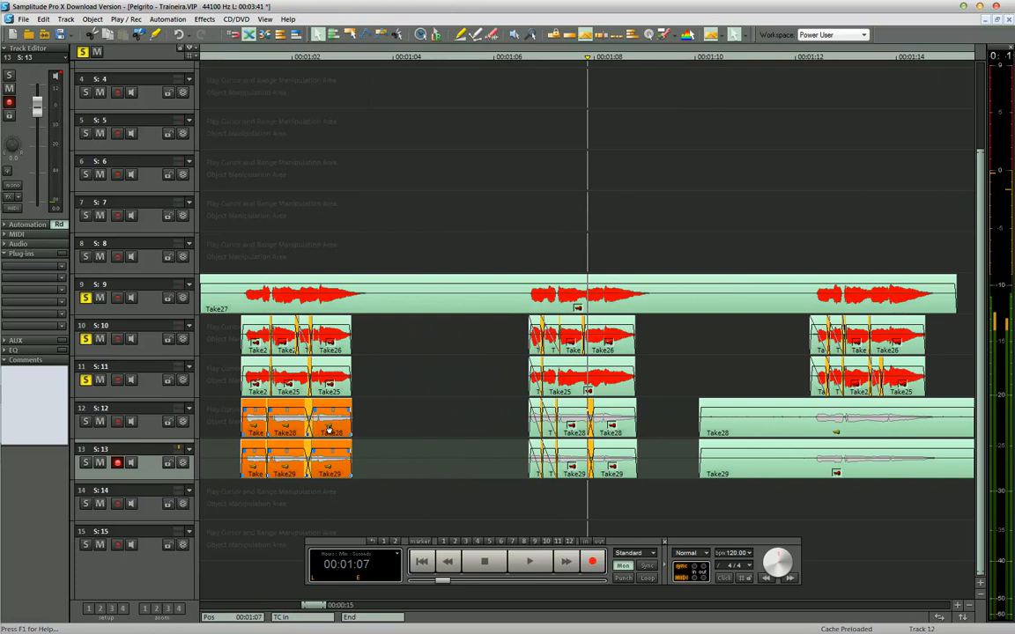
{"action": "scroll", "coordinate": [692, 421], "scroll_direction": "down", "scroll_amount": 3}
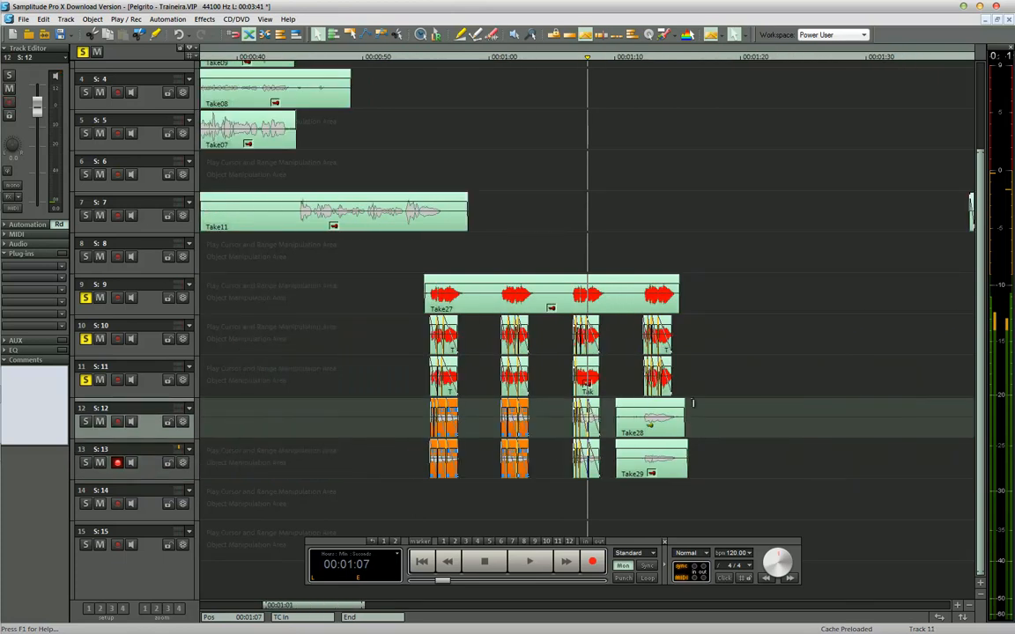
Split Take28 early in the fourth phrase at 00:01:12 and nudge its first part later to match Take27.
{"action": "scroll", "coordinate": [659, 414], "scroll_direction": "up", "scroll_amount": 3}
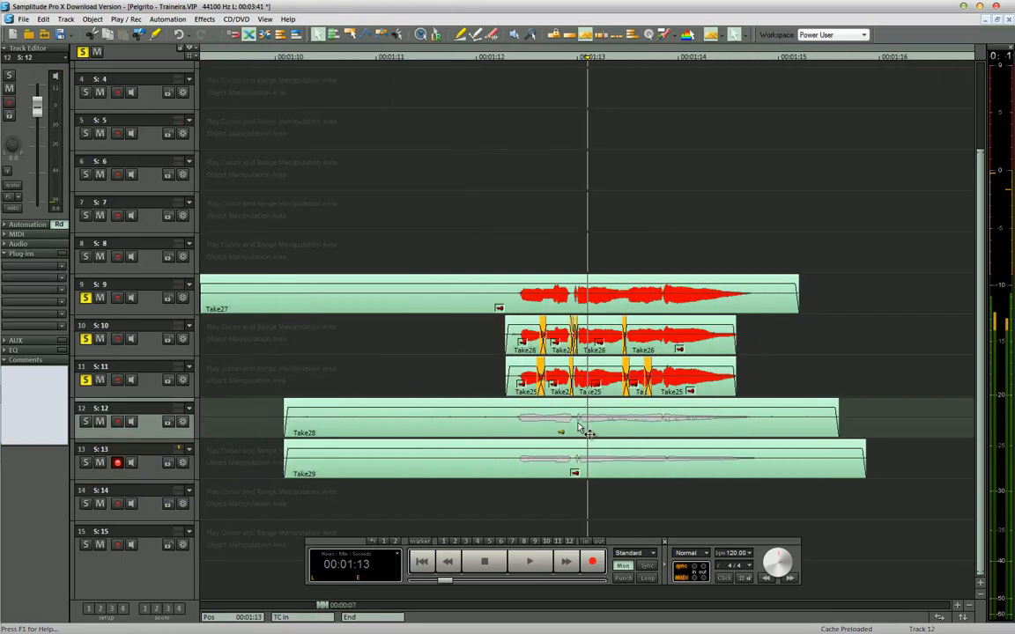
{"action": "scroll", "coordinate": [564, 418], "scroll_direction": "up", "scroll_amount": 2}
{"action": "left_click", "coordinate": [538, 416]}
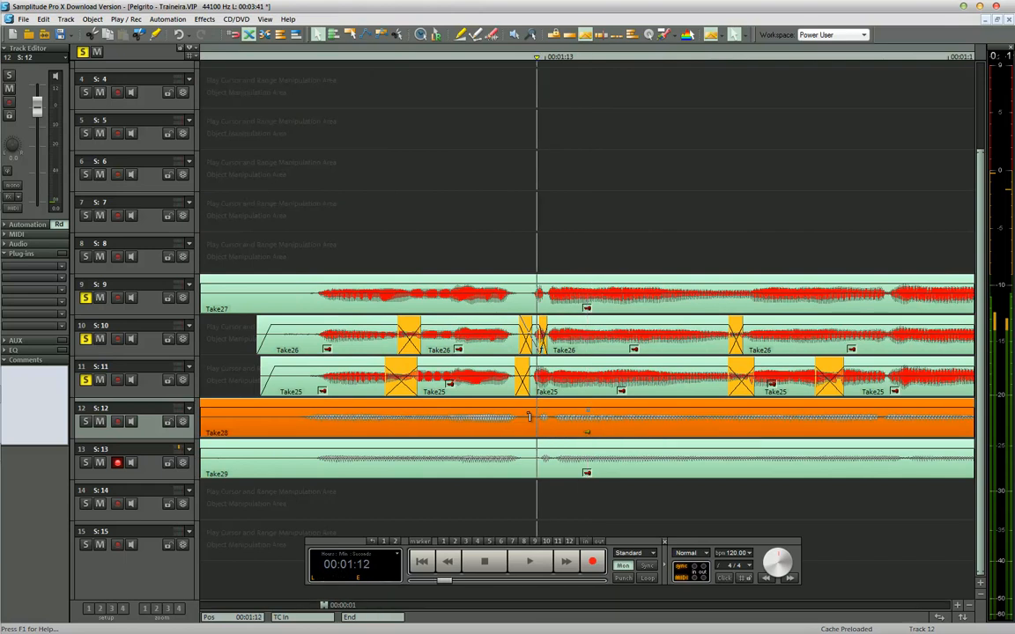
{"action": "left_click", "coordinate": [410, 411]}
{"action": "key", "text": "t"}
{"action": "left_click", "coordinate": [379, 429]}
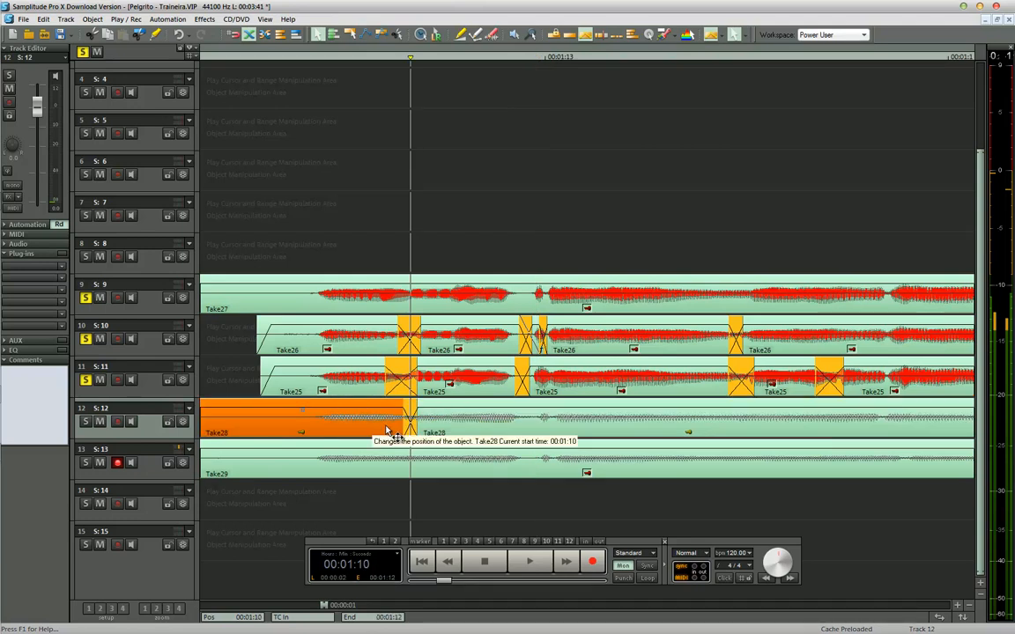
Split Take29 and Take28 in the short gap within the fourth phrase just before 00:01:13 and nudge the parts earlier to match Take27.
{"action": "left_click", "coordinate": [391, 470]}
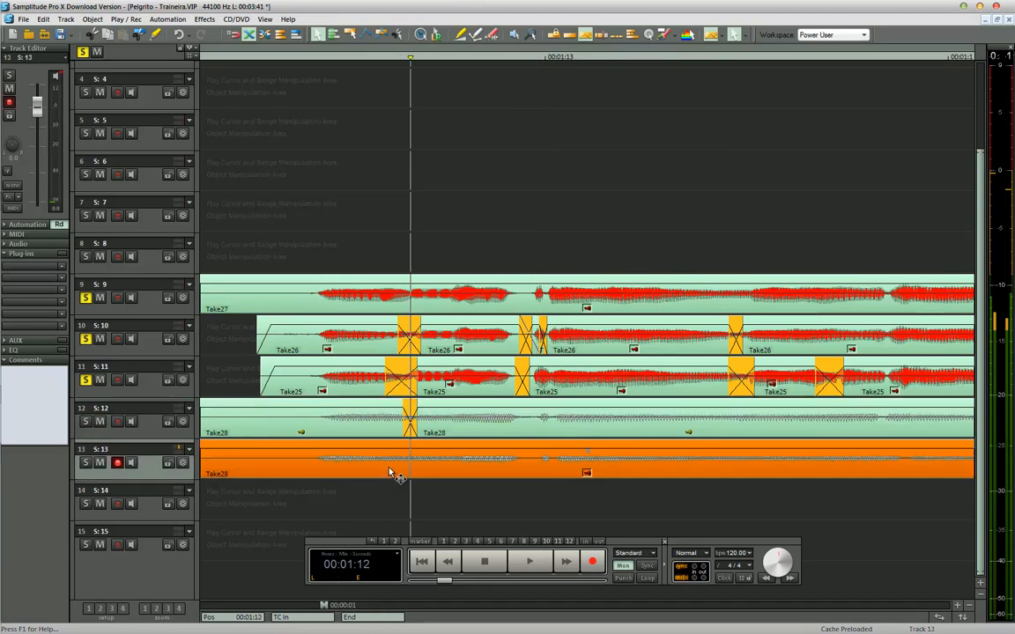
{"action": "left_click", "coordinate": [532, 453]}
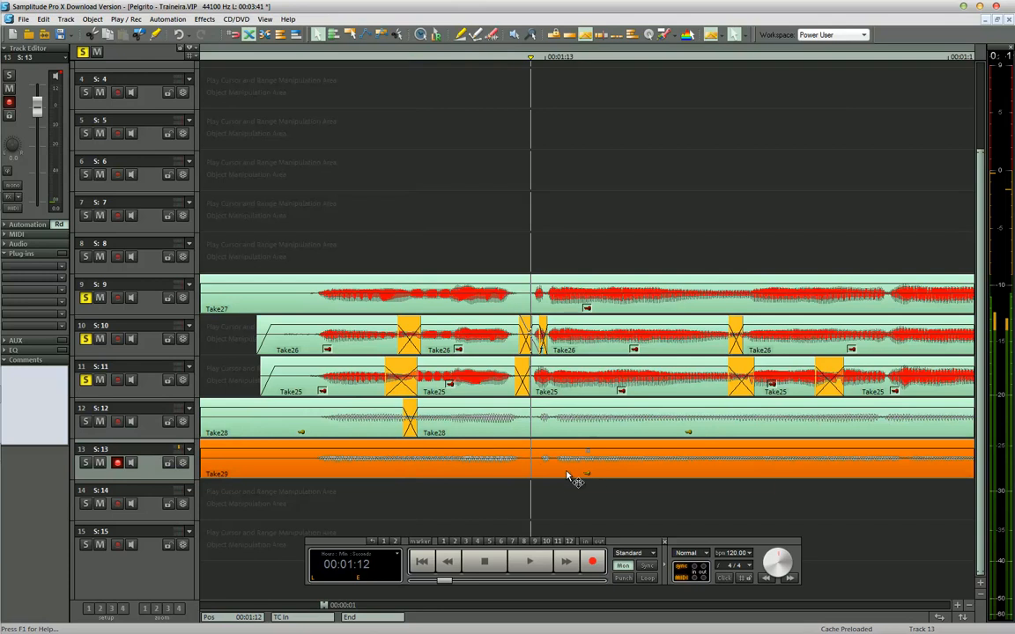
{"action": "key", "text": "t"}
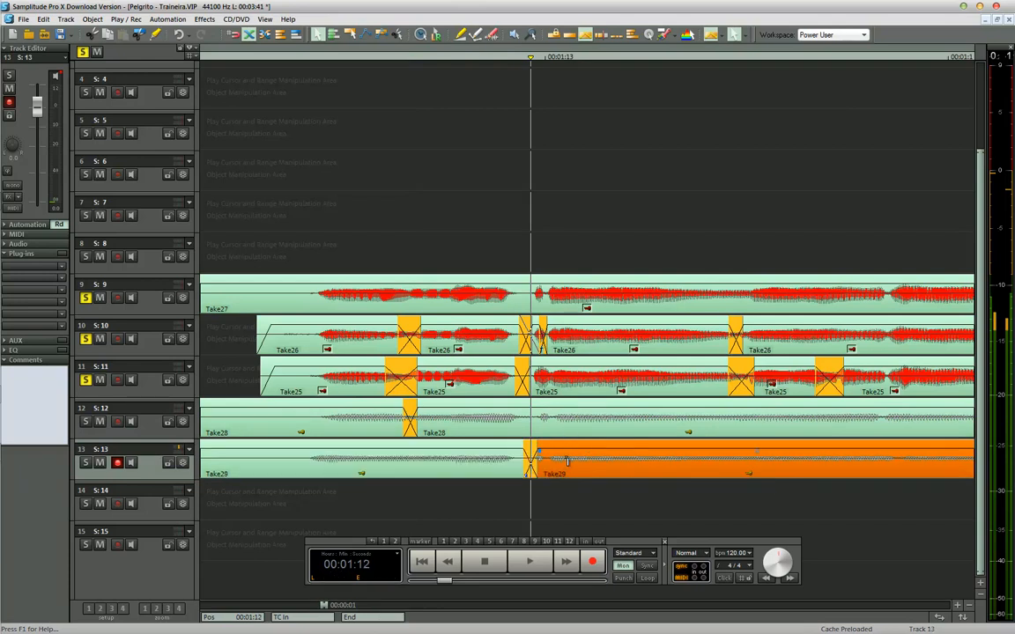
{"action": "left_click", "coordinate": [569, 433]}
{"action": "key", "text": "t"}
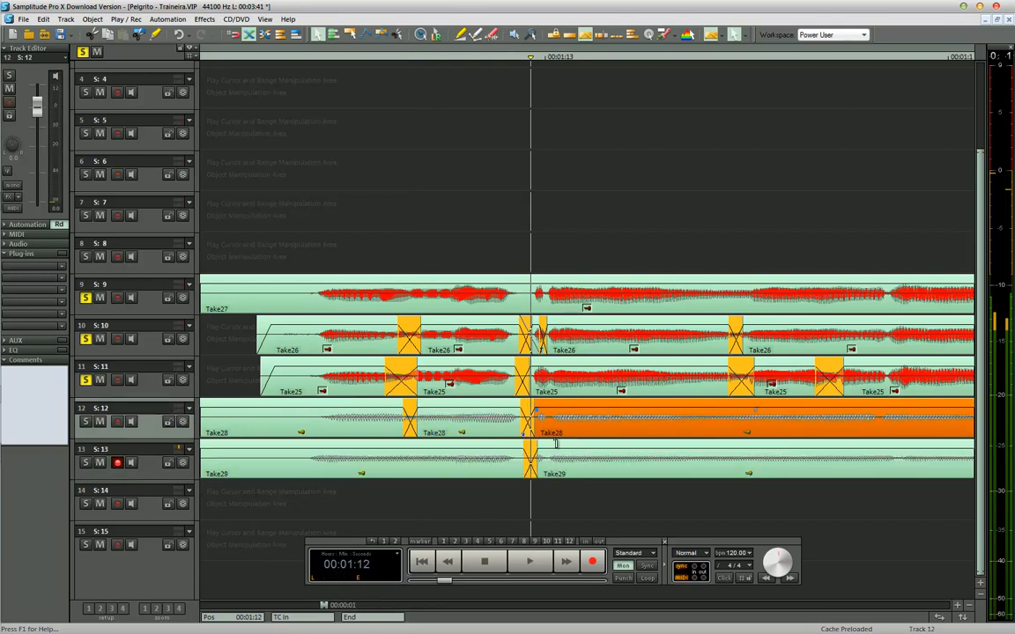
Split Take29 early in the fourth phrase at Take28's first split and nudge its first part later to match Take27.
{"action": "left_click", "coordinate": [472, 470]}
{"action": "left_click", "coordinate": [412, 456]}
{"action": "key", "text": "t"}
{"action": "left_click", "coordinate": [345, 475]}
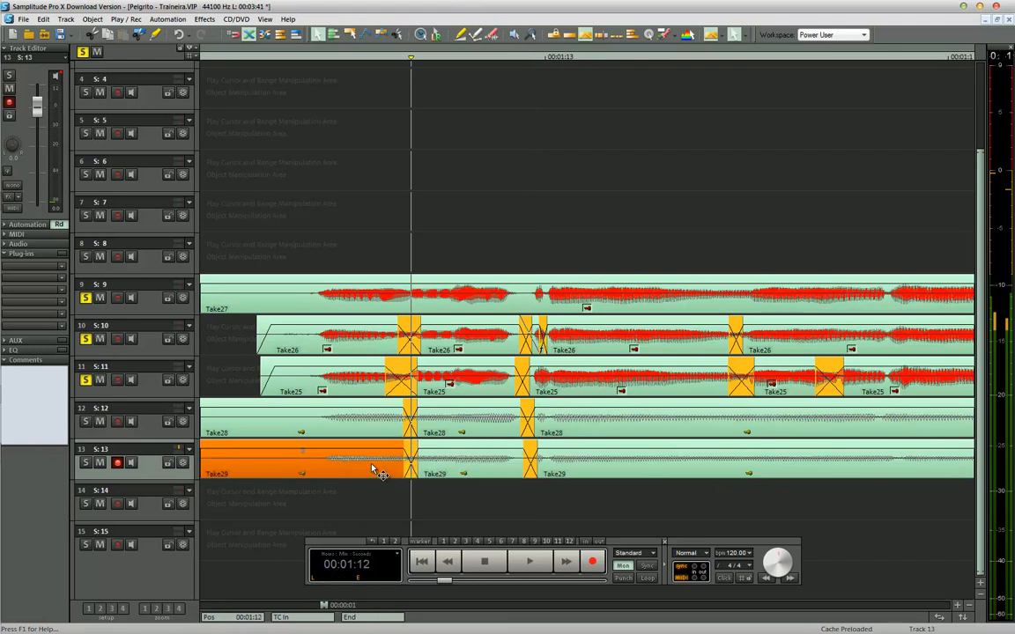
{"action": "left_click", "coordinate": [373, 469]}
Split Take28 and Take29 just before the fourth phrase at 00:01:12 and delete the silent lead-in pieces.
{"action": "key", "text": "ctrl+Down"}
{"action": "key", "text": "ctrl+Down"}
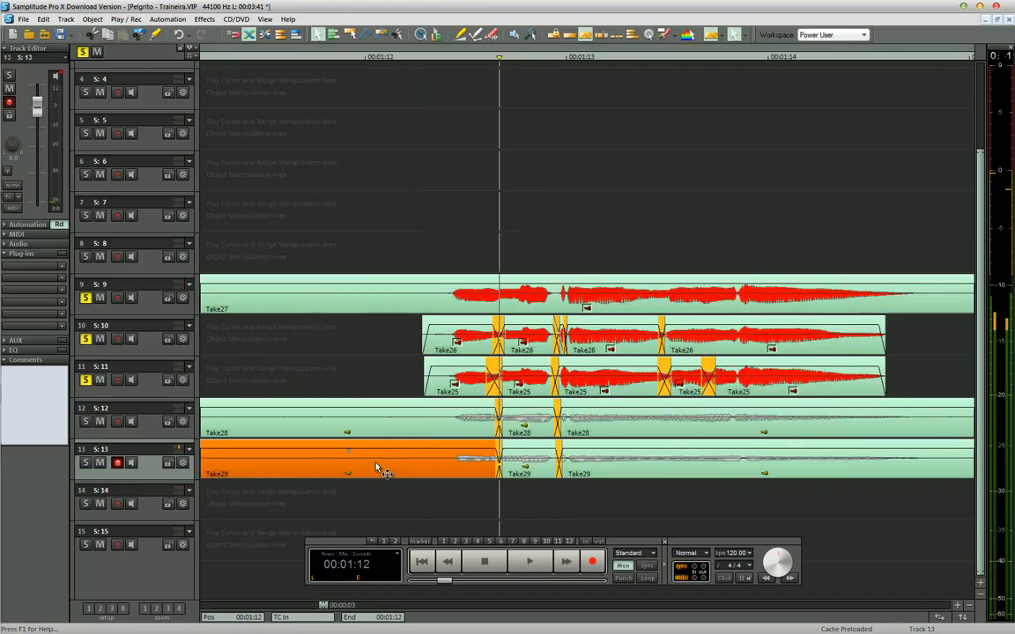
{"action": "left_click", "coordinate": [476, 384]}
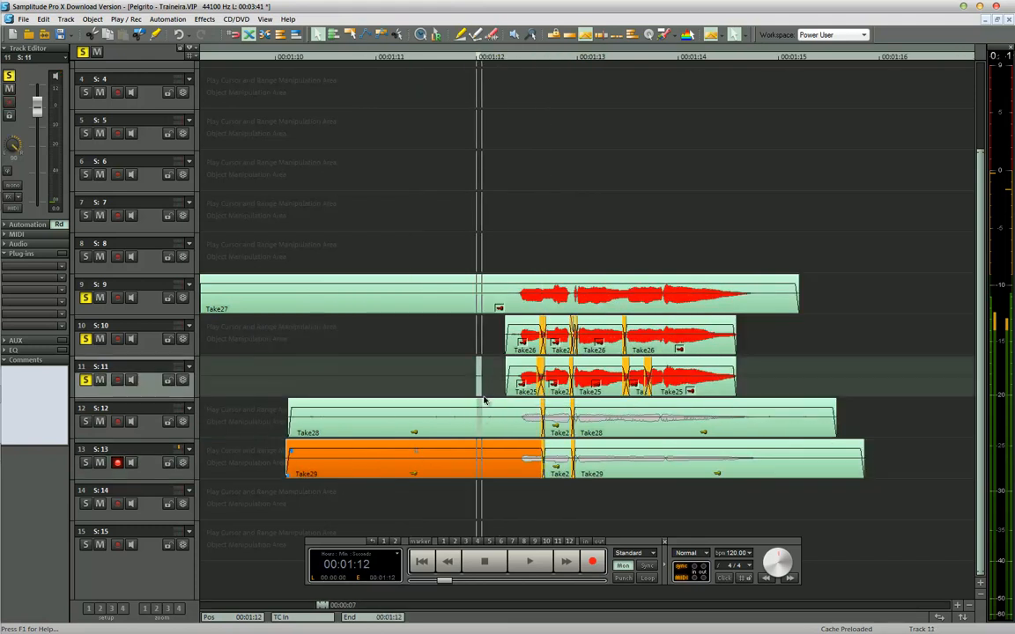
{"action": "left_click", "coordinate": [491, 57]}
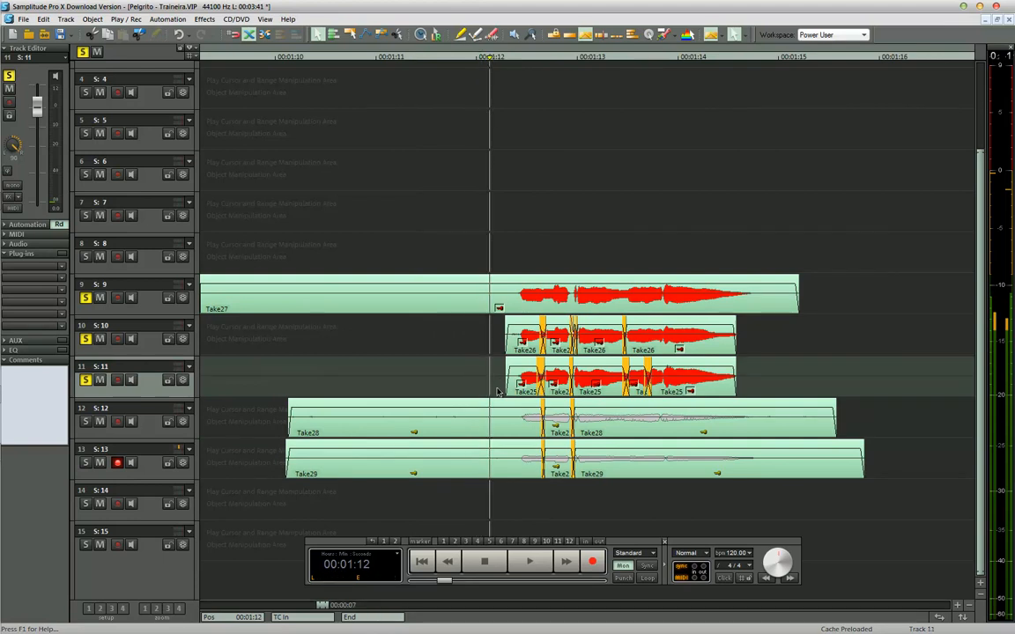
{"action": "left_click", "coordinate": [509, 414]}
{"action": "left_click", "coordinate": [515, 413]}
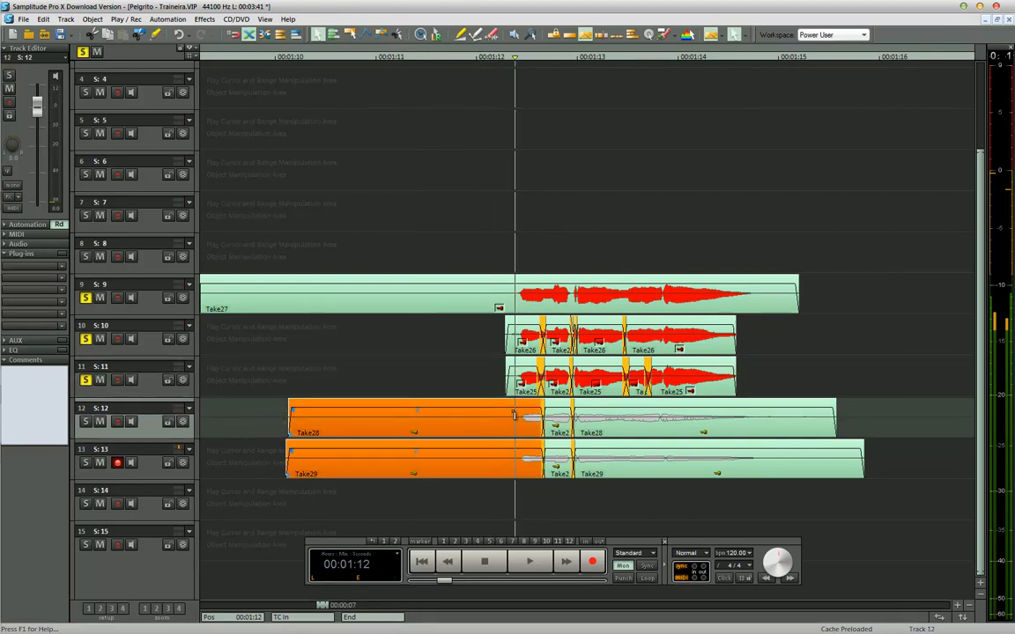
{"action": "key", "text": "t"}
{"action": "left_click_drag", "start_coordinate": [456, 391], "coordinate": [433, 480]}
{"action": "key", "text": "Delete"}
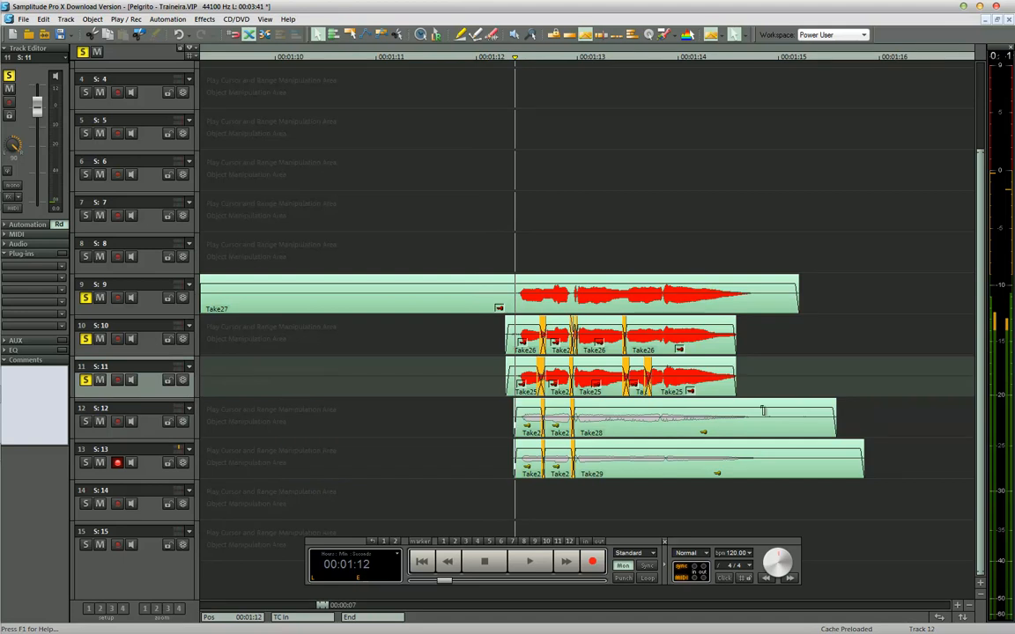
Split Take28 and Take29 together at 00:01:14, where the fourth phrase of Take25 and Take26 ends.
{"action": "left_click_drag", "start_coordinate": [759, 384], "coordinate": [760, 490]}
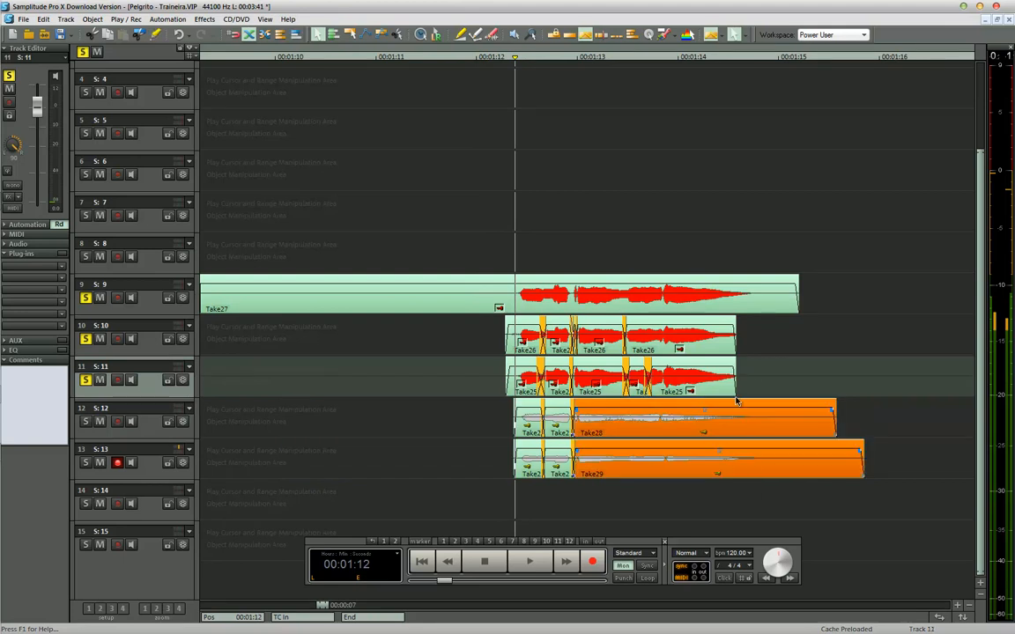
{"action": "left_click", "coordinate": [736, 401]}
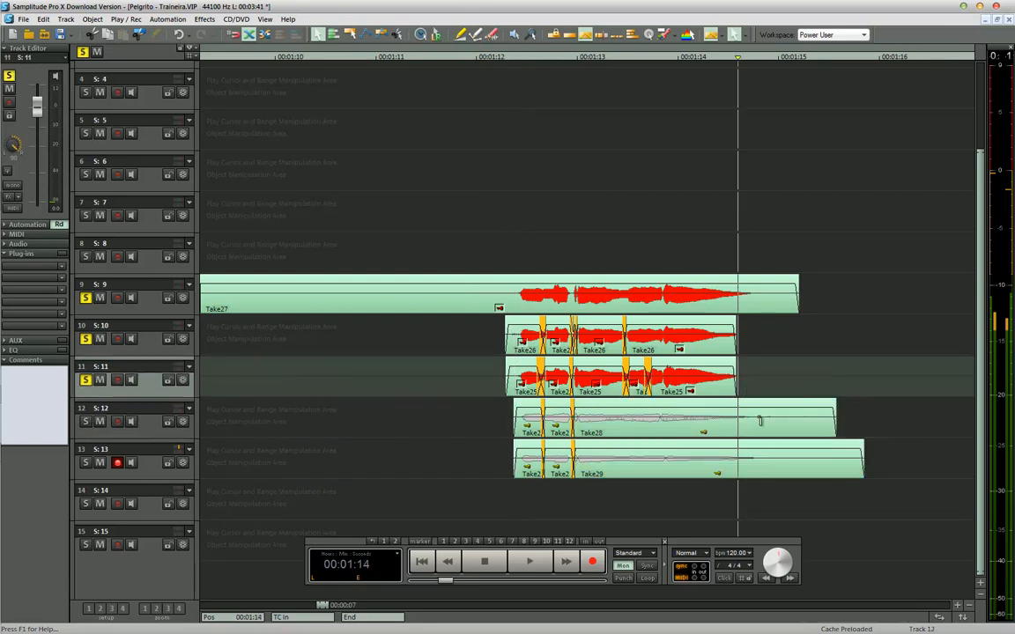
{"action": "left_click_drag", "start_coordinate": [755, 385], "coordinate": [815, 495]}
{"action": "key", "text": "t"}
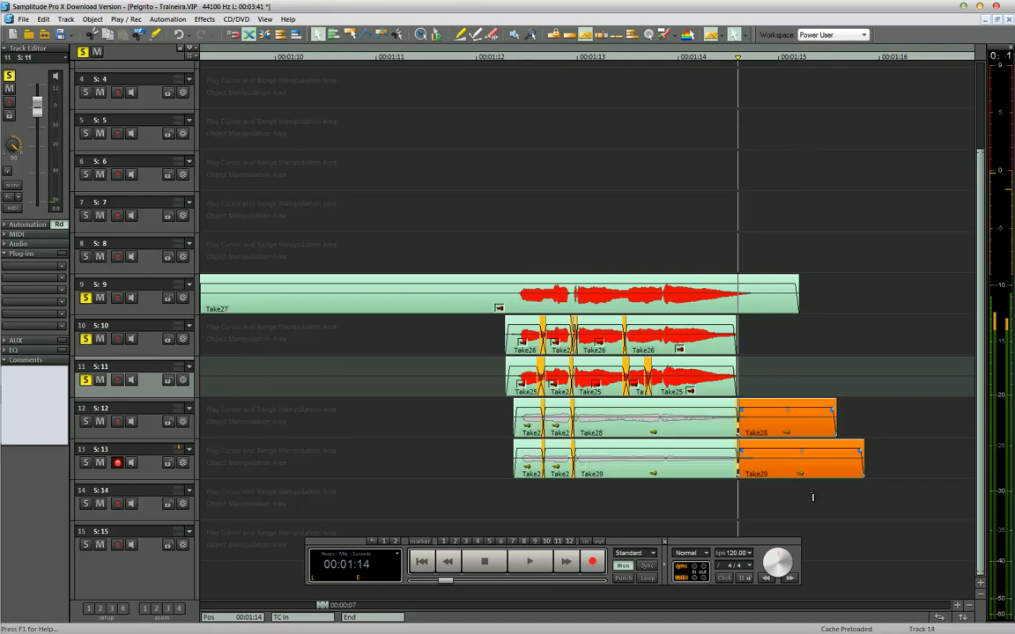
Delete the leftover tail pieces of Take28 and Take29 after 00:01:14.
{"action": "key", "text": "Delete"}
Split Take28 and Take29 mid-phrase at 00:01:13, nudging Take28's last part slightly later and Take29's slightly earlier to match Take27.
{"action": "left_click", "coordinate": [658, 411]}
{"action": "key", "text": "ctrl+Up"}
{"action": "key", "text": "ctrl+Up"}
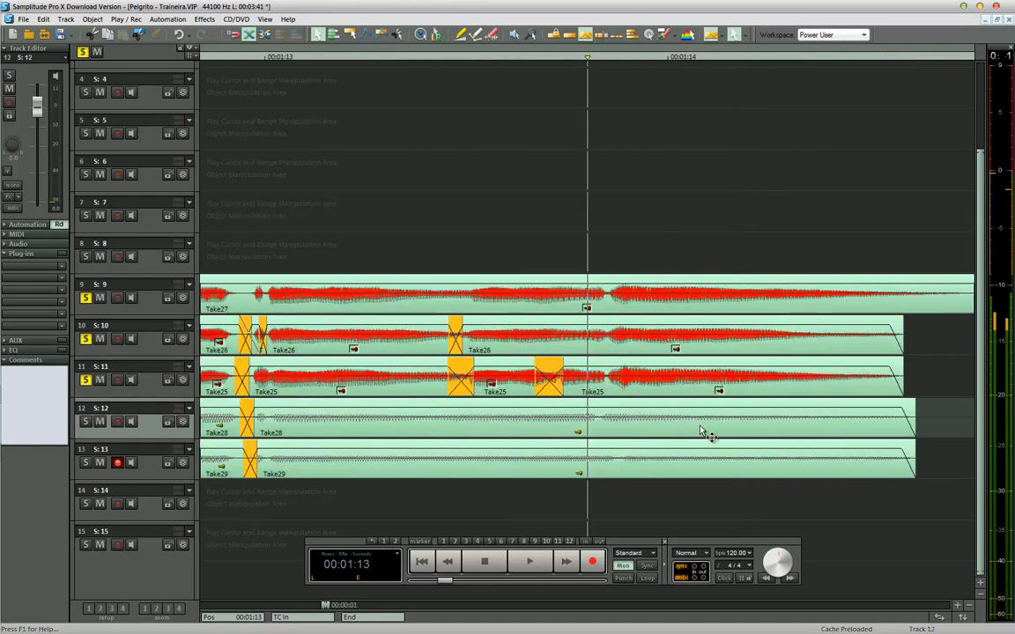
{"action": "left_click", "coordinate": [534, 423]}
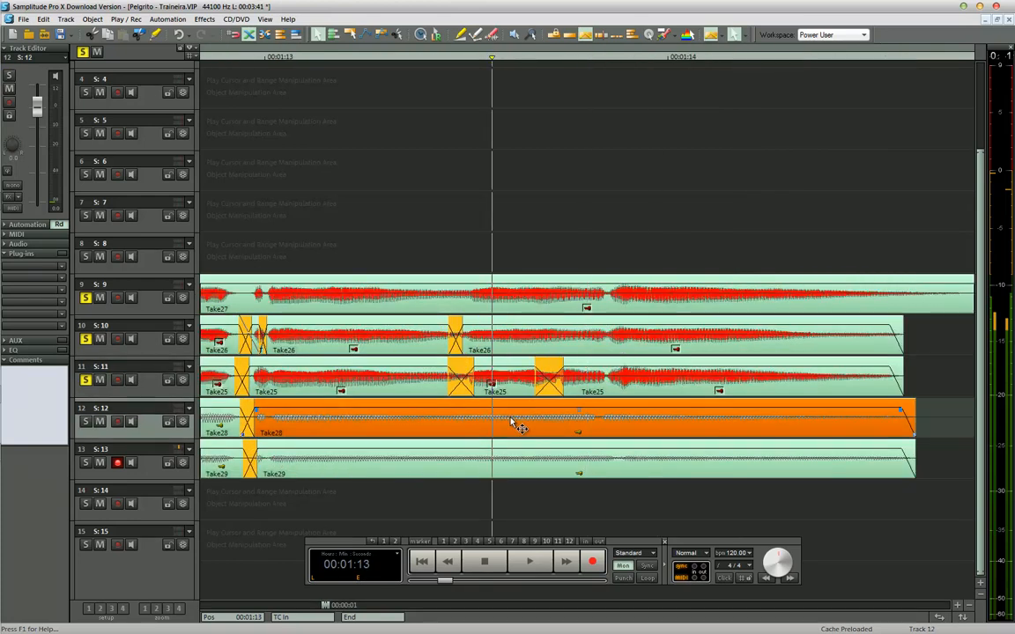
{"action": "left_click", "coordinate": [492, 412]}
{"action": "key", "text": "t"}
{"action": "left_click_drag", "start_coordinate": [500, 410], "coordinate": [582, 435]}
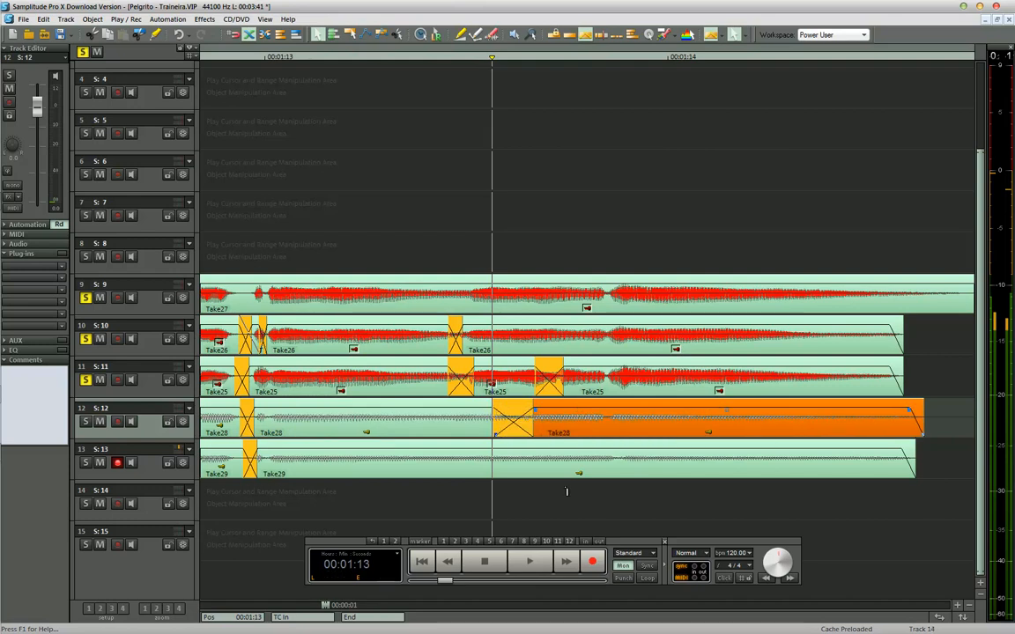
{"action": "left_click", "coordinate": [557, 475]}
{"action": "key", "text": "t"}
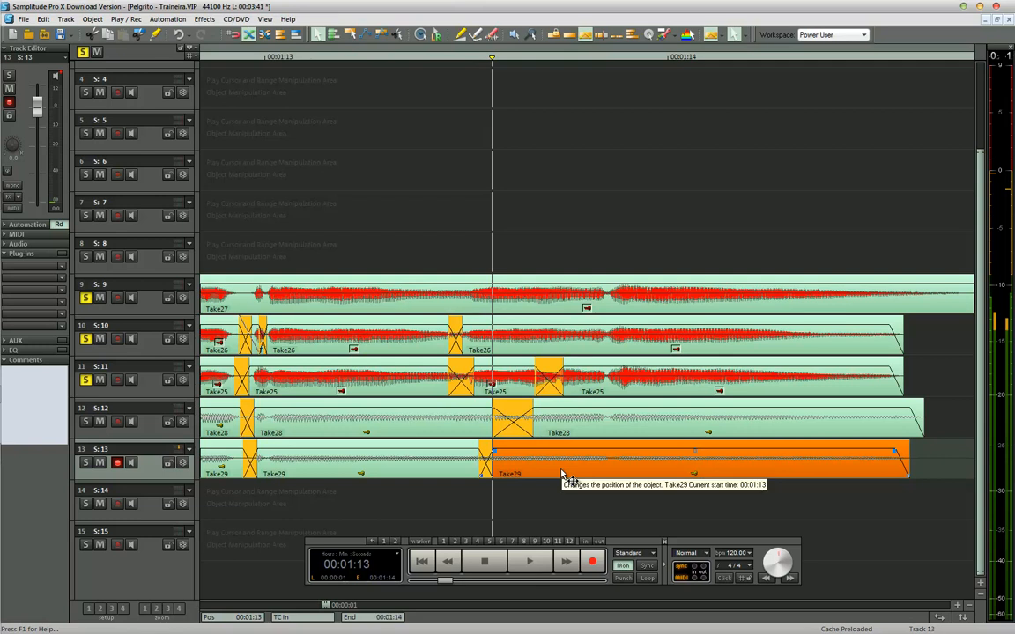
Lock Take27 and all pieces of the four doubling takes in place, and save the project.
{"action": "scroll", "coordinate": [636, 479], "scroll_direction": "down", "scroll_amount": 5}
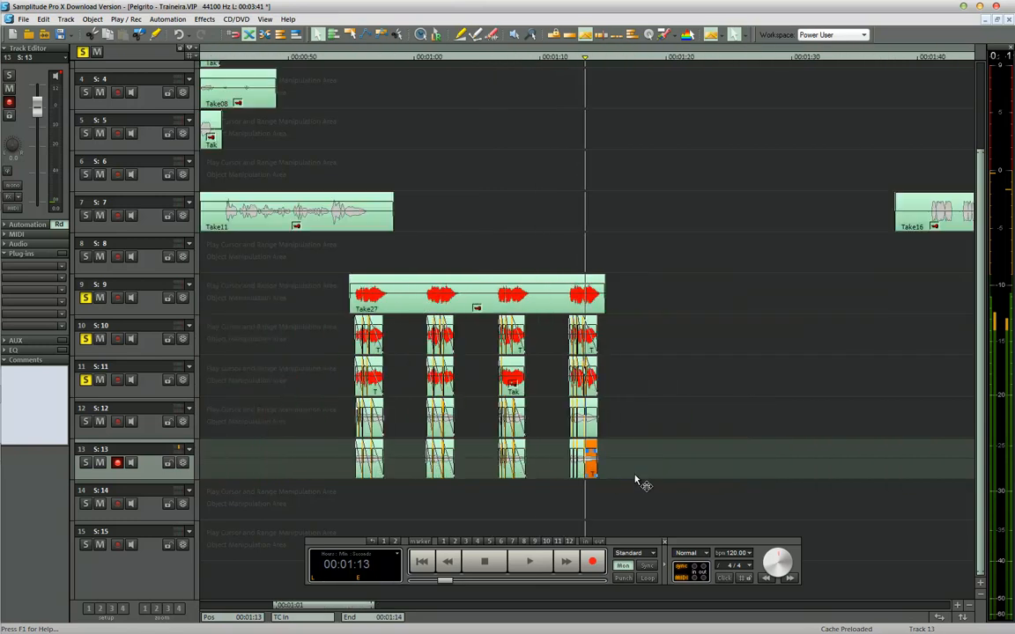
{"action": "left_click_drag", "start_coordinate": [629, 471], "coordinate": [337, 269]}
{"action": "key", "text": "ctrl+Up"}
{"action": "key", "text": "ctrl+Up"}
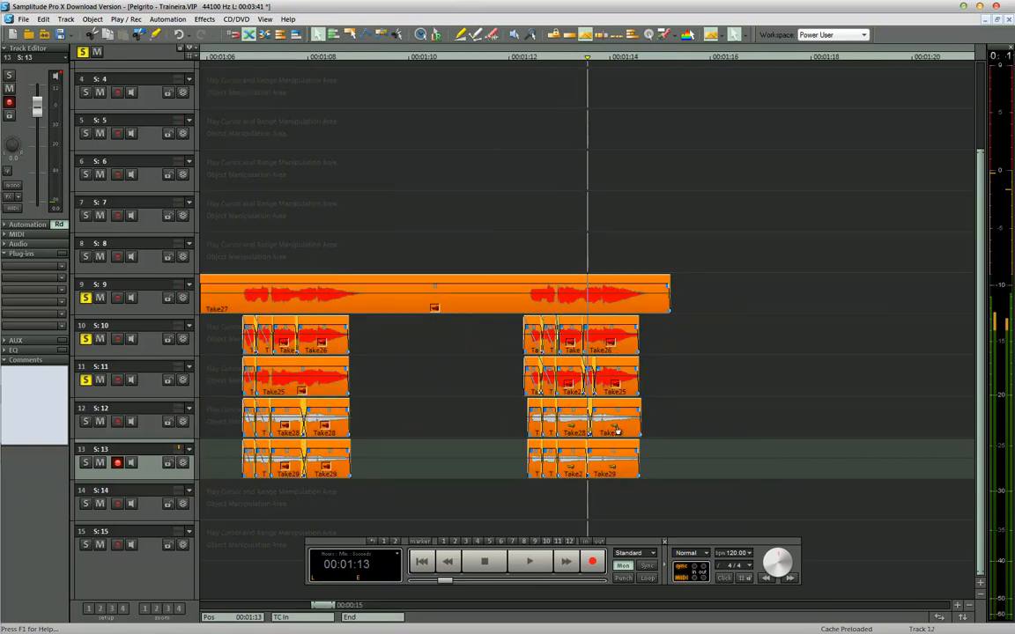
{"action": "left_click", "coordinate": [615, 426]}
{"action": "key", "text": "ctrl+Down"}
{"action": "key", "text": "ctrl+Down"}
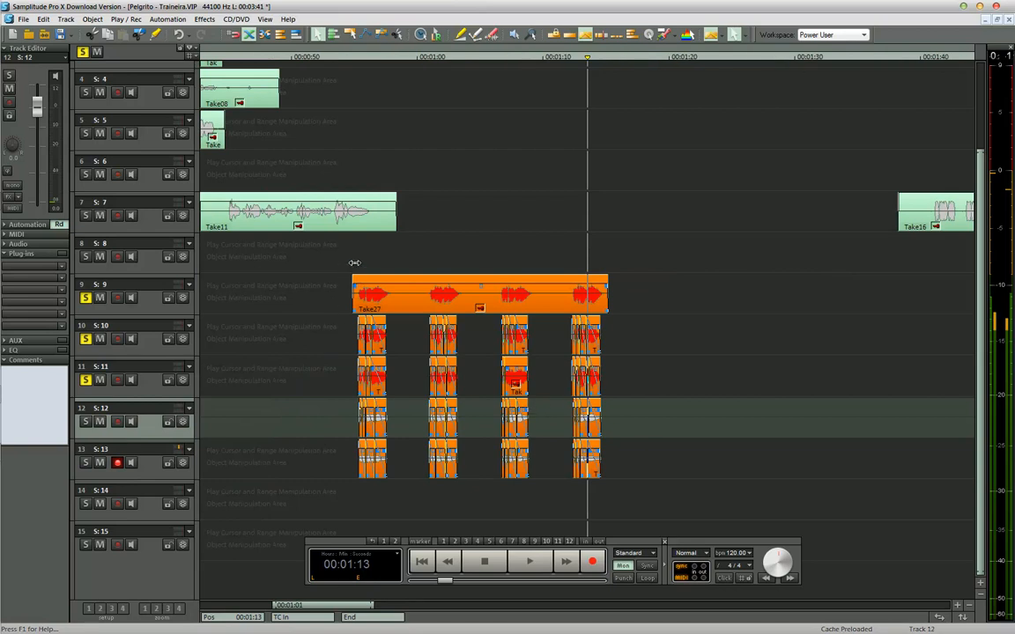
{"action": "key", "text": "ctrl+s"}
Place the play cursor just before the start of Take27 at 00:00:54.
{"action": "left_click", "coordinate": [353, 288]}
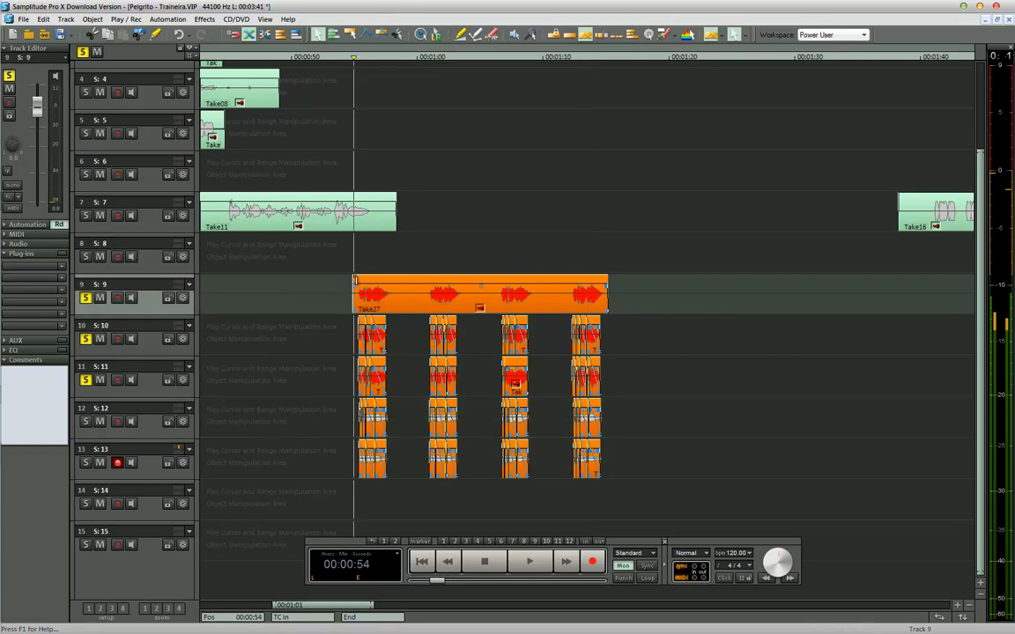
{"action": "scroll", "coordinate": [451, 339], "scroll_direction": "up", "scroll_amount": 4}
{"action": "left_click_drag", "start_coordinate": [571, 310], "coordinate": [620, 312]}
{"action": "scroll", "coordinate": [622, 312], "scroll_direction": "down", "scroll_amount": 2}
{"action": "scroll", "coordinate": [622, 313], "scroll_direction": "down", "scroll_amount": 1}
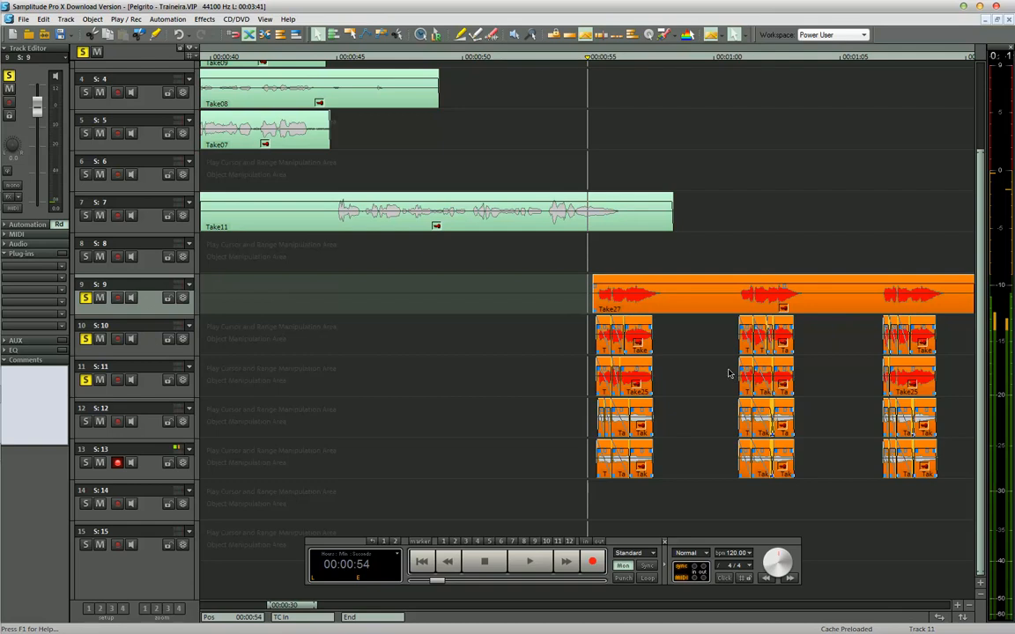
{"action": "scroll", "coordinate": [717, 388], "scroll_direction": "down", "scroll_amount": 1}
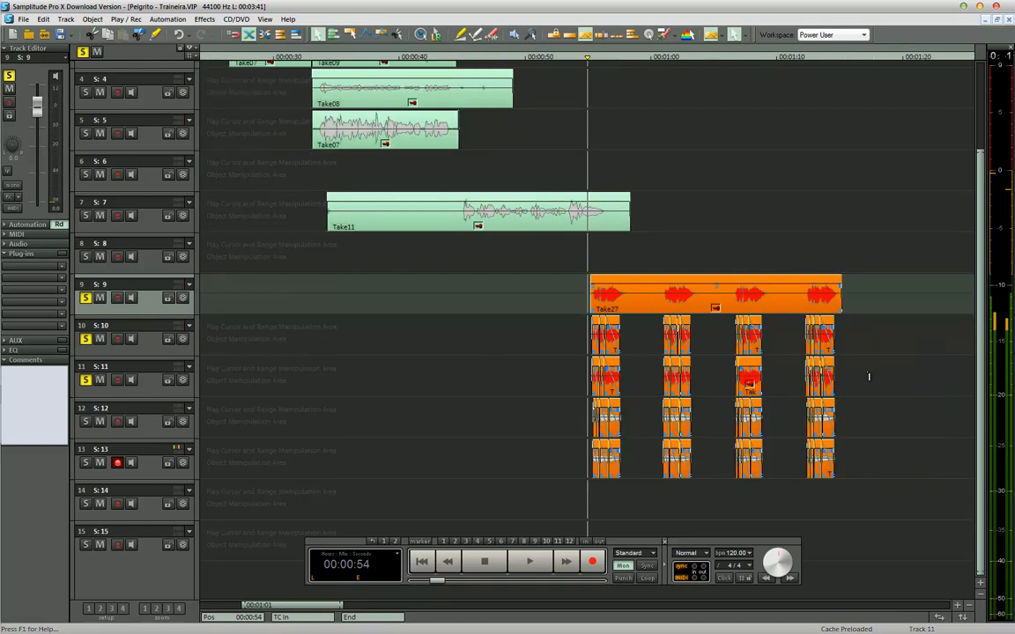
Select all doubling pieces on tracks 10 to 13 and add tracks 12 and 13 to the solo.
{"action": "left_click_drag", "start_coordinate": [853, 346], "coordinate": [563, 489]}
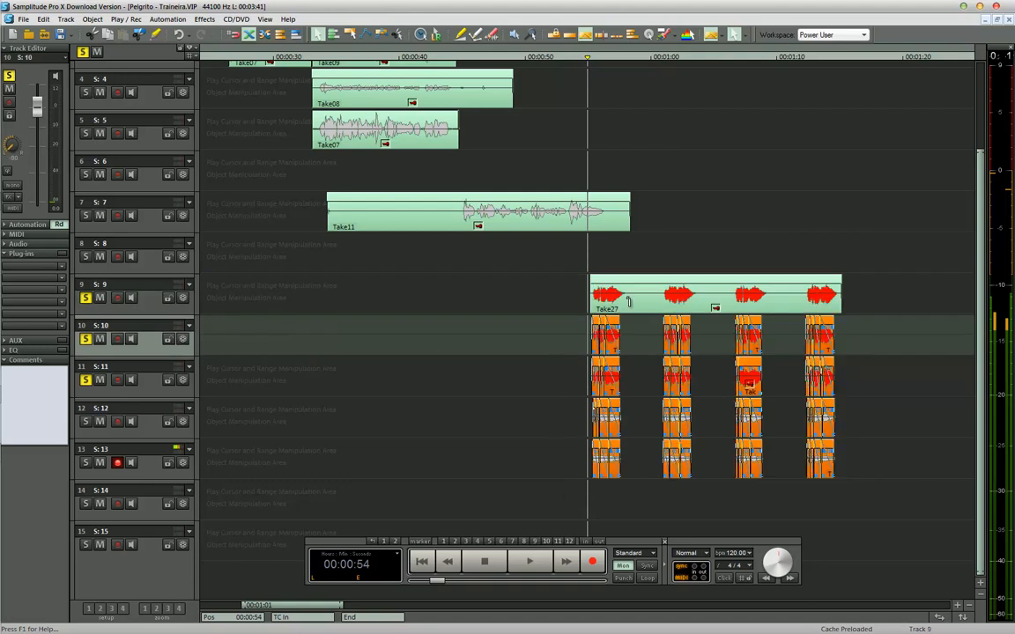
{"action": "left_click_drag", "start_coordinate": [858, 352], "coordinate": [527, 492]}
{"action": "left_click", "coordinate": [84, 422]}
{"action": "left_click", "coordinate": [86, 462]}
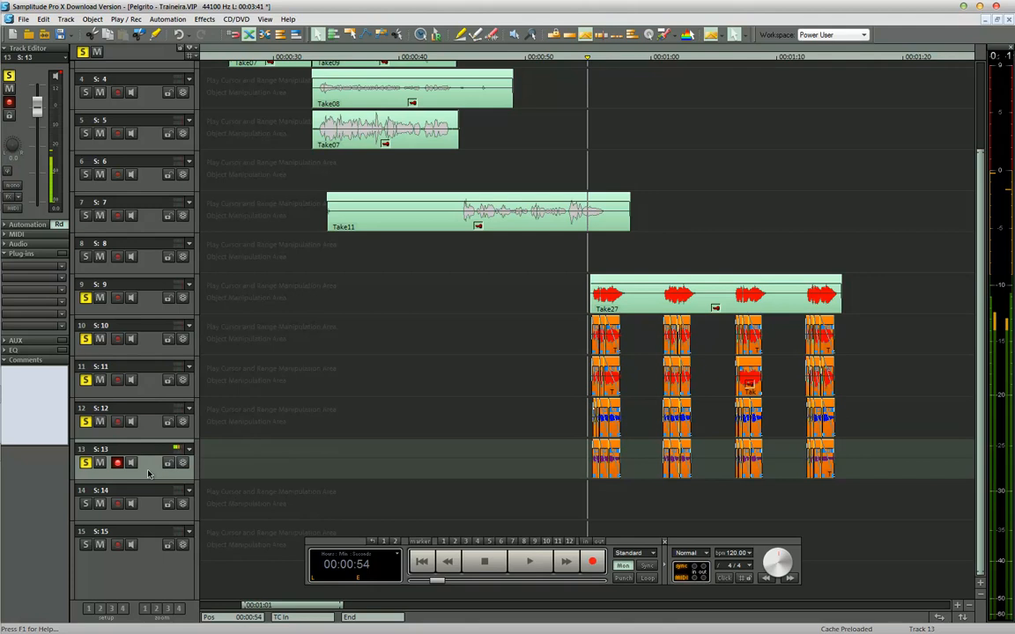
Play the five soloed vocal tracks together from 00:00:54 to check their timing.
{"action": "key", "text": "space"}
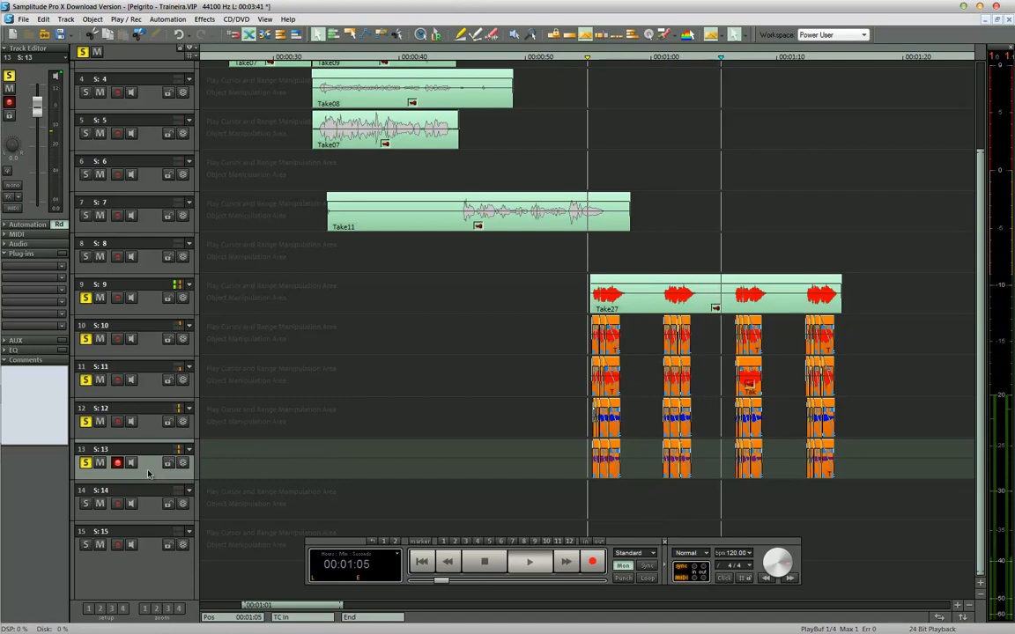
{"action": "key", "text": "space"}
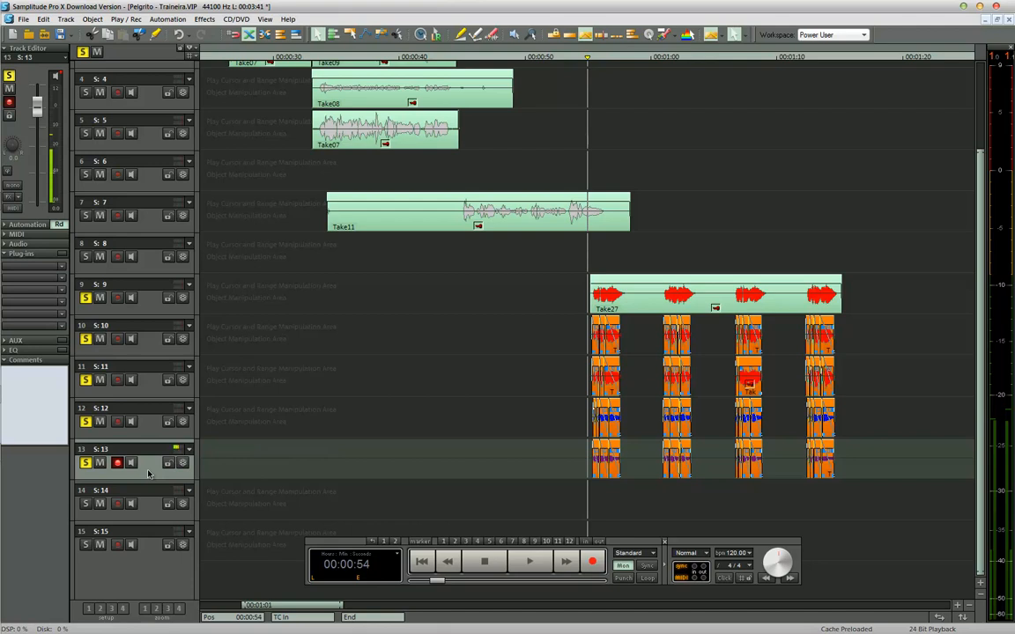
{"action": "key", "text": "space"}
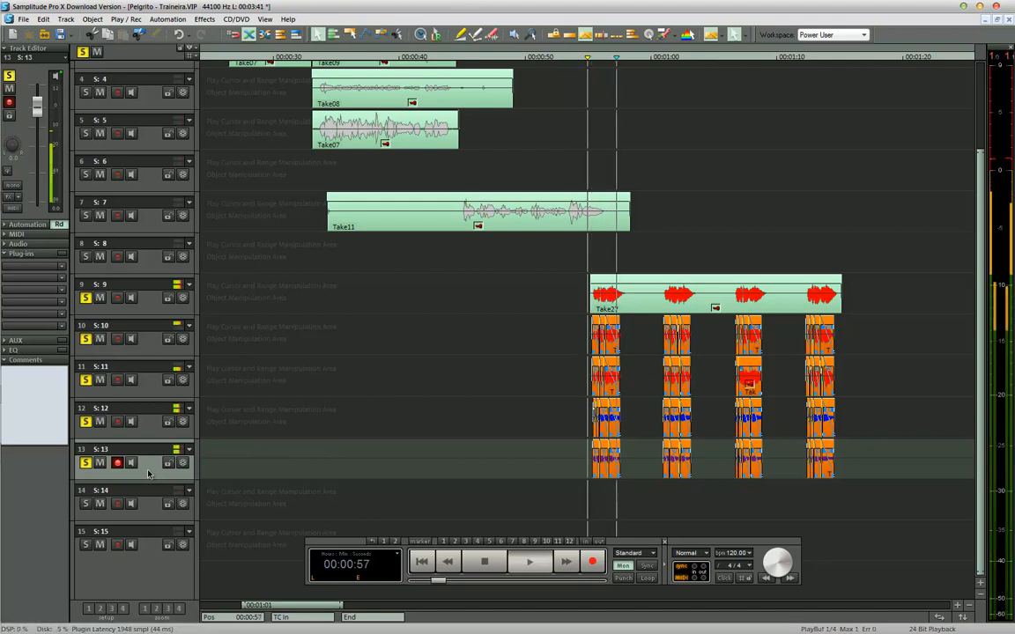
{"action": "key", "text": "space"}
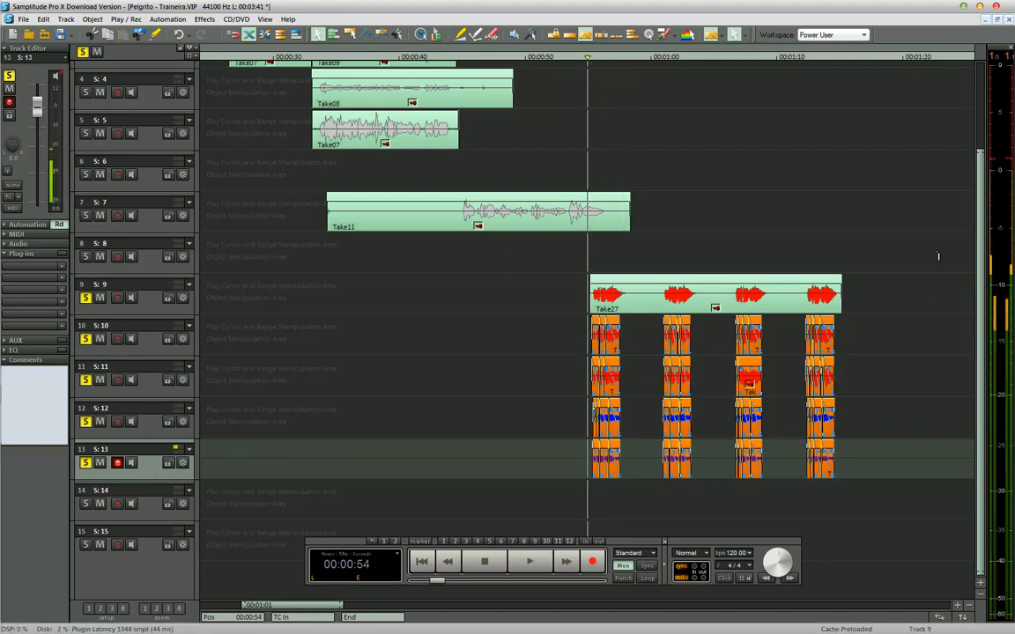
Temporarily solo the backing music on track 1 and play it with the vocals from 00:00:54.
{"action": "left_click_drag", "start_coordinate": [979, 151], "coordinate": [975, 5]}
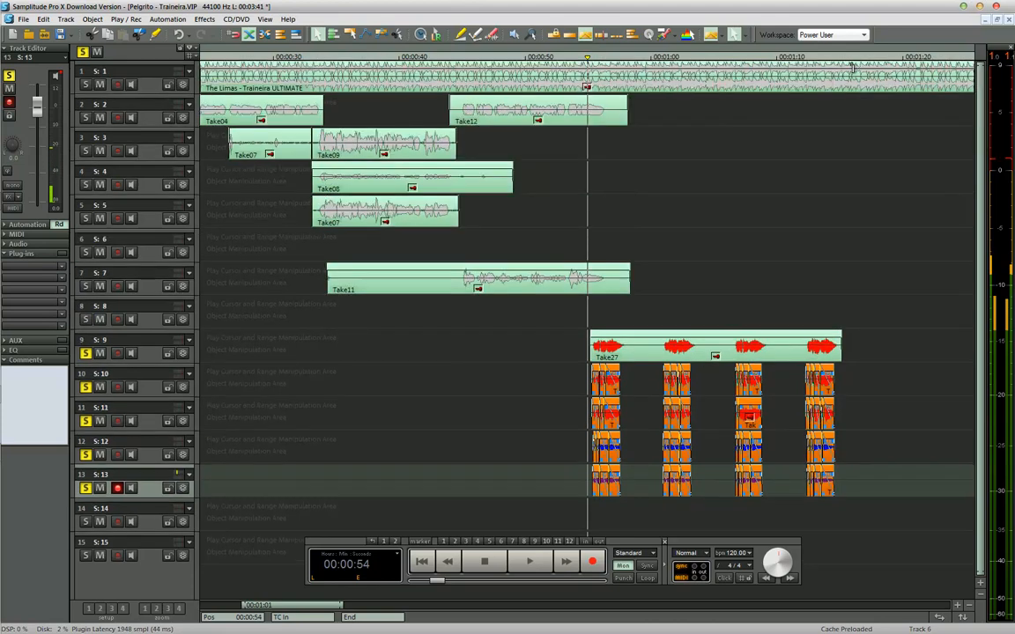
{"action": "left_click", "coordinate": [86, 84]}
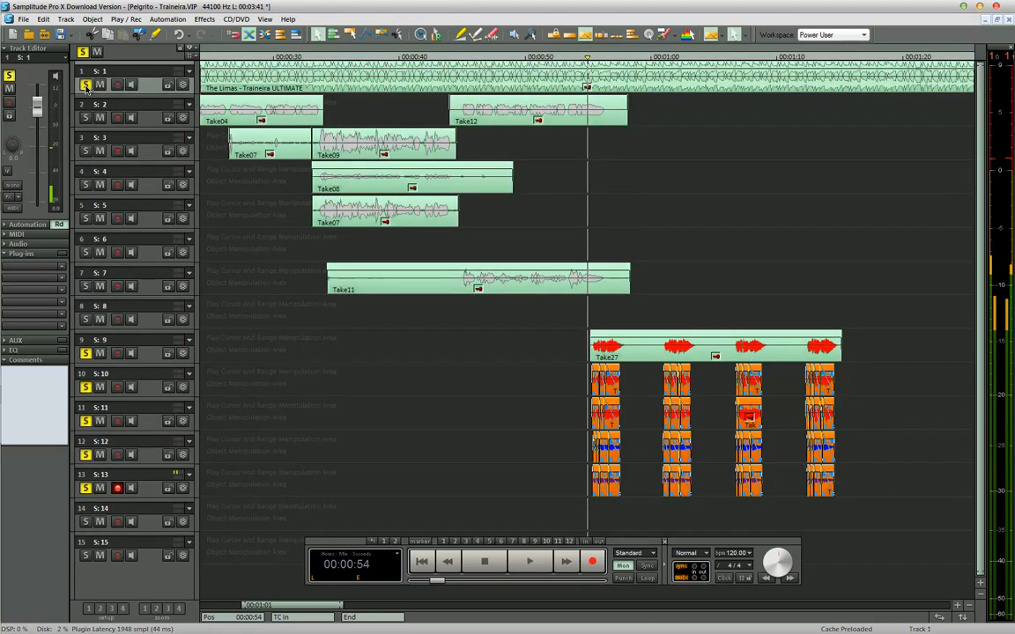
{"action": "key", "text": "space"}
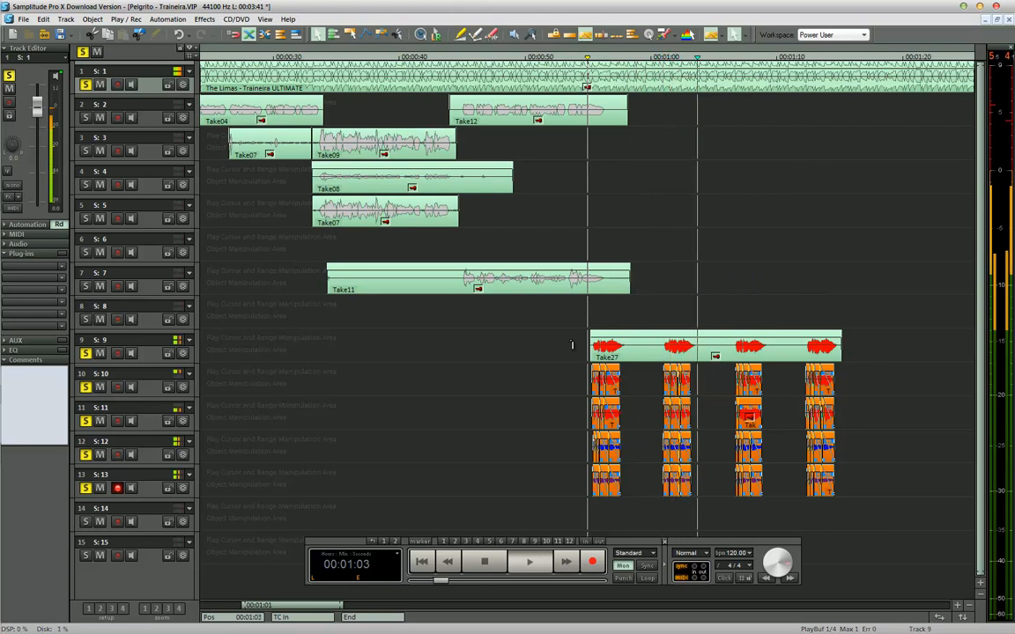
{"action": "key", "text": "ctrl+Up"}
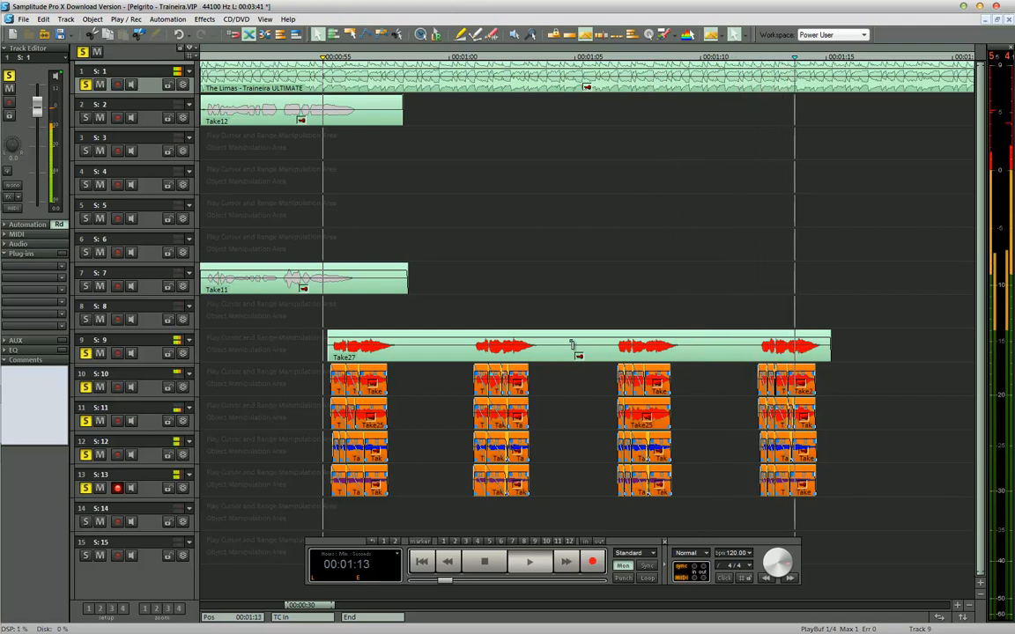
{"action": "key", "text": "space"}
{"action": "left_click", "coordinate": [85, 85]}
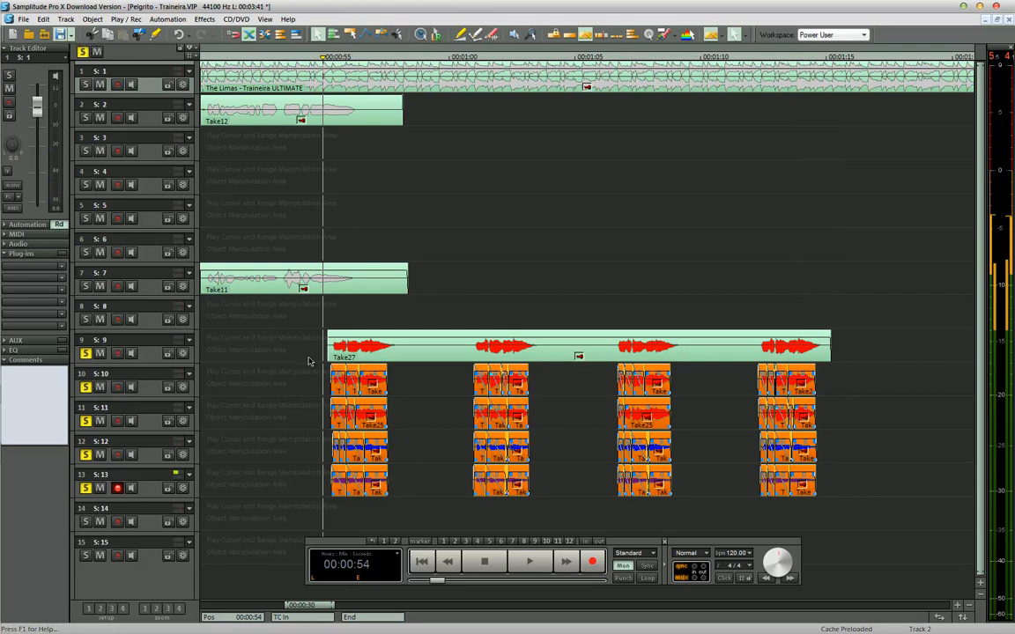
Save the project and replace the current solos with a solo on track 9 only.
{"action": "key", "text": "ctrl+s"}
{"action": "left_click", "coordinate": [308, 355]}
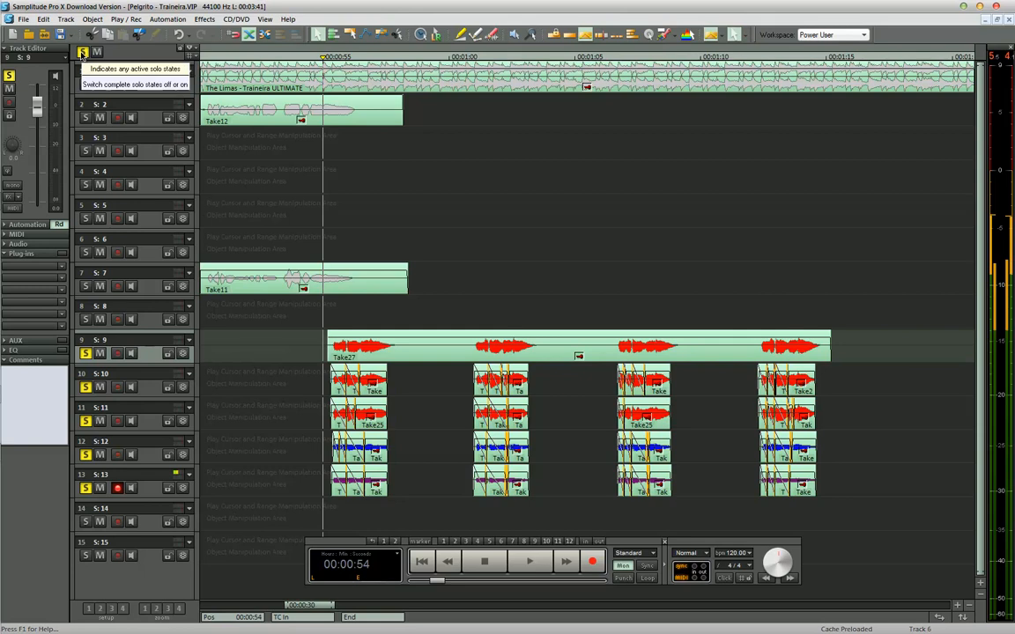
{"action": "left_click", "coordinate": [82, 53]}
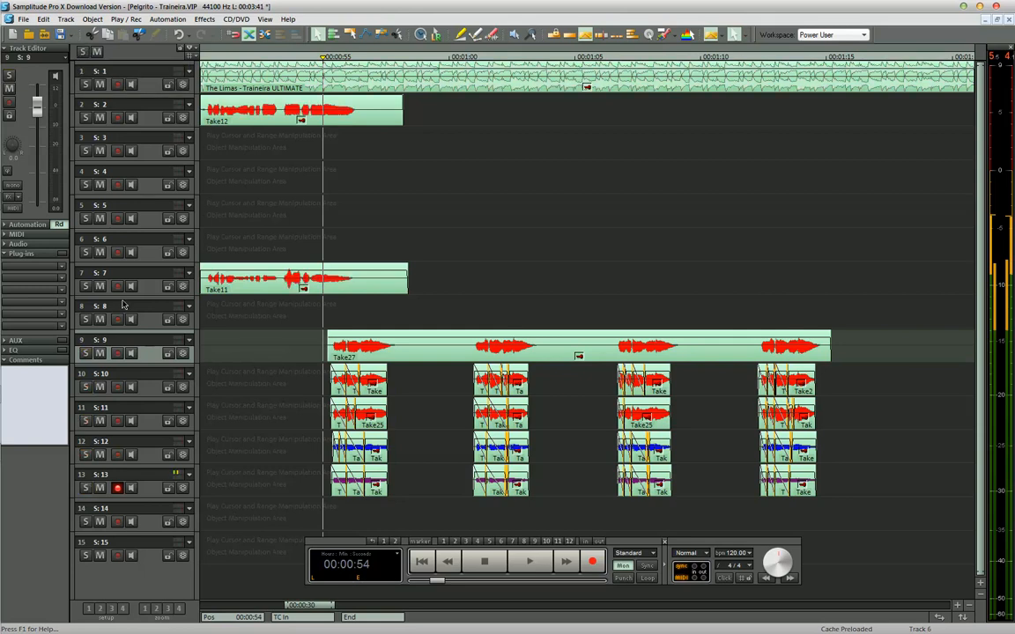
{"action": "left_click", "coordinate": [87, 354]}
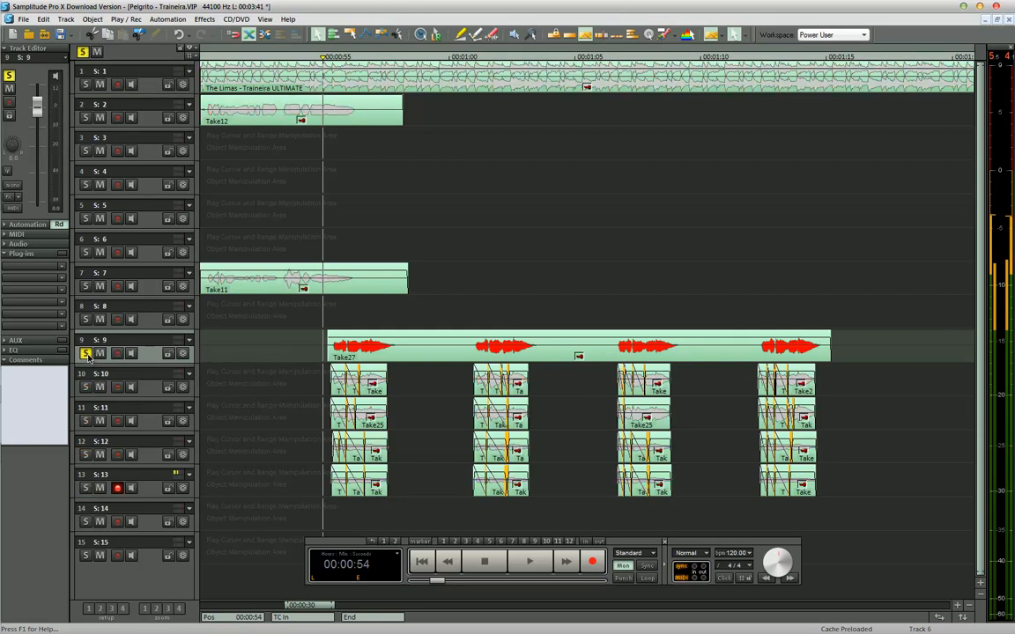
Open the offline Dynamics effect for Take27 on track 9.
{"action": "left_click", "coordinate": [394, 355]}
{"action": "right_click", "coordinate": [401, 354]}
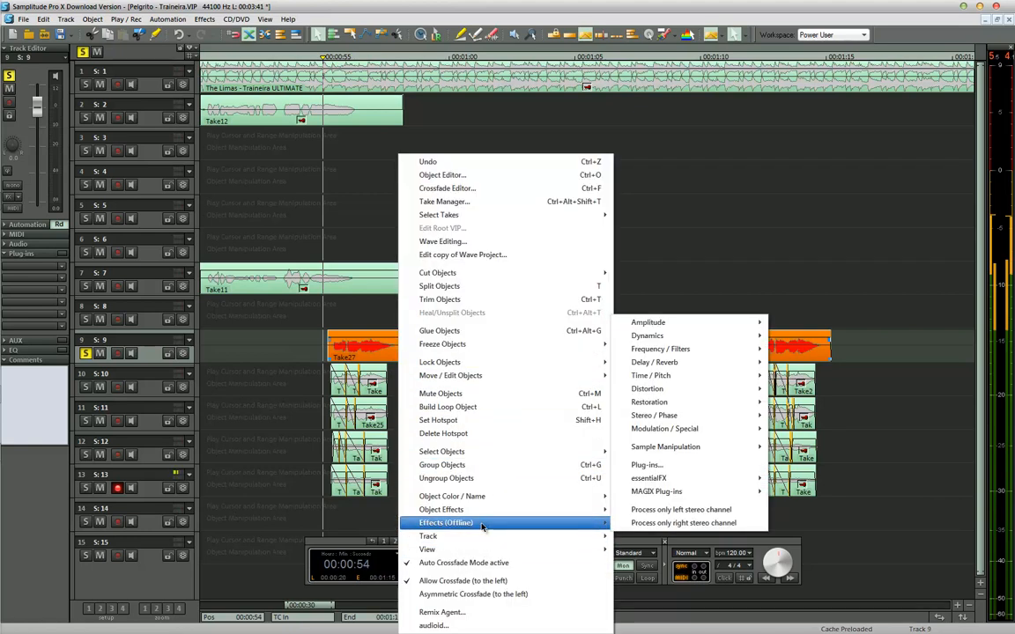
{"action": "mouse_move", "coordinate": [696, 327]}
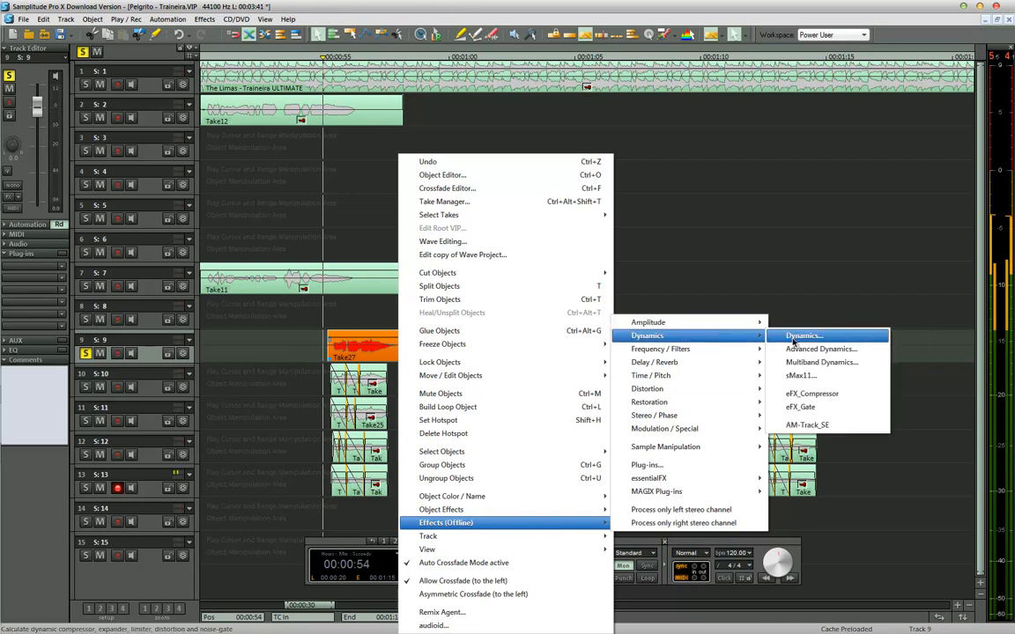
Open the offline Advanced Dynamics effect for the Take27 object on track 9 and load the FAST-ON PRO preset.
{"action": "left_click", "coordinate": [798, 336]}
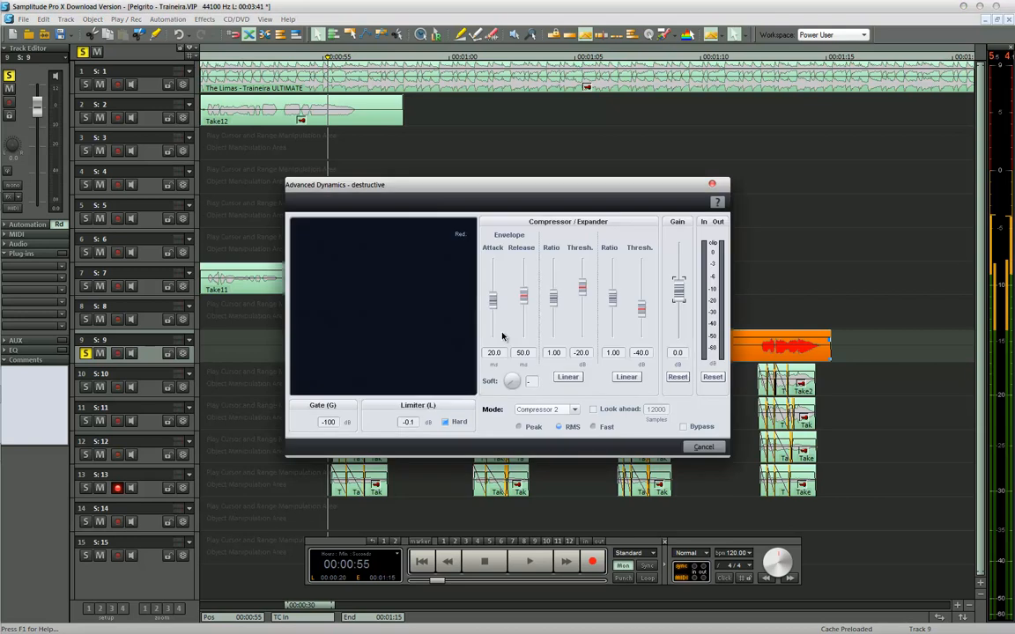
{"action": "left_click", "coordinate": [414, 204]}
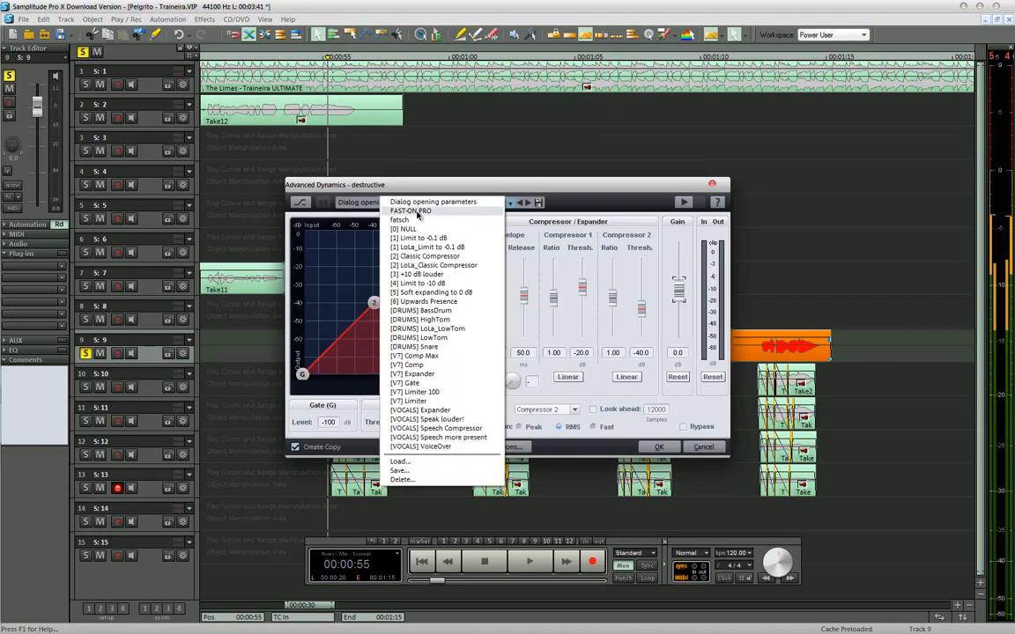
{"action": "left_click", "coordinate": [418, 215]}
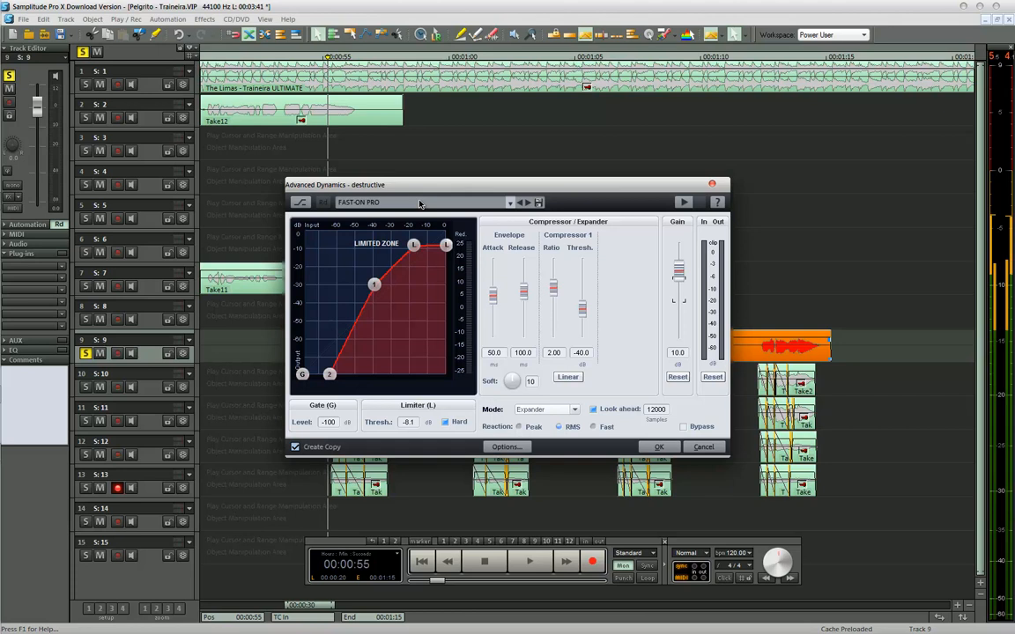
Try the [2] LoLa_Classic Compressor and [1] LoLa_Limit to -0.1 dB presets in the dynamics effect.
{"action": "left_click", "coordinate": [419, 204]}
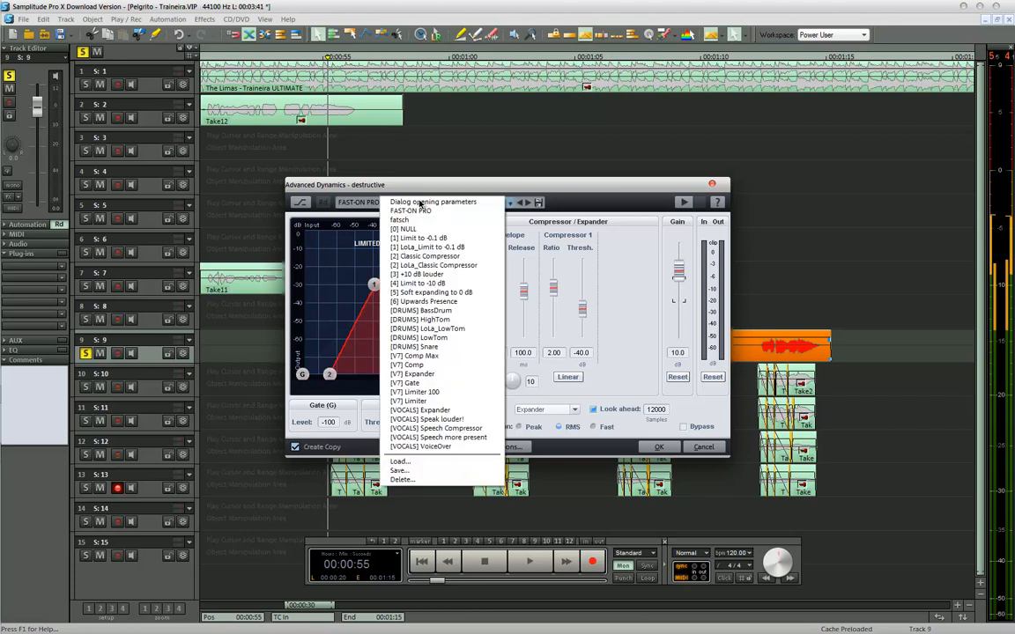
{"action": "left_click", "coordinate": [423, 265]}
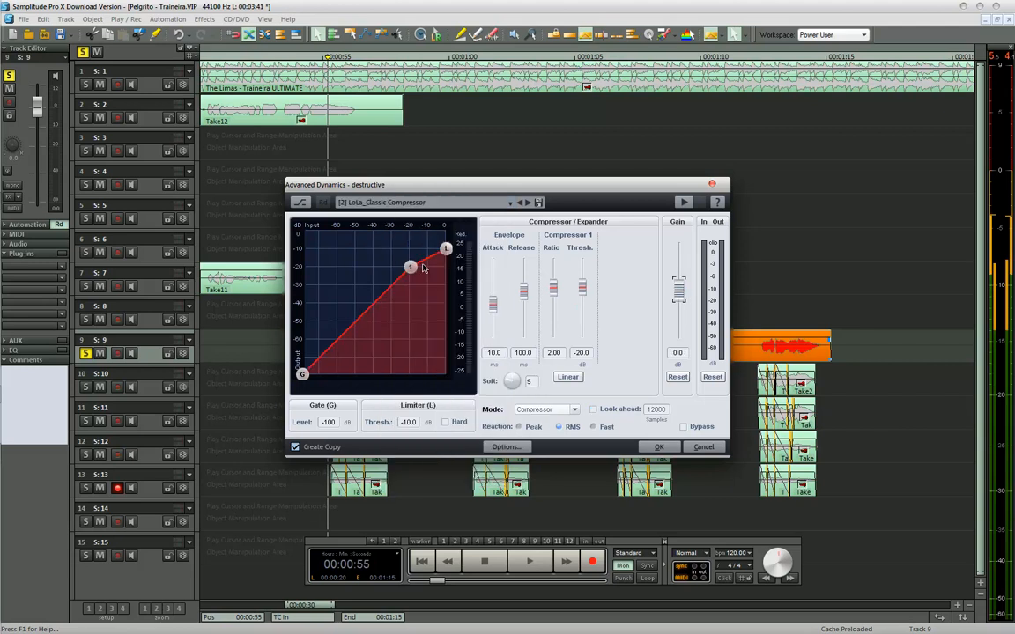
{"action": "left_click", "coordinate": [419, 204]}
{"action": "left_click", "coordinate": [421, 231]}
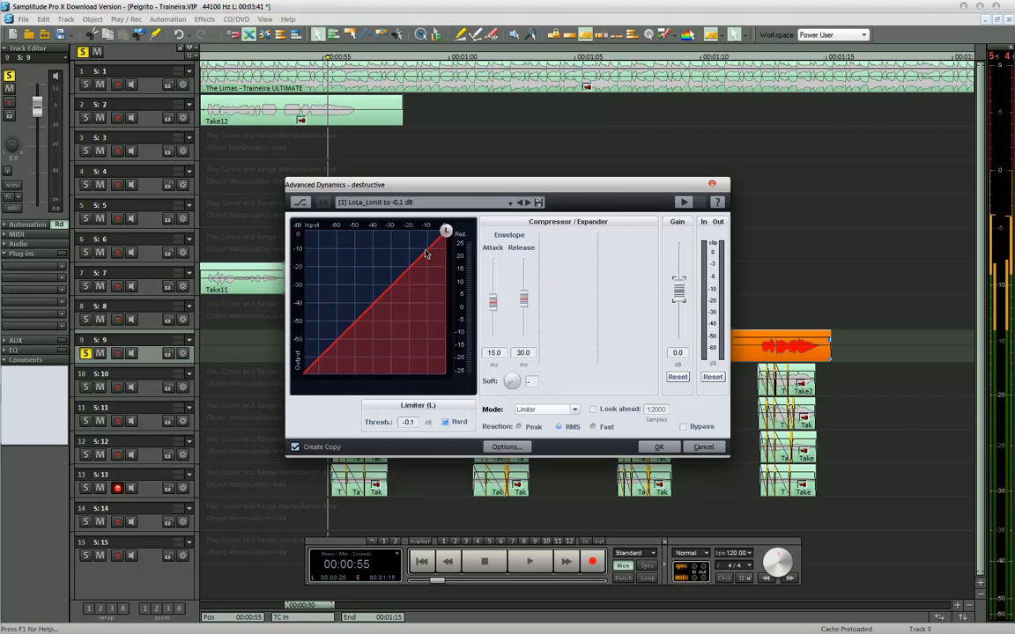
Load the [5] Soft expanding to 0 dB preset, lower its limiter threshold to -9.1 dB and apply the effect.
{"action": "left_click", "coordinate": [426, 208]}
{"action": "left_click", "coordinate": [431, 292]}
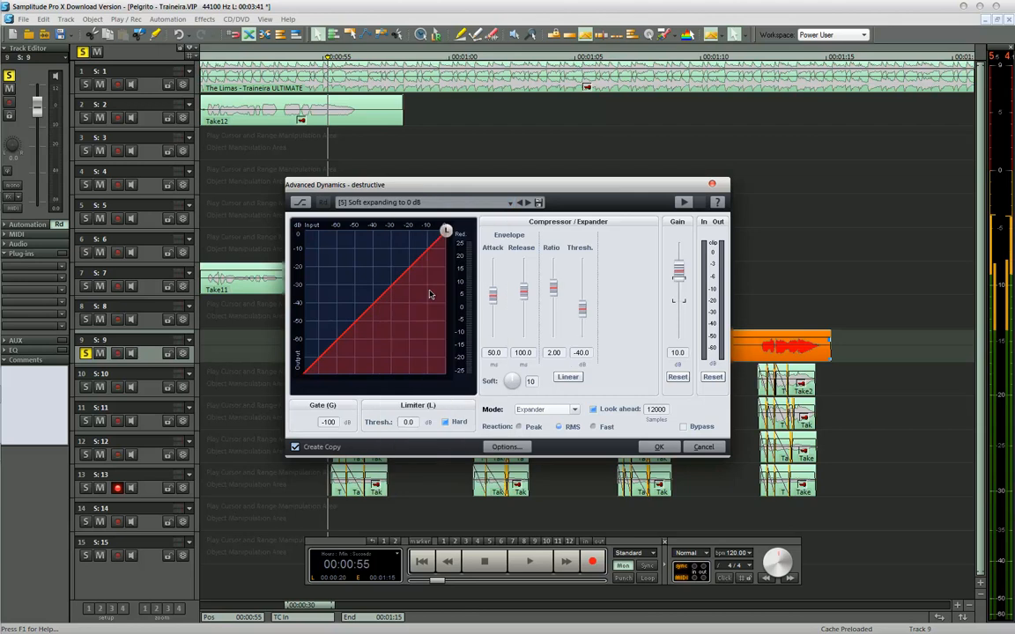
{"action": "left_click", "coordinate": [431, 203]}
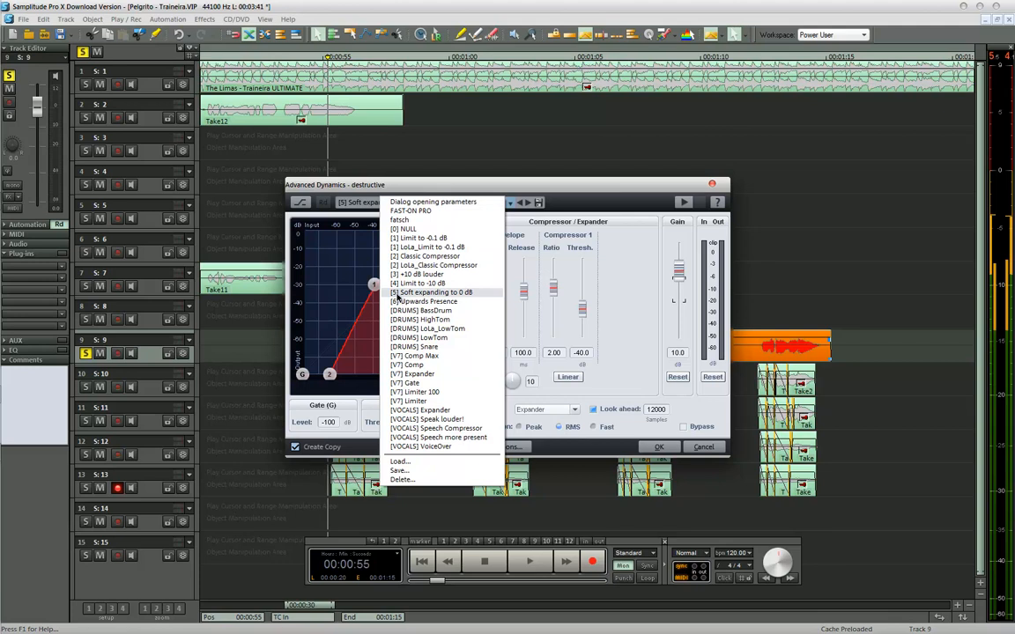
{"action": "left_click", "coordinate": [459, 296]}
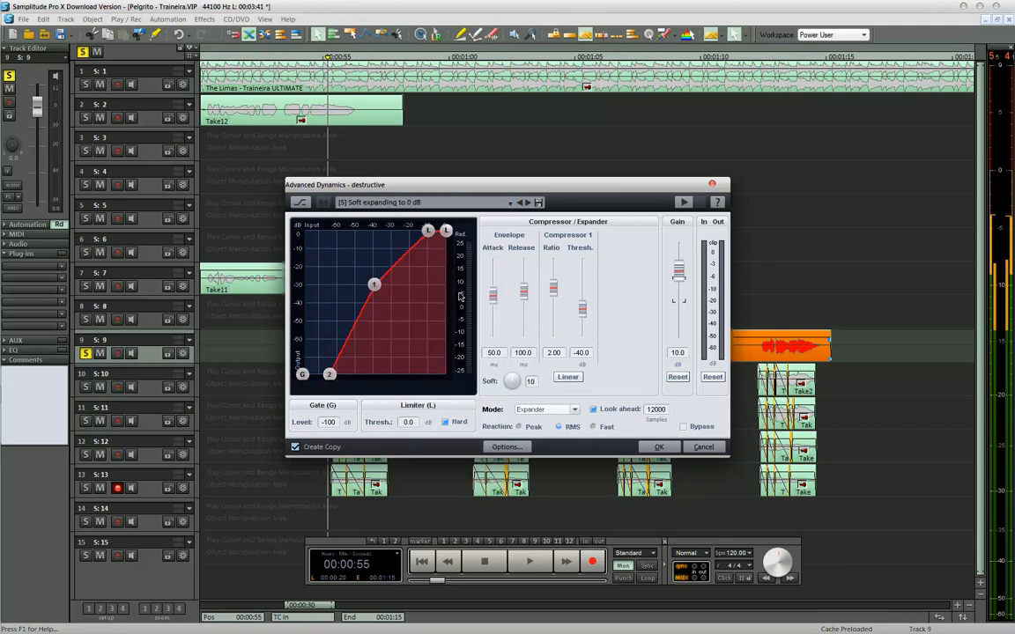
{"action": "left_click_drag", "start_coordinate": [447, 231], "coordinate": [370, 249]}
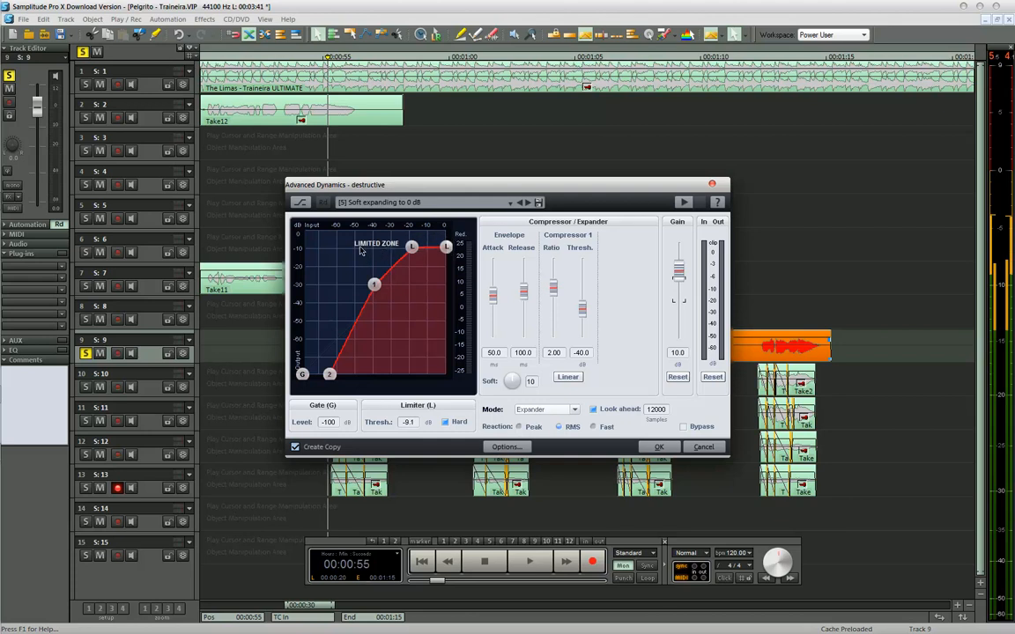
{"action": "left_click", "coordinate": [656, 447]}
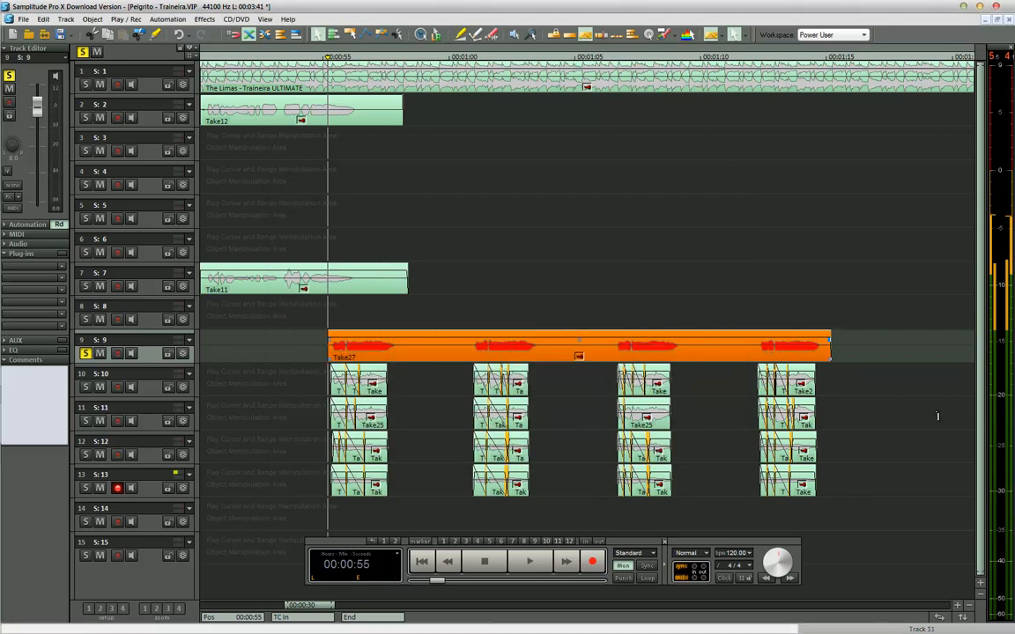
Enlarge the tracks and examine the gaps between the phrases of the processed Take27 object on track 9.
{"action": "left_click", "coordinate": [980, 584]}
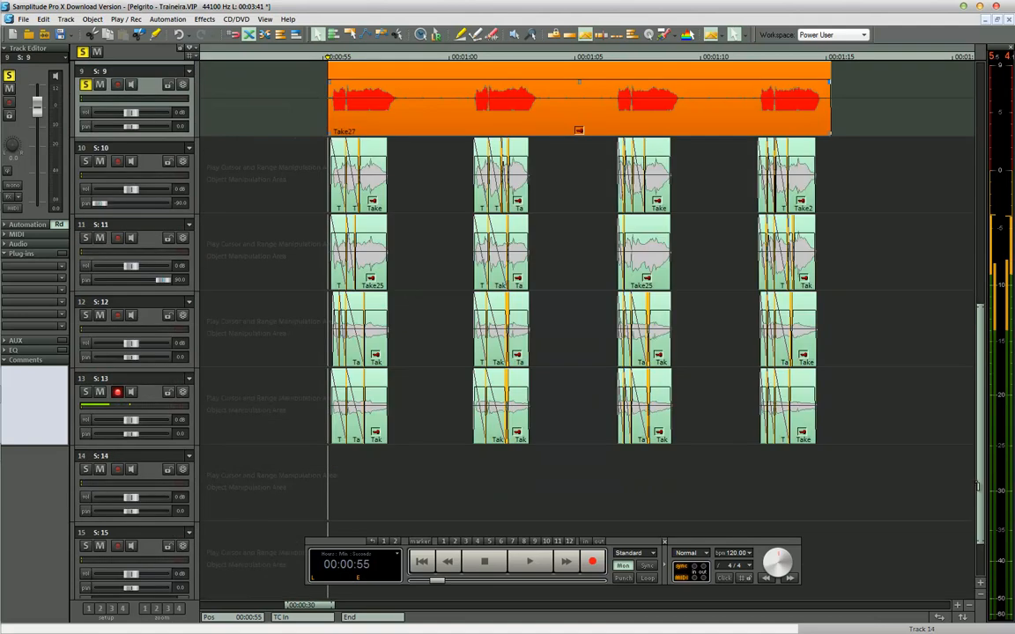
{"action": "scroll", "coordinate": [883, 405], "scroll_direction": "up", "scroll_amount": 2}
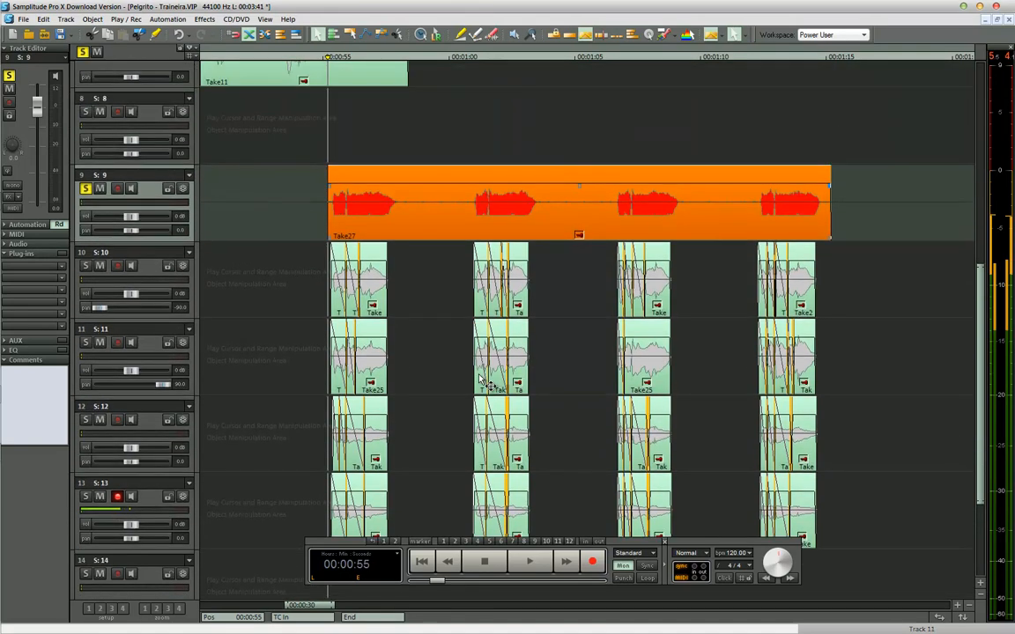
{"action": "left_click", "coordinate": [401, 198]}
{"action": "left_click", "coordinate": [470, 195]}
{"action": "left_click", "coordinate": [533, 211]}
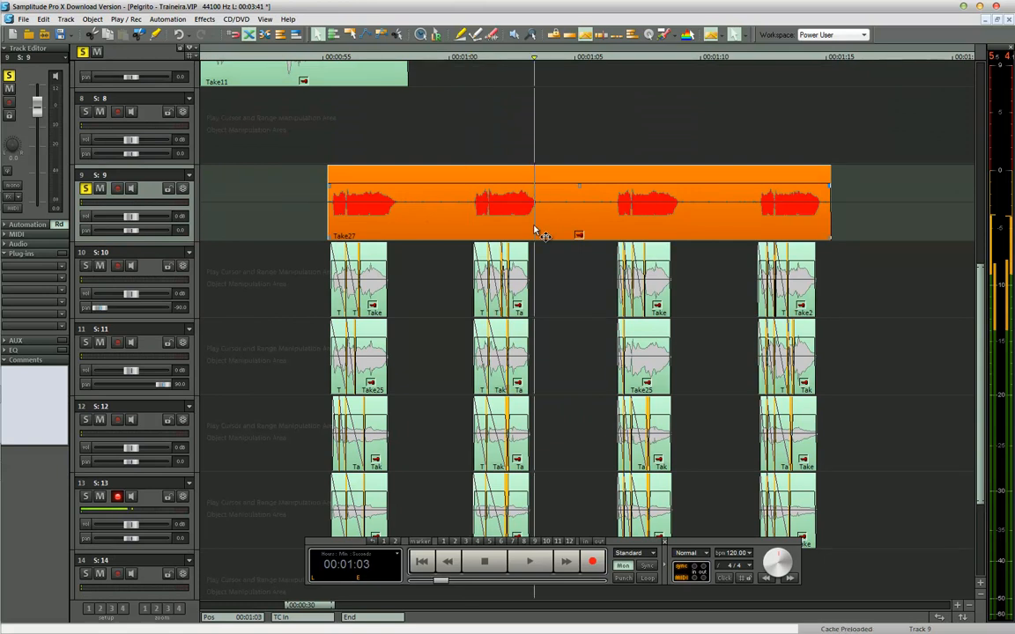
{"action": "left_click", "coordinate": [615, 192]}
{"action": "left_click", "coordinate": [681, 191]}
{"action": "left_click", "coordinate": [761, 186]}
Play the processed Take27 object on track 9 from its start, then stop playback.
{"action": "left_click", "coordinate": [327, 183]}
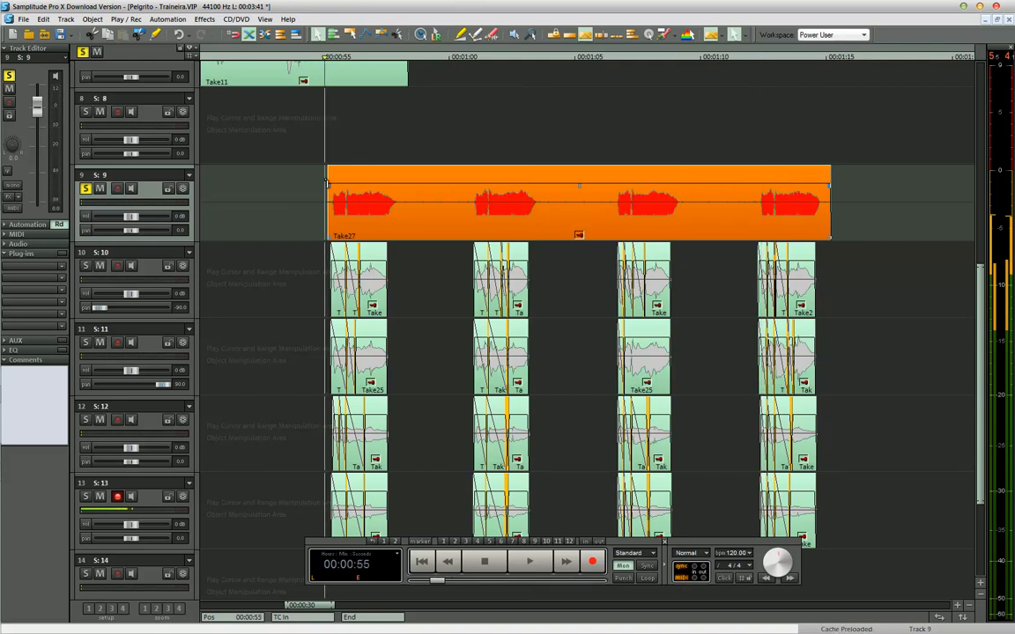
{"action": "key", "text": "space"}
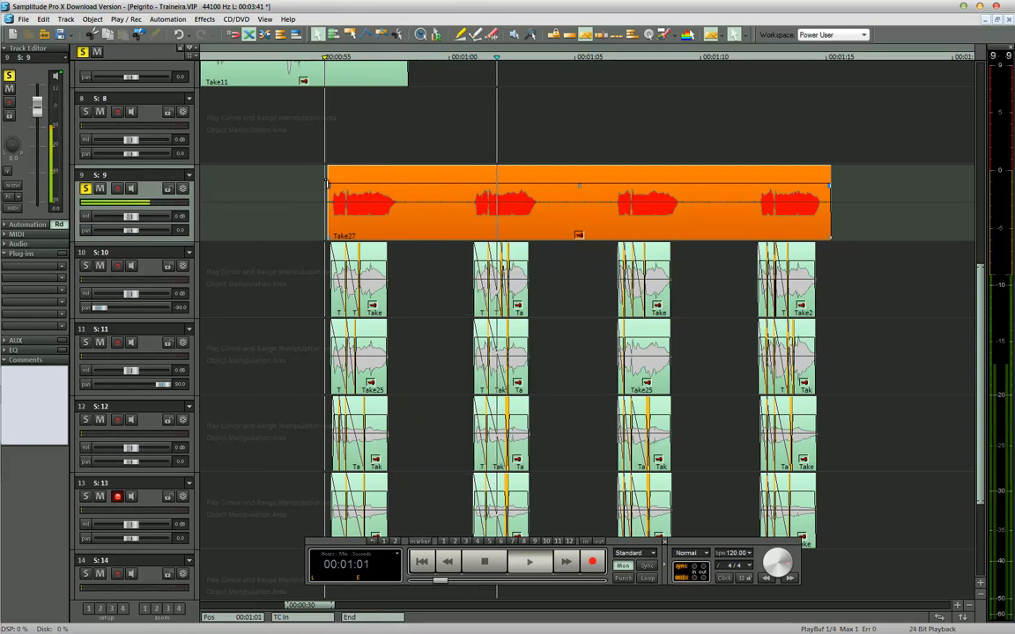
{"action": "key", "text": "space"}
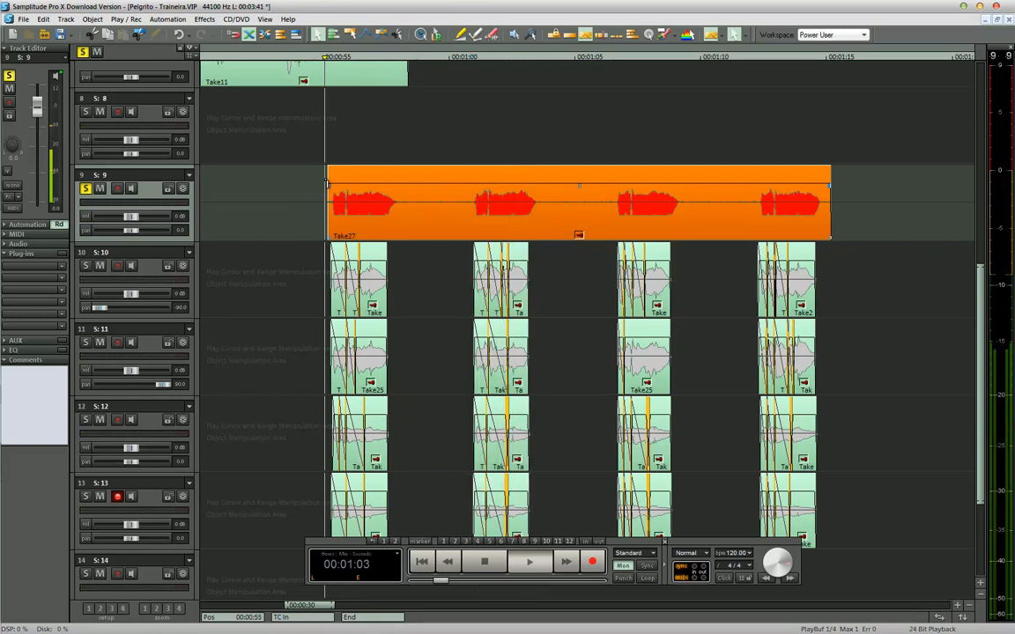
Split the Take27 object right after the first phrase and again just before the second phrase.
{"action": "left_click", "coordinate": [394, 187]}
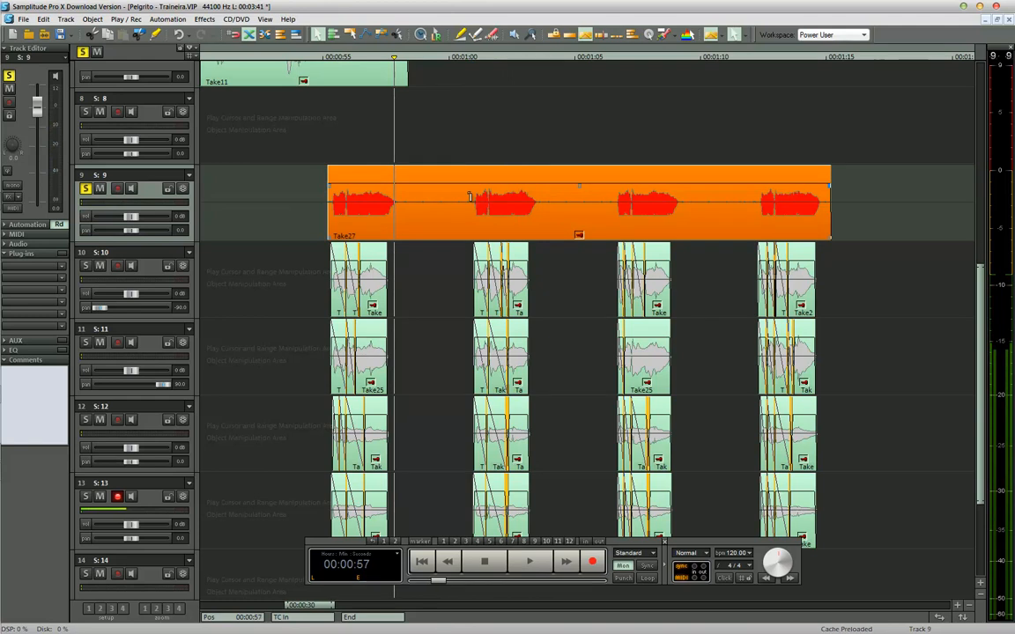
{"action": "key", "text": "ctrl+Up"}
{"action": "key", "text": "ctrl+Up"}
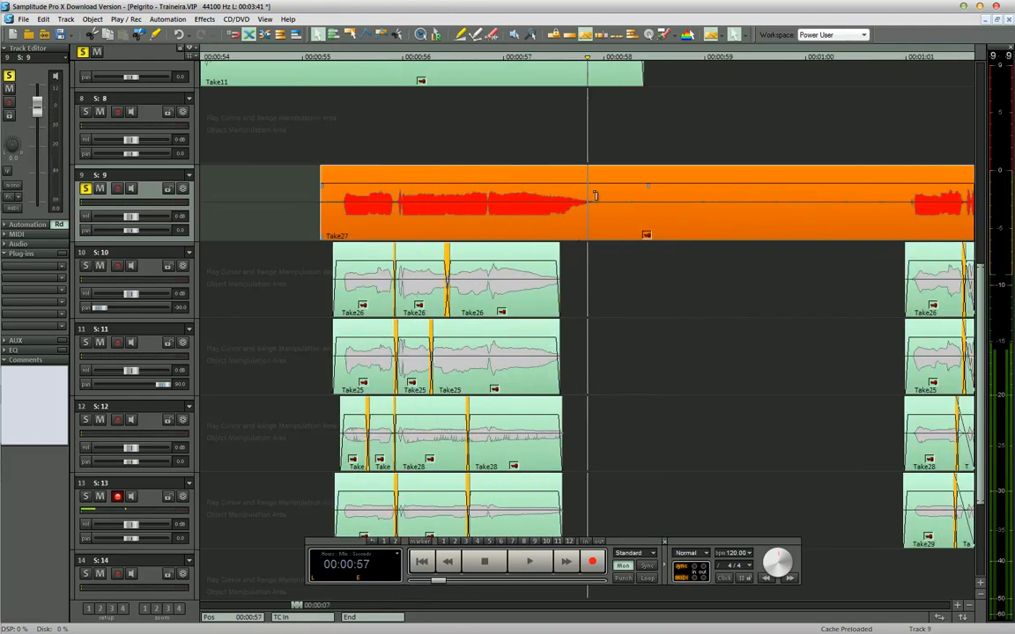
{"action": "key", "text": "t"}
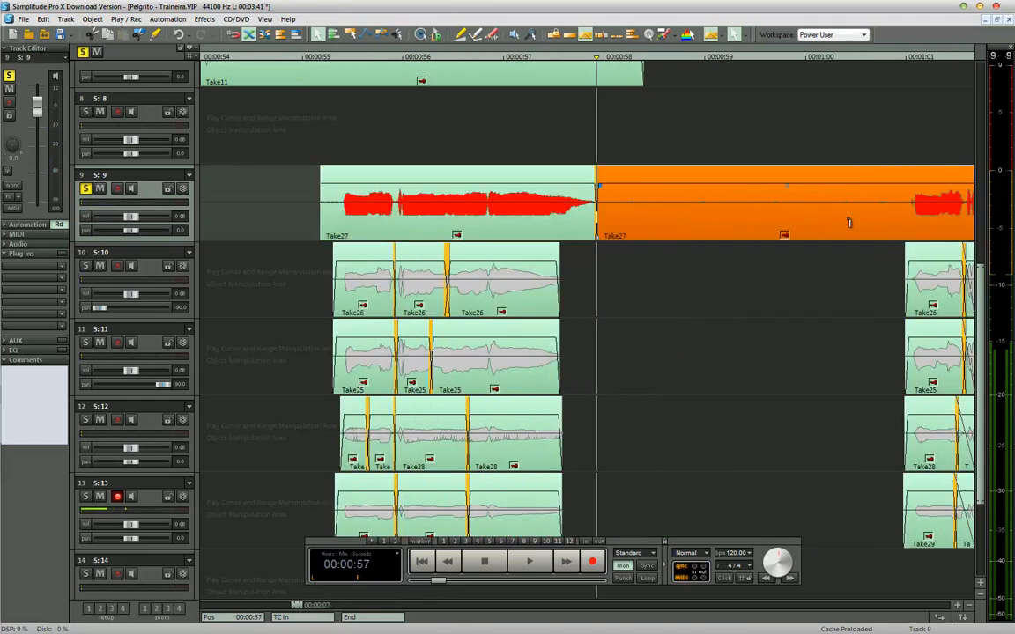
{"action": "left_click", "coordinate": [903, 182]}
{"action": "key", "text": "t"}
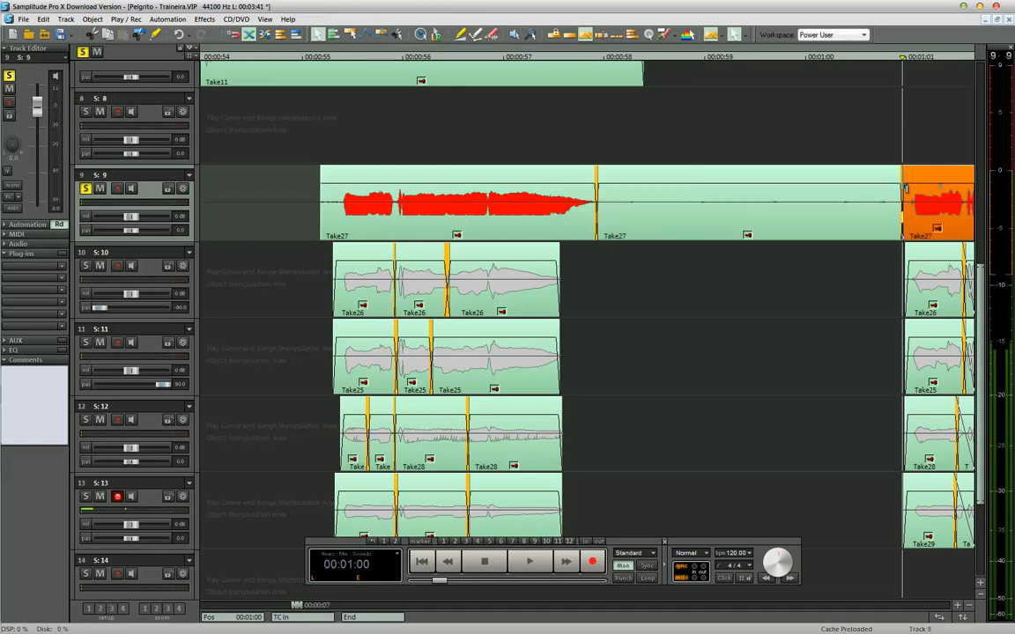
Split Take27 after the second phrase, before and after the third phrase, and before the fourth phrase.
{"action": "key", "text": "ctrl+Down"}
{"action": "key", "text": "ctrl+Down"}
{"action": "key", "text": "ctrl+Down"}
{"action": "left_click", "coordinate": [658, 192]}
{"action": "key", "text": "t"}
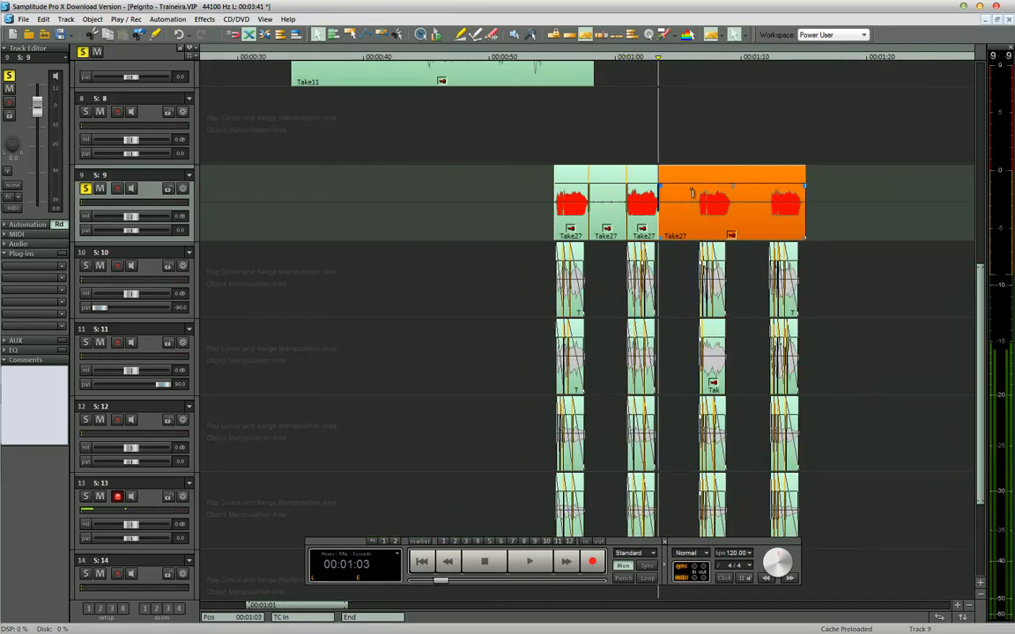
{"action": "left_click", "coordinate": [697, 194]}
{"action": "key", "text": "t"}
{"action": "left_click", "coordinate": [731, 195]}
{"action": "key", "text": "t"}
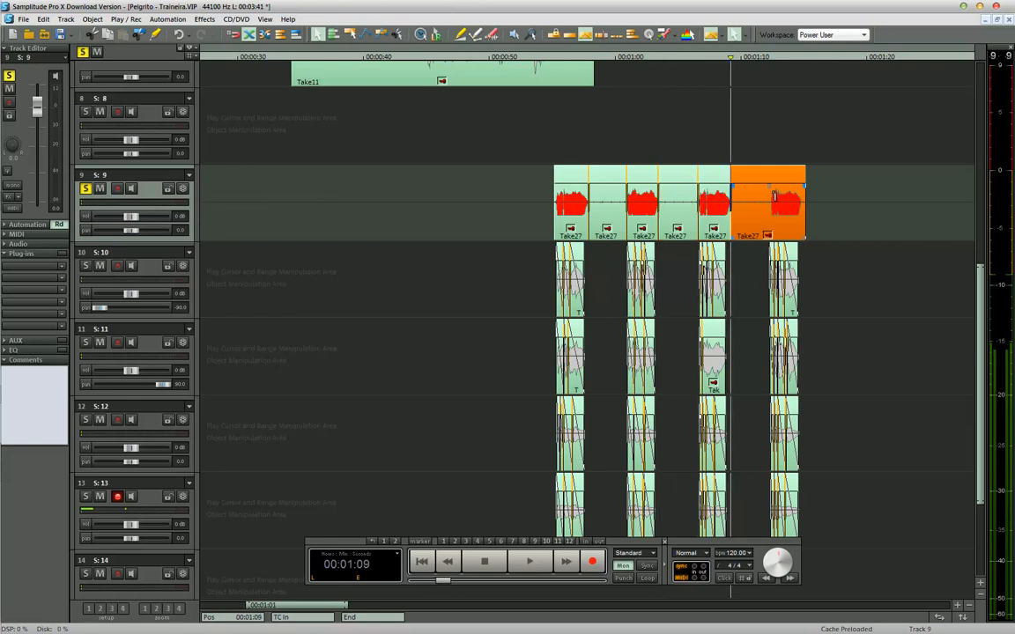
{"action": "left_click", "coordinate": [771, 196]}
{"action": "key", "text": "t"}
Delete the three silent segments between the four phrases on track 9.
{"action": "left_click", "coordinate": [748, 203]}
{"action": "left_click", "coordinate": [678, 202], "text": "shift"}
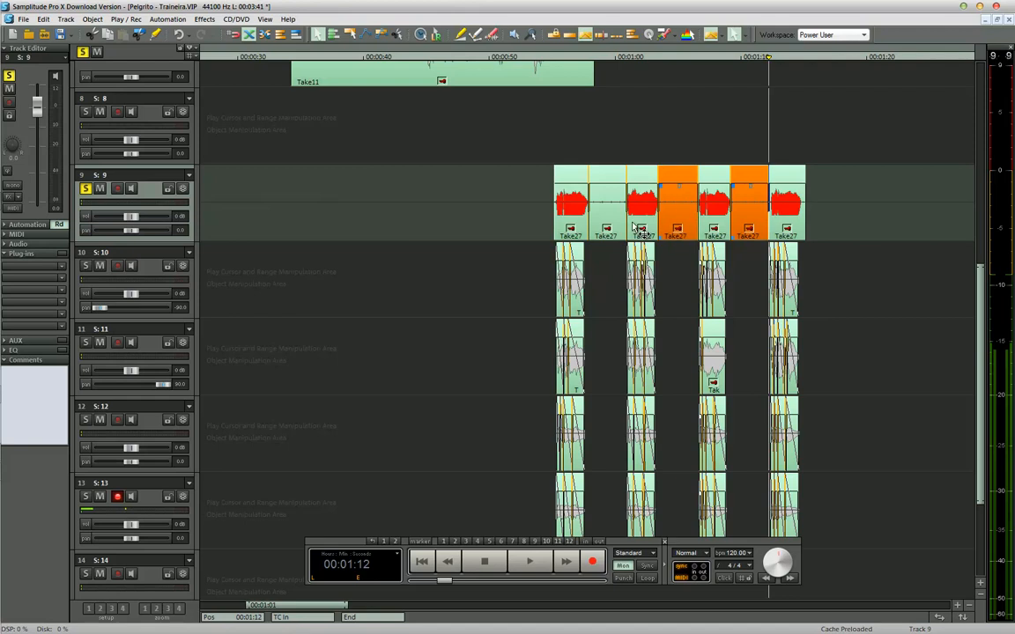
{"action": "left_click", "coordinate": [608, 211], "text": "shift"}
{"action": "key", "text": "Delete"}
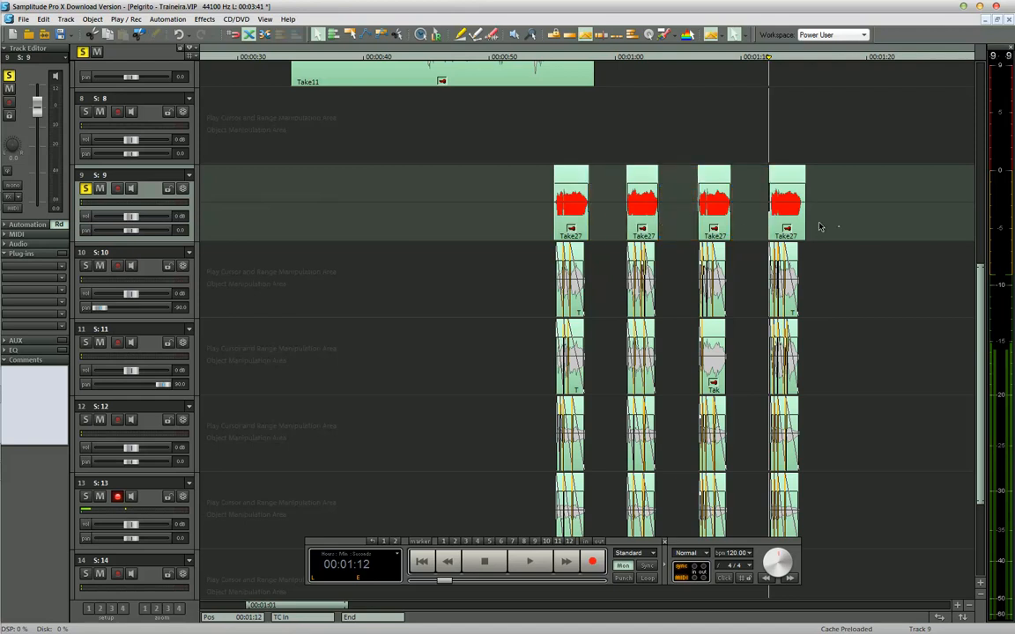
Select the four remaining segments on track 9 and, during playback, trim their starts closer to the phrases.
{"action": "left_click_drag", "start_coordinate": [843, 226], "coordinate": [543, 189]}
{"action": "left_click", "coordinate": [554, 194]}
{"action": "key", "text": "space"}
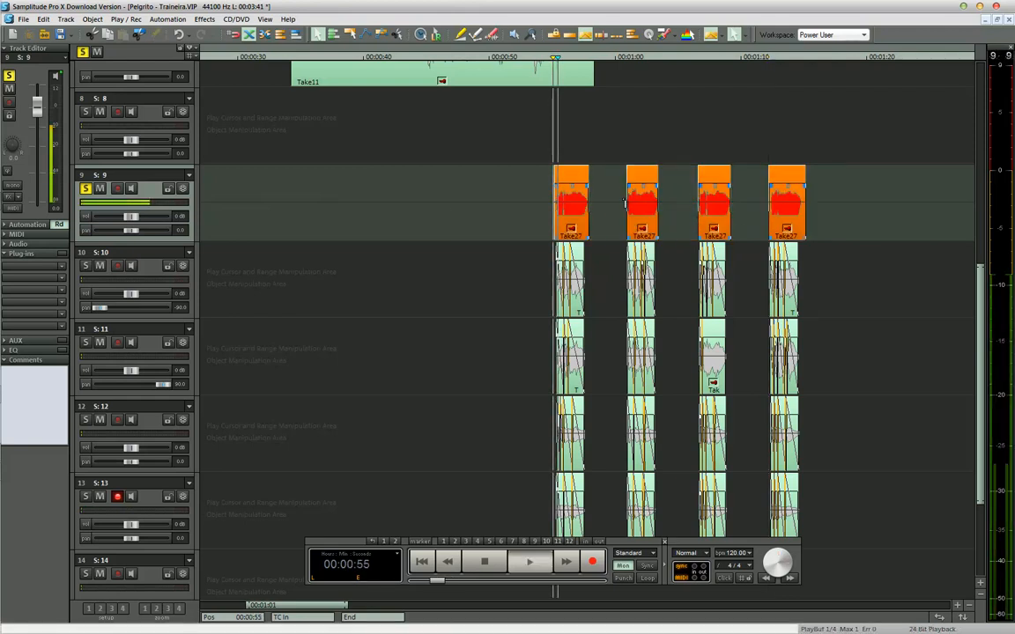
{"action": "key", "text": "ctrl+Up"}
{"action": "key", "text": "ctrl+Up"}
{"action": "key", "text": "ctrl+Up"}
{"action": "key", "text": "ctrl+Up"}
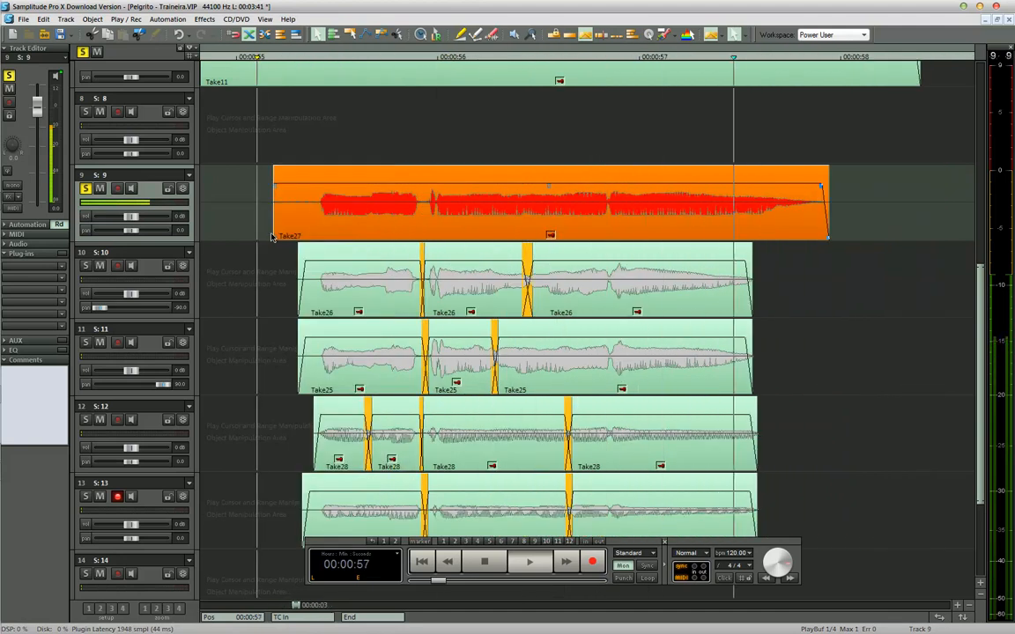
{"action": "left_click_drag", "start_coordinate": [274, 236], "coordinate": [313, 235]}
Check the trimmed segment starts on track 9 up close while listening to the phrases, then stop playback.
{"action": "key", "text": "ctrl+Down"}
{"action": "key", "text": "ctrl+Down"}
{"action": "key", "text": "ctrl+Up"}
{"action": "key", "text": "ctrl+Up"}
{"action": "key", "text": "ctrl+Up"}
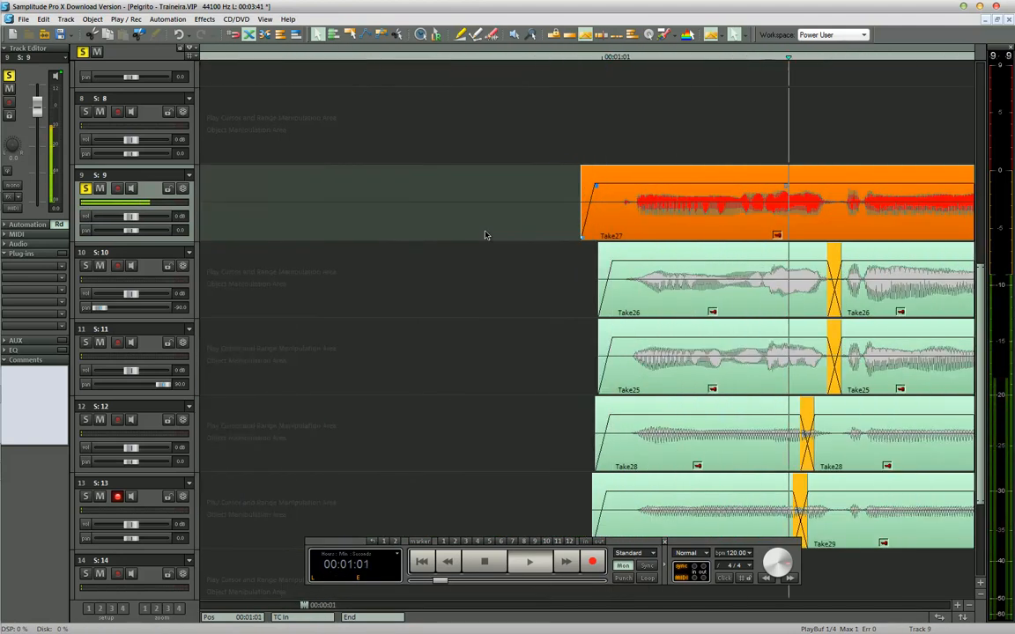
{"action": "key", "text": "ctrl+Down"}
{"action": "key", "text": "ctrl+Down"}
{"action": "key", "text": "ctrl+Down"}
{"action": "key", "text": "ctrl+Down"}
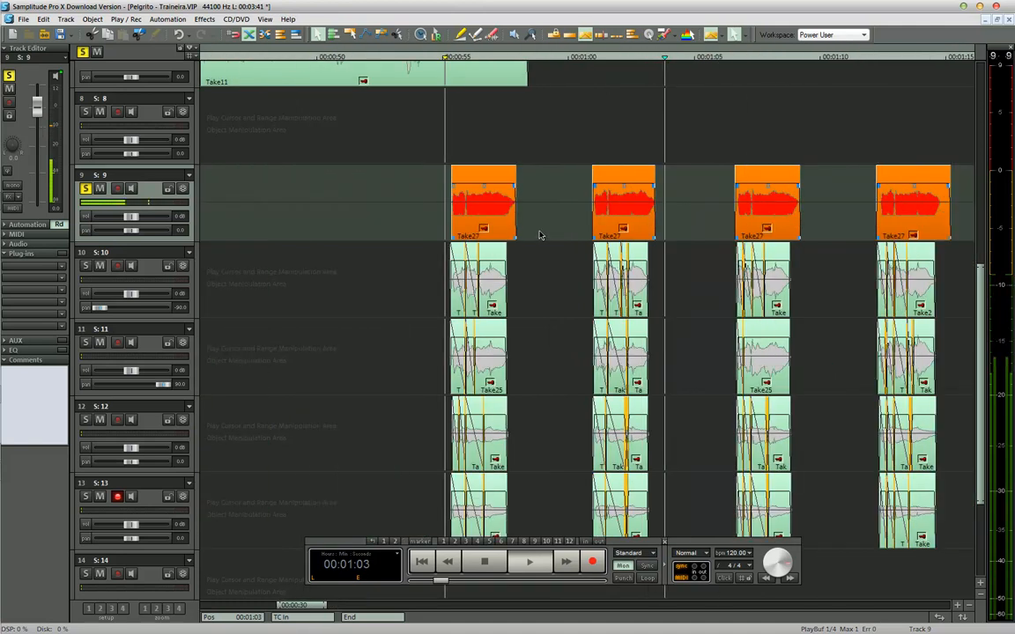
{"action": "key", "text": "space"}
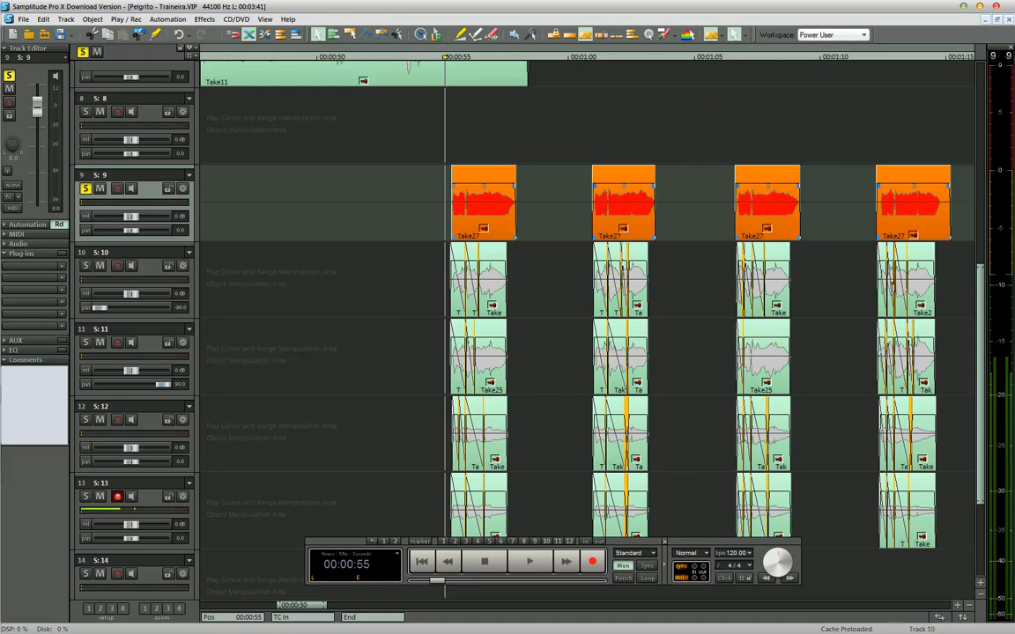
Deselect the four track 9 segments and bring all upper tracks into a closer view around 00:00:55.
{"action": "left_click_drag", "start_coordinate": [981, 269], "coordinate": [973, 37]}
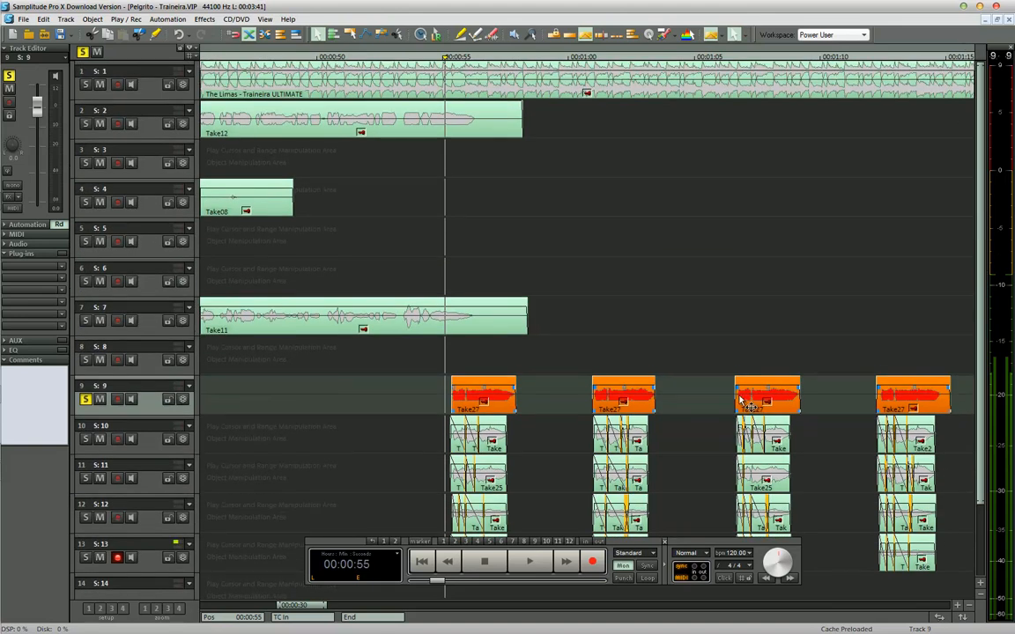
{"action": "left_click", "coordinate": [246, 361]}
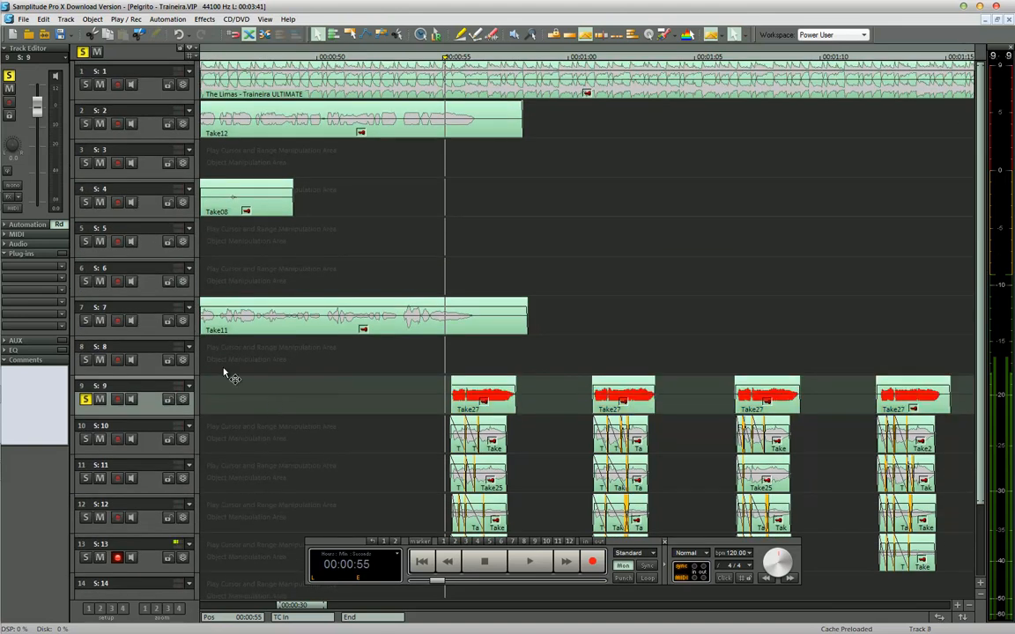
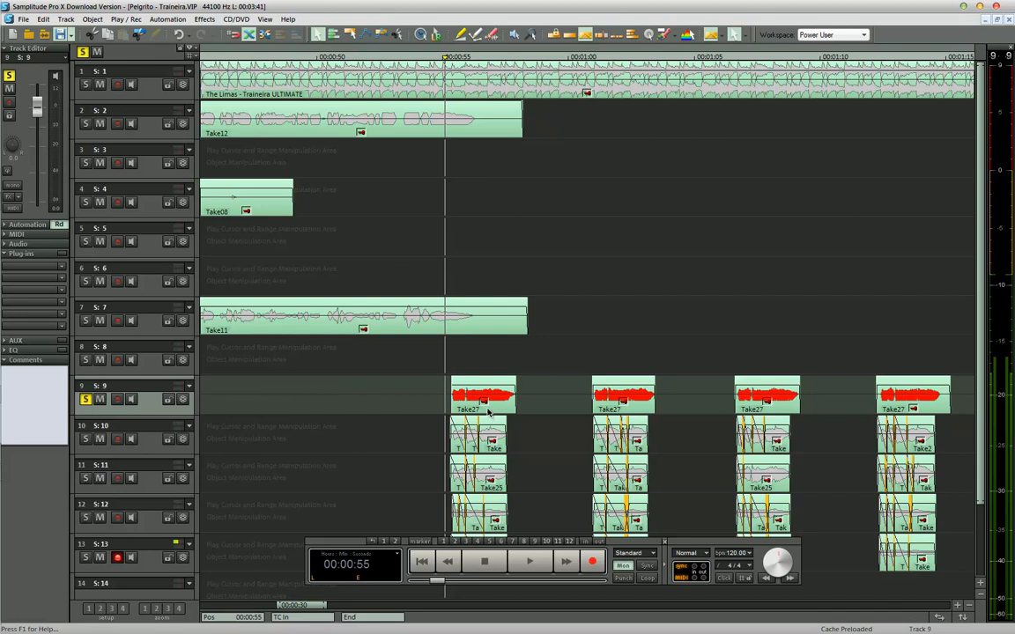
{"action": "key", "text": "ctrl+Up"}
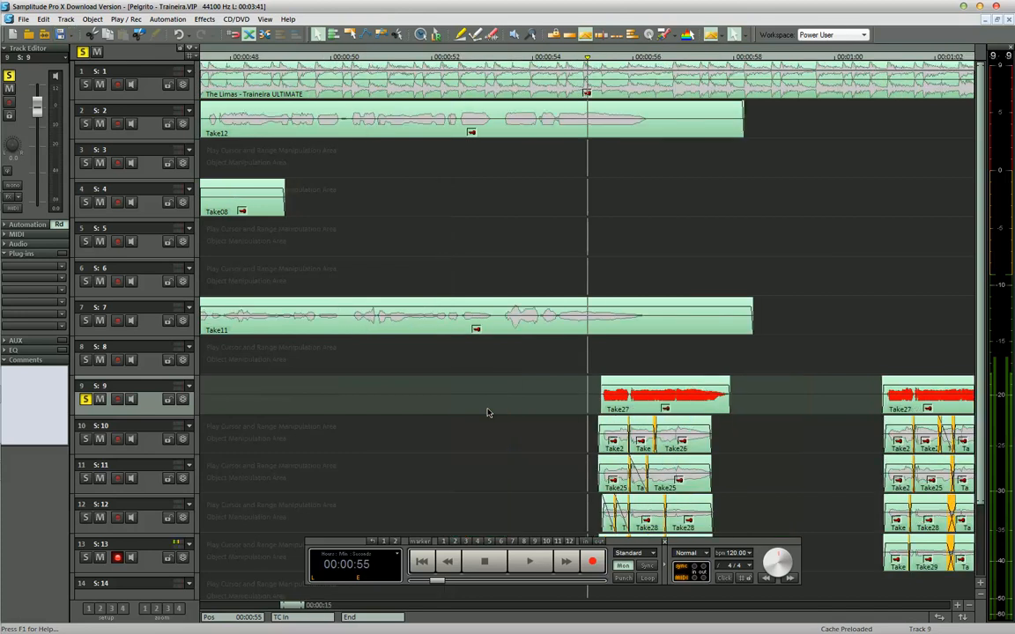
{"action": "key", "text": "ctrl+Up"}
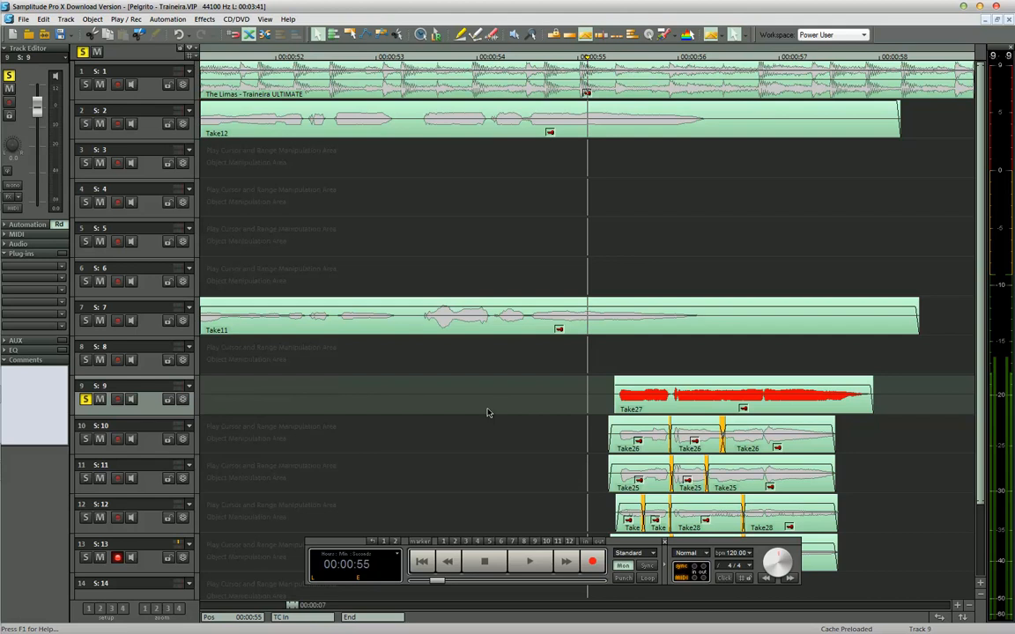
Set the playback position just before track 9's first phrase, arm the track and insert Multiband Dynamics on it.
{"action": "left_click", "coordinate": [610, 393]}
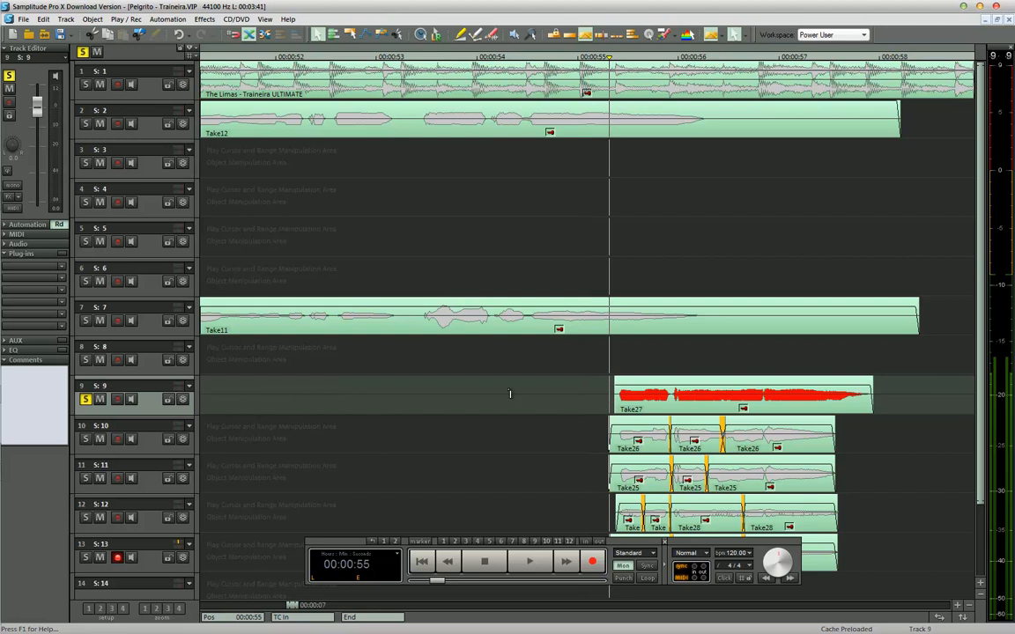
{"action": "left_click", "coordinate": [118, 399]}
{"action": "left_click", "coordinate": [58, 264]}
{"action": "mouse_move", "coordinate": [69, 291]}
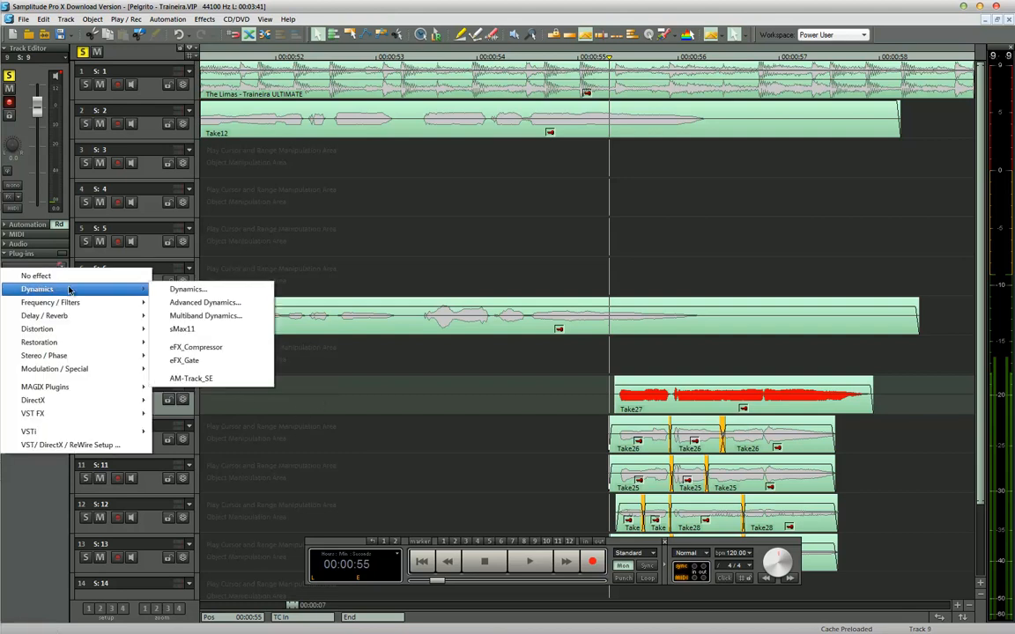
{"action": "left_click", "coordinate": [205, 315]}
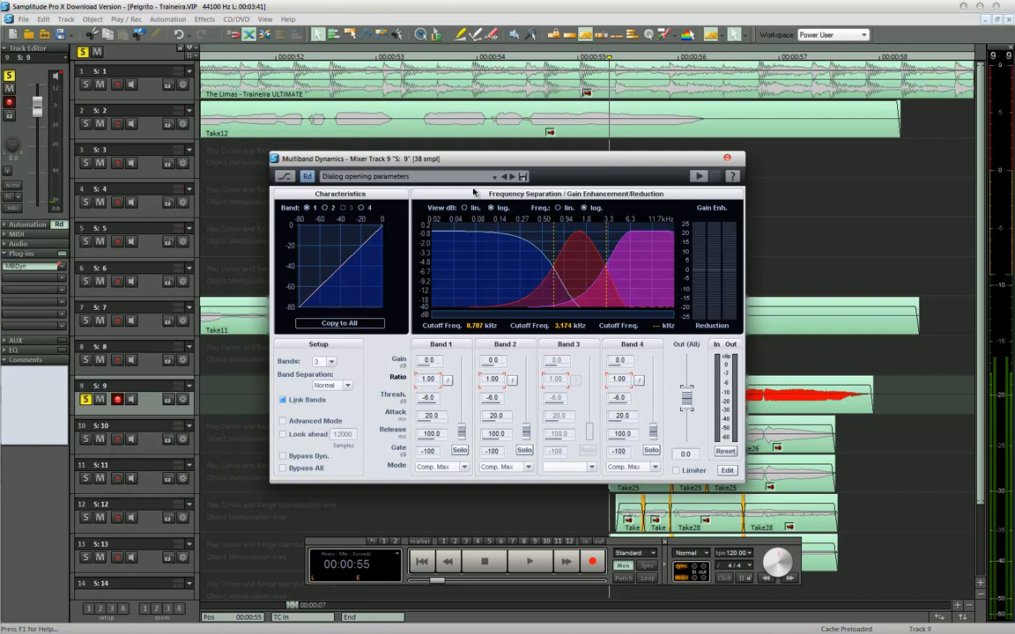
Try the MaxLoudness 1 preset with band 4's ratio lowered to 1.00, and the MaxLoudness 1 Advanced preset.
{"action": "left_click", "coordinate": [428, 176]}
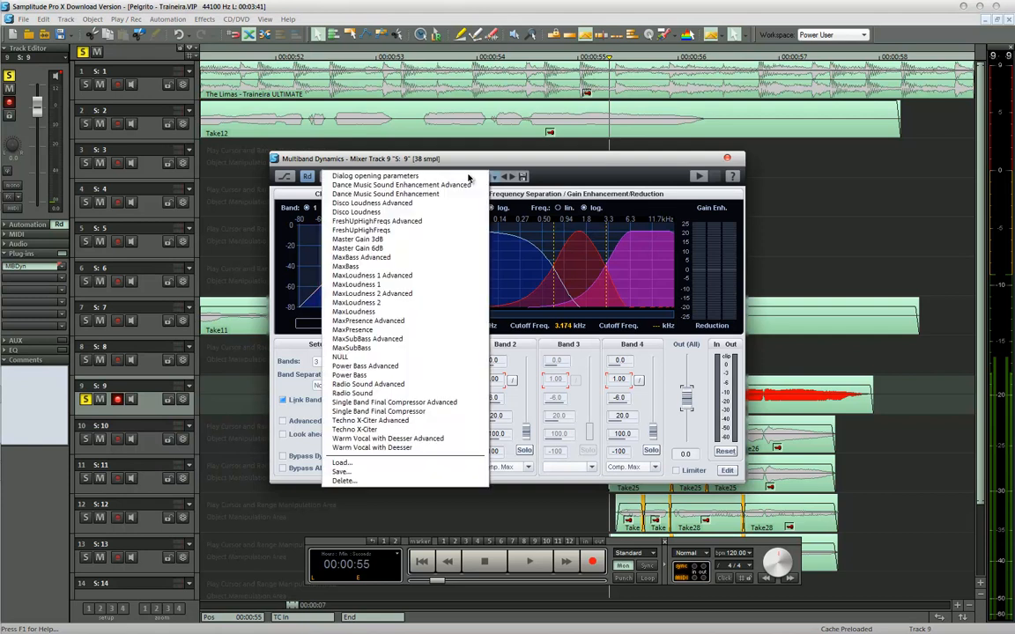
{"action": "left_click", "coordinate": [412, 285]}
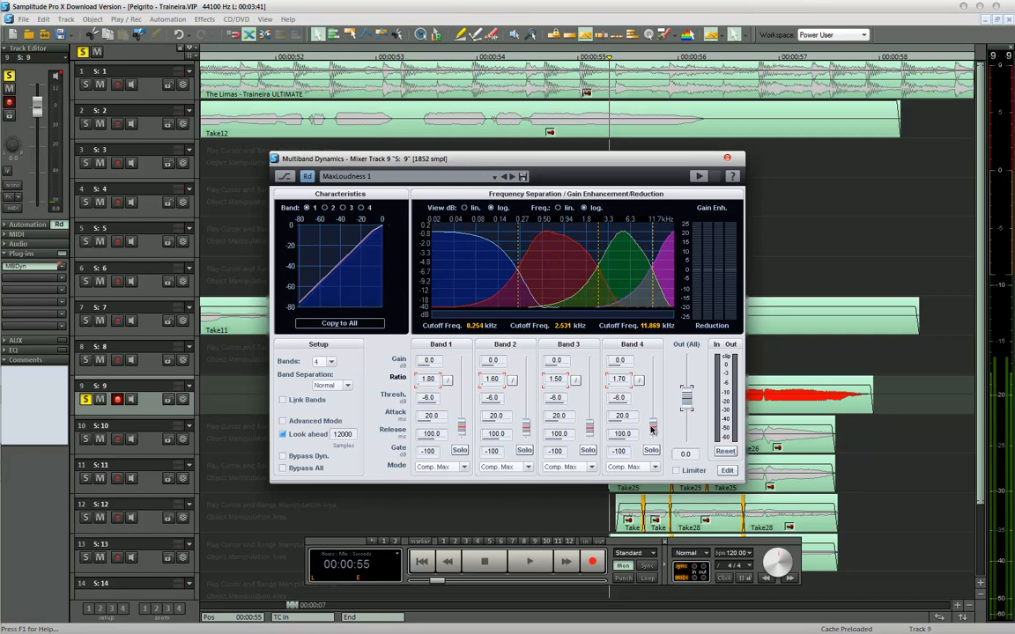
{"action": "mouse_move", "coordinate": [655, 428]}
{"action": "left_mouse_down"}
{"action": "mouse_move", "coordinate": [656, 410]}
{"action": "mouse_move", "coordinate": [657, 432]}
{"action": "left_mouse_up"}
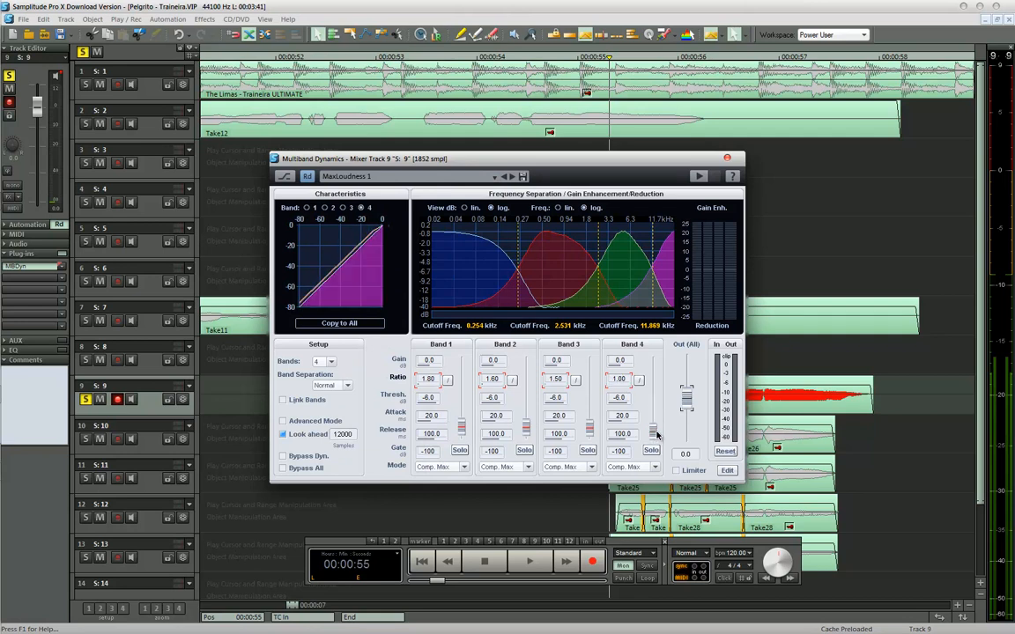
{"action": "left_click", "coordinate": [370, 176]}
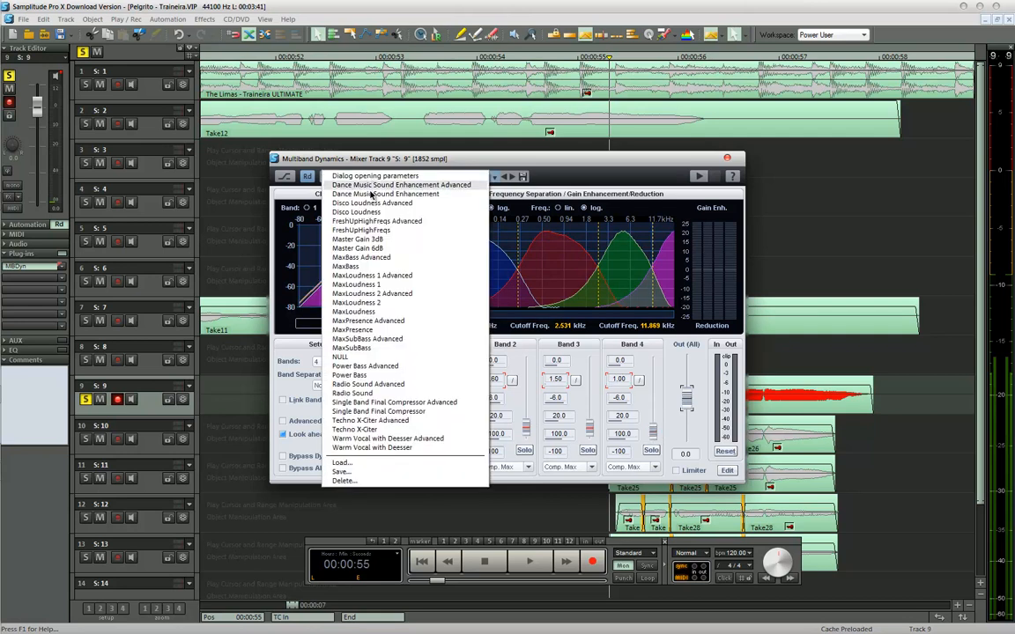
{"action": "left_click", "coordinate": [408, 276]}
Load the MaxLoudness 1 preset and, checking by ear, raise the ratios to 2.80 for band 3 and 4.50 for band 4.
{"action": "left_click", "coordinate": [412, 180]}
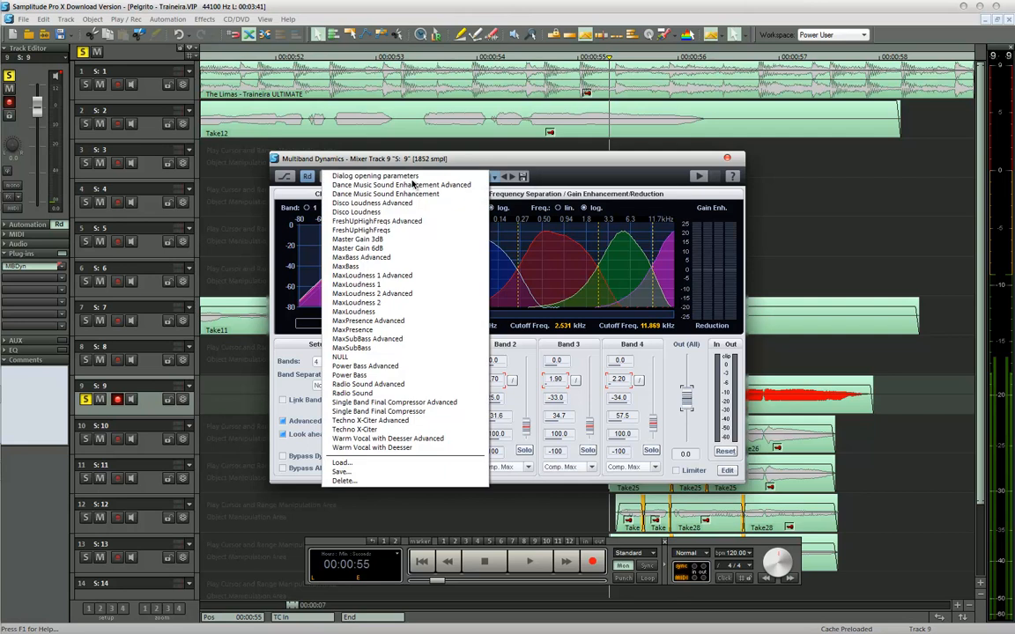
{"action": "left_click", "coordinate": [399, 284]}
{"action": "left_click_drag", "start_coordinate": [656, 415], "coordinate": [656, 411]}
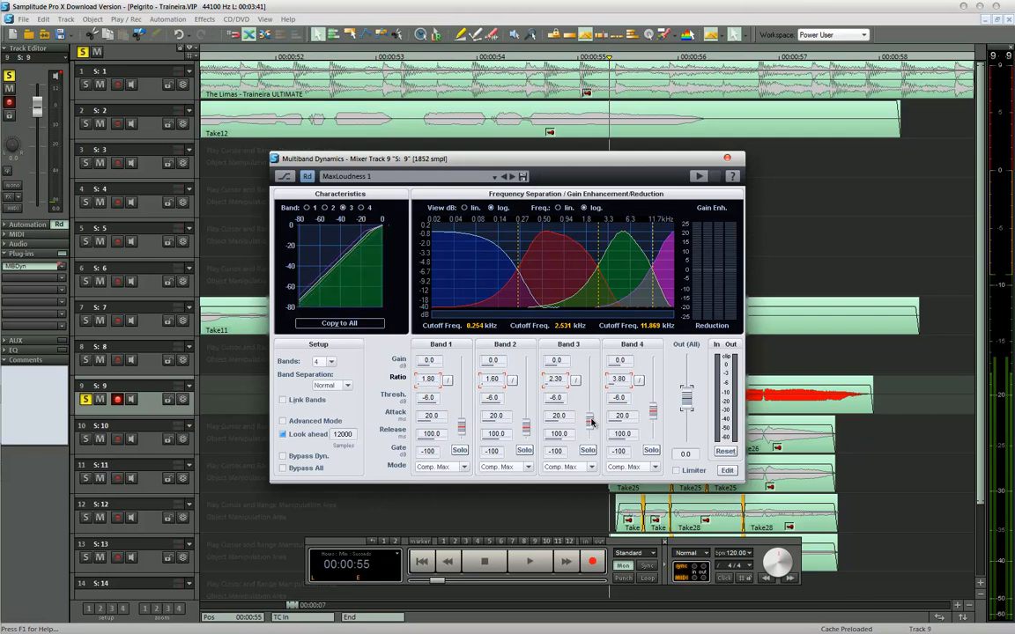
{"action": "key", "text": "space"}
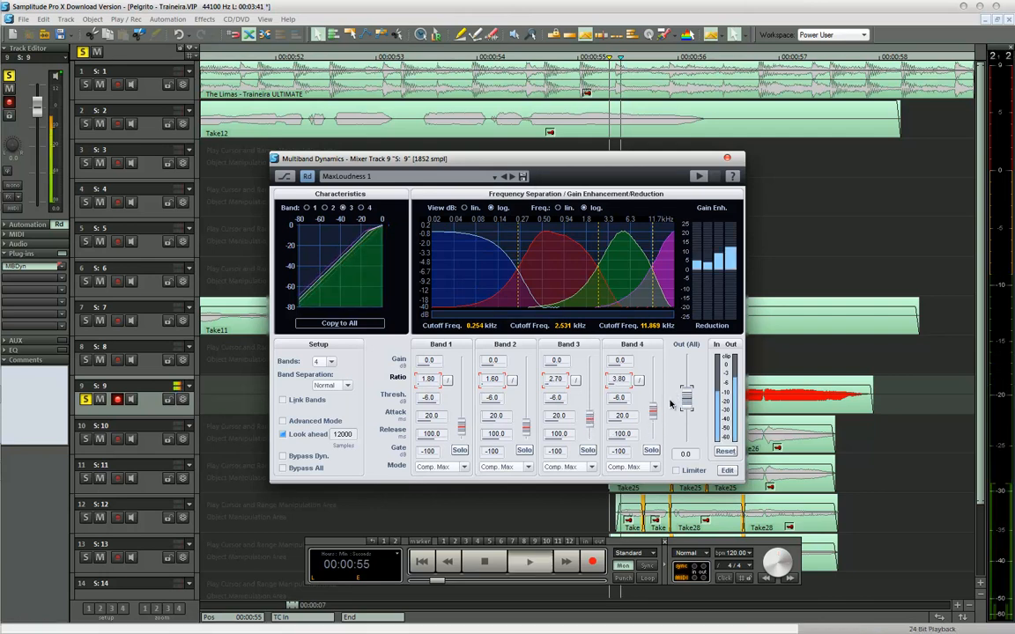
{"action": "key", "text": "space"}
{"action": "left_click_drag", "start_coordinate": [653, 411], "coordinate": [653, 407]}
{"action": "left_click_drag", "start_coordinate": [588, 421], "coordinate": [588, 416]}
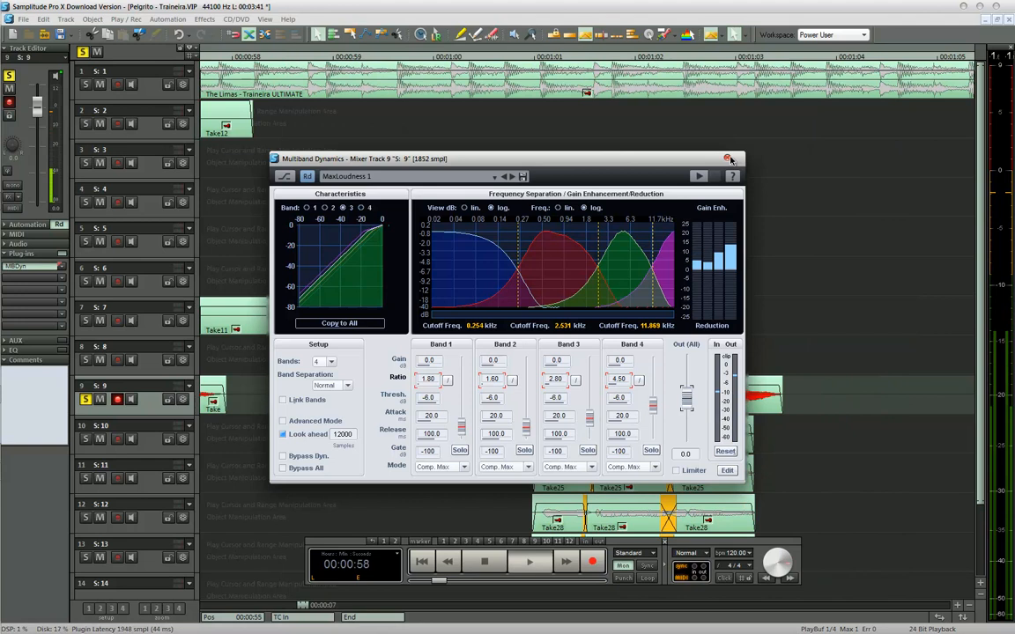
{"action": "left_click", "coordinate": [728, 158]}
{"action": "key", "text": "space"}
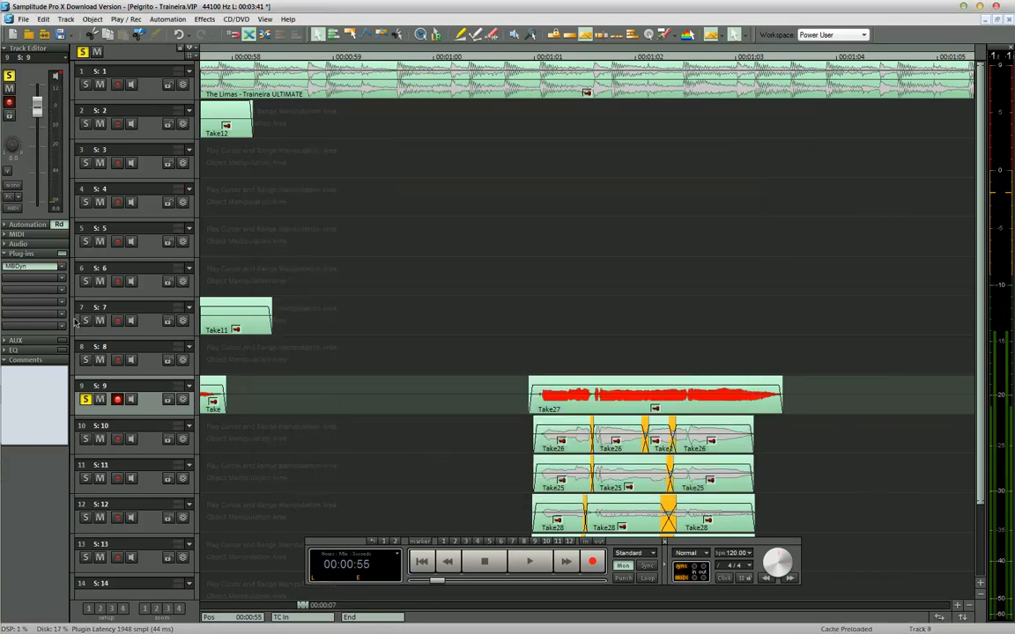
Listen to the compressed track 9 alone and together with soloed track 1, and unsolo track 1.
{"action": "key", "text": "space"}
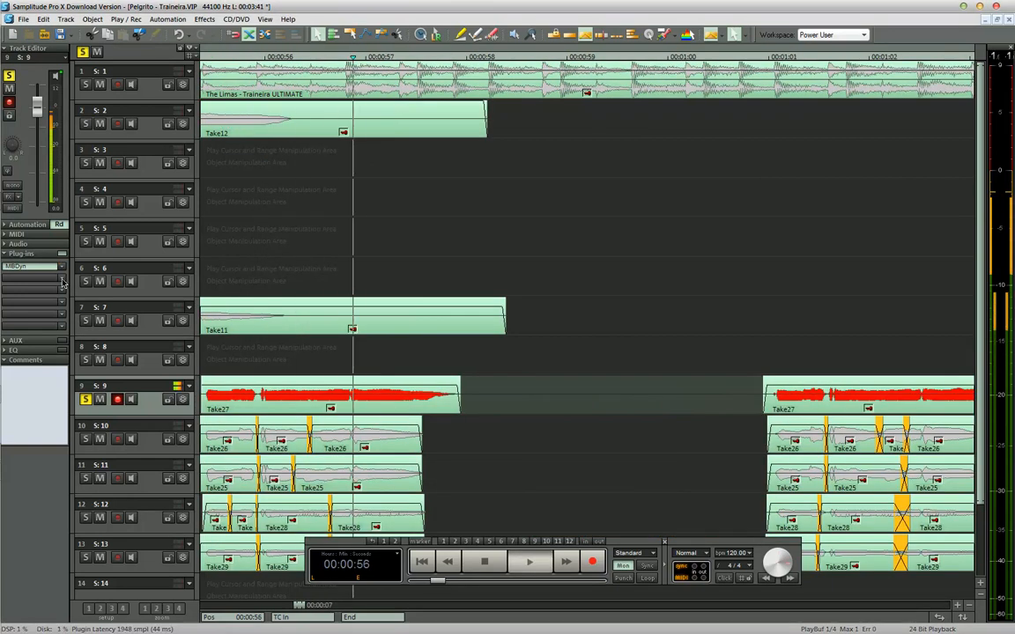
{"action": "key", "text": "space"}
{"action": "left_click", "coordinate": [86, 84]}
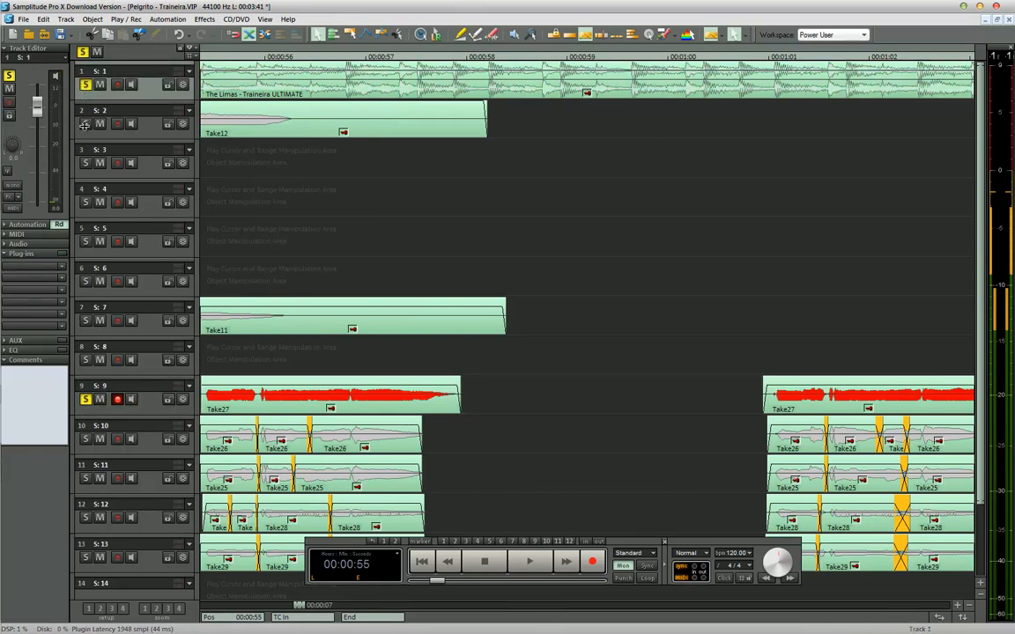
{"action": "key", "text": "space"}
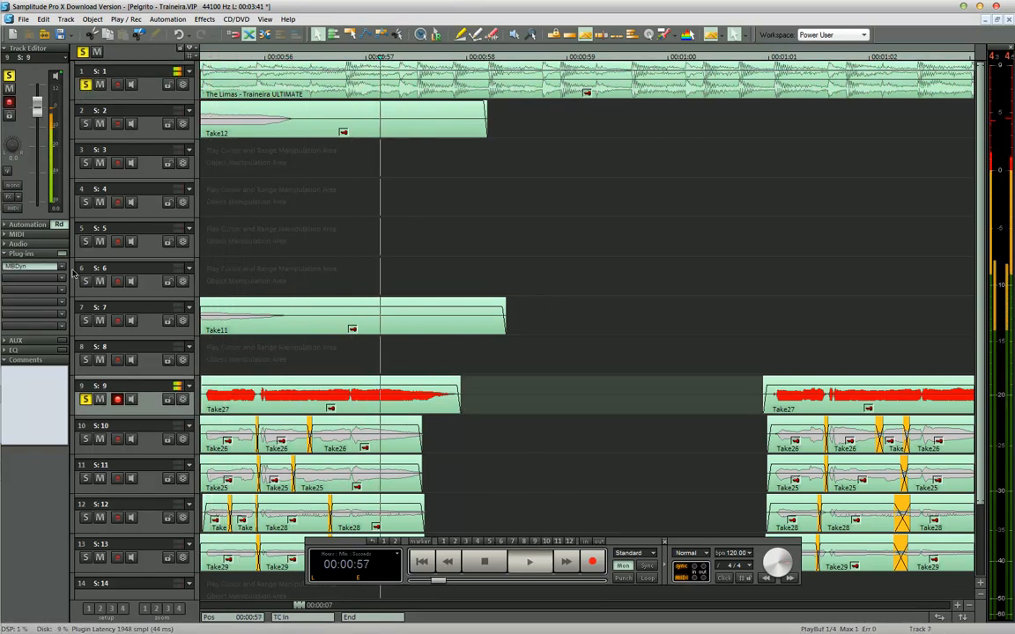
{"action": "left_click", "coordinate": [85, 85]}
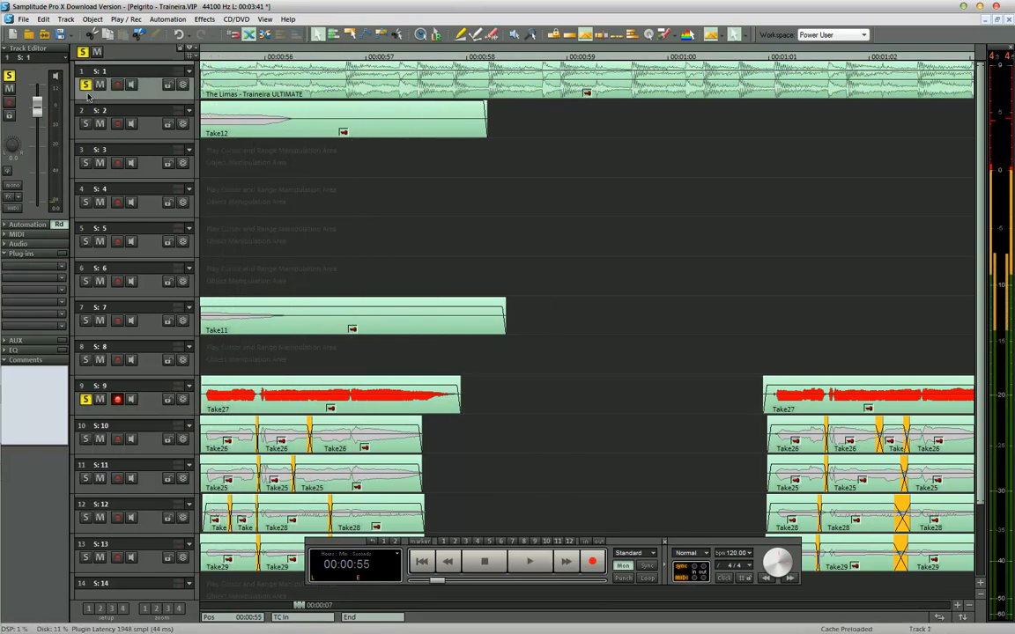
Insert the Filtox filter on track 9 with its default program and listen to the result.
{"action": "left_click", "coordinate": [483, 408]}
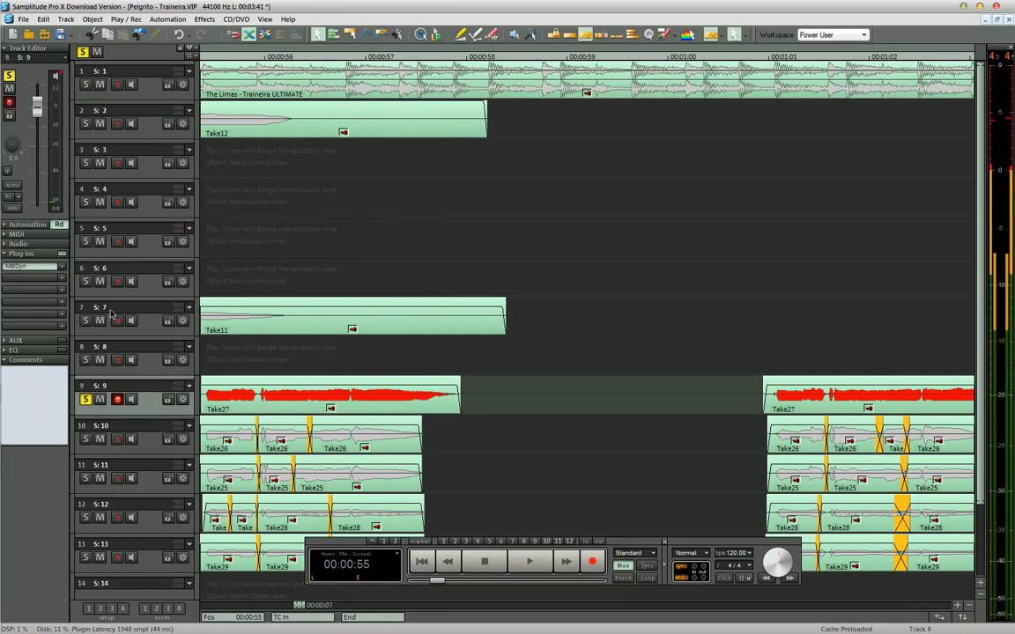
{"action": "left_click", "coordinate": [61, 282]}
{"action": "mouse_move", "coordinate": [61, 315]}
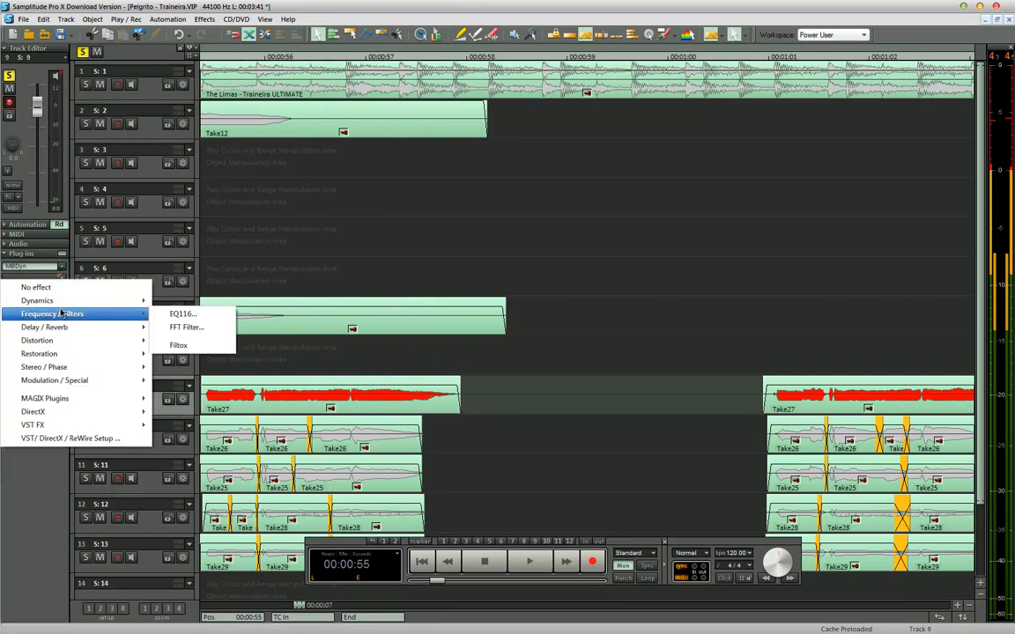
{"action": "left_click", "coordinate": [180, 344]}
{"action": "key", "text": "space"}
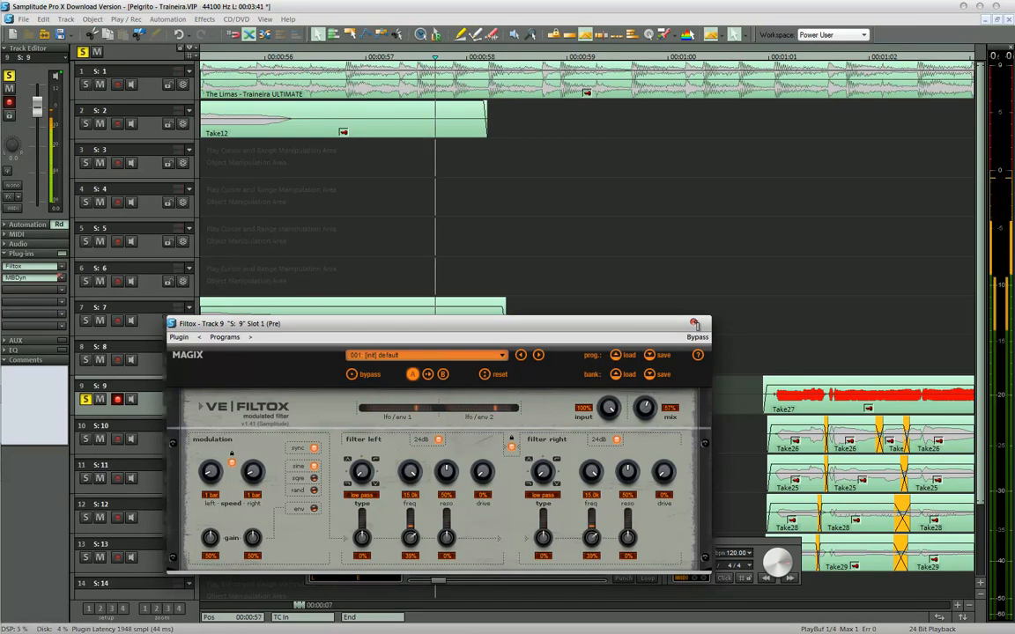
{"action": "left_click", "coordinate": [693, 321]}
{"action": "key", "text": "space"}
Insert EQ116 on track 9 and cut band 1 by about 8.5 dB near 49 Hz and band 3 by about 6.6 dB near 3.2 kHz.
{"action": "left_click", "coordinate": [56, 266]}
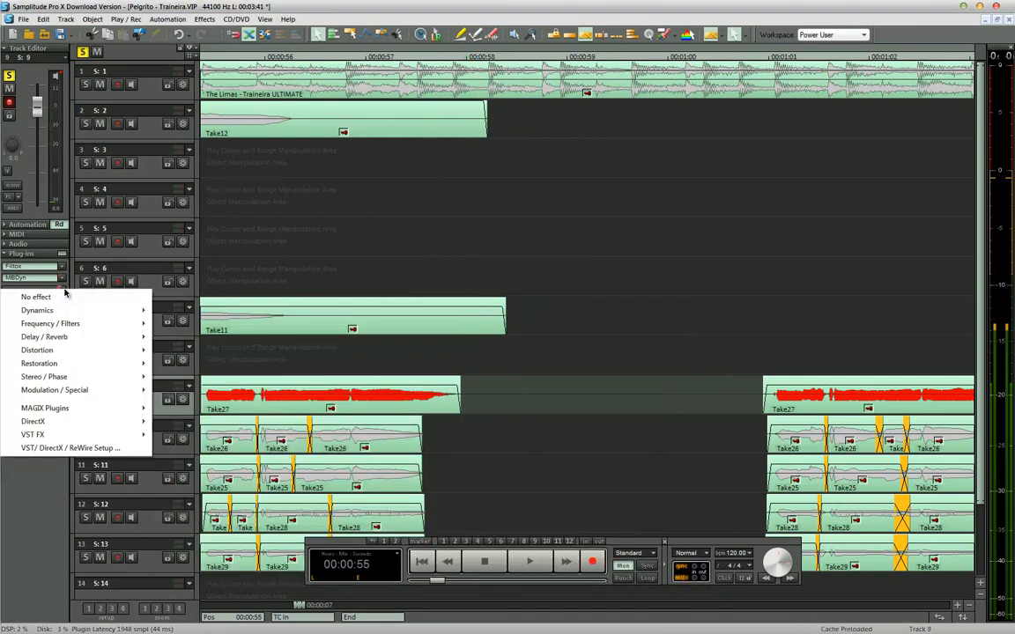
{"action": "mouse_move", "coordinate": [63, 329]}
{"action": "left_click", "coordinate": [205, 336]}
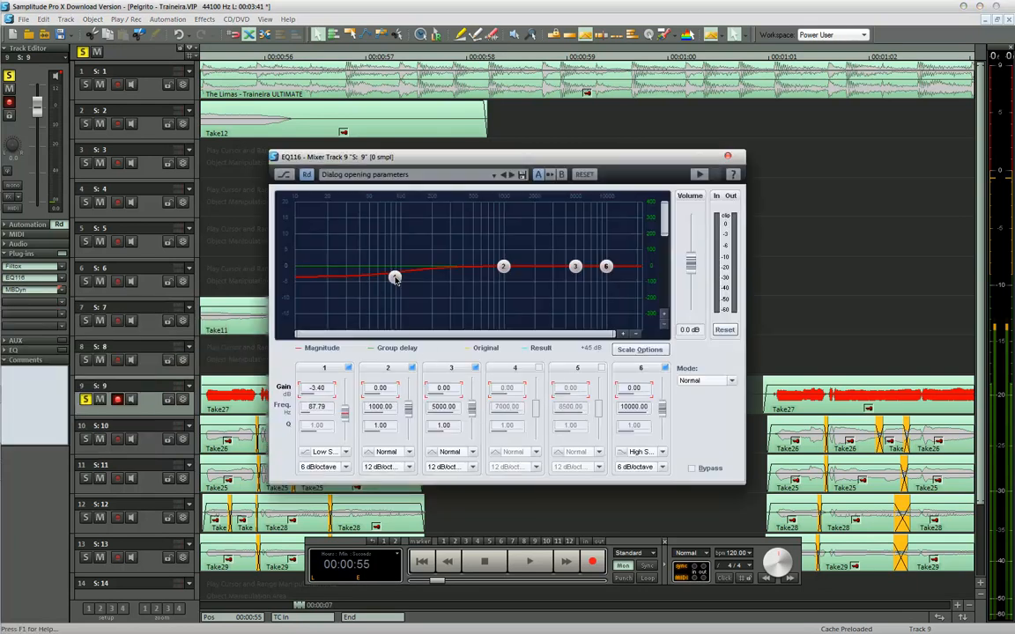
{"action": "key", "text": "space"}
{"action": "left_click_drag", "start_coordinate": [379, 309], "coordinate": [369, 289]}
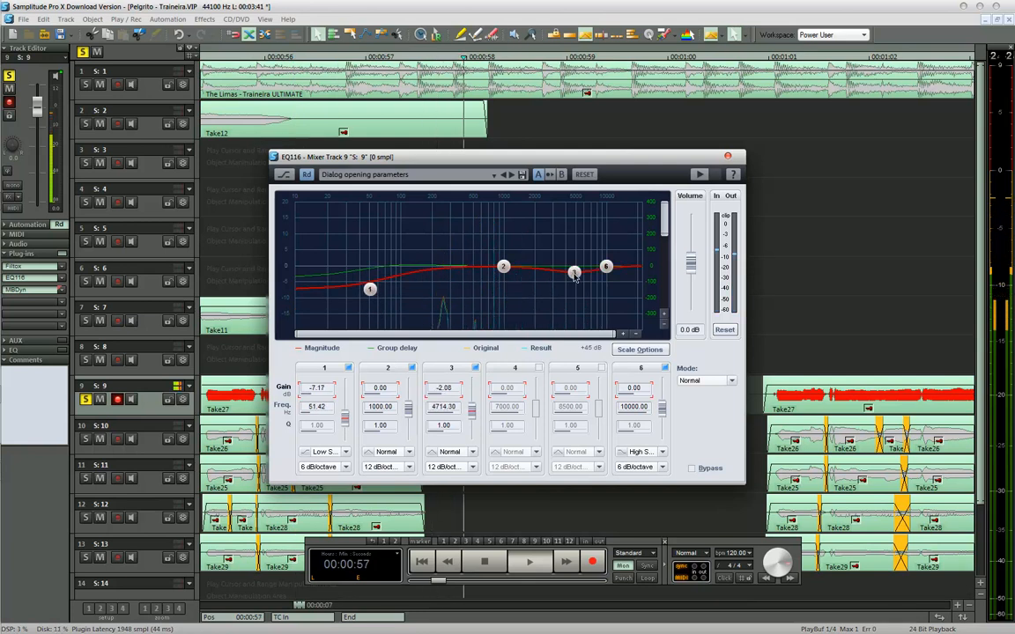
{"action": "left_click_drag", "start_coordinate": [573, 288], "coordinate": [556, 288]}
{"action": "left_click_drag", "start_coordinate": [369, 293], "coordinate": [368, 296]}
During playback, shift EQ116 band 6 to about 10.5 kHz at -0.19 dB and band 3 to about 3.5 kHz.
{"action": "key", "text": "space"}
{"action": "key", "text": "space"}
{"action": "left_click_drag", "start_coordinate": [606, 266], "coordinate": [608, 266]}
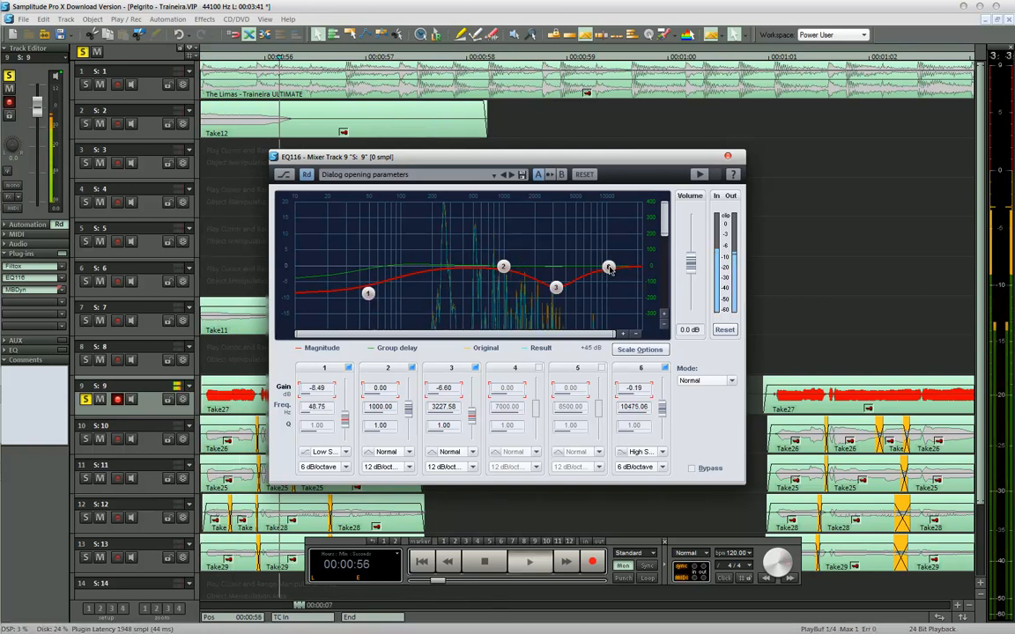
{"action": "left_click_drag", "start_coordinate": [557, 289], "coordinate": [560, 289]}
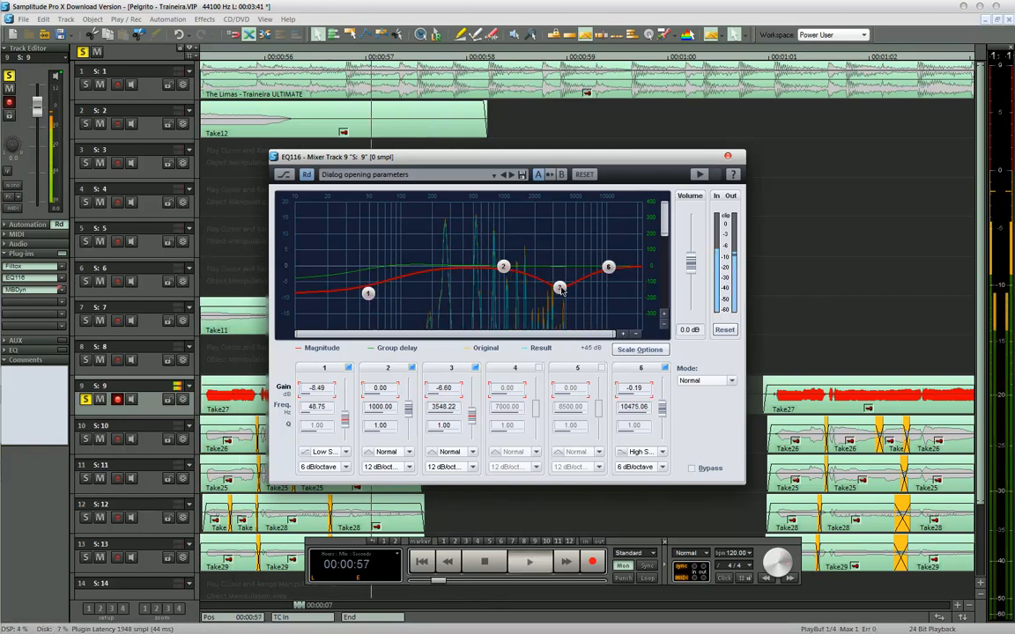
{"action": "left_click", "coordinate": [726, 158]}
Bring all tracks and phrases into a wider view and play the equalized track 9 from 00:00:55.
{"action": "scroll", "coordinate": [717, 200], "scroll_direction": "down", "scroll_amount": 4}
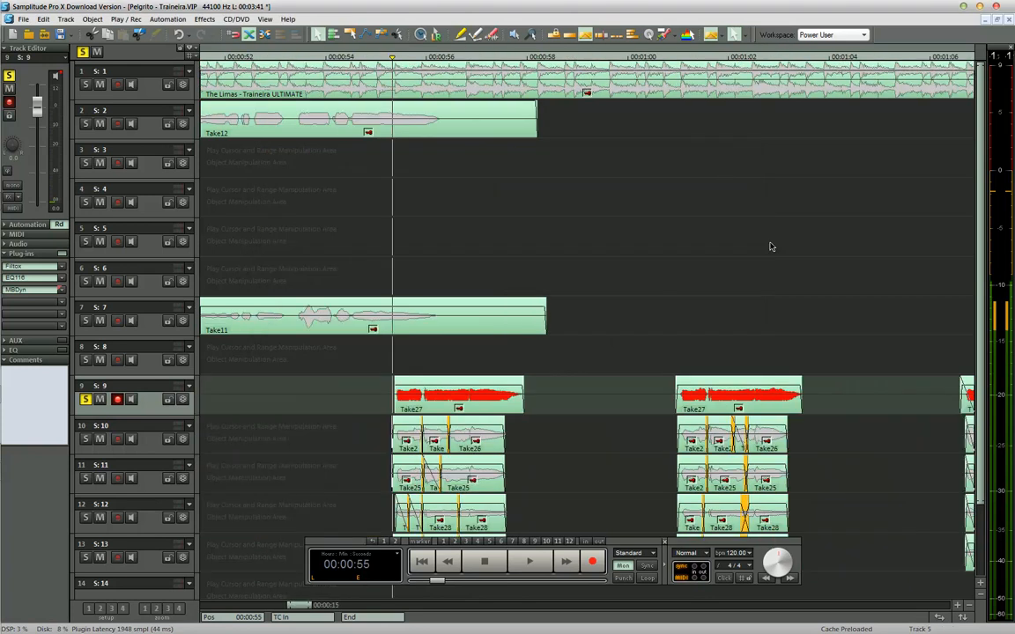
{"action": "left_click_drag", "start_coordinate": [981, 506], "coordinate": [983, 606]}
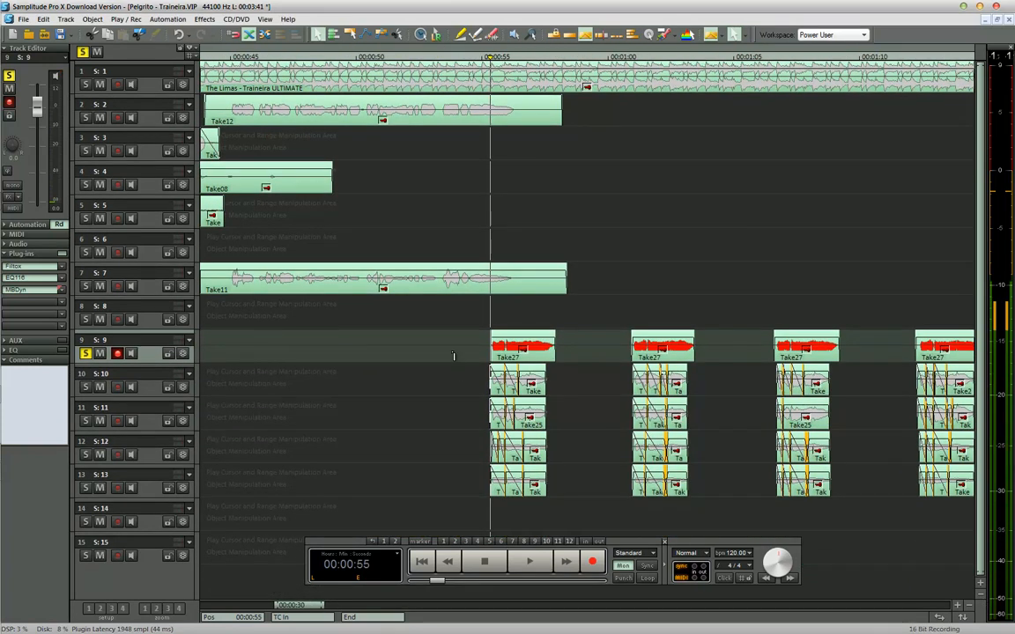
{"action": "key", "text": "space"}
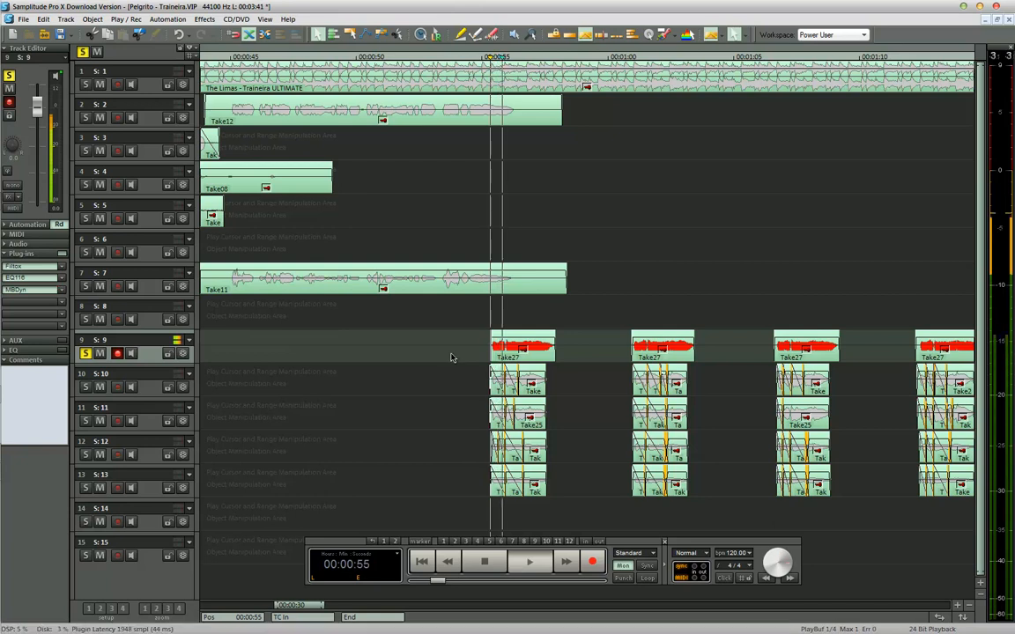
Insert the FFT Filter on track 9 and draw a cut of about 6 dB between roughly 5 and 9.4 kHz.
{"action": "left_click", "coordinate": [63, 320]}
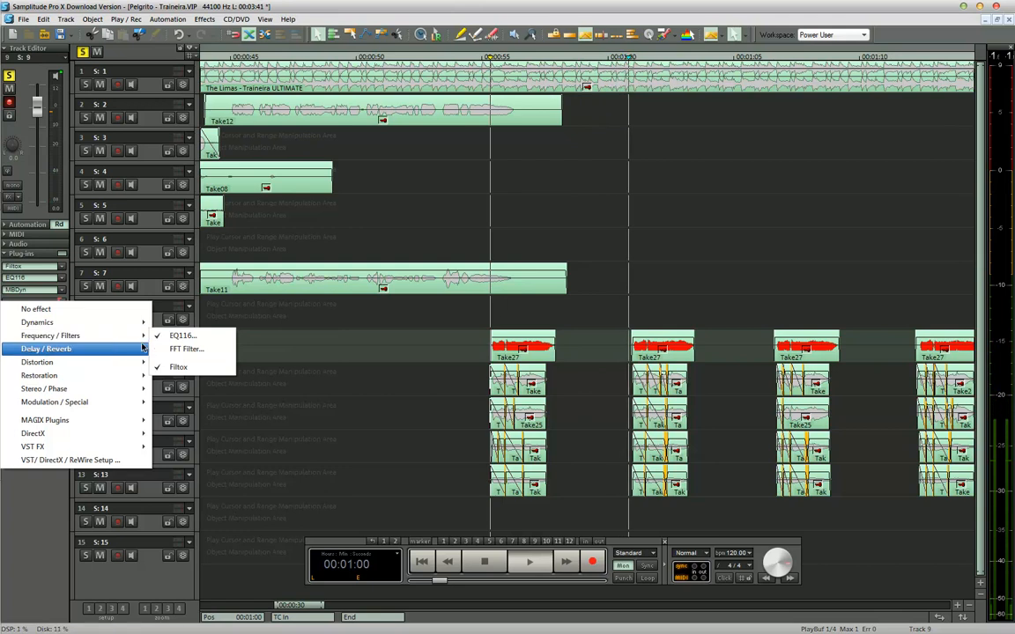
{"action": "left_click", "coordinate": [187, 349]}
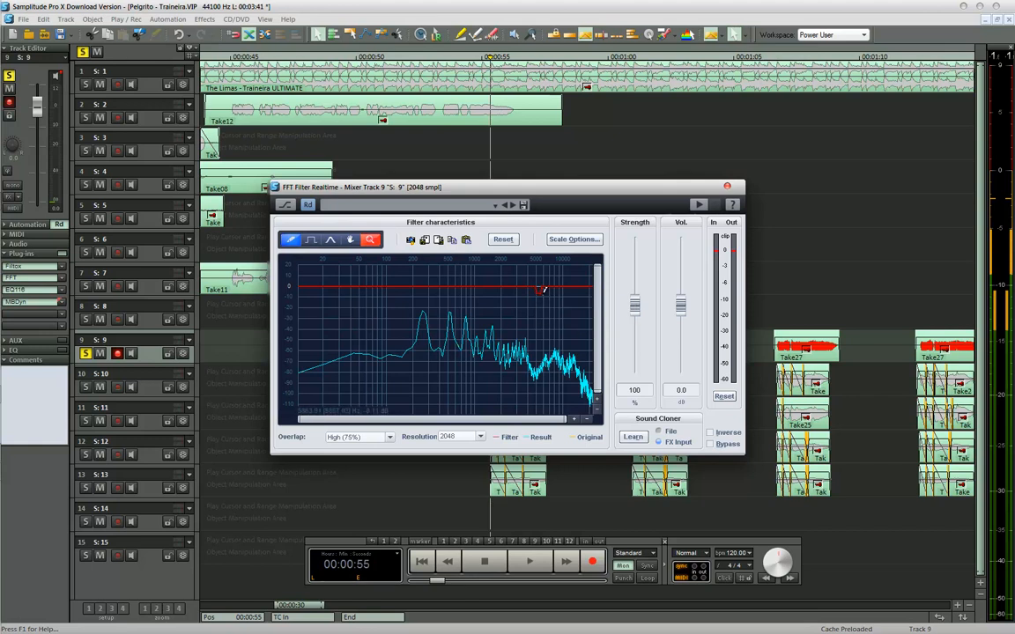
{"action": "key", "text": "space"}
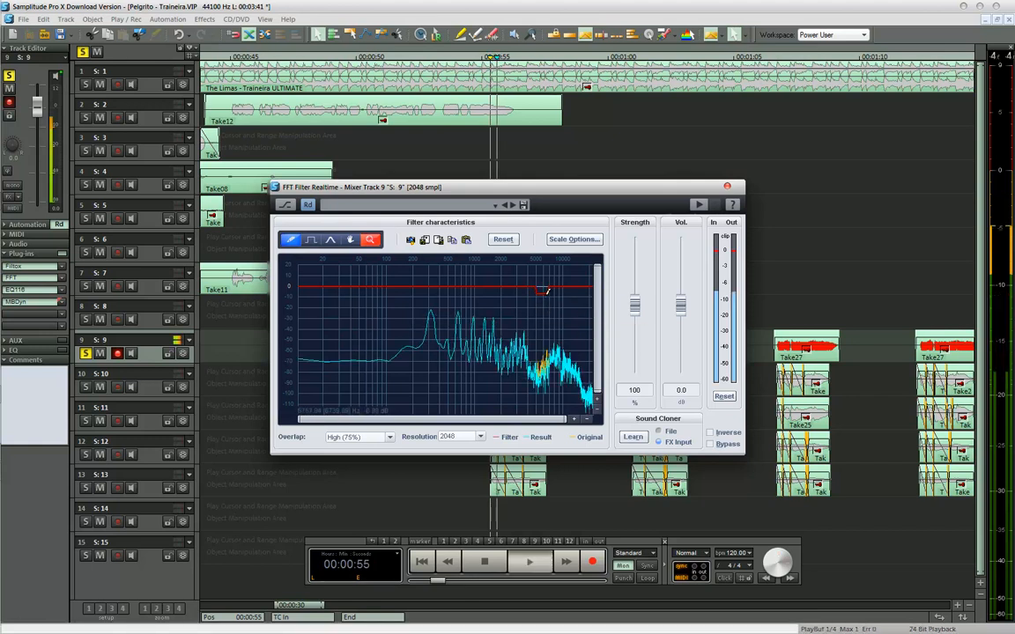
{"action": "mouse_move", "coordinate": [551, 287]}
{"action": "left_mouse_down"}
{"action": "mouse_move", "coordinate": [584, 288]}
{"action": "mouse_move", "coordinate": [560, 289]}
{"action": "left_mouse_up"}
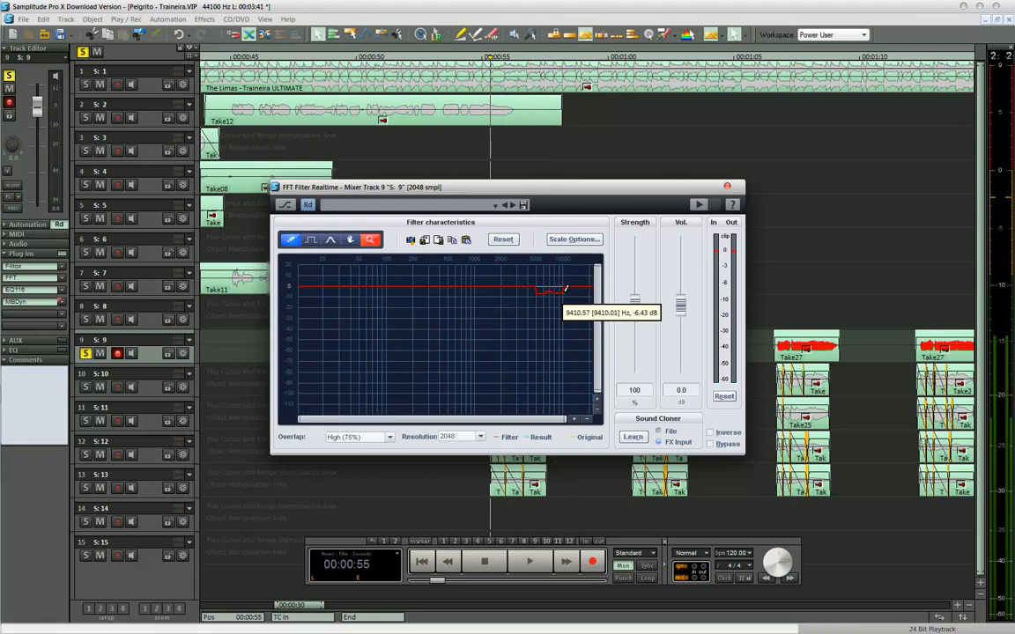
{"action": "key", "text": "space"}
Draw a low-end rolloff in the FFT Filter from about 20 Hz down to roughly -40 dB and listen to the result.
{"action": "left_click_drag", "start_coordinate": [326, 286], "coordinate": [299, 328]}
{"action": "key", "text": "space"}
{"action": "key", "text": "space"}
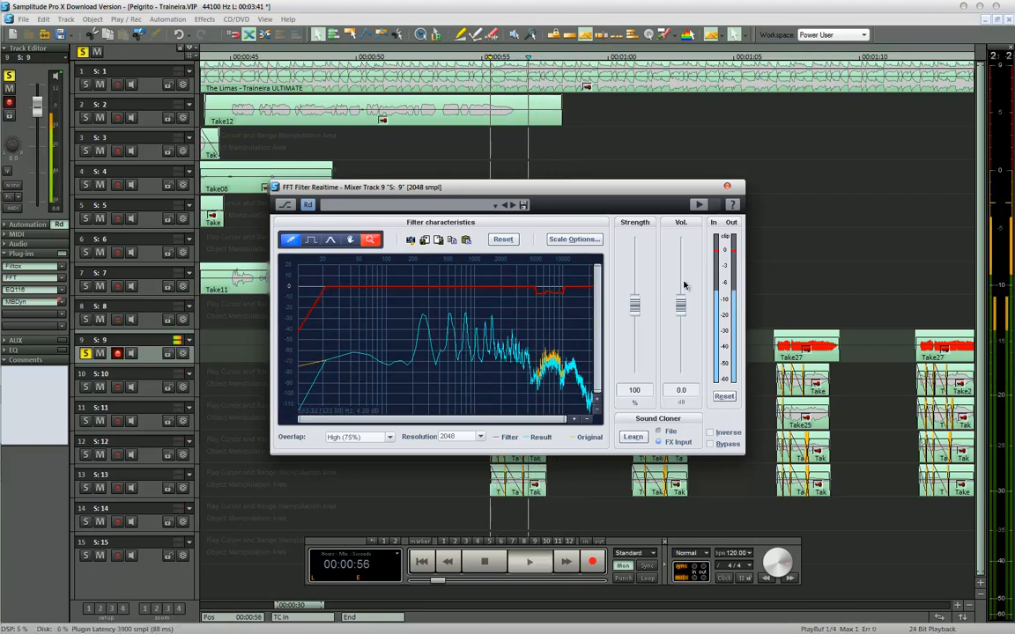
{"action": "left_click", "coordinate": [728, 187]}
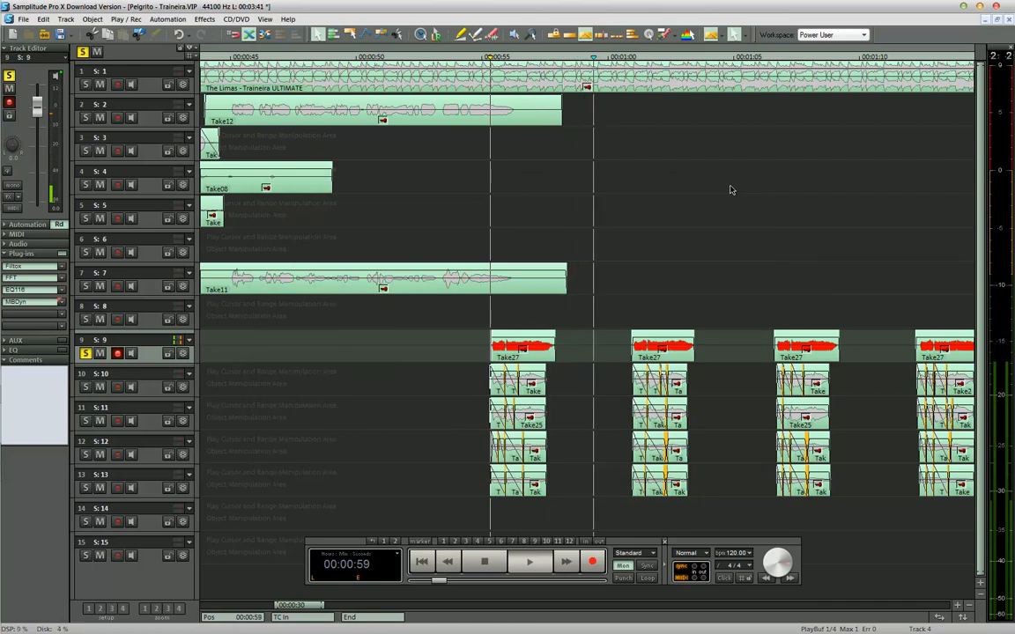
{"action": "key", "text": "space"}
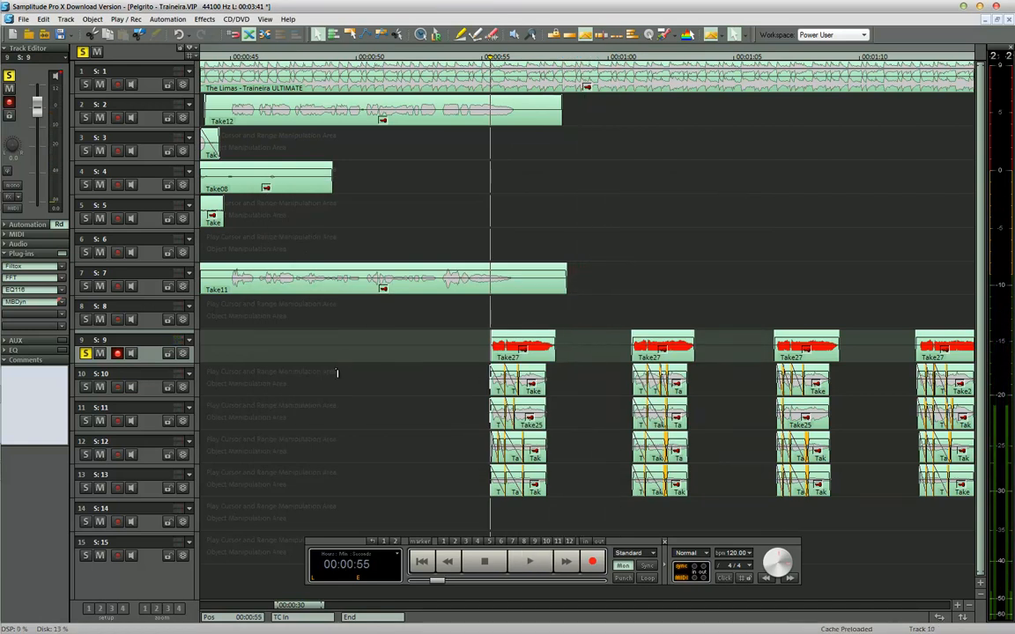
Insert the Echo/Delay/Reverb effect on track 9 and play it from 00:00:55 with track 1 soloed as well.
{"action": "left_click", "coordinate": [67, 324]}
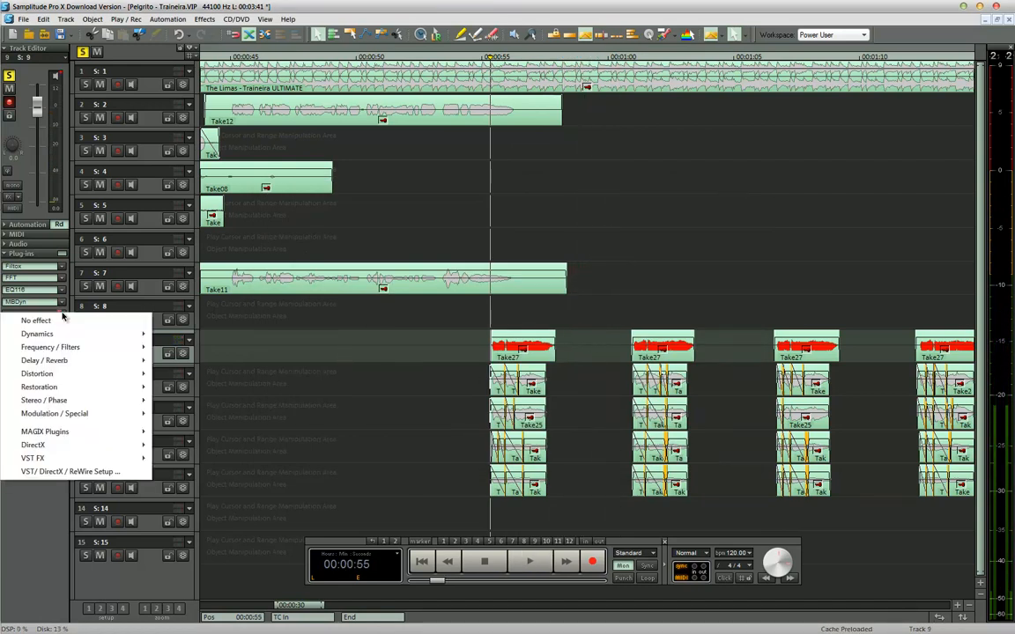
{"action": "mouse_move", "coordinate": [79, 361]}
{"action": "left_click", "coordinate": [181, 361]}
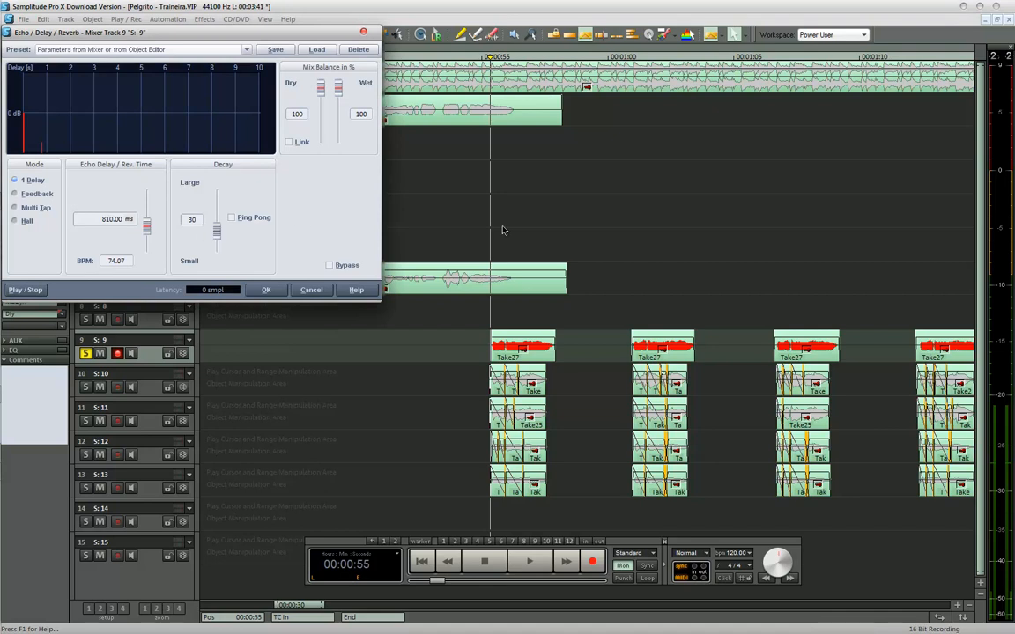
{"action": "key", "text": "space"}
{"action": "left_click_drag", "start_coordinate": [320, 35], "coordinate": [345, 224]}
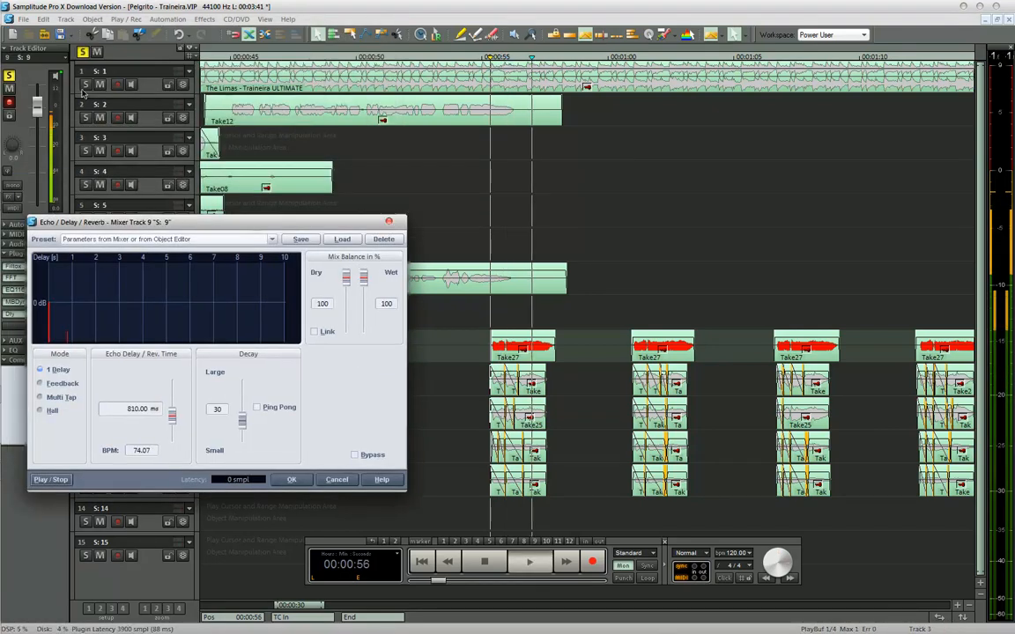
{"action": "left_click", "coordinate": [86, 85]}
{"action": "left_click_drag", "start_coordinate": [233, 228], "coordinate": [313, 232]}
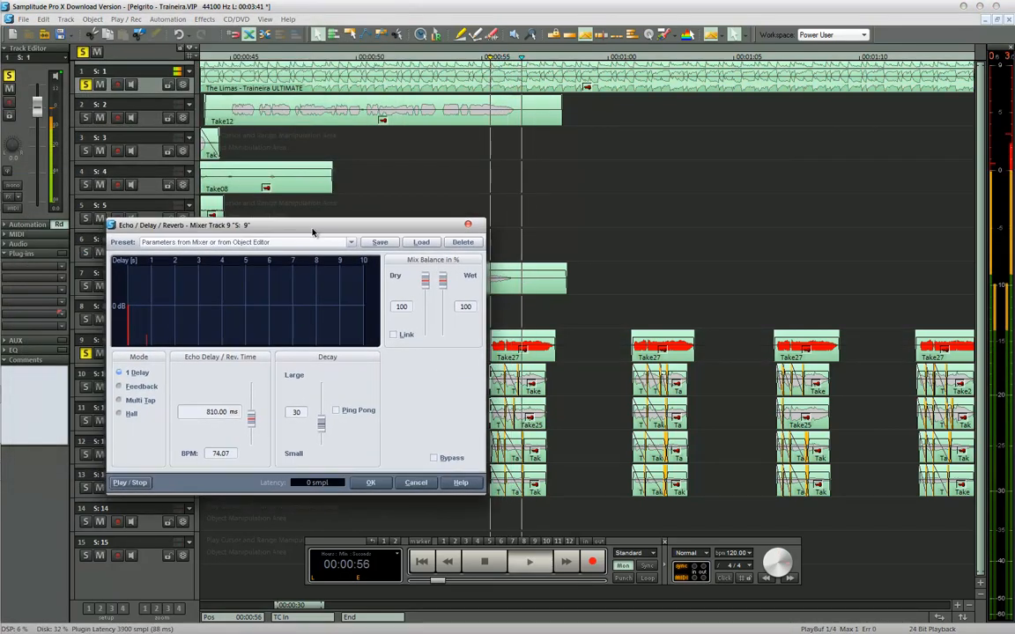
During playback, adjust the delay time on track 9 to about 1417 ms and raise the decay to 41.
{"action": "left_click_drag", "start_coordinate": [251, 419], "coordinate": [250, 427]}
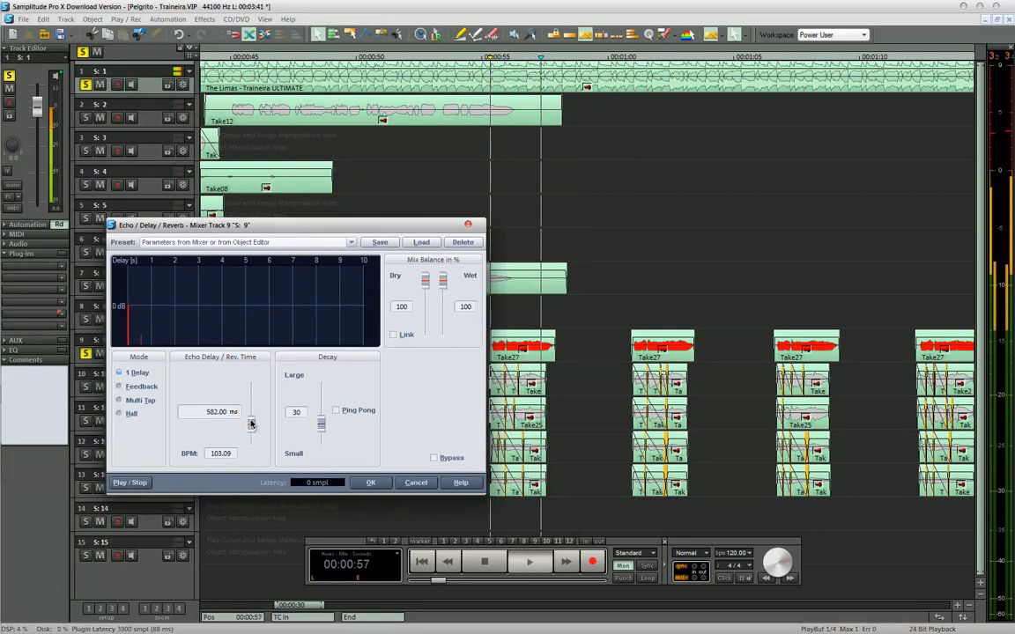
{"action": "left_click_drag", "start_coordinate": [251, 424], "coordinate": [251, 423]}
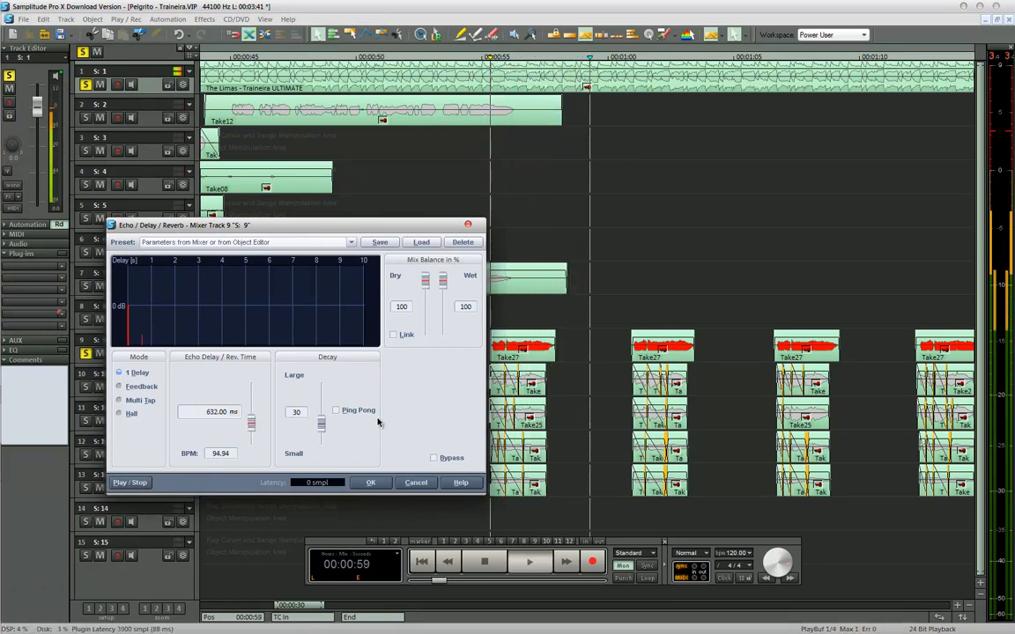
{"action": "mouse_move", "coordinate": [322, 423]}
{"action": "left_mouse_down"}
{"action": "mouse_move", "coordinate": [323, 447]}
{"action": "mouse_move", "coordinate": [321, 416]}
{"action": "left_mouse_up"}
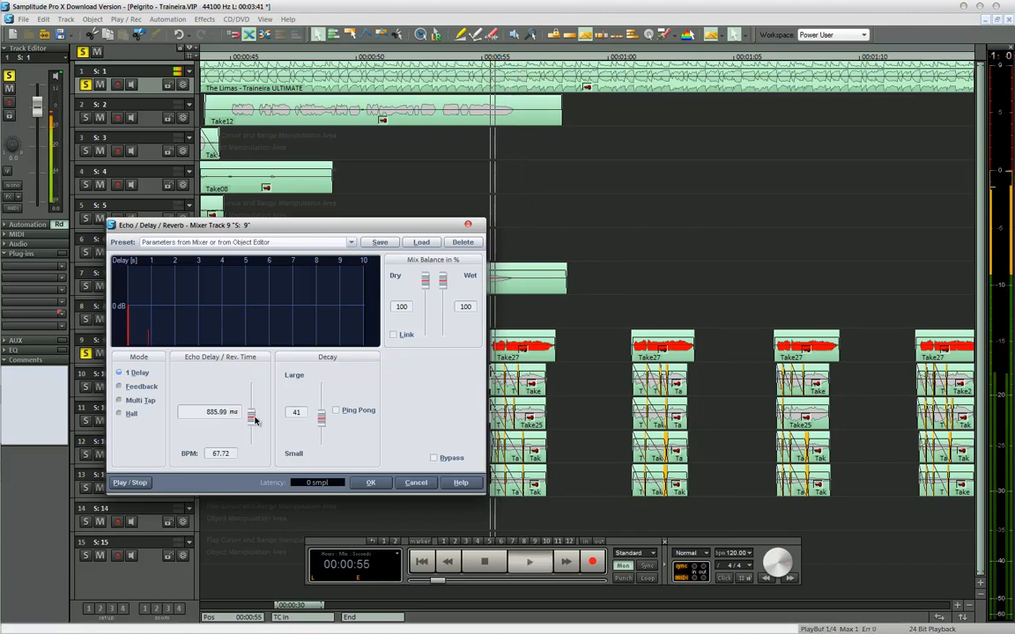
{"action": "left_click", "coordinate": [254, 410]}
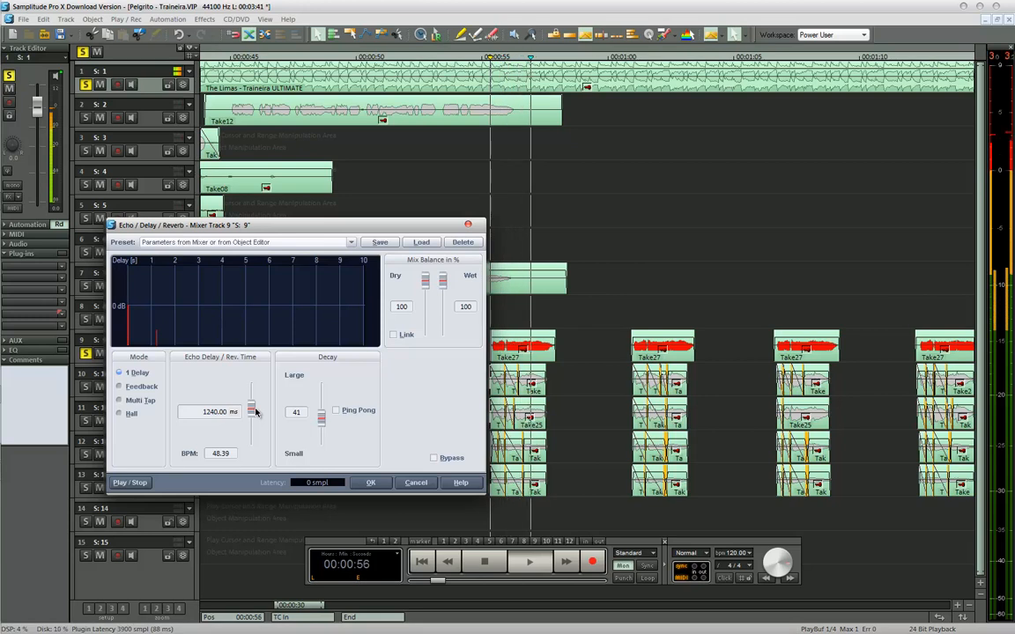
{"action": "left_click_drag", "start_coordinate": [252, 411], "coordinate": [252, 407]}
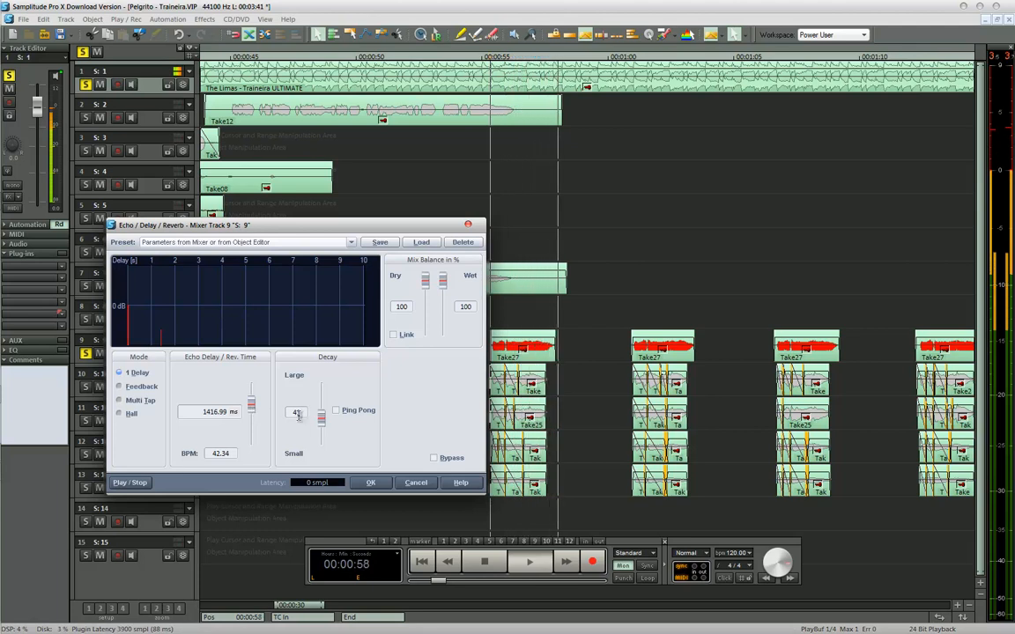
Lower the decay to 10, switch the delay to Feedback mode, set the wet mix to 88 % and apply.
{"action": "scroll", "coordinate": [297, 414], "scroll_direction": "down", "scroll_amount": 10}
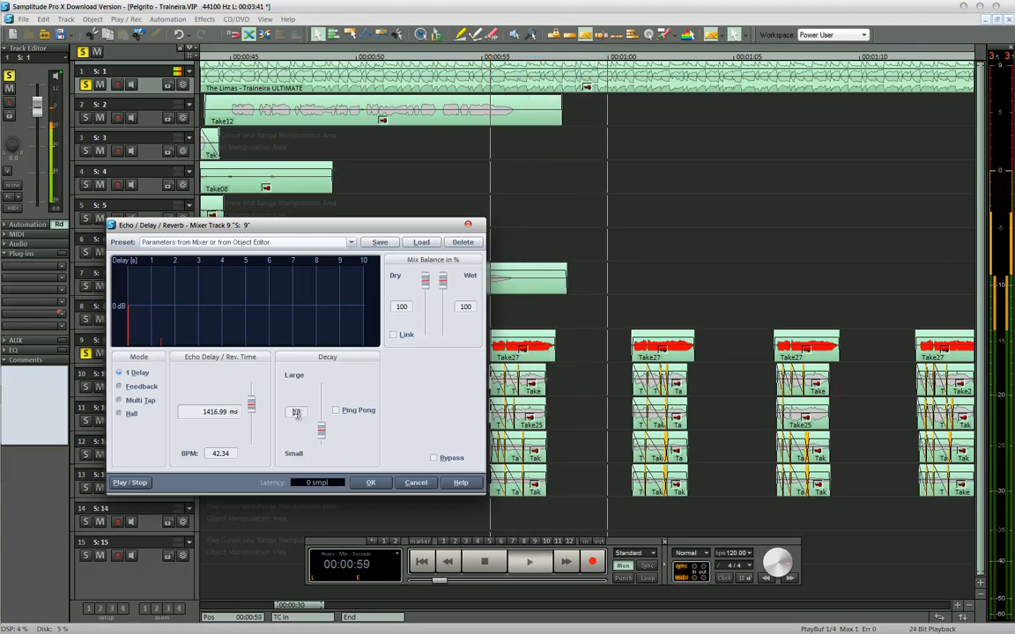
{"action": "scroll", "coordinate": [297, 414], "scroll_direction": "down", "scroll_amount": 6}
{"action": "left_click", "coordinate": [119, 386]}
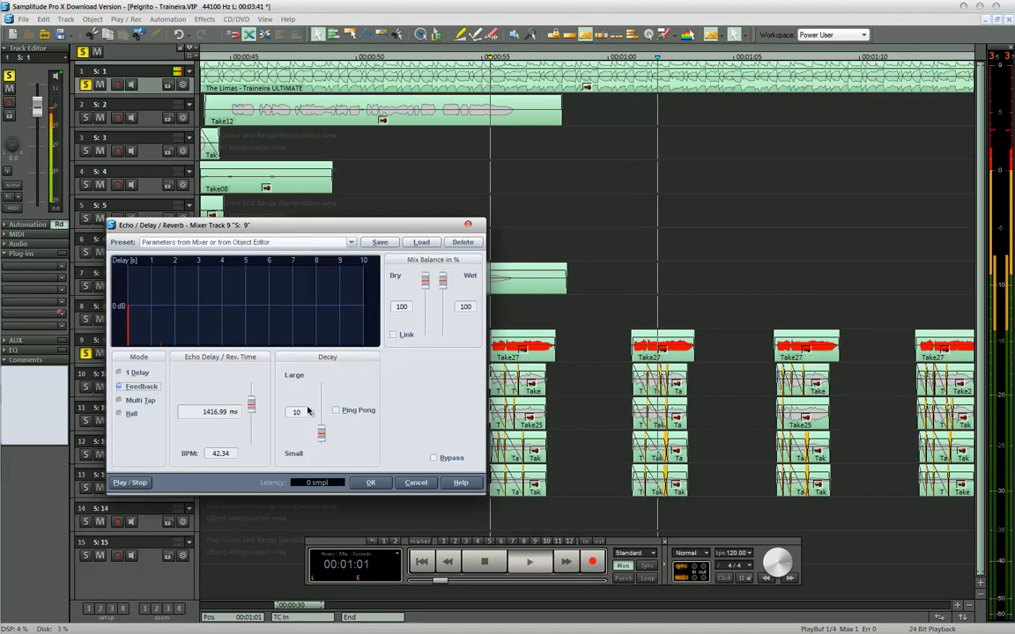
{"action": "left_click_drag", "start_coordinate": [443, 287], "coordinate": [442, 292]}
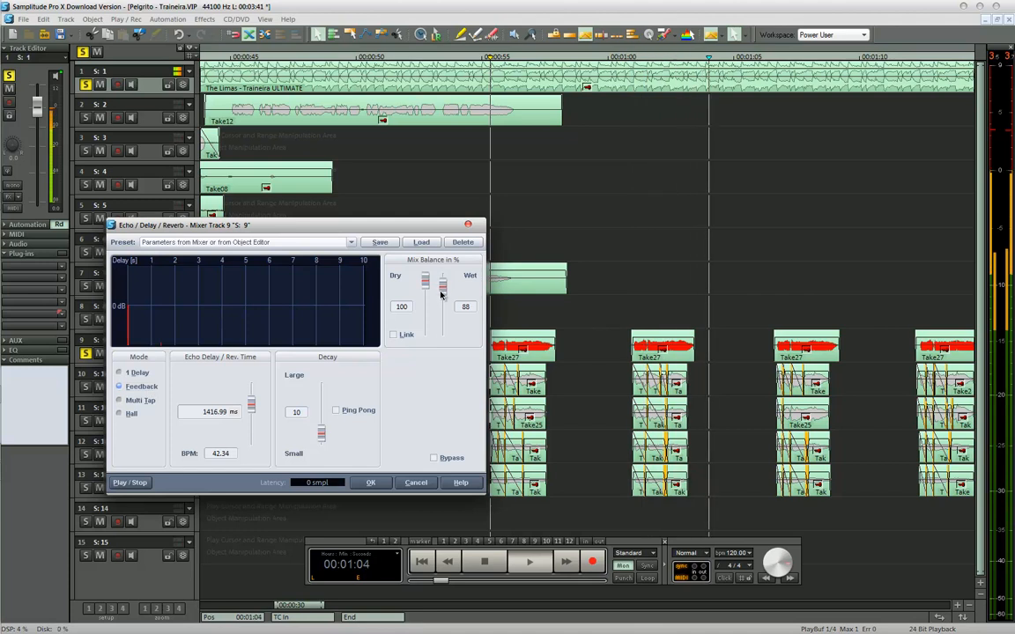
{"action": "left_click", "coordinate": [370, 483]}
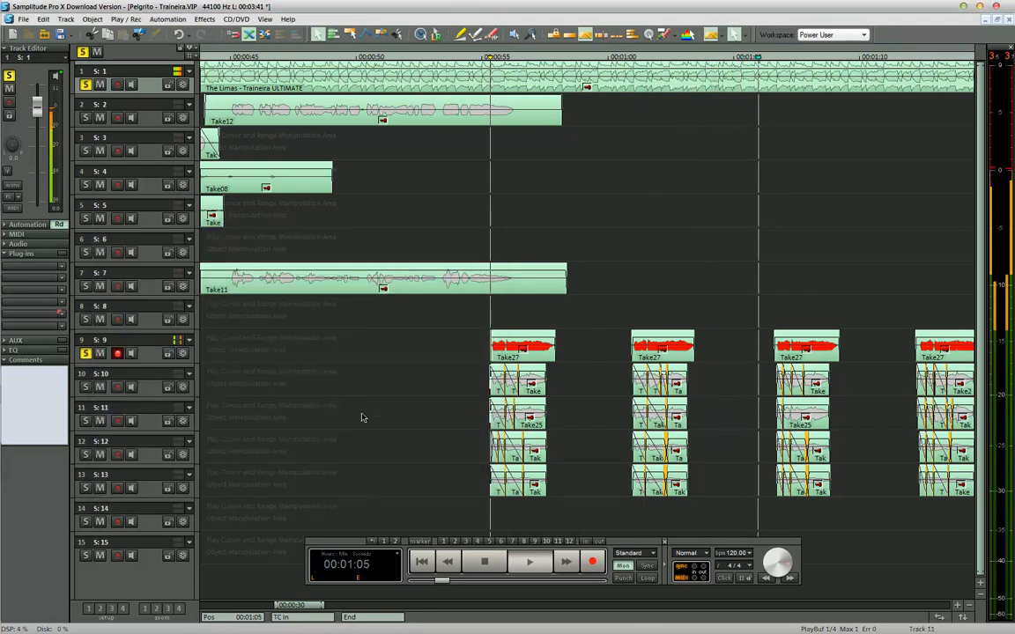
Bypass the delay on track 9 and insert the DirectX Antares Auto-Tune 4 plug-in there.
{"action": "left_click", "coordinate": [222, 350]}
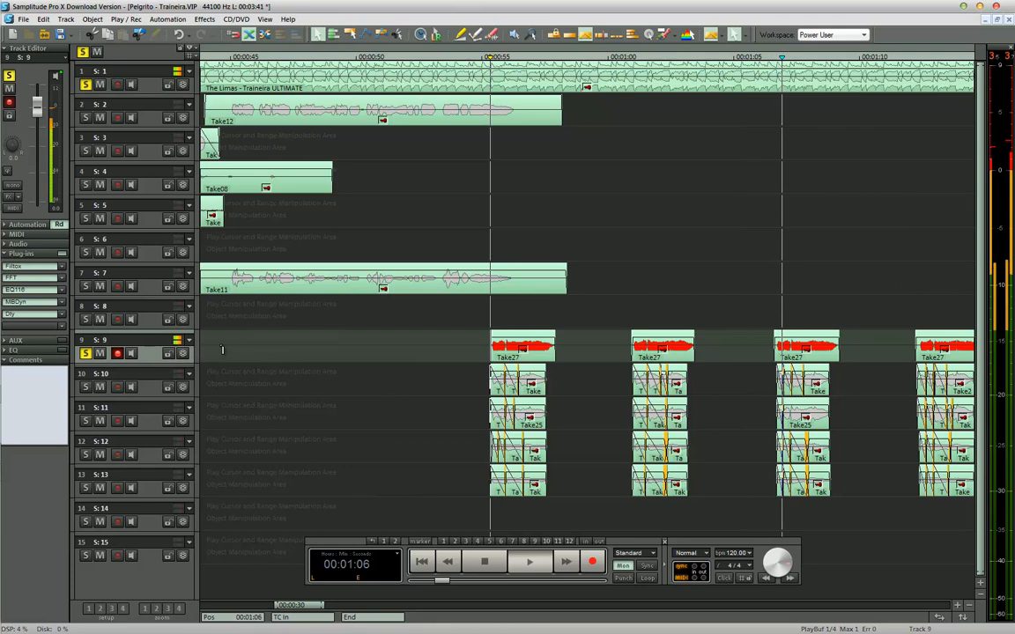
{"action": "left_click", "coordinate": [36, 322]}
{"action": "mouse_move", "coordinate": [67, 460]}
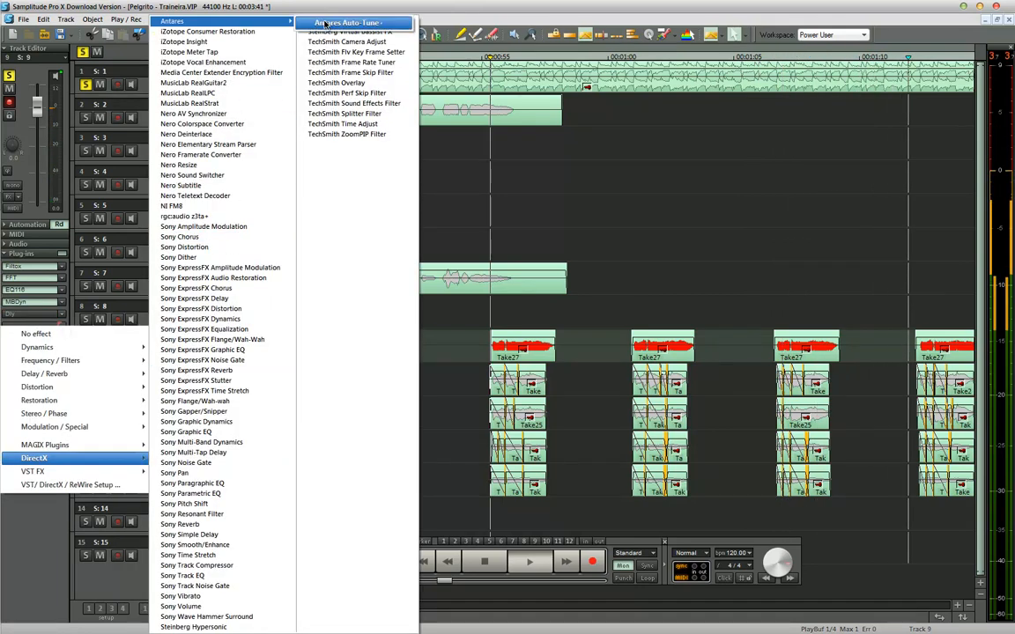
{"action": "left_click", "coordinate": [326, 24]}
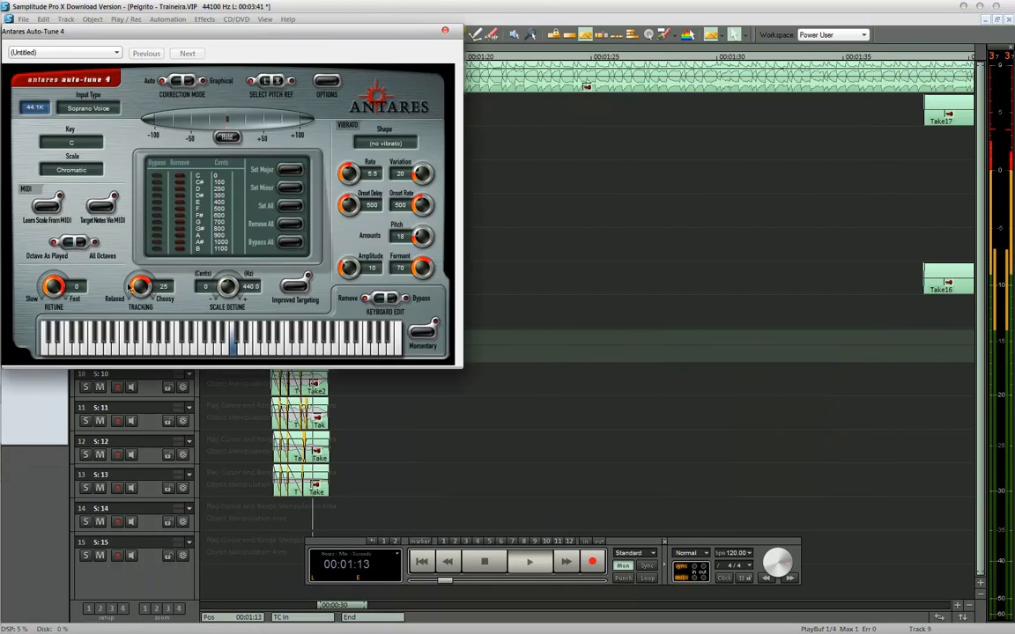
Set Auto-Tune's tracking to 100, its scale to Major and its key to C after trying a different key.
{"action": "left_click", "coordinate": [73, 171]}
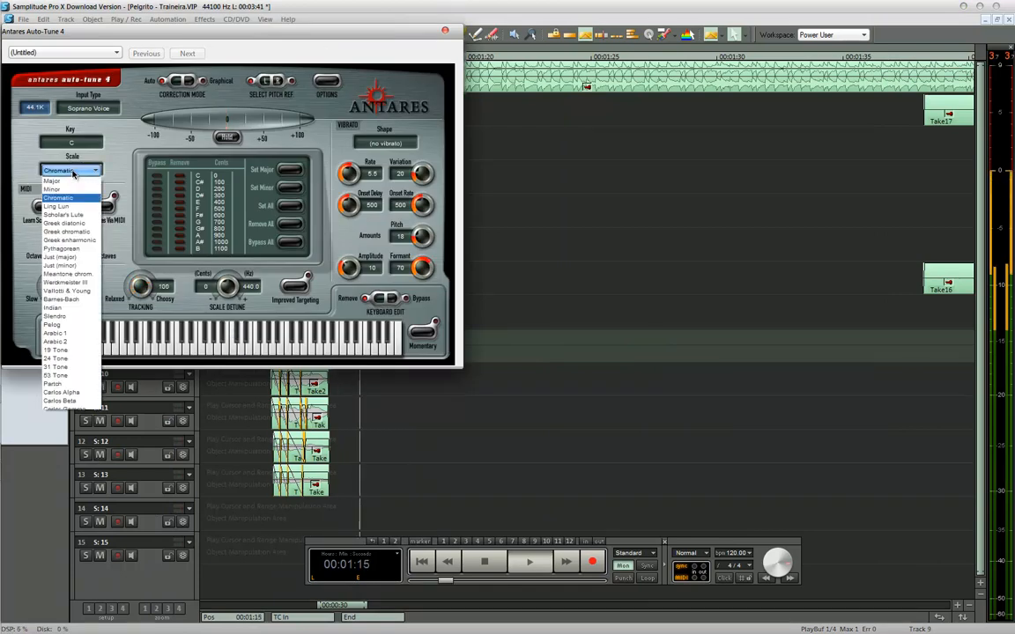
{"action": "left_click", "coordinate": [74, 181]}
{"action": "left_click", "coordinate": [72, 144]}
{"action": "left_click", "coordinate": [72, 164]}
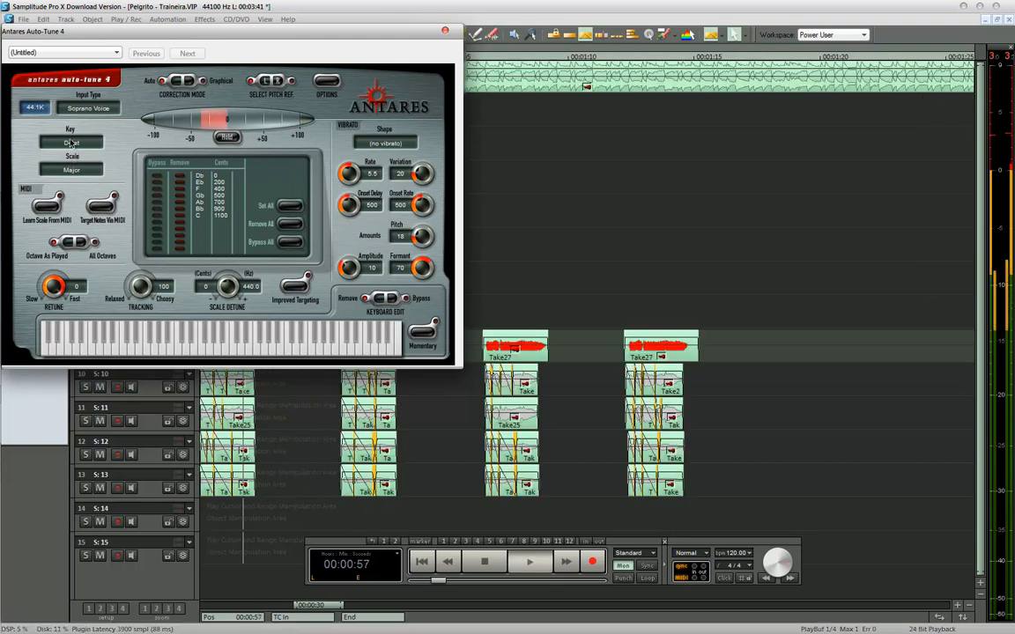
{"action": "left_click", "coordinate": [72, 143]}
{"action": "left_click", "coordinate": [71, 154]}
{"action": "left_click_drag", "start_coordinate": [294, 52], "coordinate": [511, 93]}
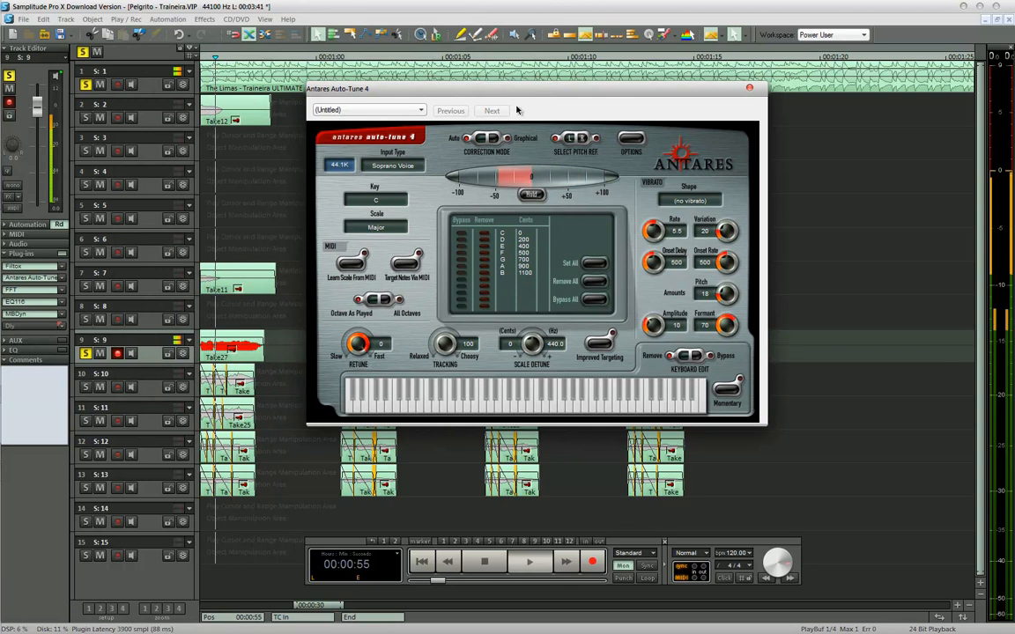
{"action": "left_click", "coordinate": [749, 89]}
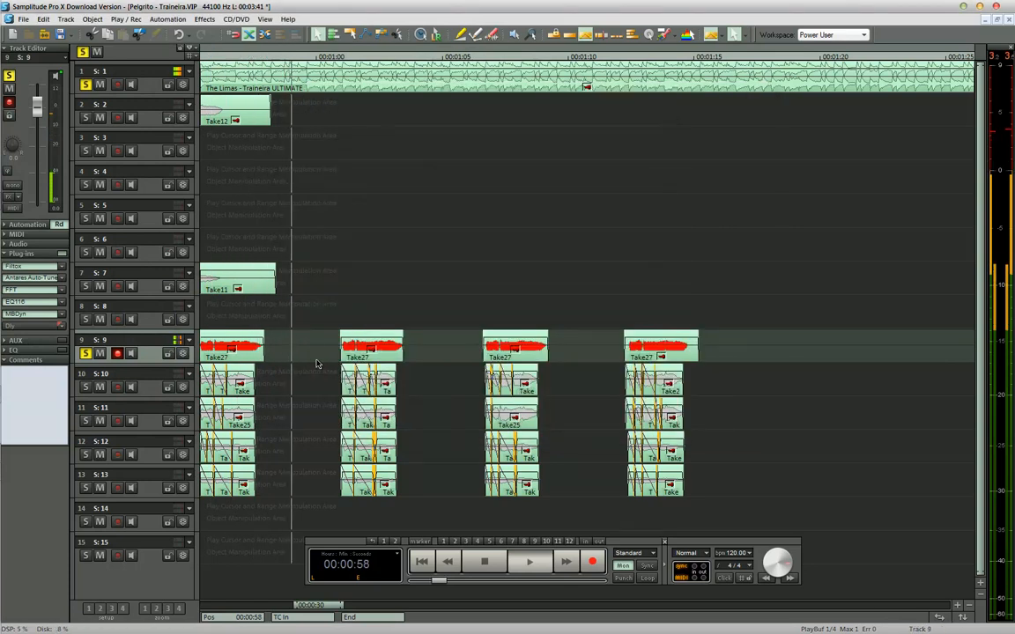
Reopen Auto-Tune for track 9 from the mixer and adjust retune to 40 and tracking to 64 during playback.
{"action": "key", "text": "m"}
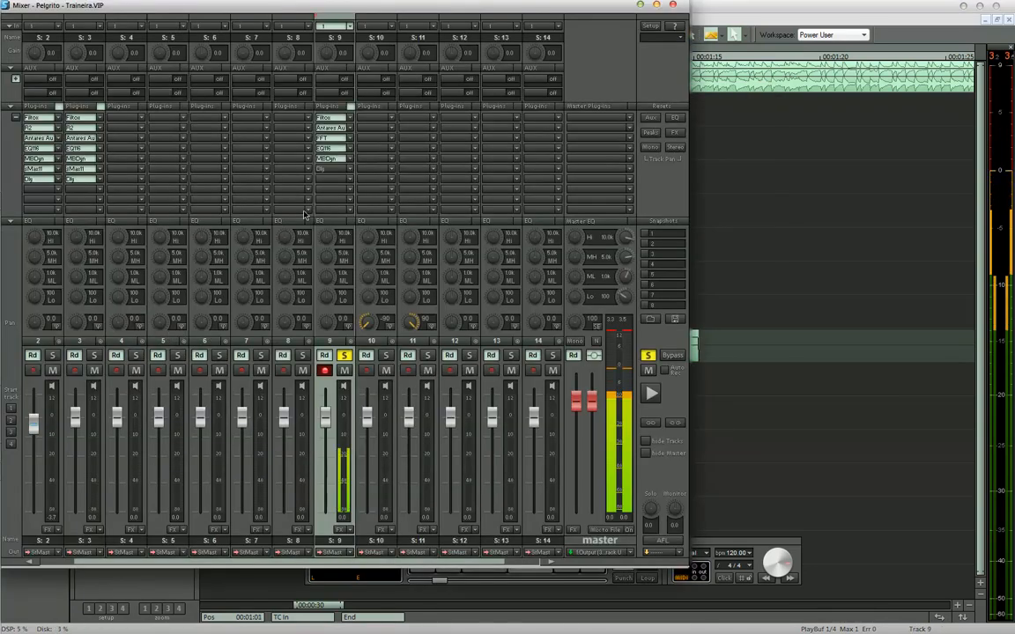
{"action": "left_click", "coordinate": [331, 127]}
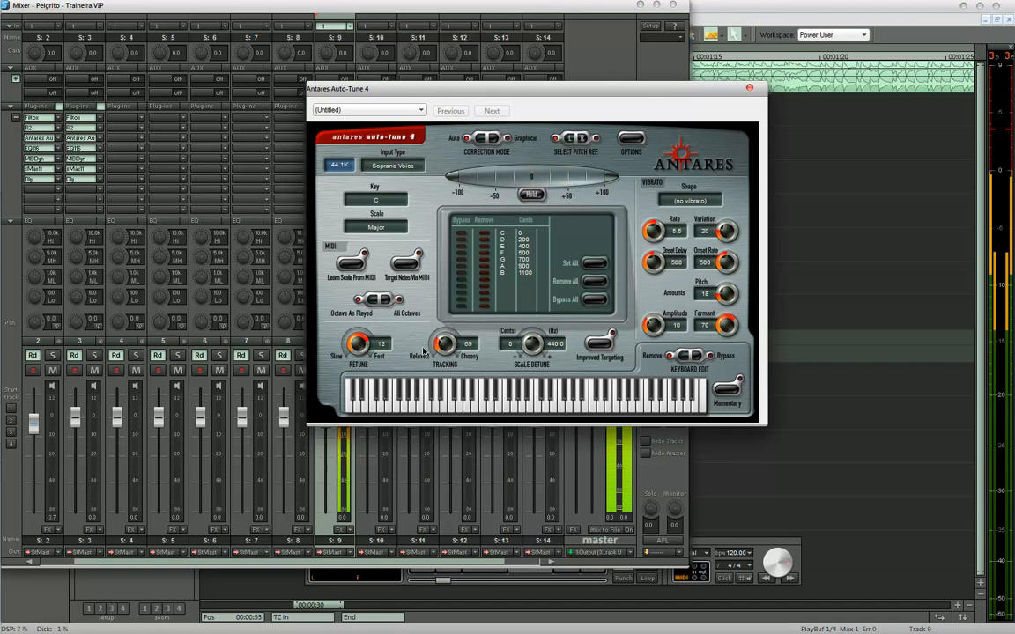
{"action": "key", "text": "space"}
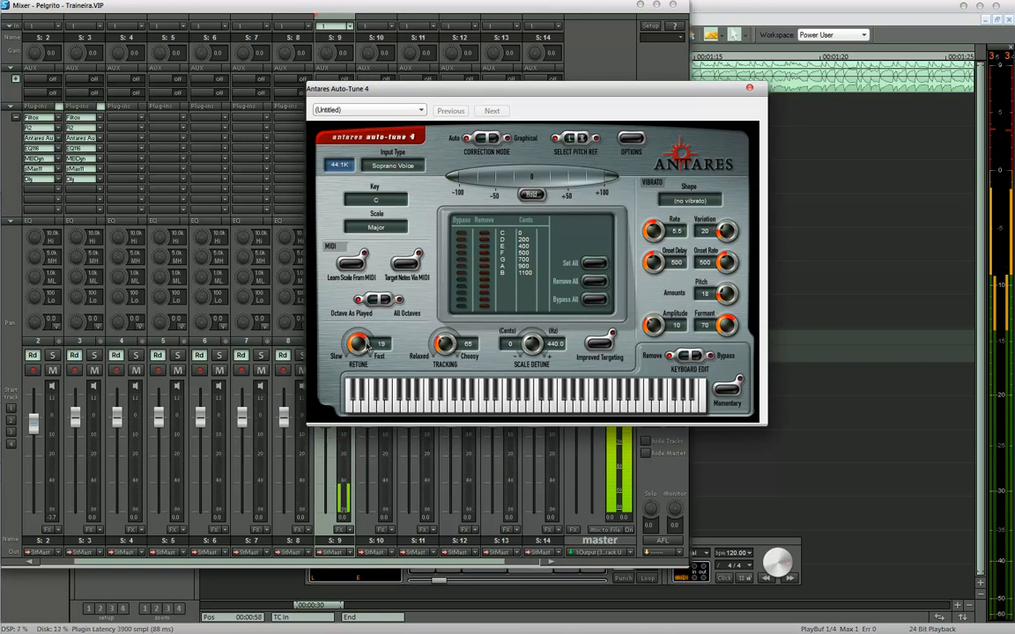
{"action": "left_click", "coordinate": [749, 89]}
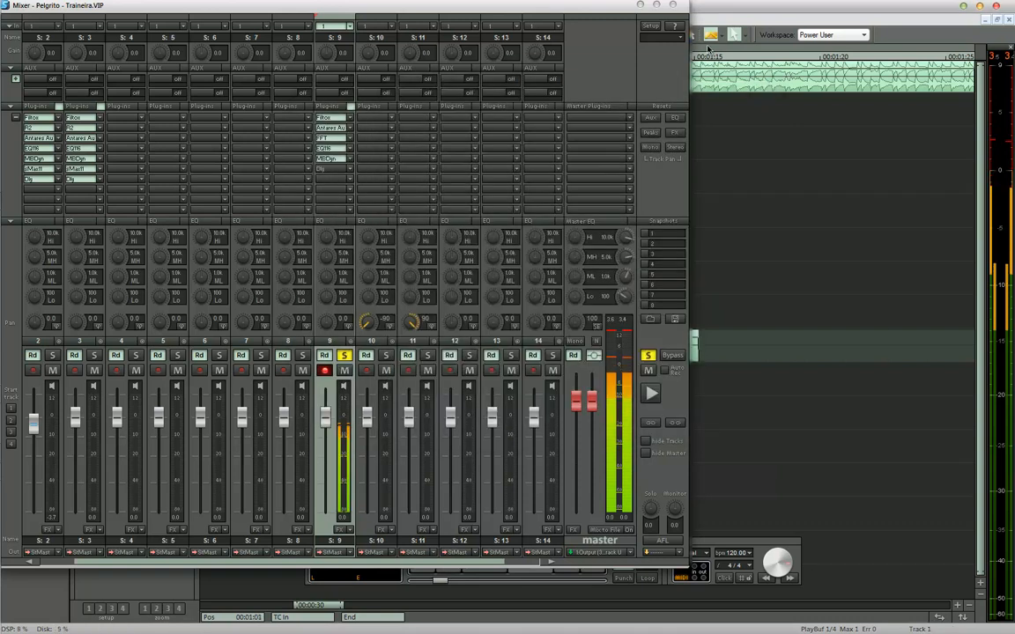
{"action": "left_click", "coordinate": [326, 132]}
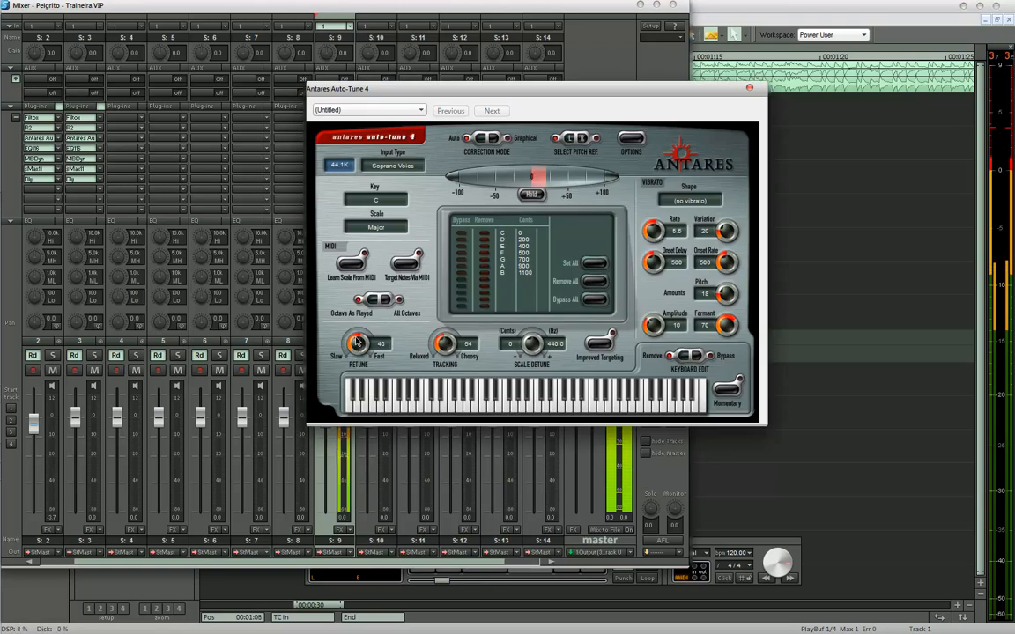
{"action": "left_click", "coordinate": [750, 89]}
{"action": "left_click", "coordinate": [673, 5]}
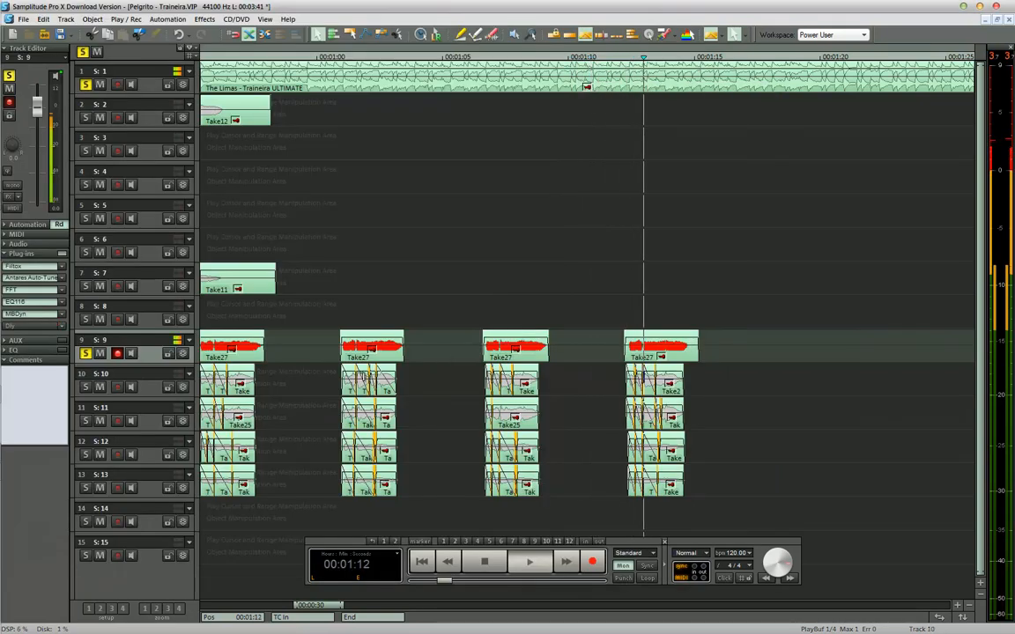
Re-enable the delay on track 9 and raise its decay slightly.
{"action": "left_click", "coordinate": [42, 326]}
{"action": "right_click", "coordinate": [43, 326]}
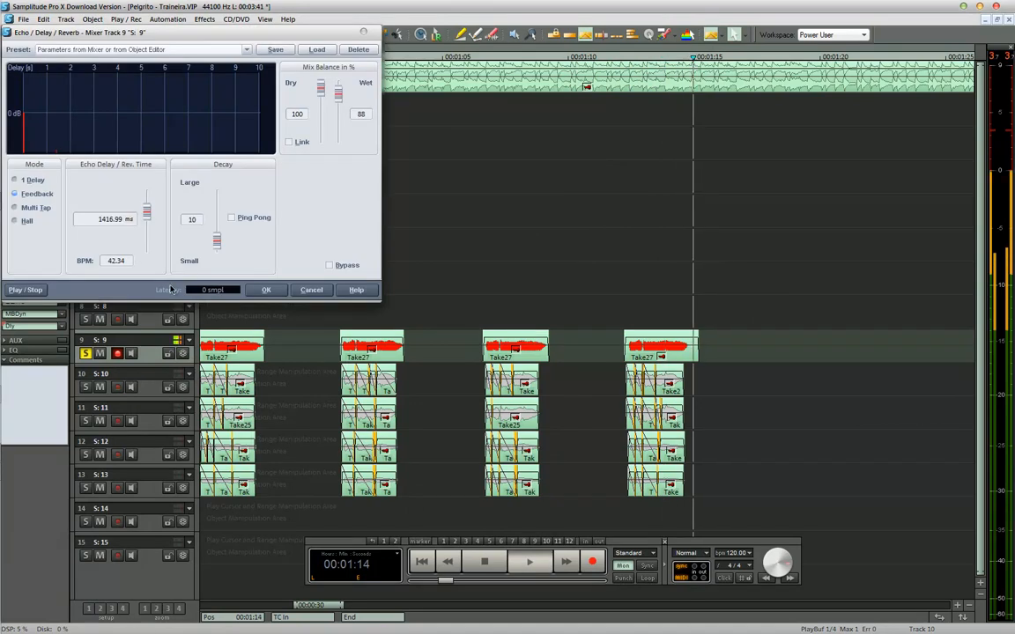
{"action": "left_click_drag", "start_coordinate": [218, 241], "coordinate": [217, 237]}
{"action": "left_click", "coordinate": [265, 292]}
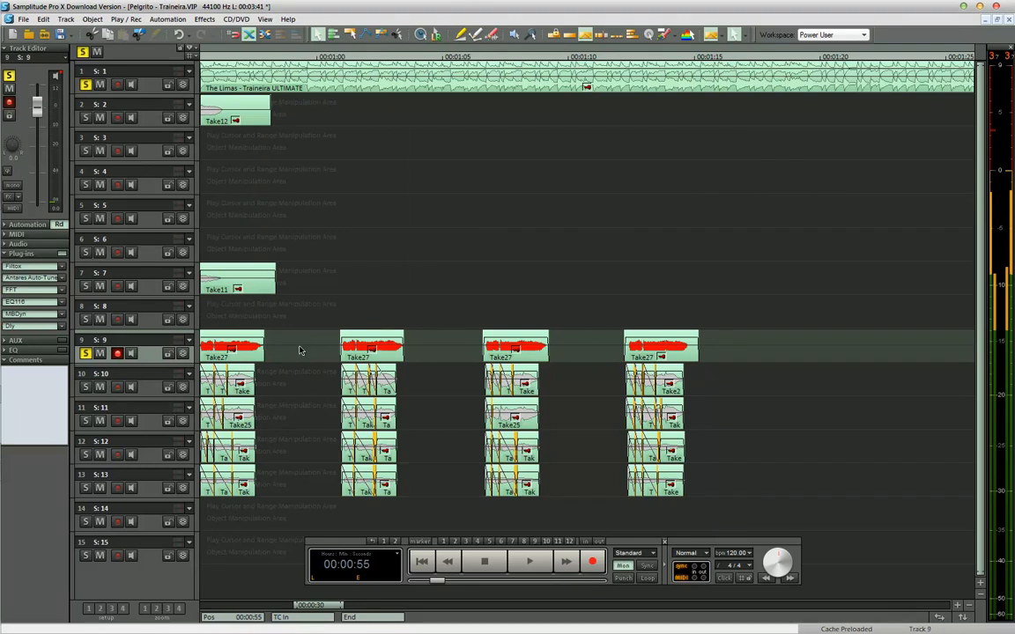
Play track 9 from 00:00:55 with the backing track, remove the solo from track 1 and listen to track 9 alone.
{"action": "key", "text": "space"}
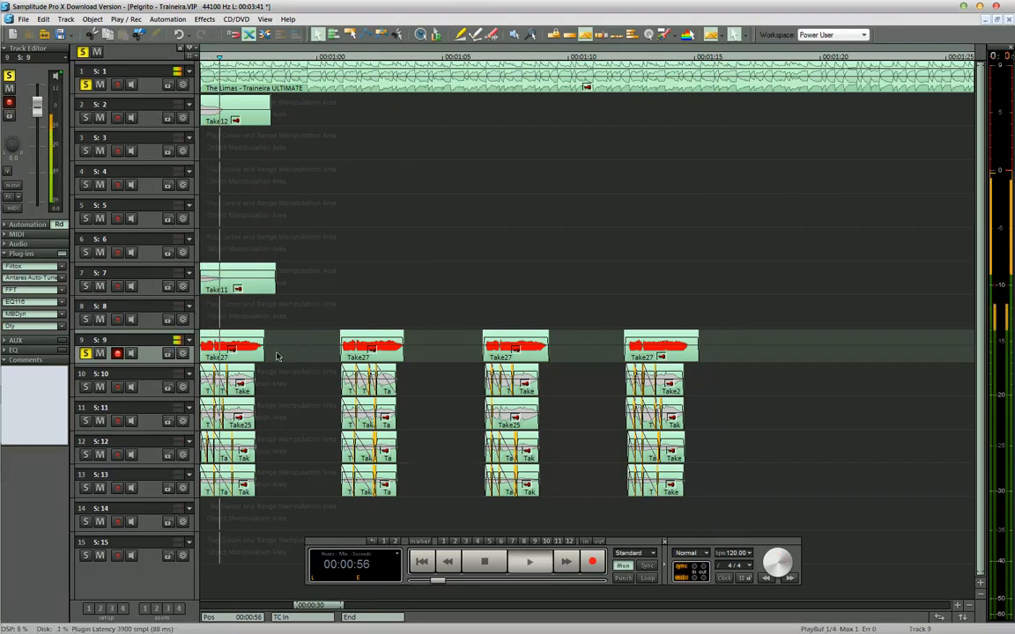
{"action": "key", "text": "space"}
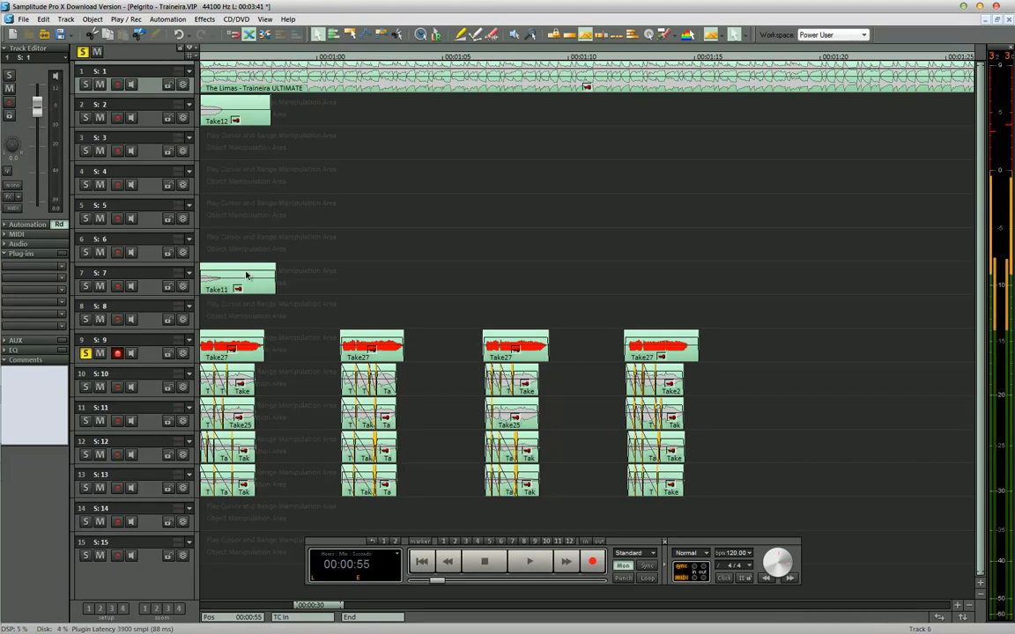
{"action": "left_click", "coordinate": [315, 359]}
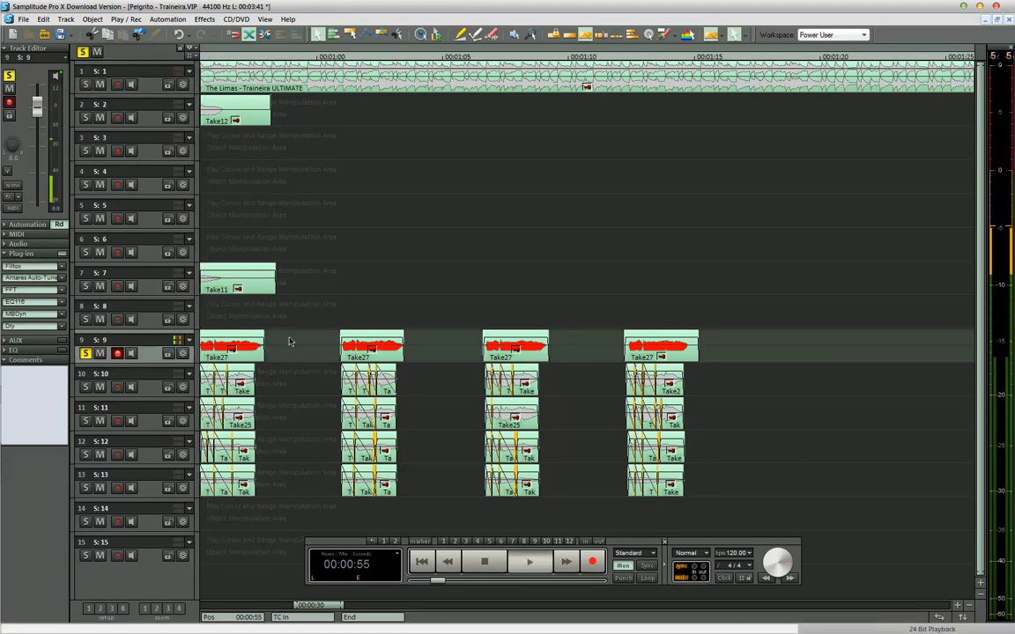
Insert the Exponential Audio R2 reverb on track 9 from the mixer.
{"action": "key", "text": "m"}
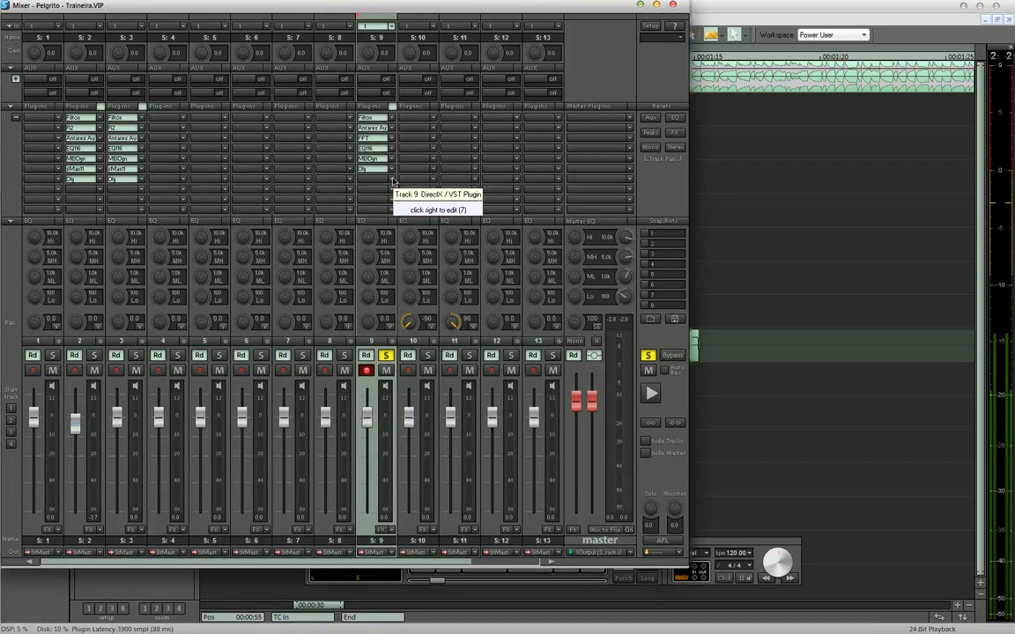
{"action": "left_click", "coordinate": [393, 180]}
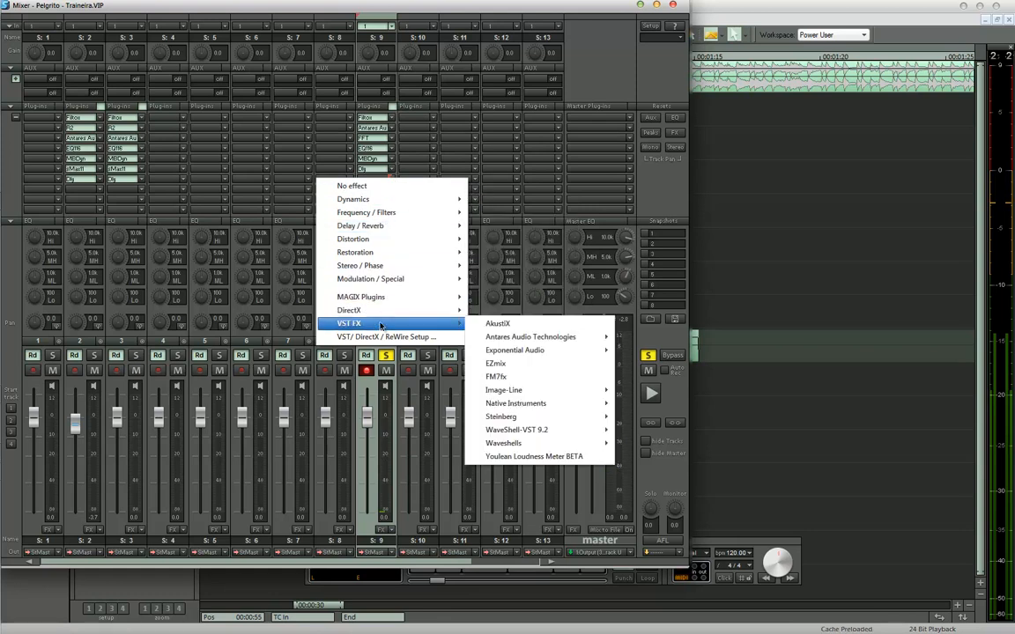
{"action": "mouse_move", "coordinate": [380, 313]}
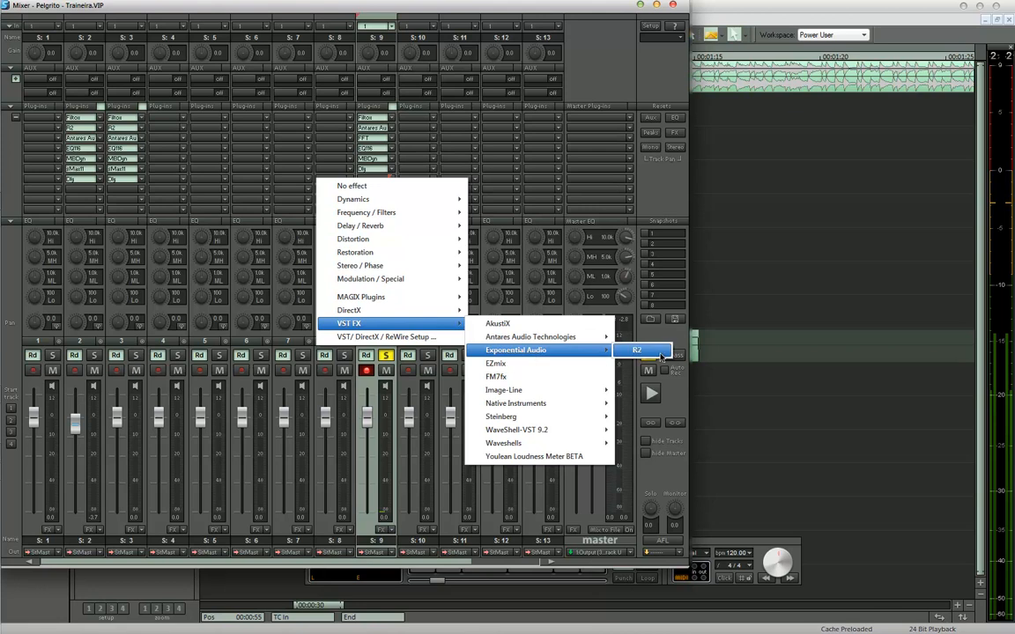
{"action": "left_click", "coordinate": [648, 351]}
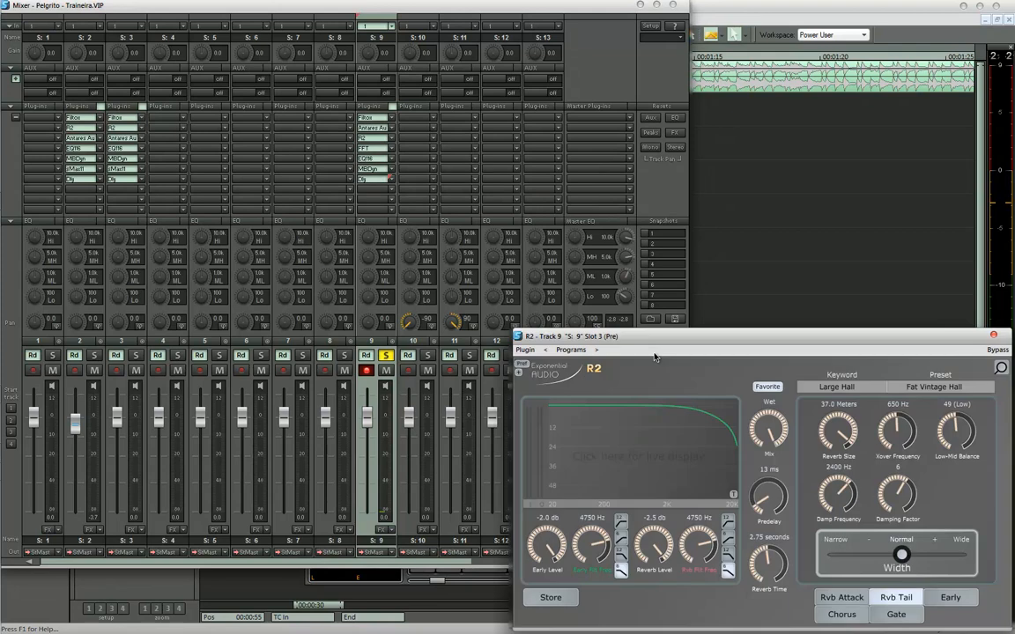
Load the Short Plate preset from the Vocal category in track 9's R2 reverb and set its mix to 11 %.
{"action": "left_click", "coordinate": [836, 386]}
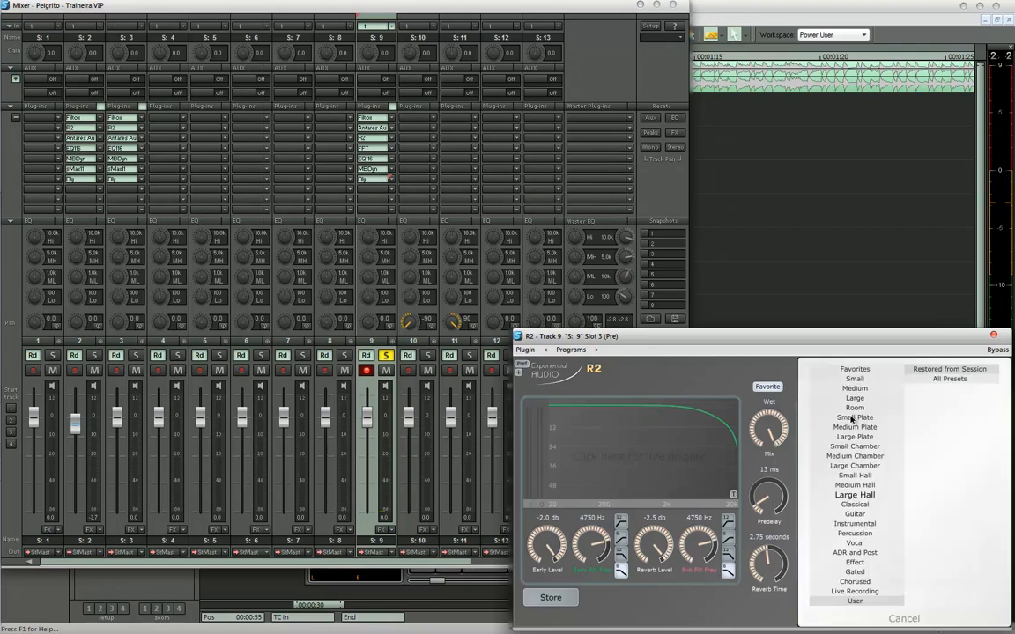
{"action": "left_click", "coordinate": [856, 542]}
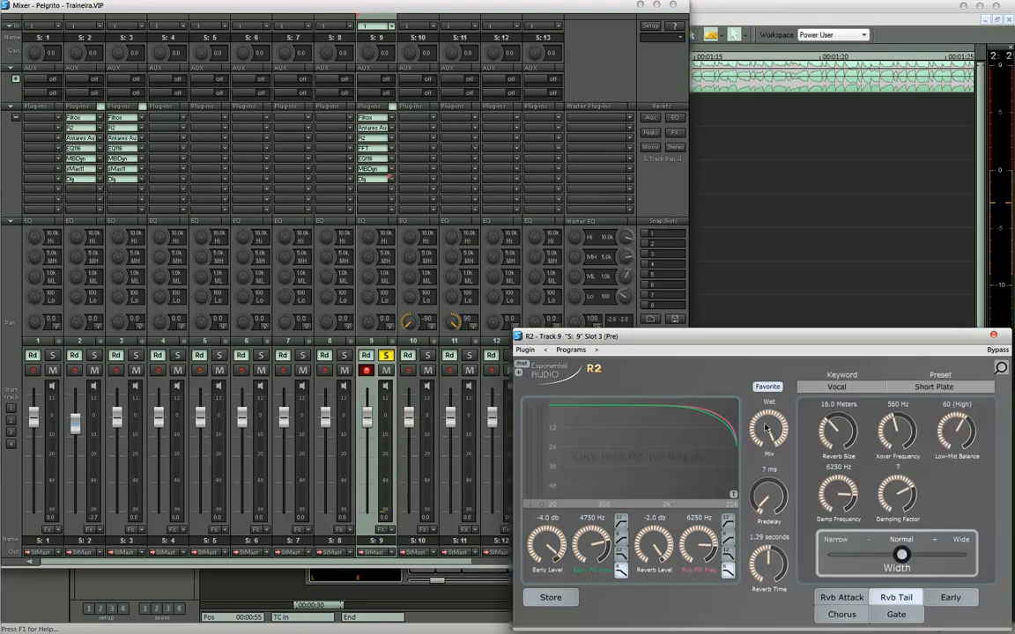
{"action": "left_click", "coordinate": [762, 431]}
{"action": "left_click_drag", "start_coordinate": [763, 432], "coordinate": [759, 445]}
{"action": "left_click_drag", "start_coordinate": [759, 336], "coordinate": [645, 216]}
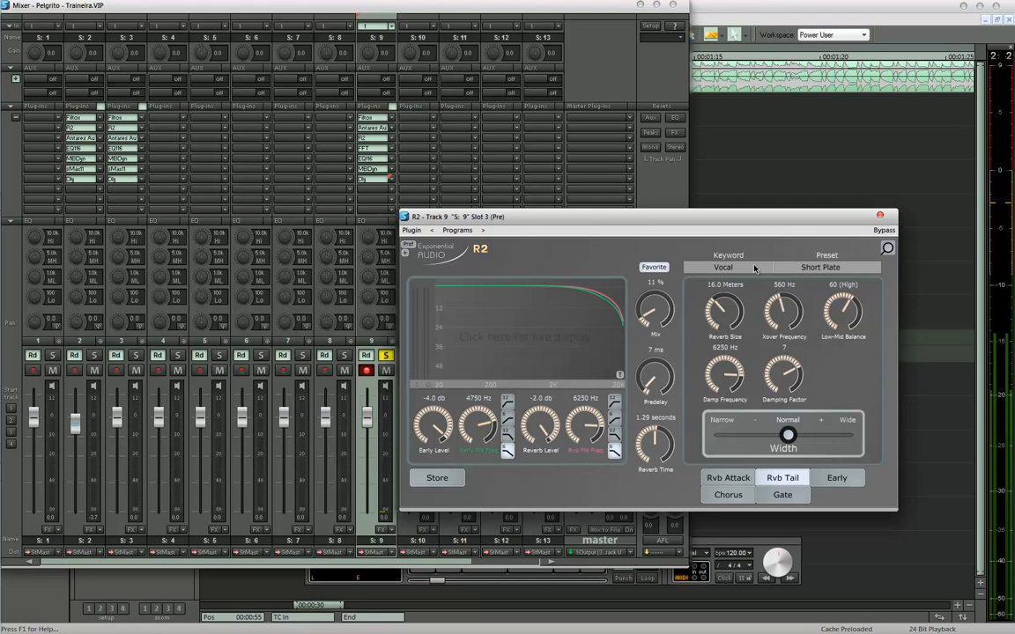
Play track 9 with the reverb and raise the R2 mix to 13 %.
{"action": "key", "text": "space"}
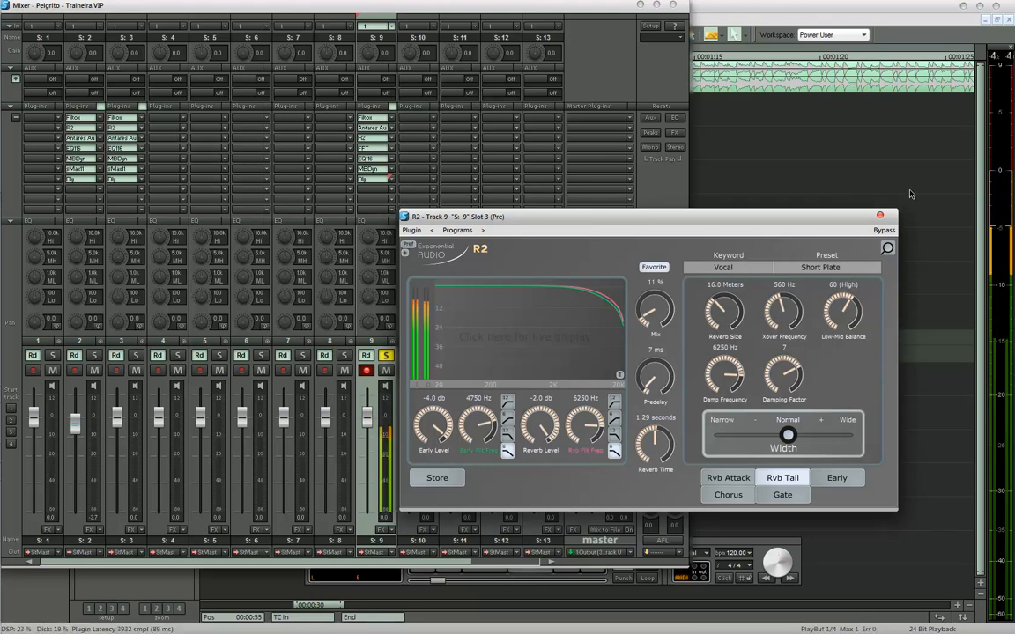
{"action": "key", "text": "space"}
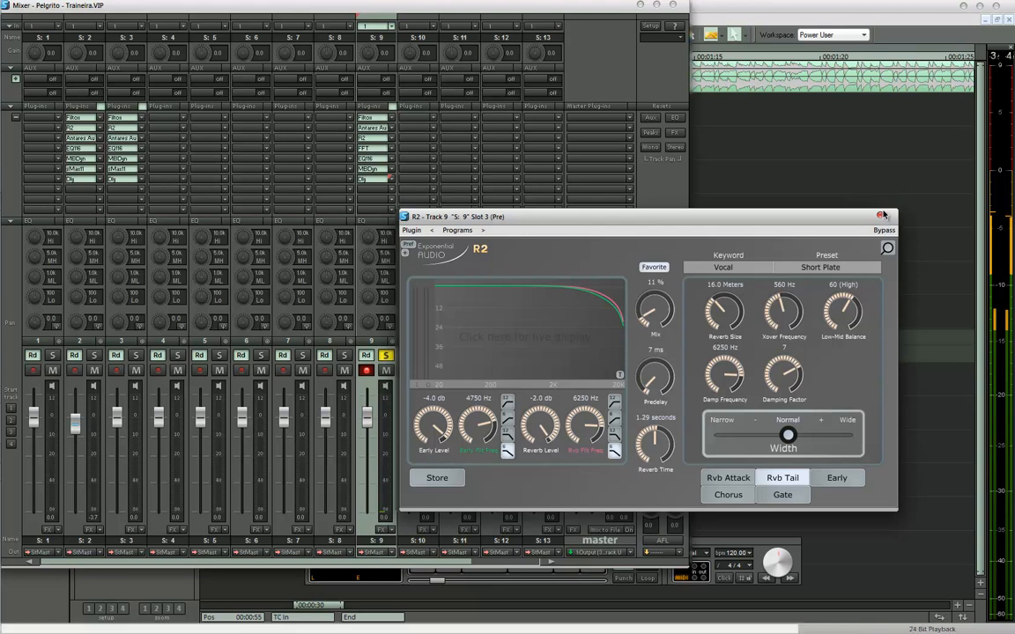
{"action": "key", "text": "space"}
{"action": "key", "text": "space"}
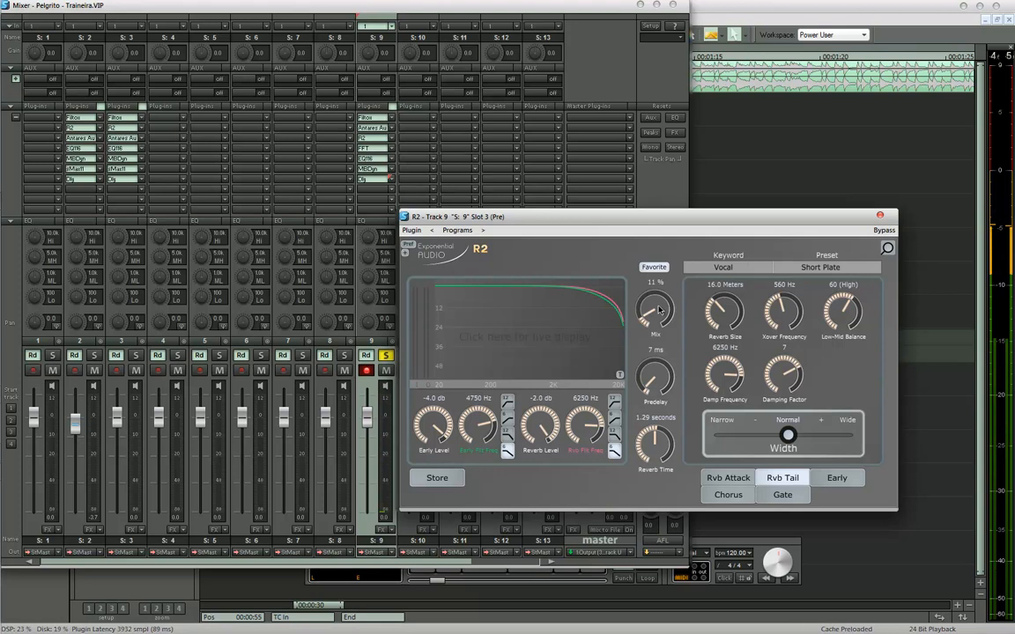
{"action": "left_click_drag", "start_coordinate": [648, 315], "coordinate": [647, 311]}
{"action": "key", "text": "space"}
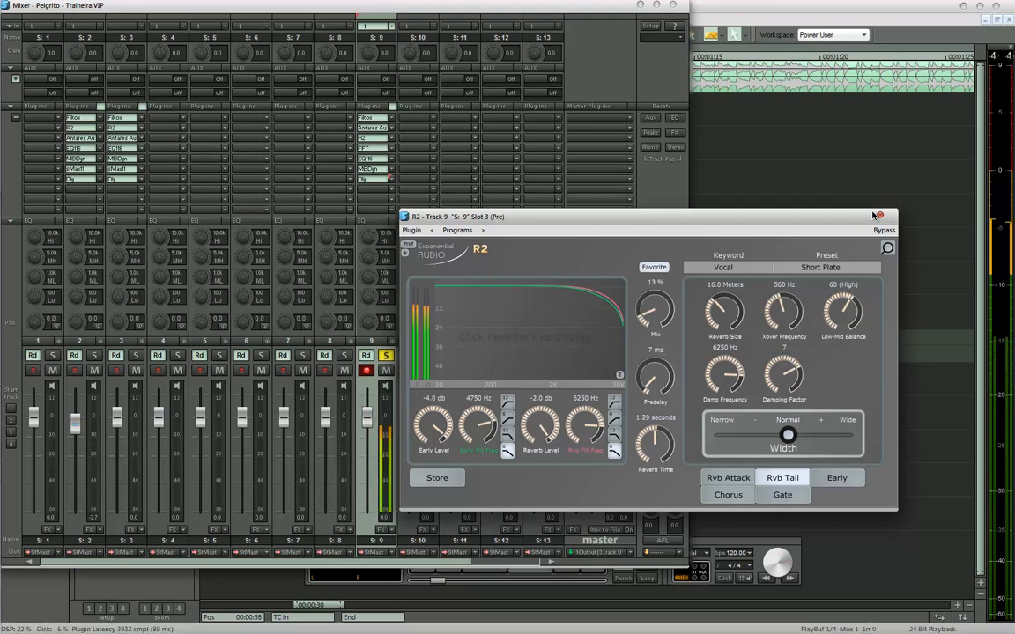
Raise the R2 mix to 15 % during playback, close the reverb and the mixer, and stop after listening.
{"action": "key", "text": "space"}
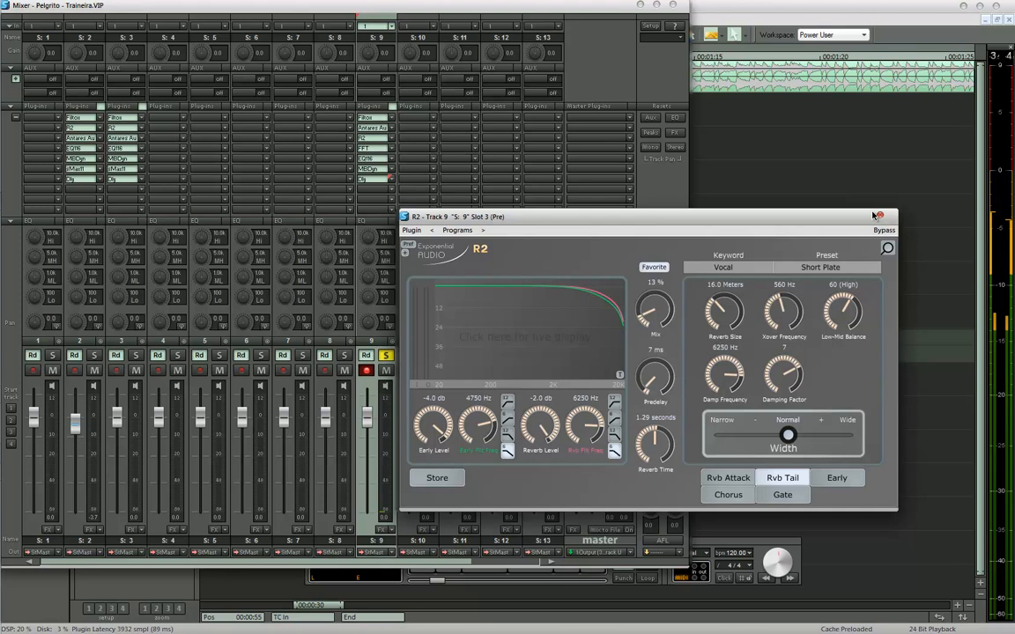
{"action": "key", "text": "space"}
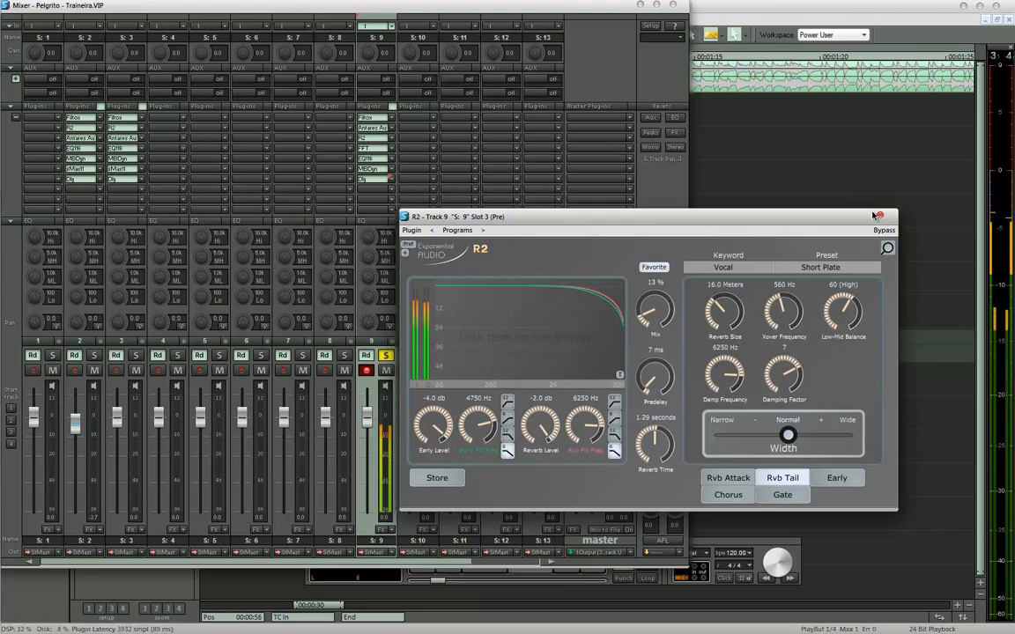
{"action": "left_click_drag", "start_coordinate": [646, 320], "coordinate": [646, 316]}
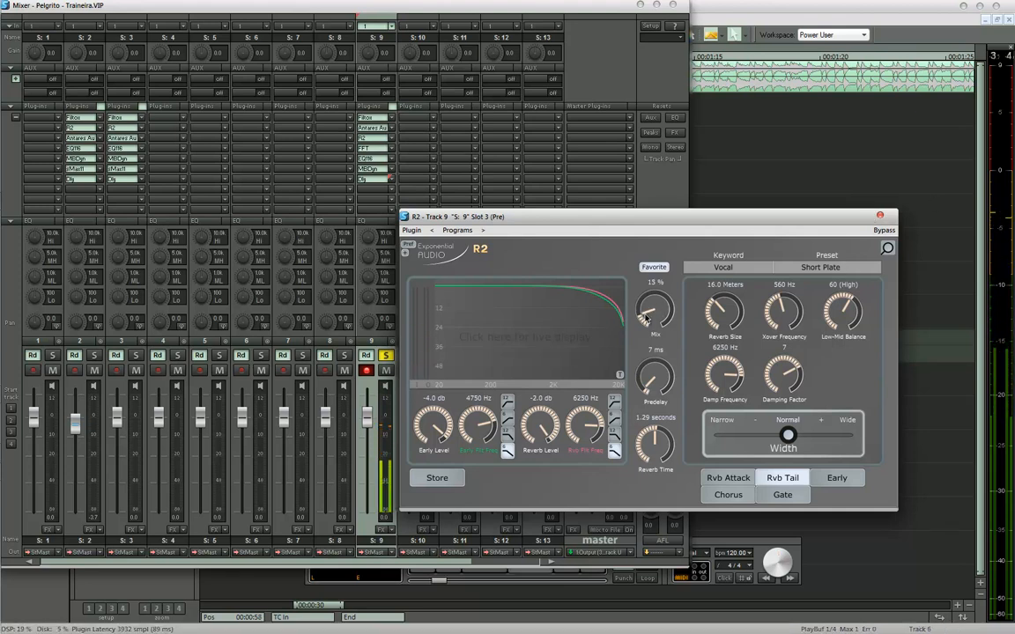
{"action": "left_click", "coordinate": [882, 216]}
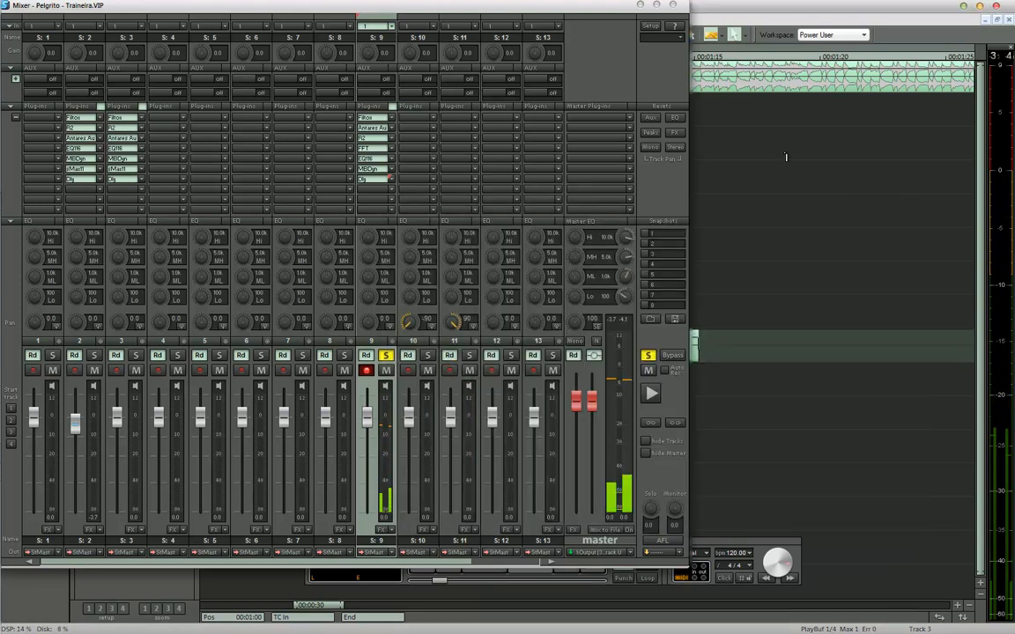
{"action": "left_click", "coordinate": [675, 4]}
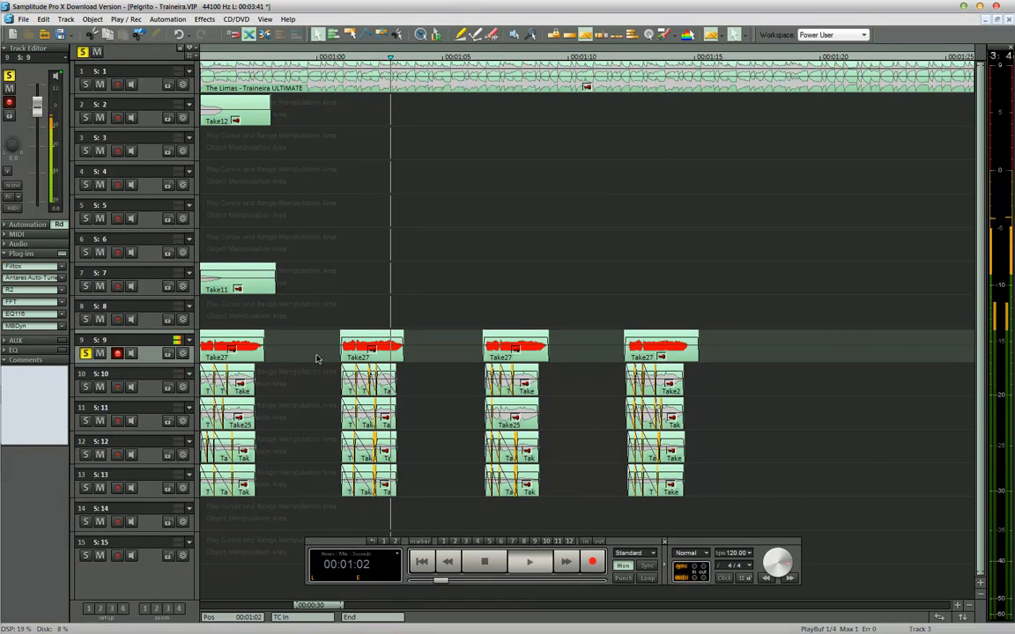
{"action": "key", "text": "space"}
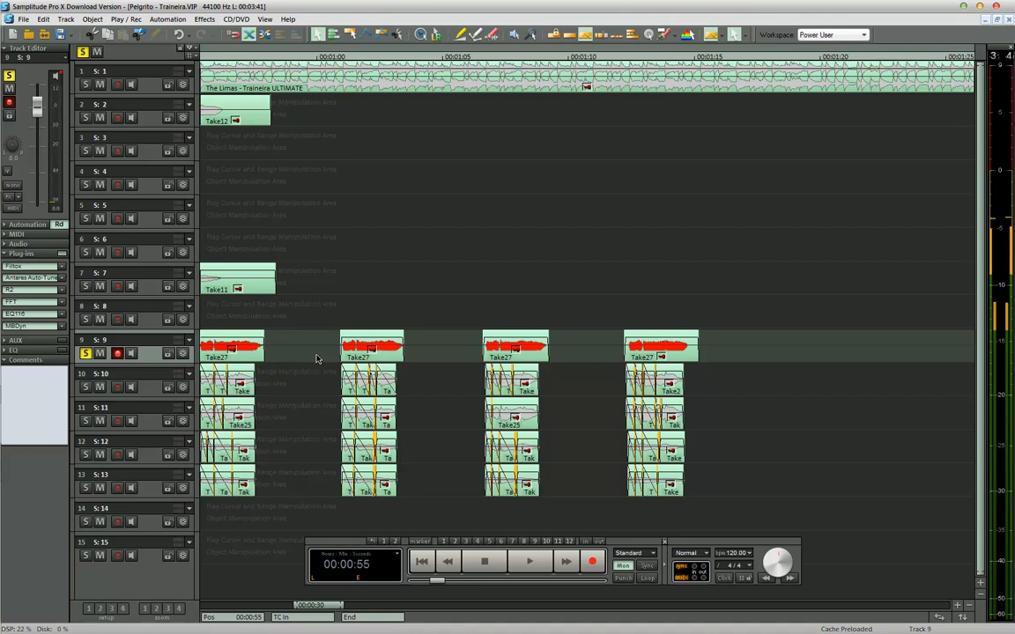
Copy the track effect settings of track 9, solo track 10 and paste the settings onto it.
{"action": "right_click", "coordinate": [148, 354]}
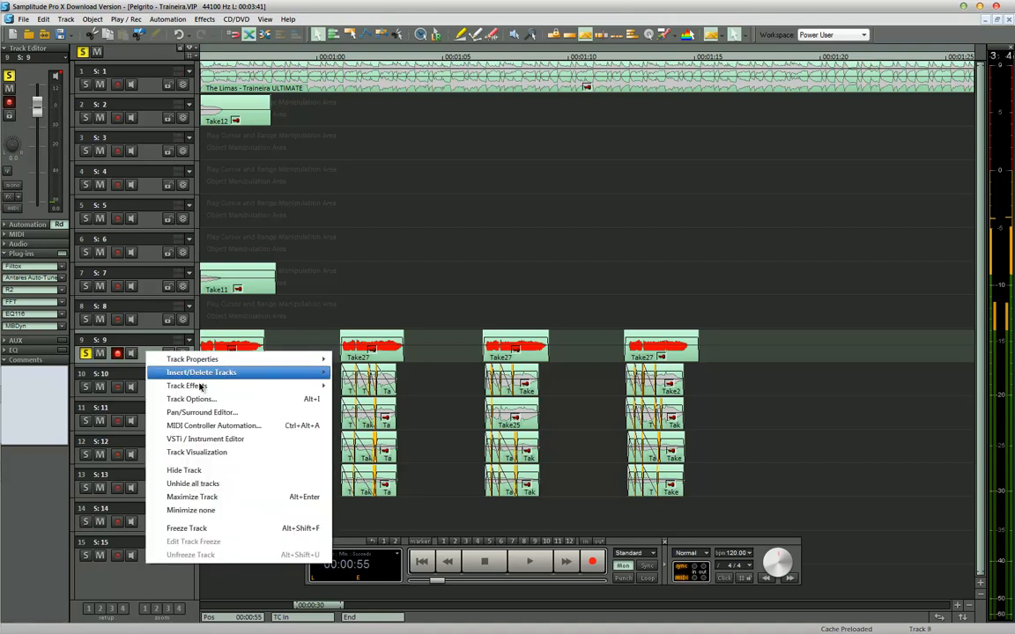
{"action": "mouse_move", "coordinate": [225, 388]}
{"action": "left_click", "coordinate": [401, 163]}
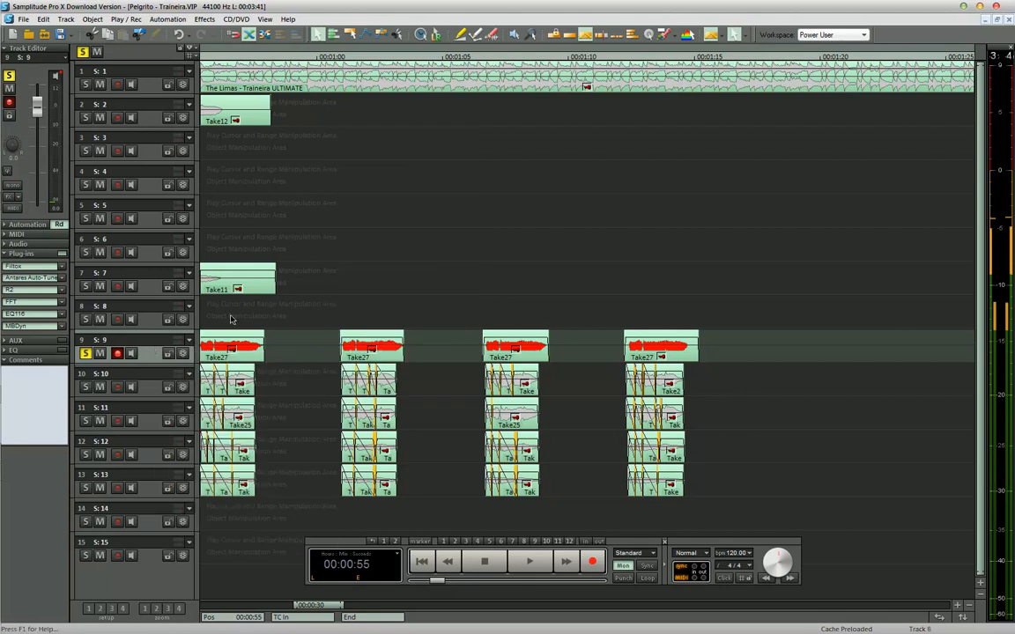
{"action": "left_click", "coordinate": [84, 388]}
{"action": "right_click", "coordinate": [152, 393]}
{"action": "mouse_move", "coordinate": [170, 423]}
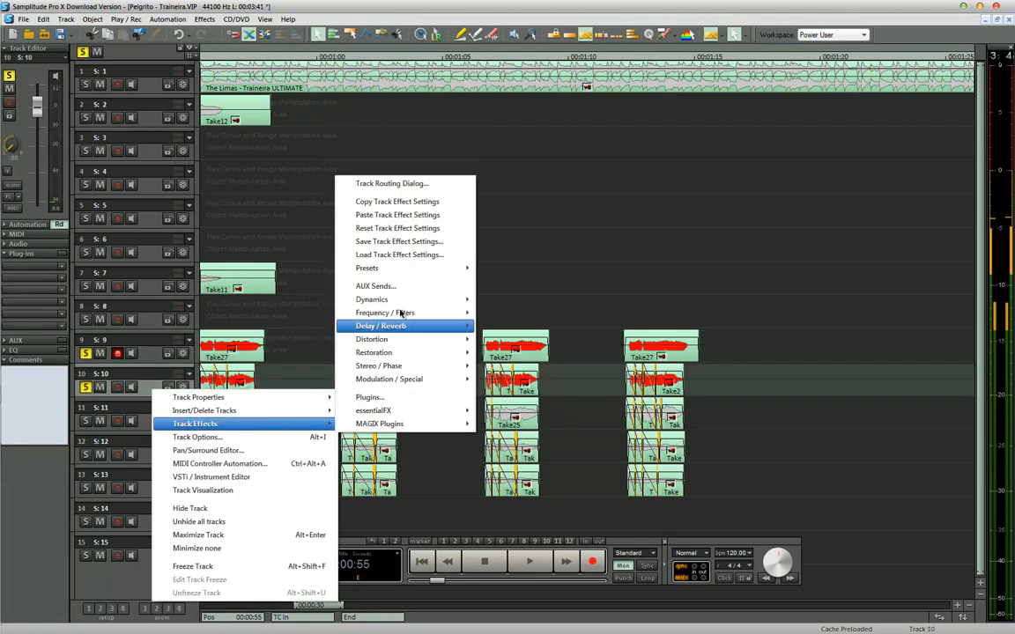
{"action": "left_click", "coordinate": [361, 216]}
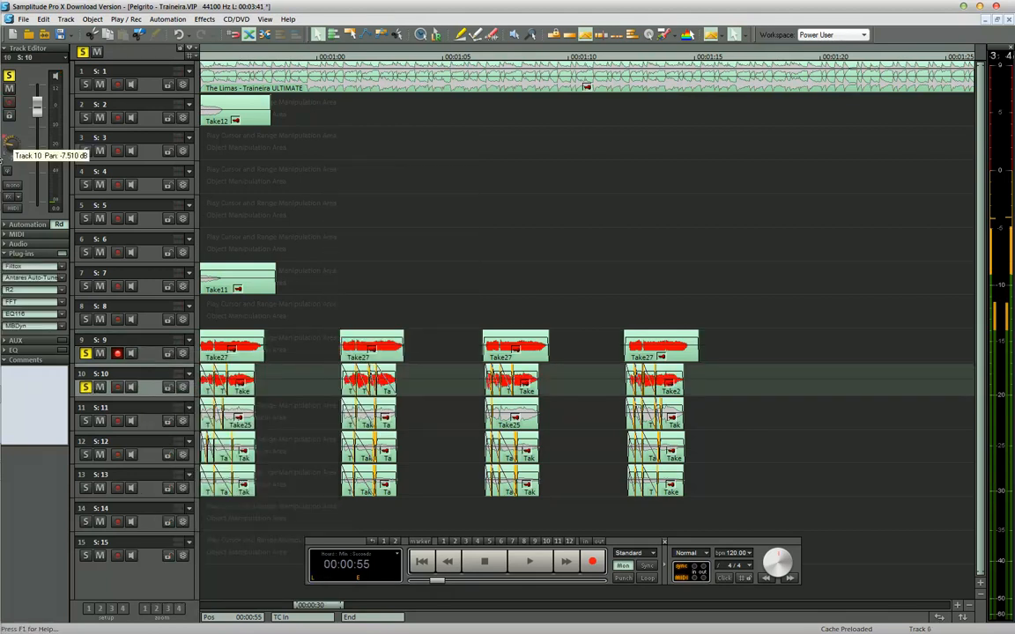
Solo track 11 and paste the copied track effect settings onto it.
{"action": "left_click", "coordinate": [86, 421]}
{"action": "right_click", "coordinate": [152, 426]}
{"action": "mouse_move", "coordinate": [256, 244]}
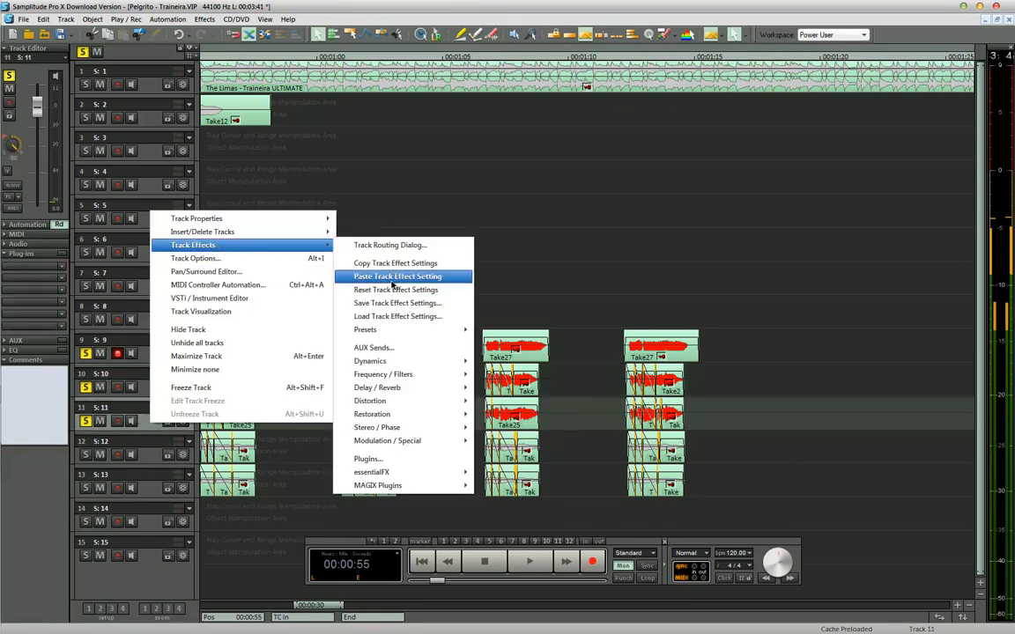
{"action": "left_click", "coordinate": [392, 281]}
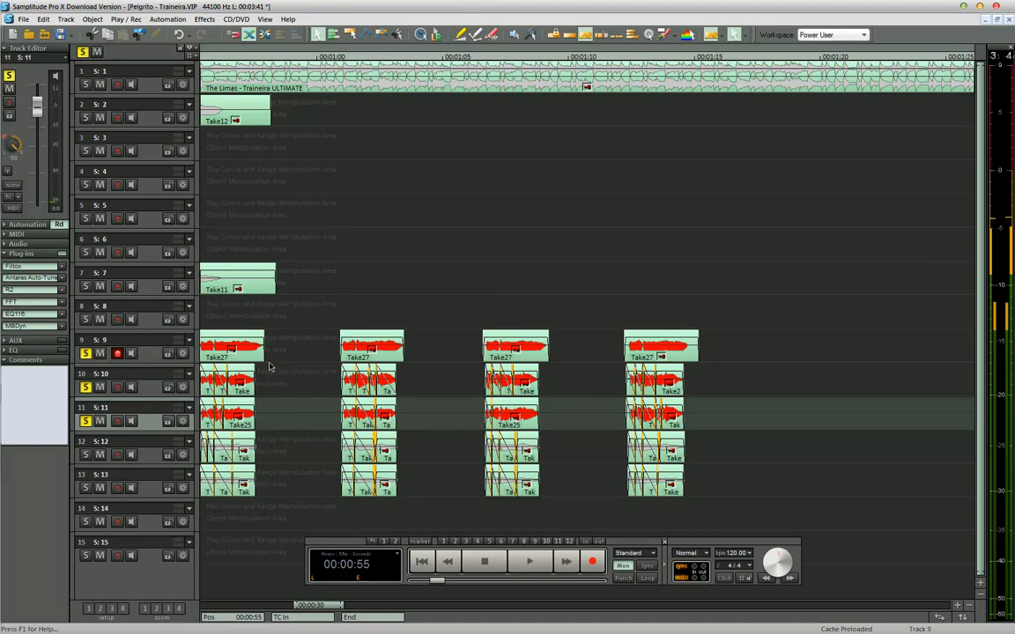
Lower track 9 to -6.0 dB in the mixer and tracks 10 and 11 to -2.5 dB while playing.
{"action": "key", "text": "m"}
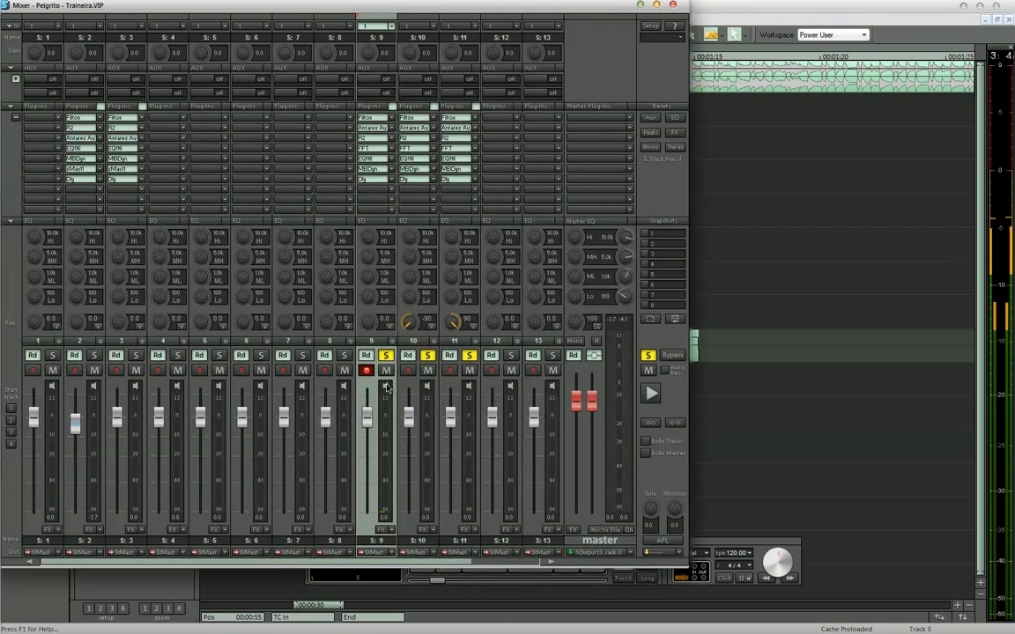
{"action": "scroll", "coordinate": [370, 420], "scroll_direction": "down", "scroll_amount": 5}
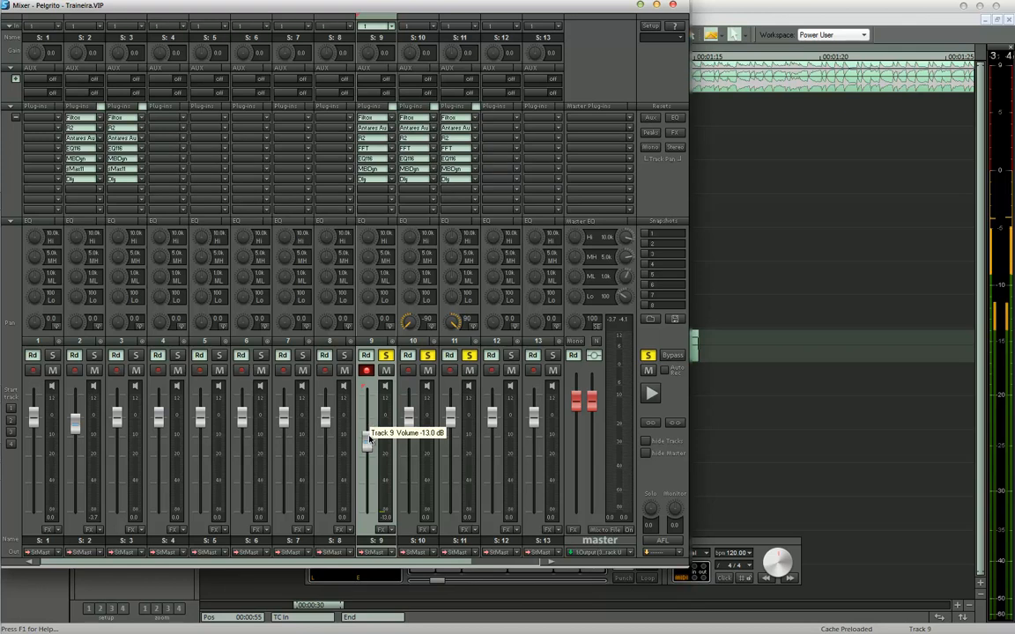
{"action": "scroll", "coordinate": [369, 439], "scroll_direction": "up", "scroll_amount": 3}
{"action": "scroll", "coordinate": [369, 438], "scroll_direction": "up", "scroll_amount": 2}
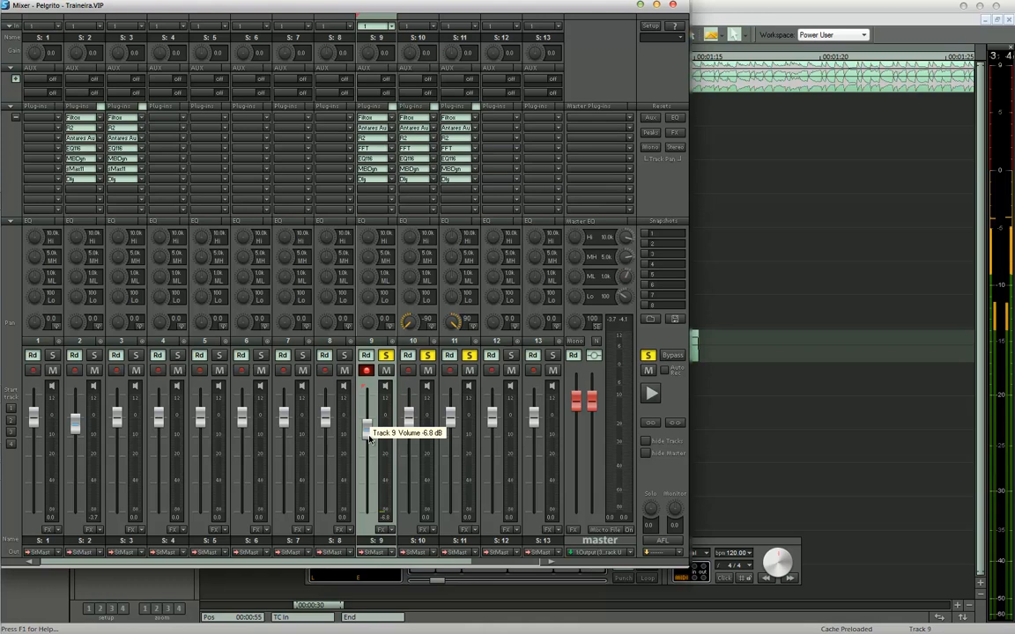
{"action": "key", "text": "space"}
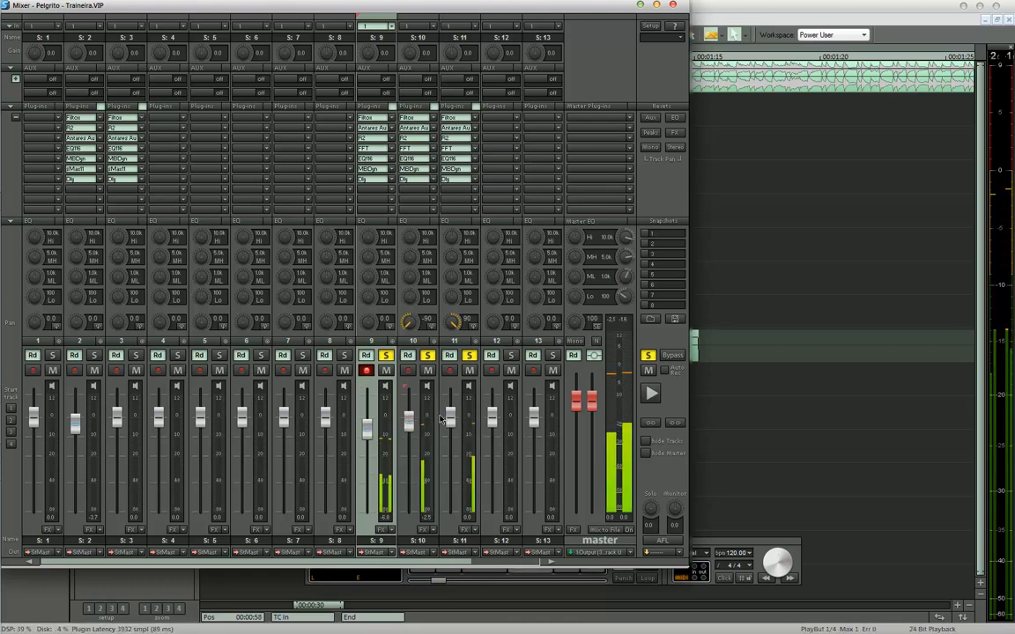
{"action": "mouse_move", "coordinate": [453, 418]}
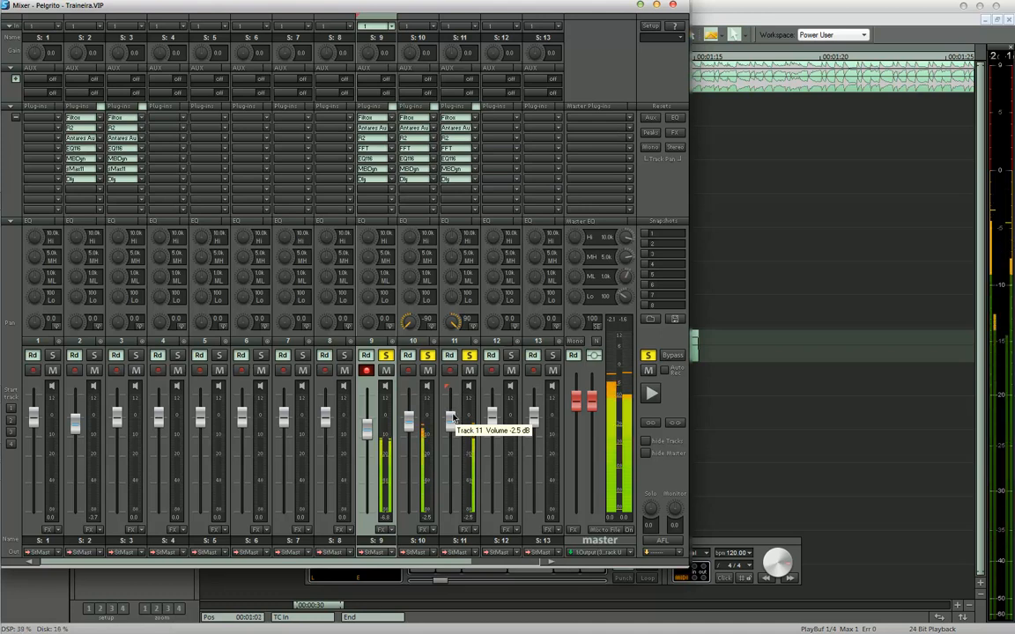
Solo track 1 too and rebalance during playback: track 9 to -1.9 dB, track 10 to about -3.1 dB, track 11 to -3.5 dB.
{"action": "left_click", "coordinate": [672, 6]}
{"action": "key", "text": "space"}
{"action": "key", "text": "space"}
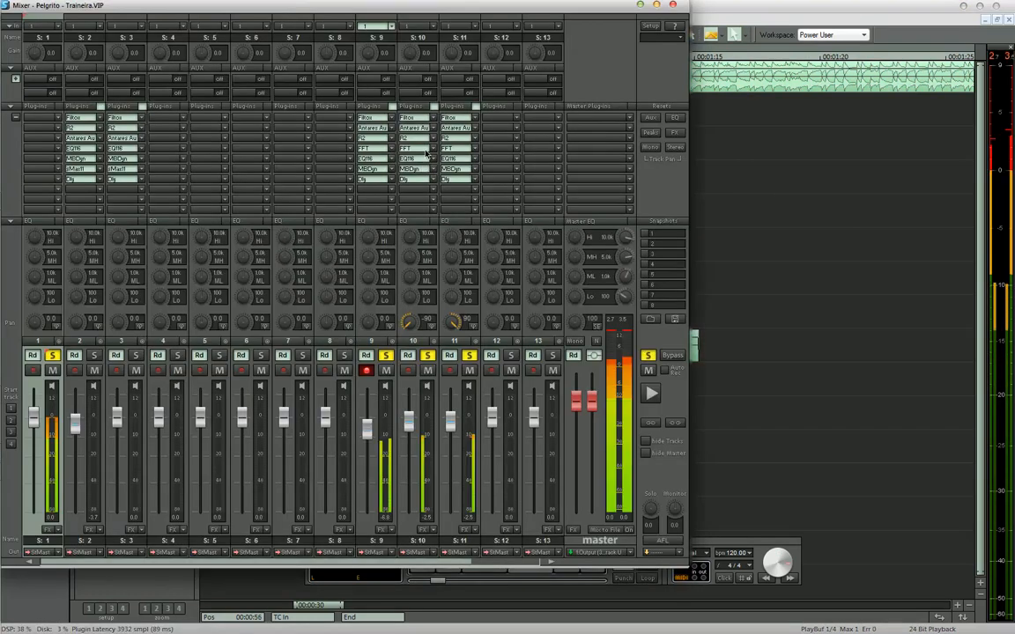
{"action": "key", "text": "m"}
{"action": "left_click_drag", "start_coordinate": [368, 438], "coordinate": [414, 427]}
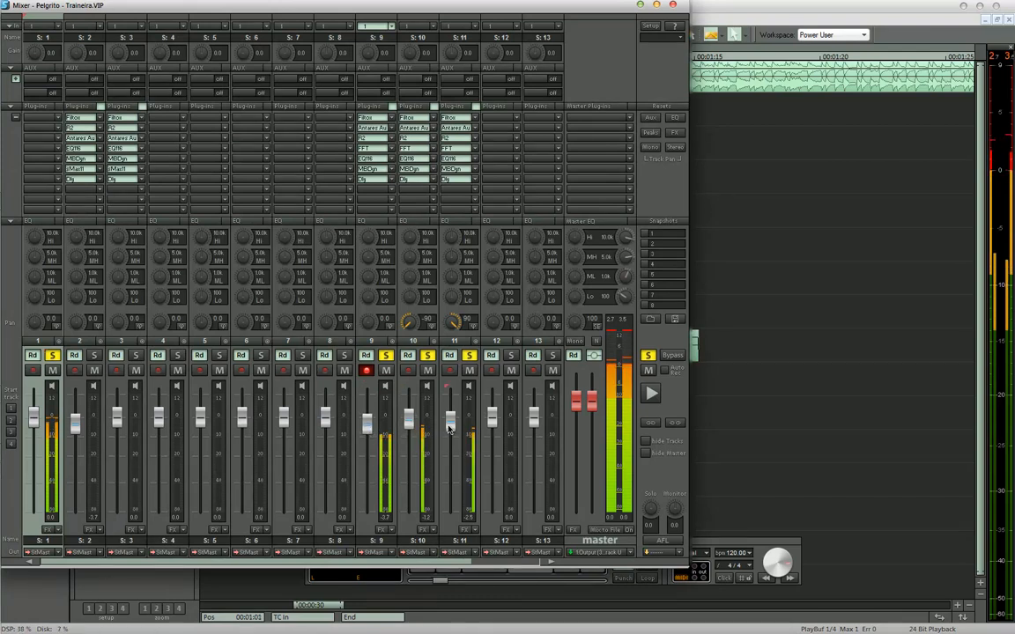
{"action": "left_click_drag", "start_coordinate": [368, 429], "coordinate": [369, 425]}
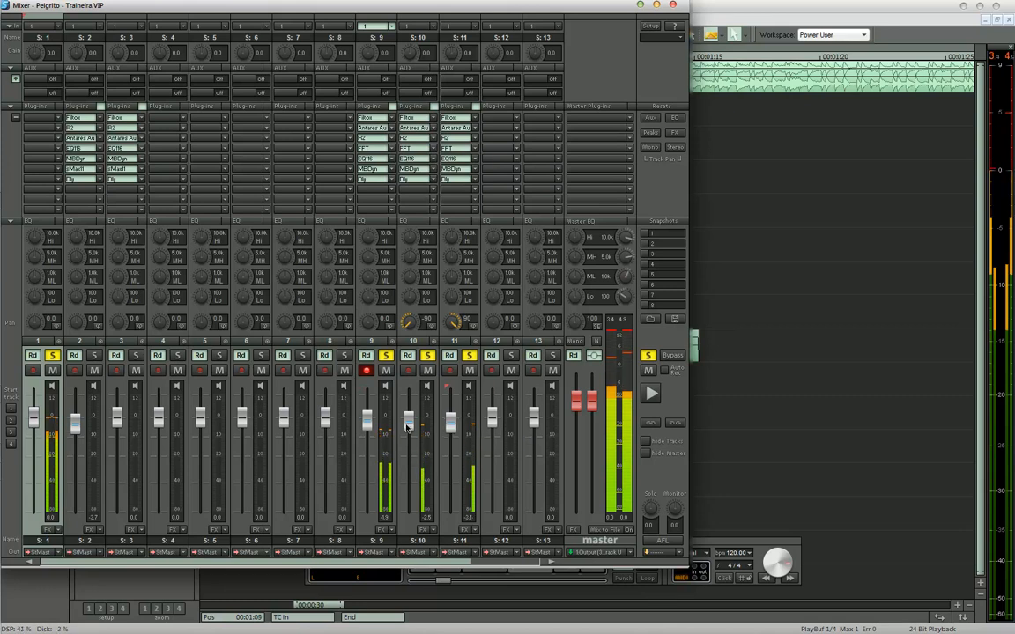
{"action": "key", "text": "m"}
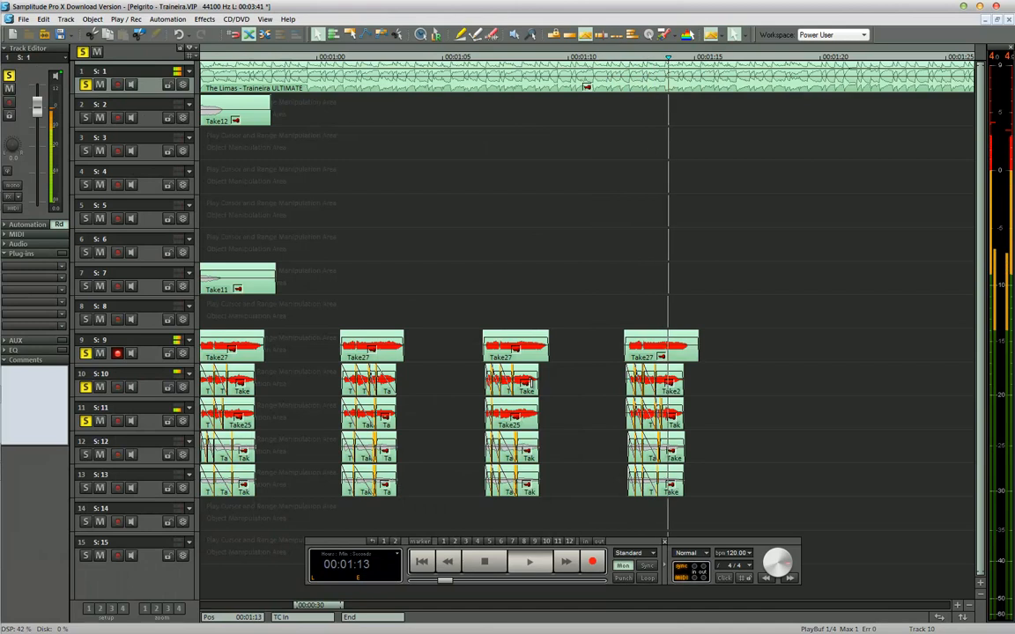
{"action": "left_click", "coordinate": [86, 455]}
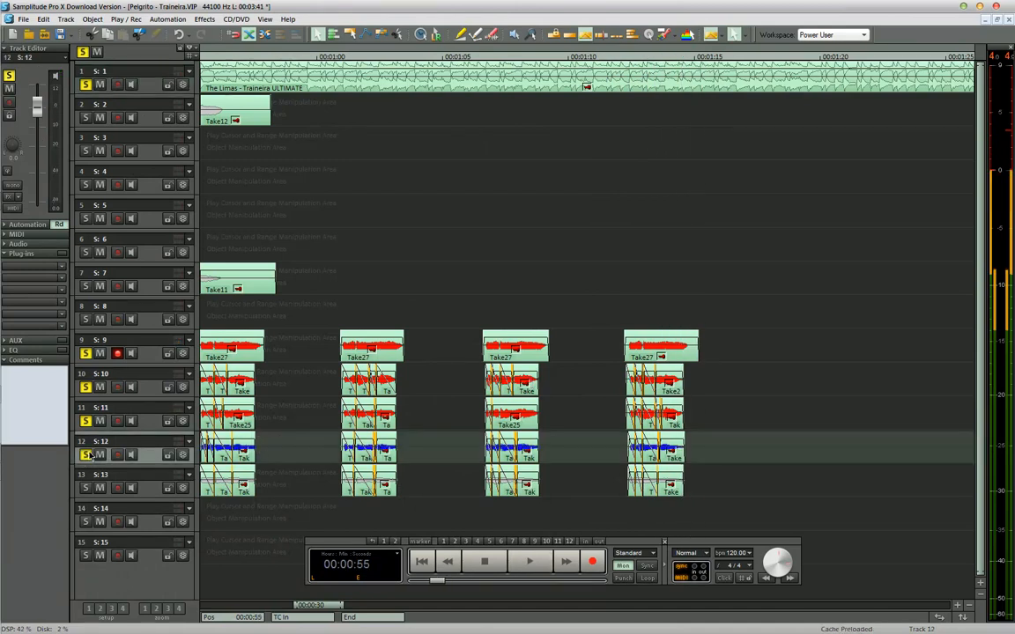
{"action": "left_click", "coordinate": [86, 455]}
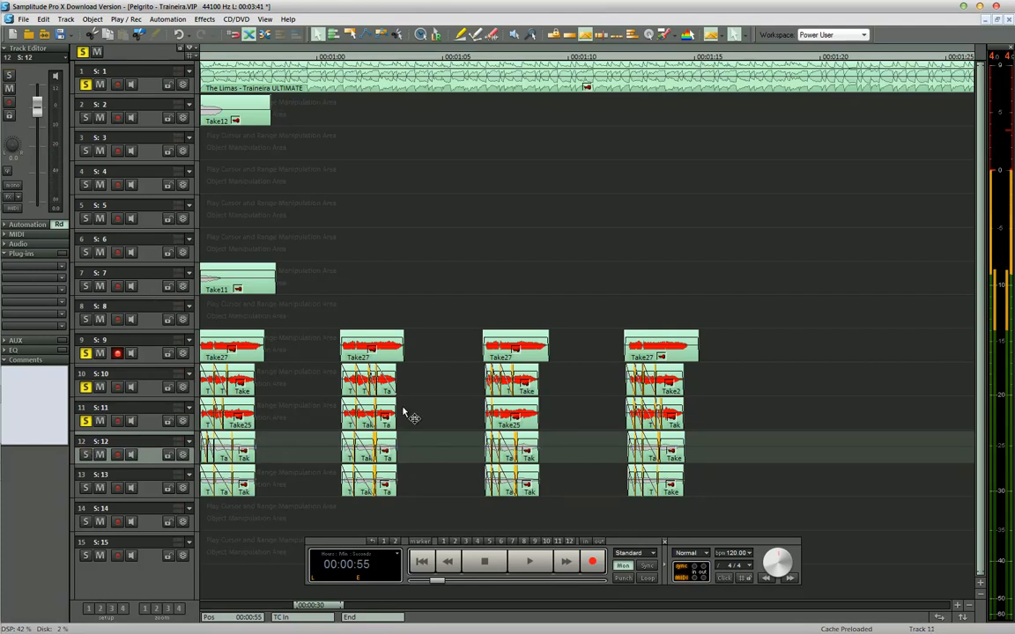
{"action": "left_click", "coordinate": [251, 392]}
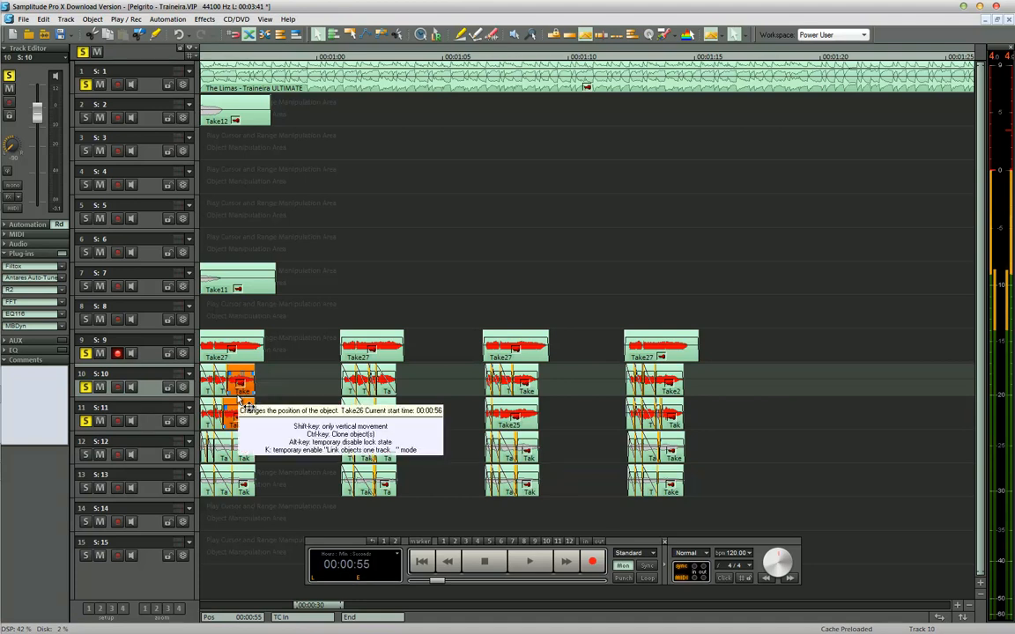
{"action": "key", "text": "ctrl+Down"}
{"action": "left_click_drag", "start_coordinate": [374, 389], "coordinate": [371, 412]}
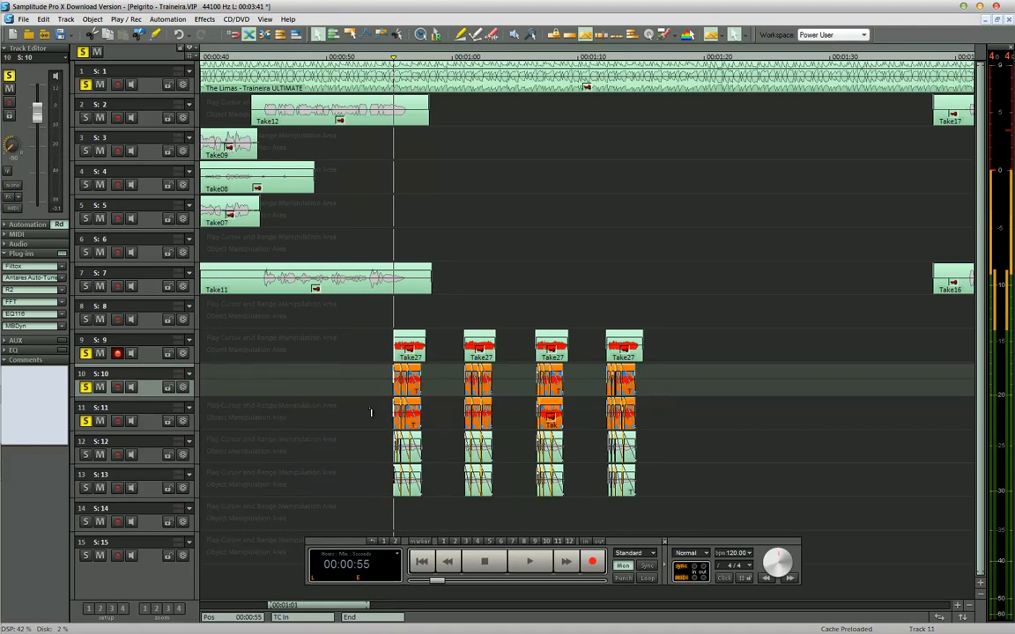
{"action": "left_click", "coordinate": [389, 359]}
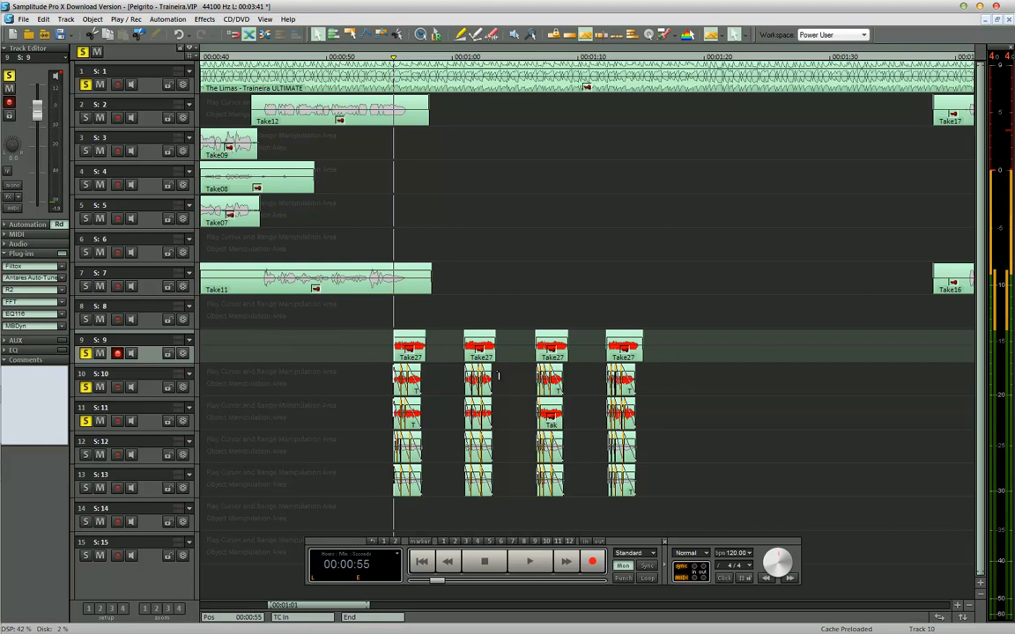
Examine the first phrase, comparing the doubled Take26 and Take25 clips on tracks 10 and 11 with the Take27 clip on track 9.
{"action": "left_click", "coordinate": [381, 394]}
{"action": "key", "text": "ctrl+Up"}
{"action": "key", "text": "ctrl+Up"}
{"action": "key", "text": "ctrl+Up"}
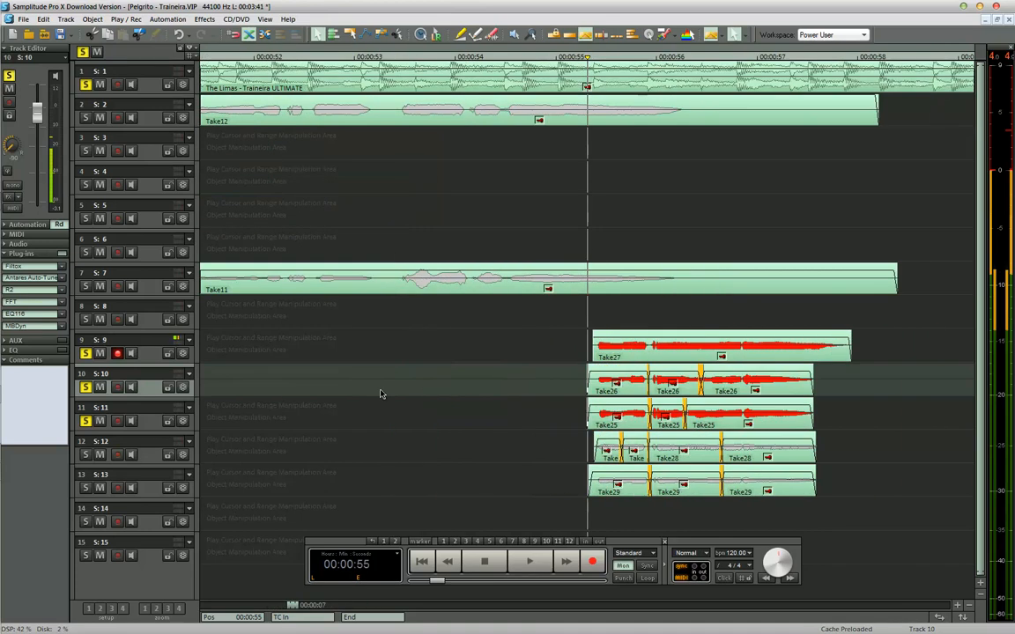
{"action": "left_click_drag", "start_coordinate": [528, 319], "coordinate": [718, 414]}
{"action": "left_click_drag", "start_coordinate": [566, 387], "coordinate": [842, 419]}
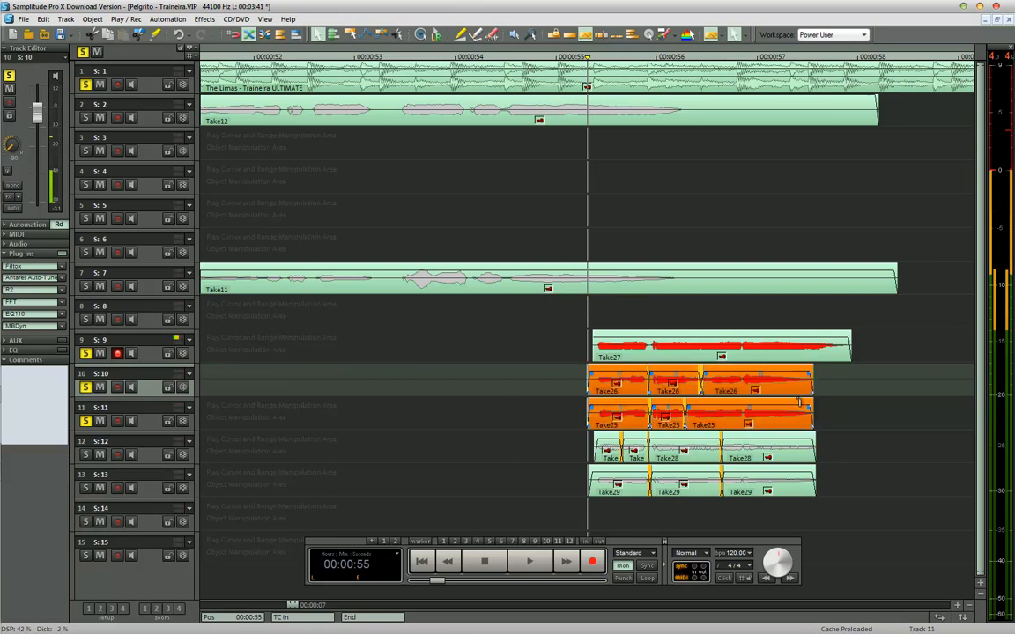
{"action": "scroll", "coordinate": [799, 402], "scroll_direction": "down", "scroll_amount": 2}
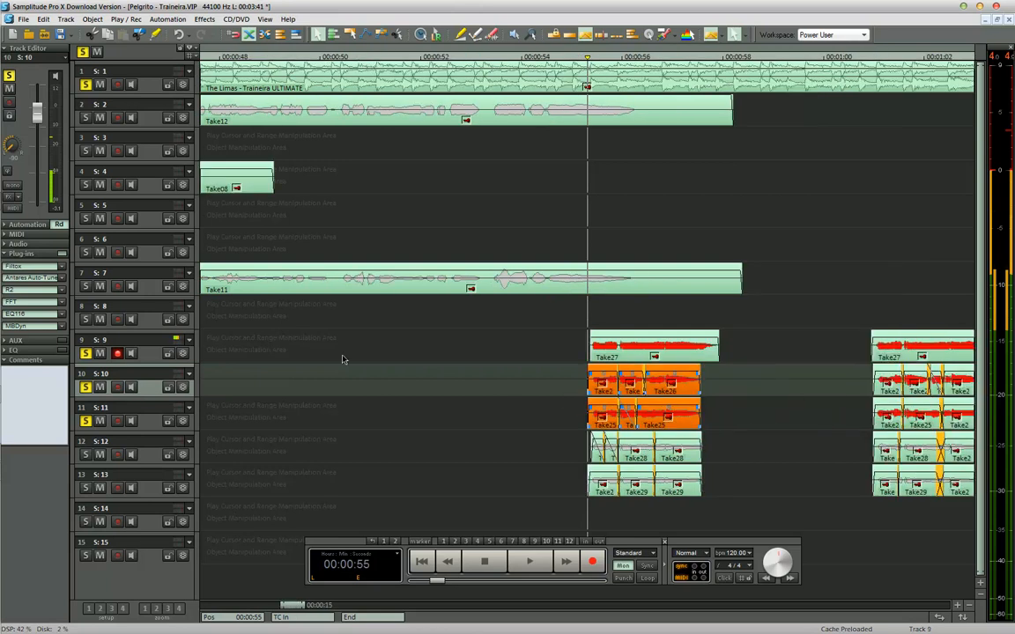
{"action": "left_click", "coordinate": [310, 419]}
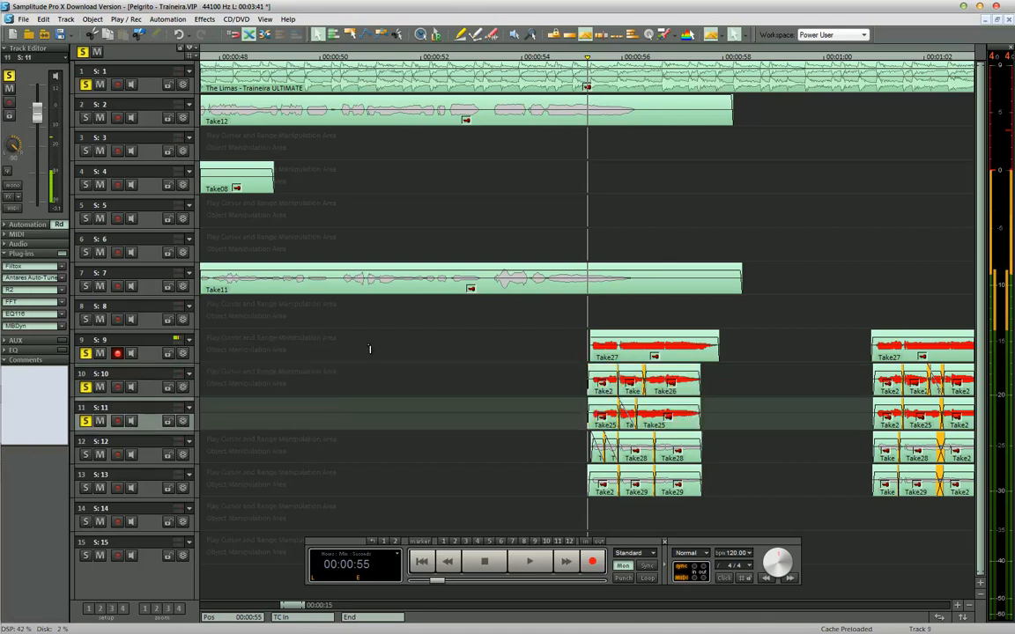
{"action": "left_click", "coordinate": [619, 353]}
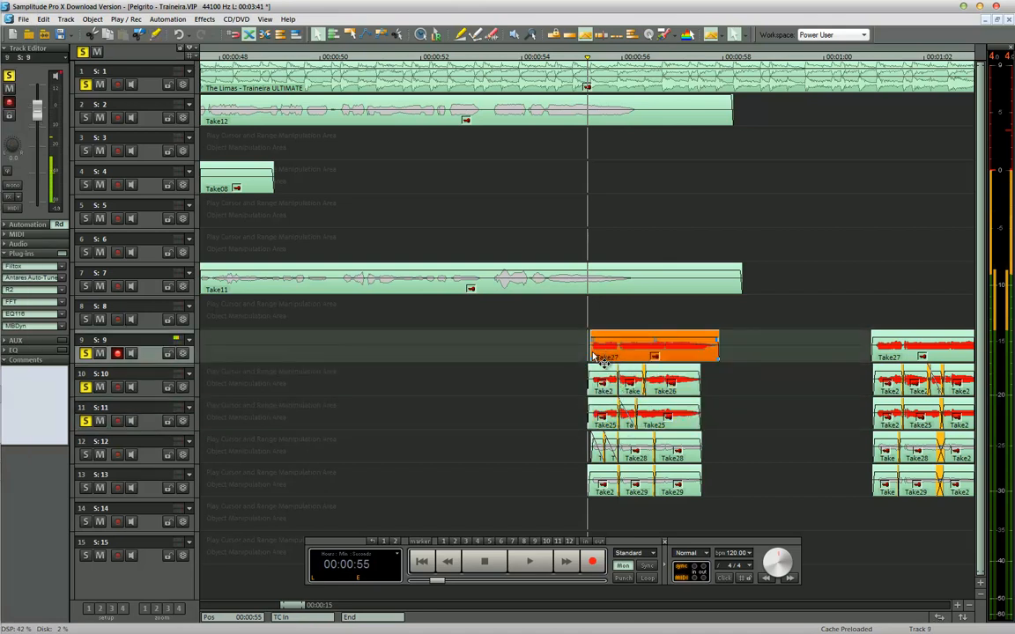
{"action": "left_click", "coordinate": [733, 350]}
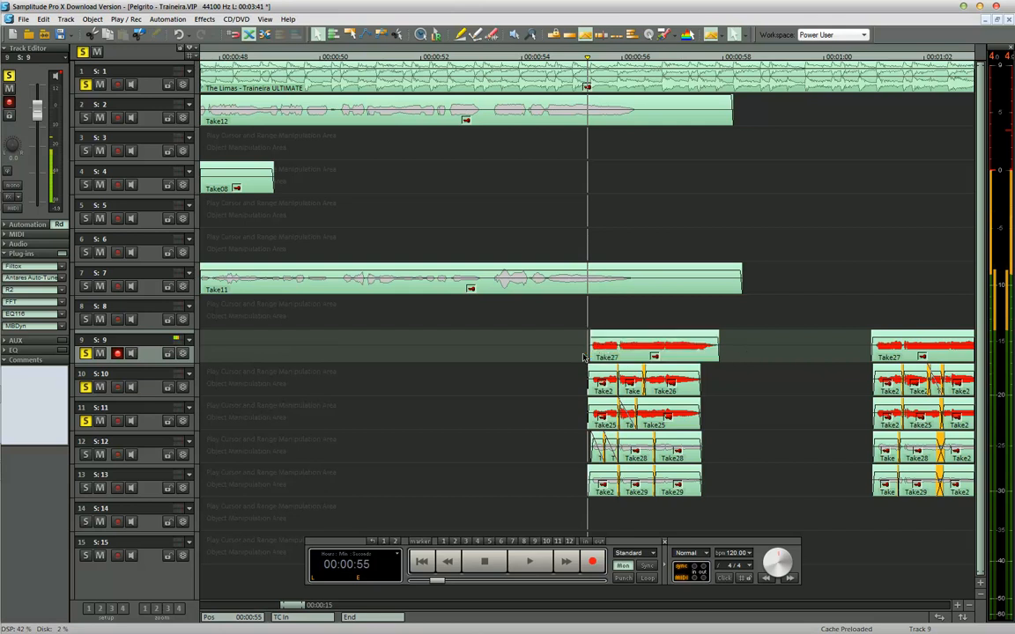
{"action": "left_click_drag", "start_coordinate": [577, 385], "coordinate": [705, 404]}
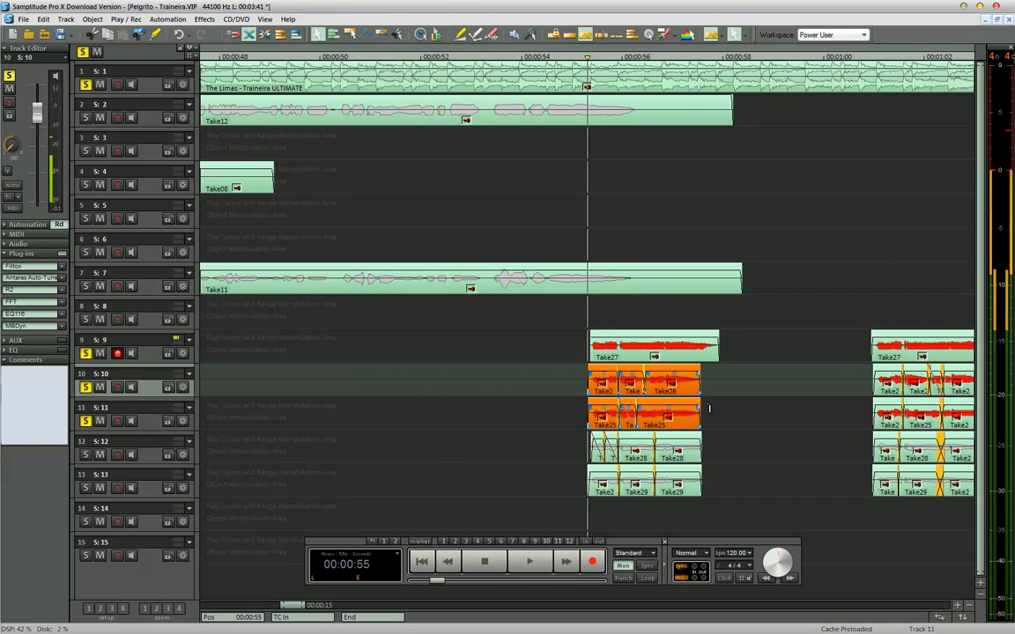
{"action": "left_click", "coordinate": [730, 352]}
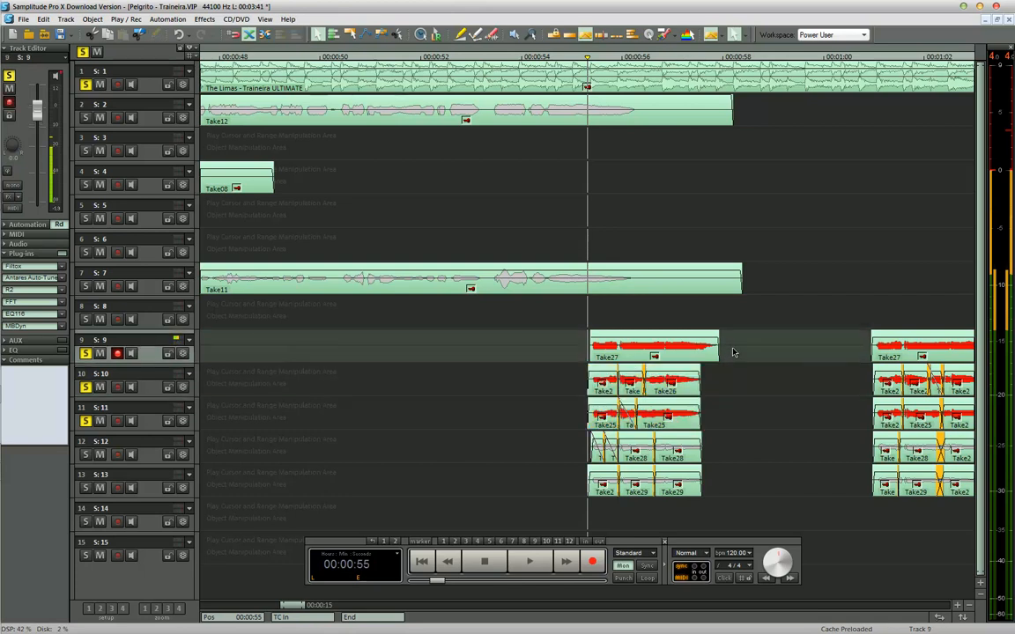
{"action": "left_click_drag", "start_coordinate": [824, 350], "coordinate": [616, 339]}
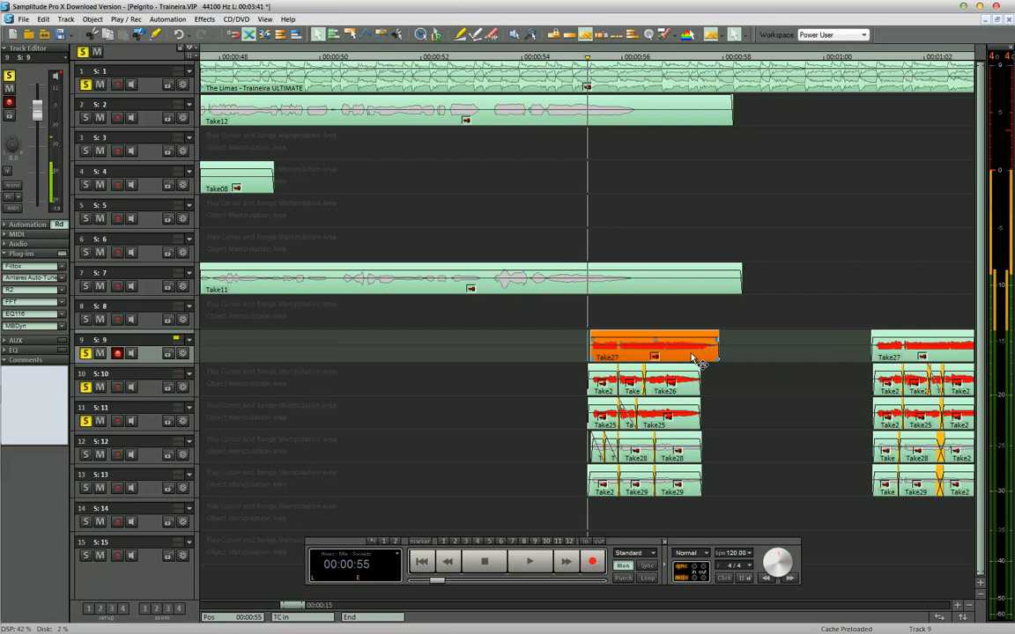
{"action": "left_click_drag", "start_coordinate": [720, 388], "coordinate": [529, 419]}
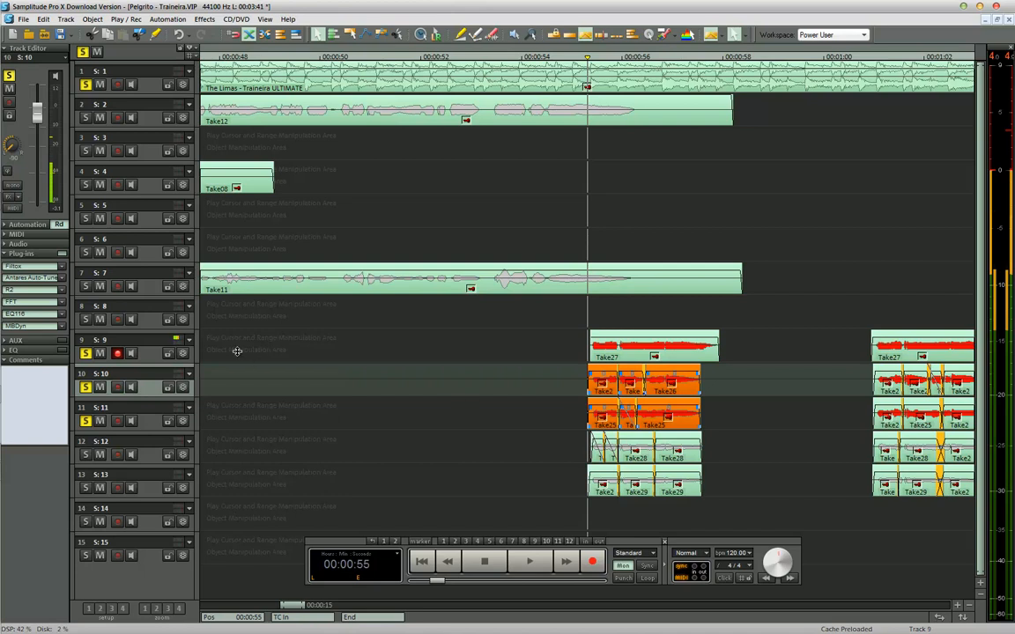
{"action": "left_click", "coordinate": [544, 399]}
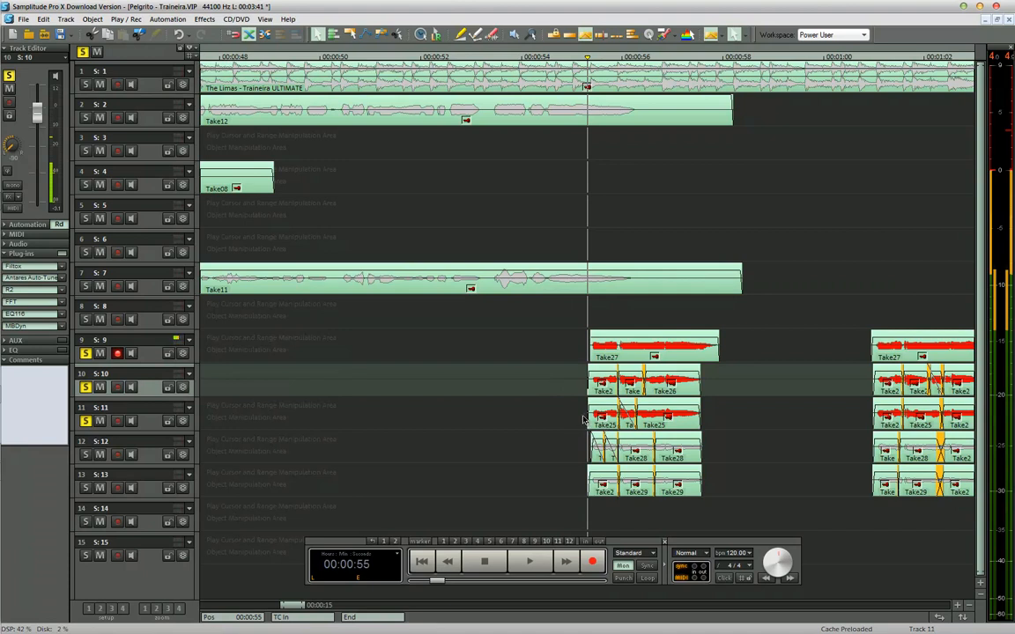
Set the play position just before the first Take27 clip and listen to tracks 9, 10 and 11 without the backing track.
{"action": "left_click", "coordinate": [608, 347]}
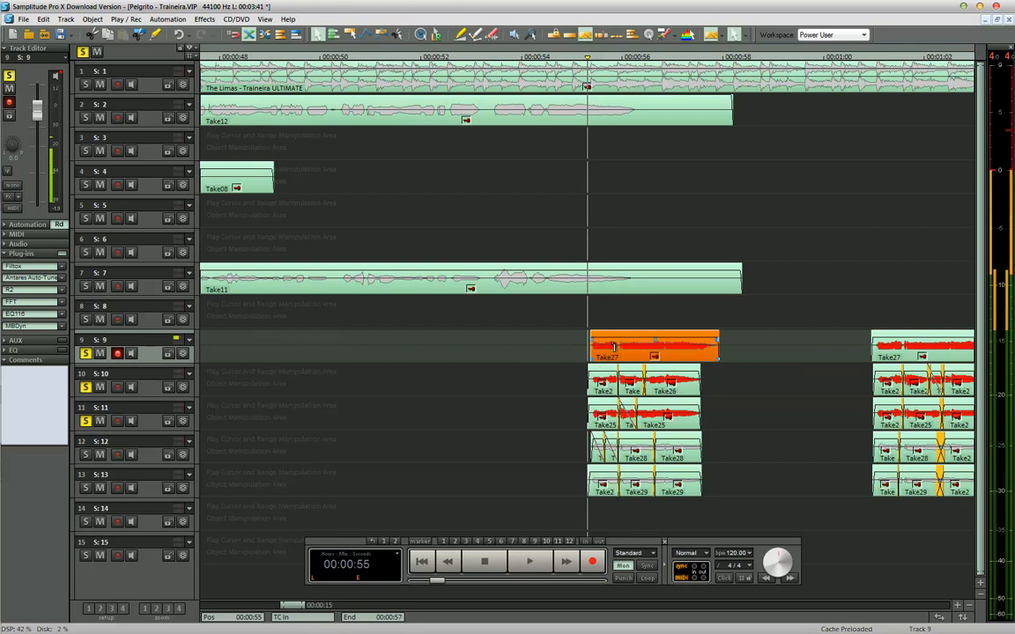
{"action": "left_click", "coordinate": [593, 341]}
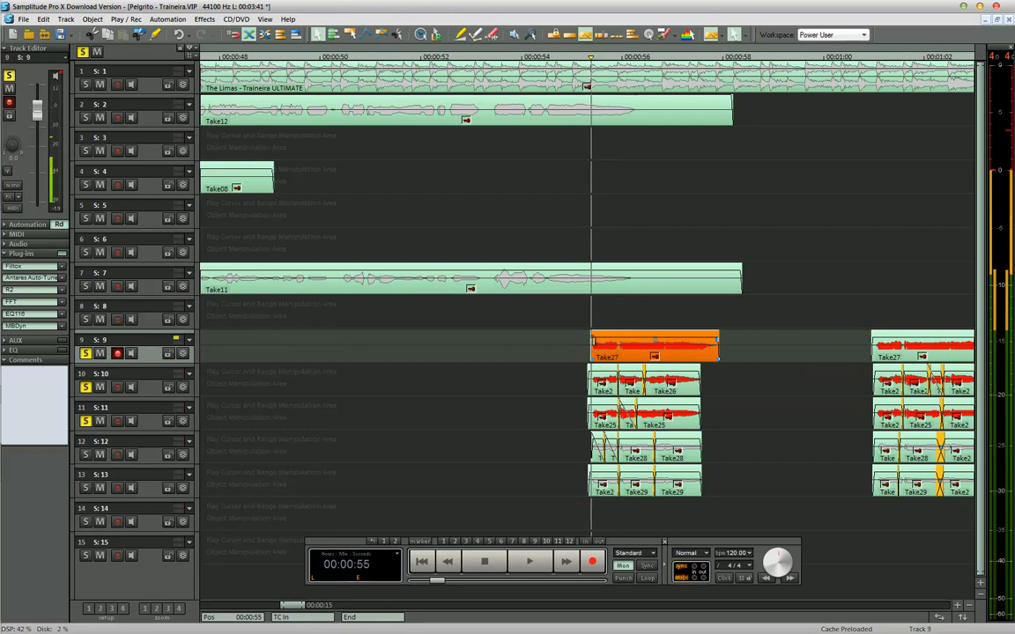
{"action": "scroll", "coordinate": [592, 341], "scroll_direction": "up", "scroll_amount": 4}
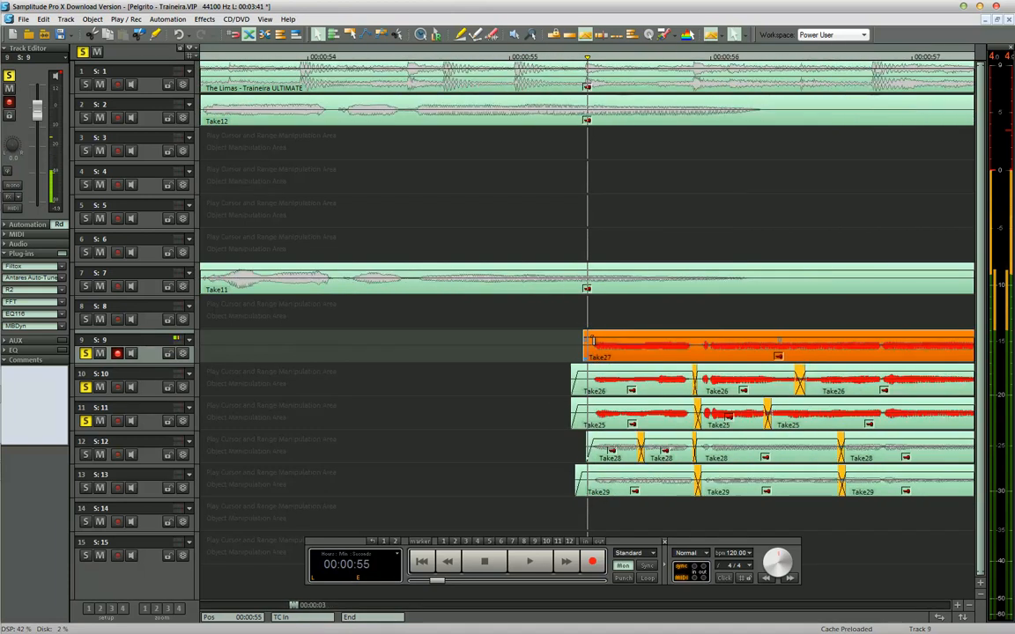
{"action": "scroll", "coordinate": [592, 341], "scroll_direction": "down", "scroll_amount": 4}
{"action": "left_click", "coordinate": [582, 349]}
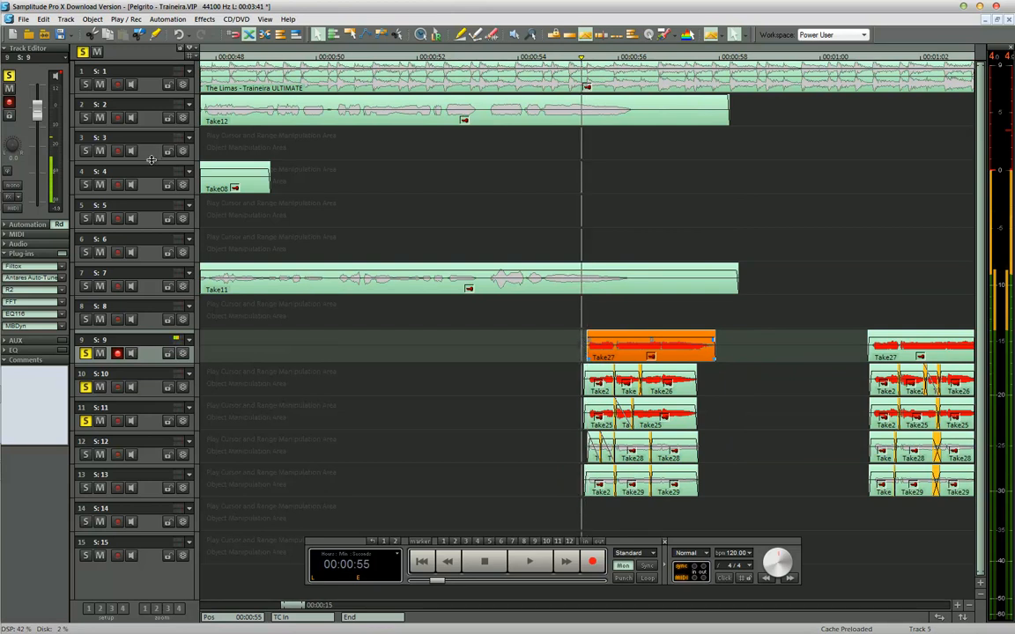
{"action": "key", "text": "space"}
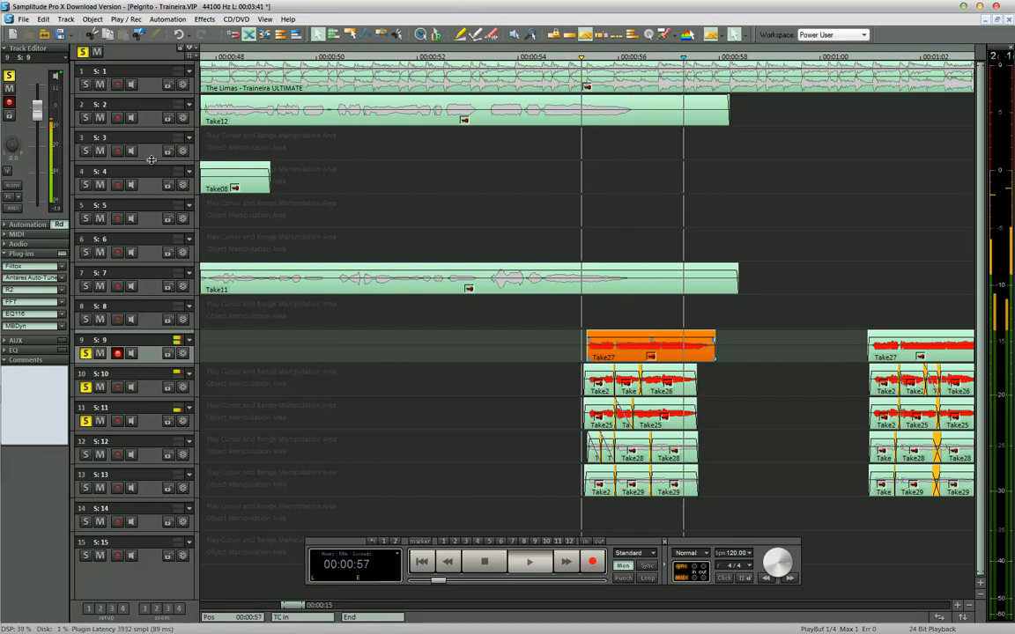
{"action": "key", "text": "space"}
{"action": "key", "text": "space"}
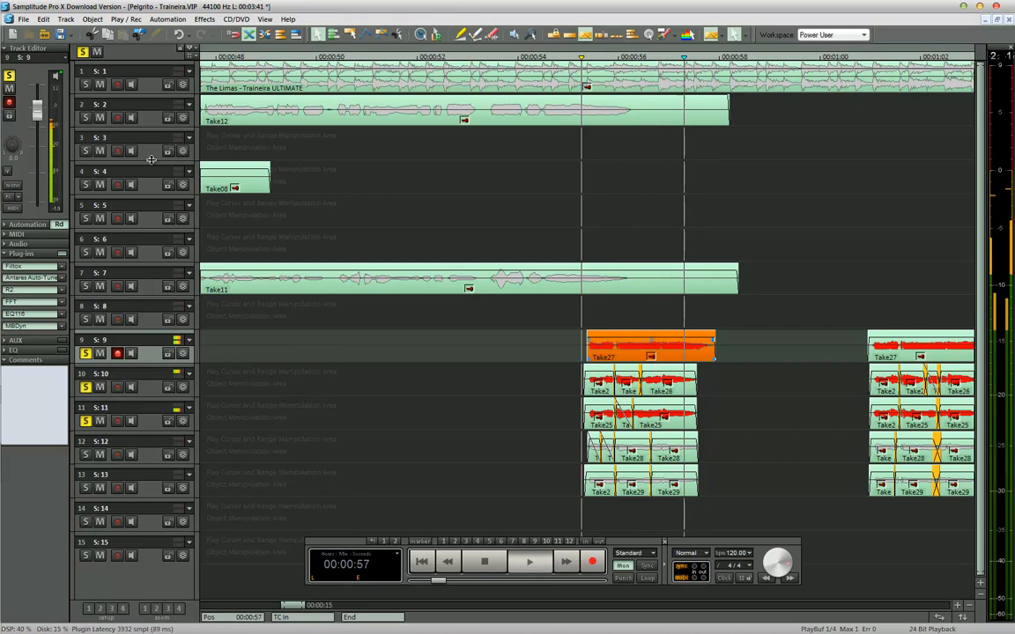
{"action": "key", "text": "space"}
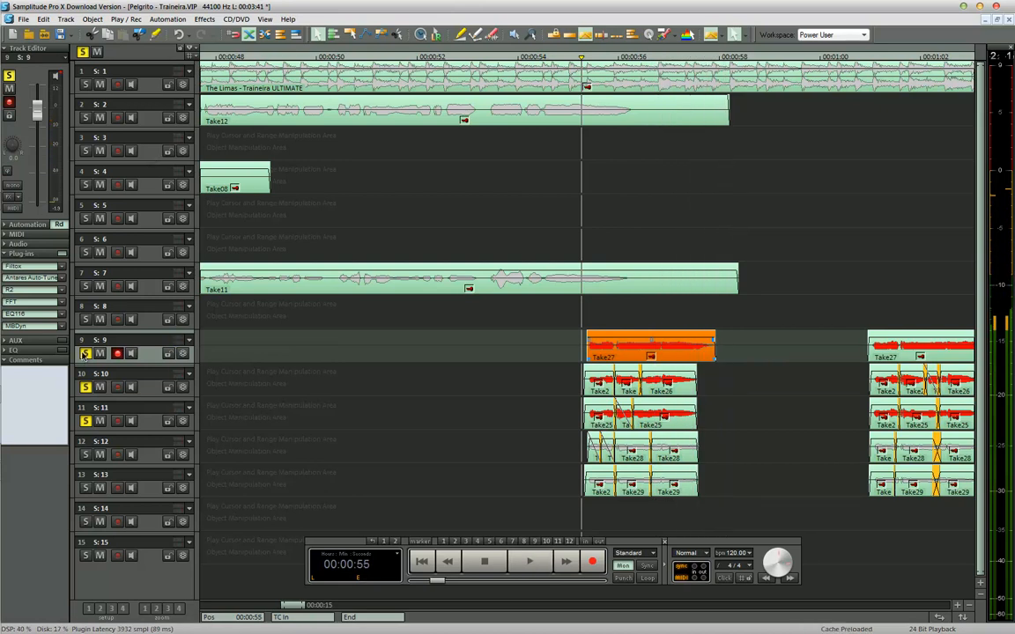
Unsolo track 9 and listen to the first phrase with only tracks 10 and 11.
{"action": "left_click", "coordinate": [84, 353]}
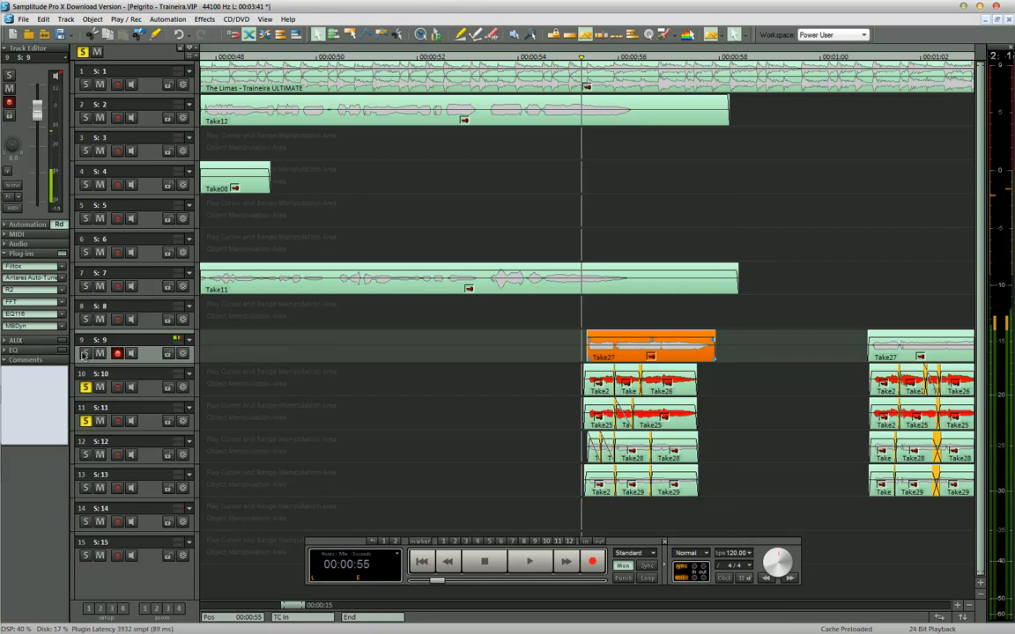
{"action": "key", "text": "space"}
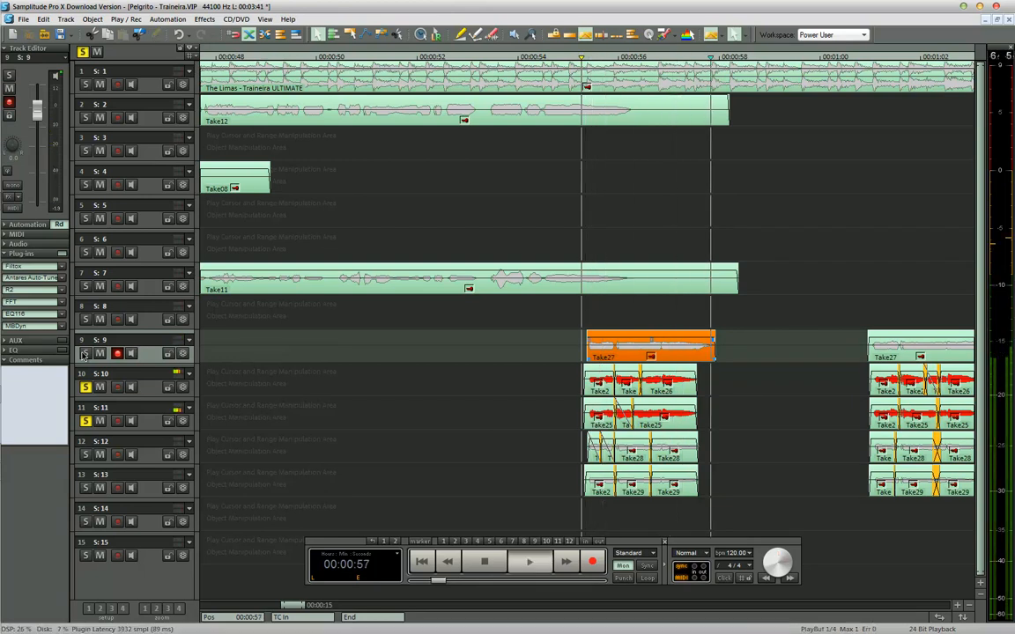
{"action": "key", "text": "space"}
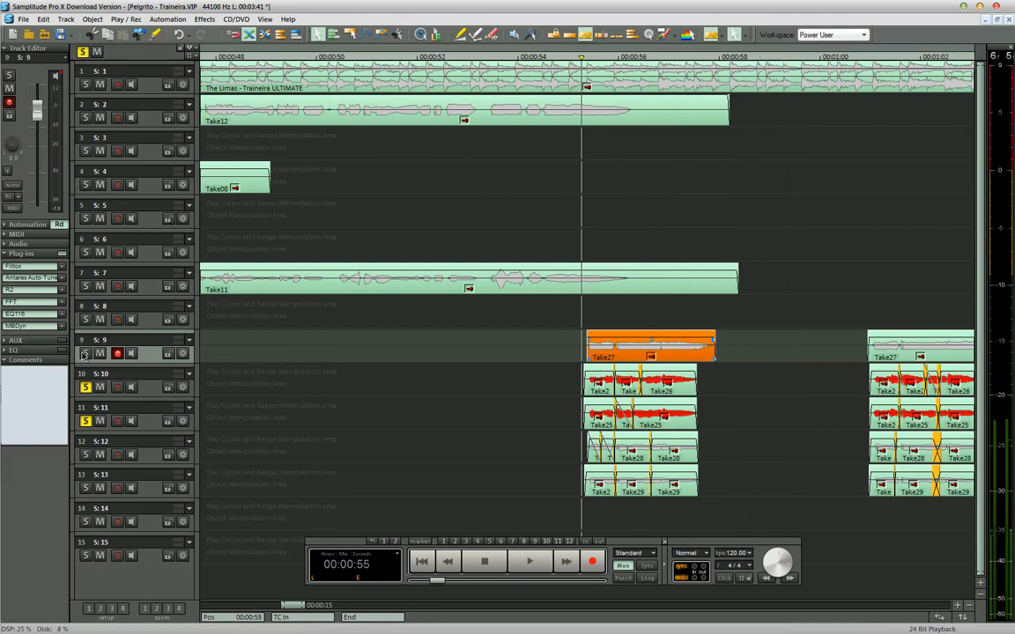
Solo track 9 again together with backing track 1 and listen to the first phrase in the mix.
{"action": "left_click", "coordinate": [84, 353]}
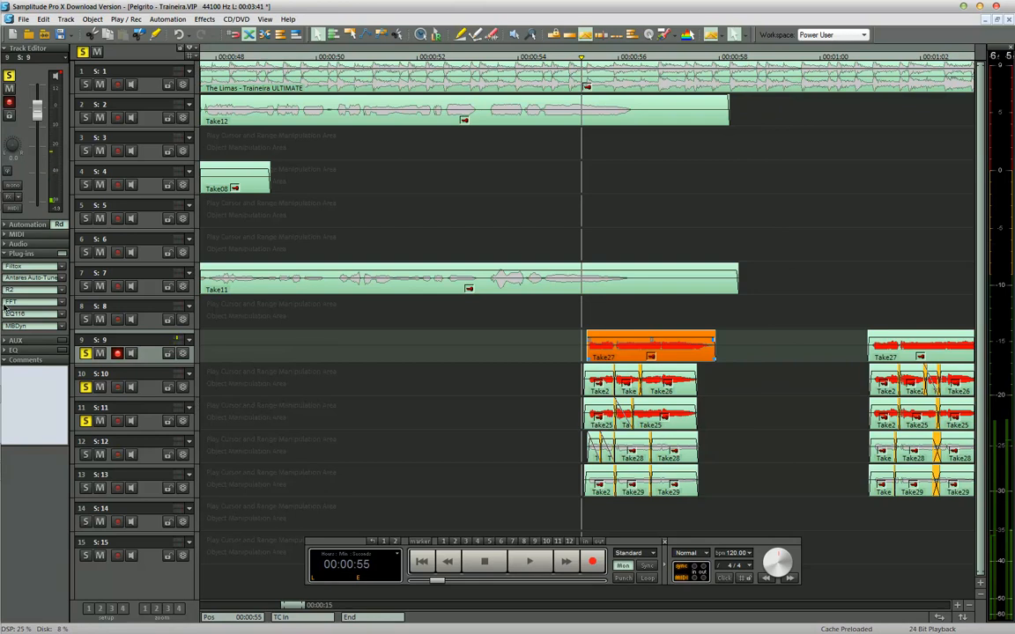
{"action": "left_click", "coordinate": [86, 87]}
{"action": "key", "text": "space"}
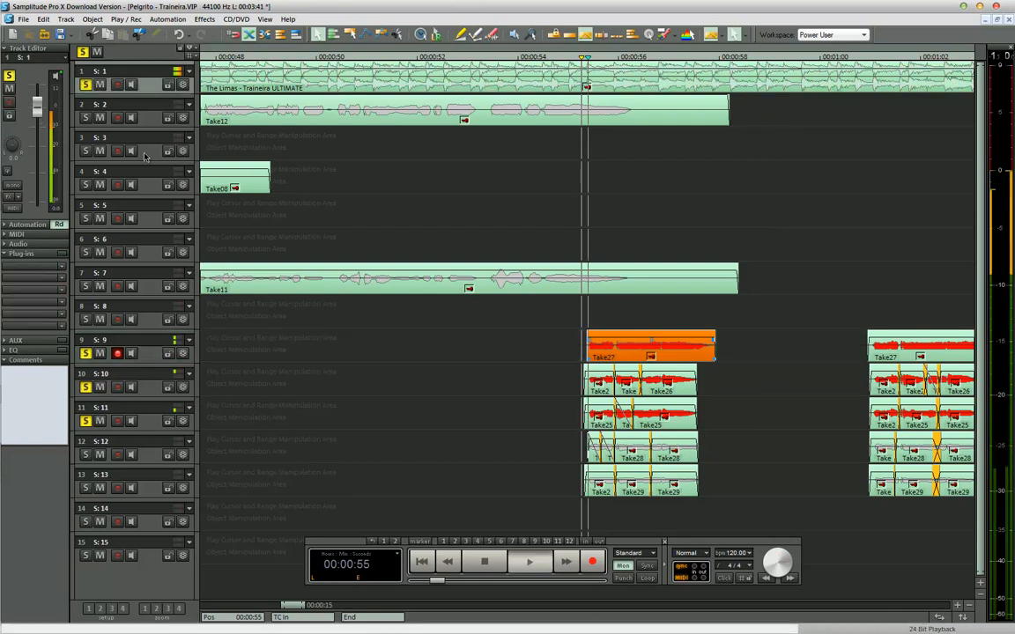
{"action": "key", "text": "ctrl+Down"}
{"action": "key", "text": "ctrl+Down"}
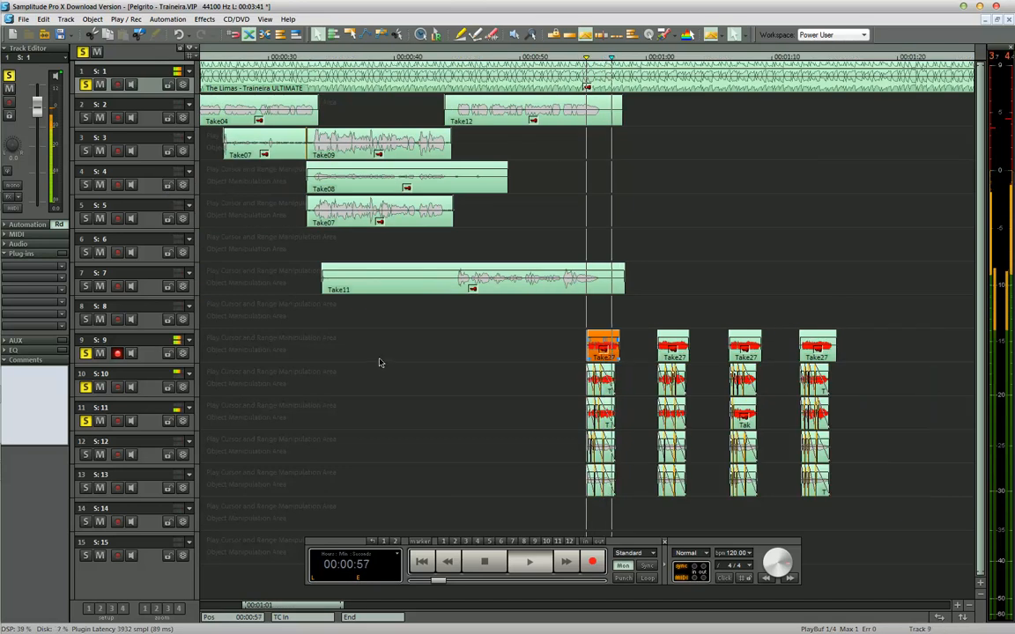
{"action": "key", "text": "space"}
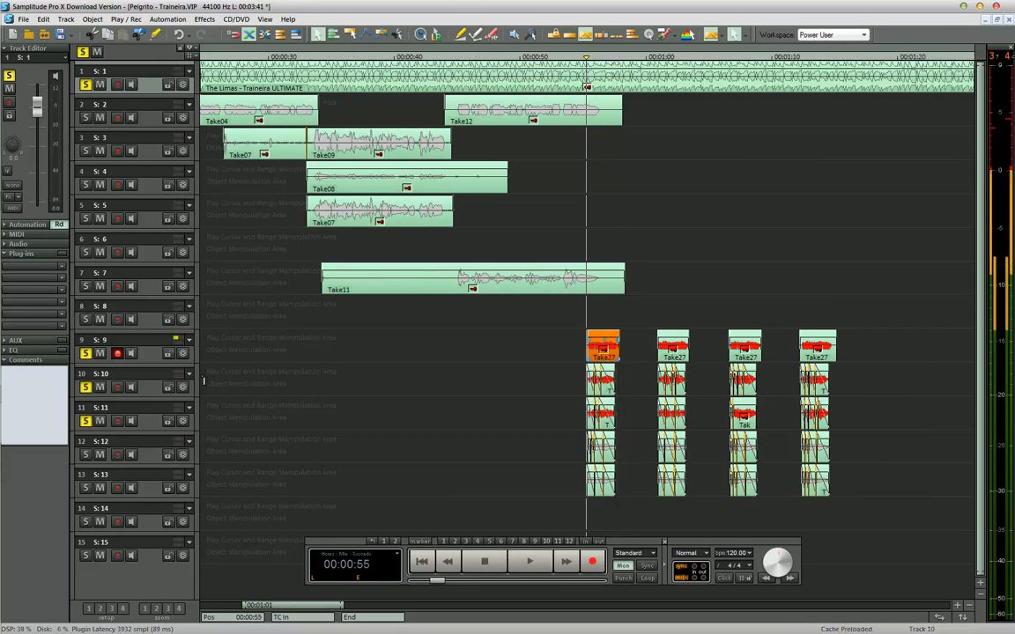
Solo track 12, unsolo backing track 1 and listen to the first phrase on tracks 9 to 12.
{"action": "left_click", "coordinate": [153, 432]}
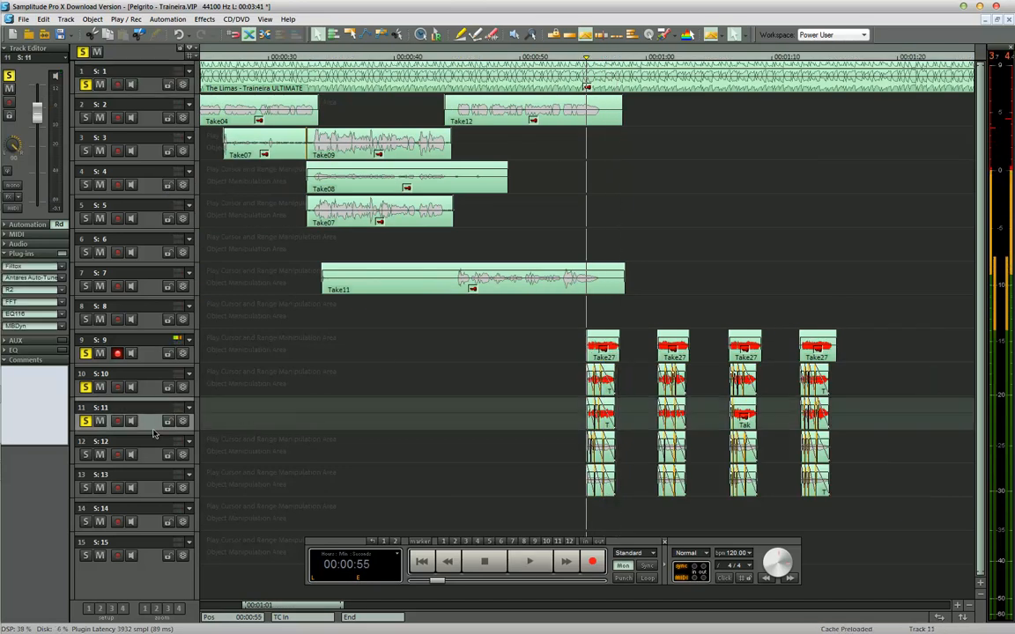
{"action": "left_click", "coordinate": [86, 454]}
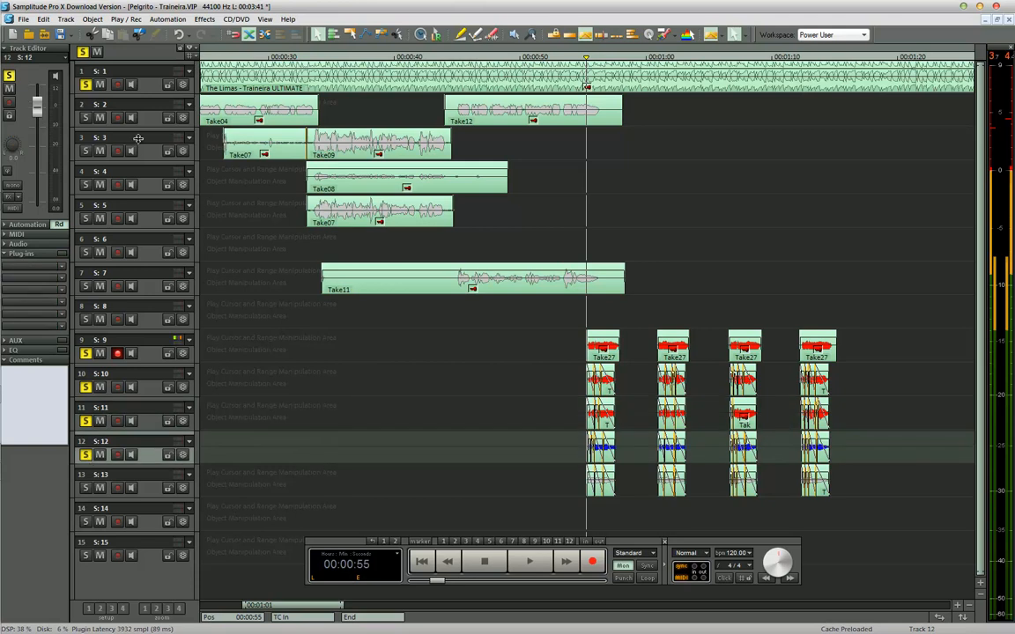
{"action": "left_click", "coordinate": [87, 85]}
{"action": "key", "text": "space"}
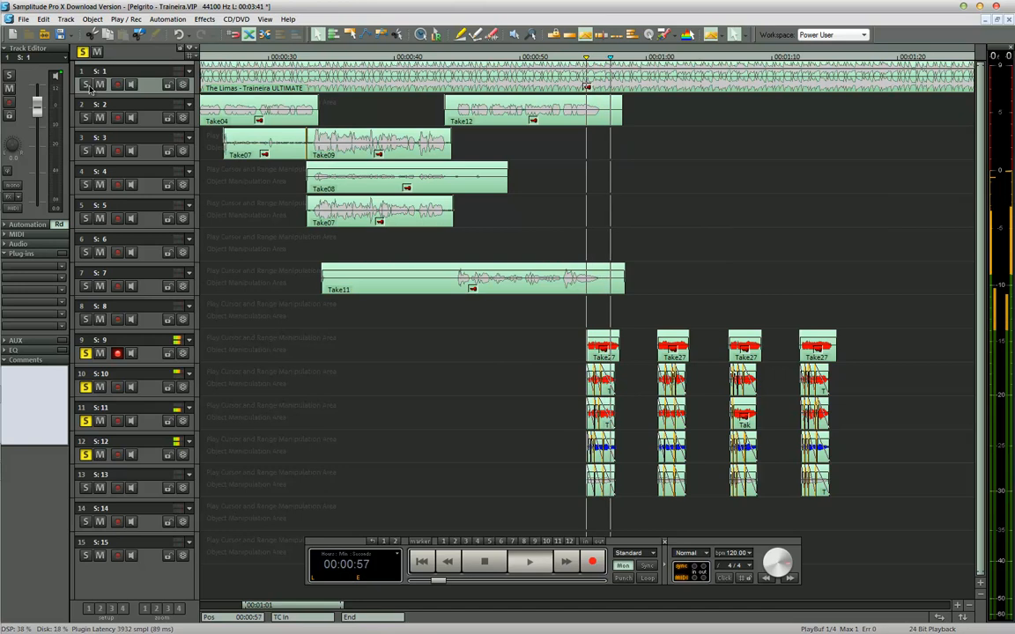
{"action": "key", "text": "space"}
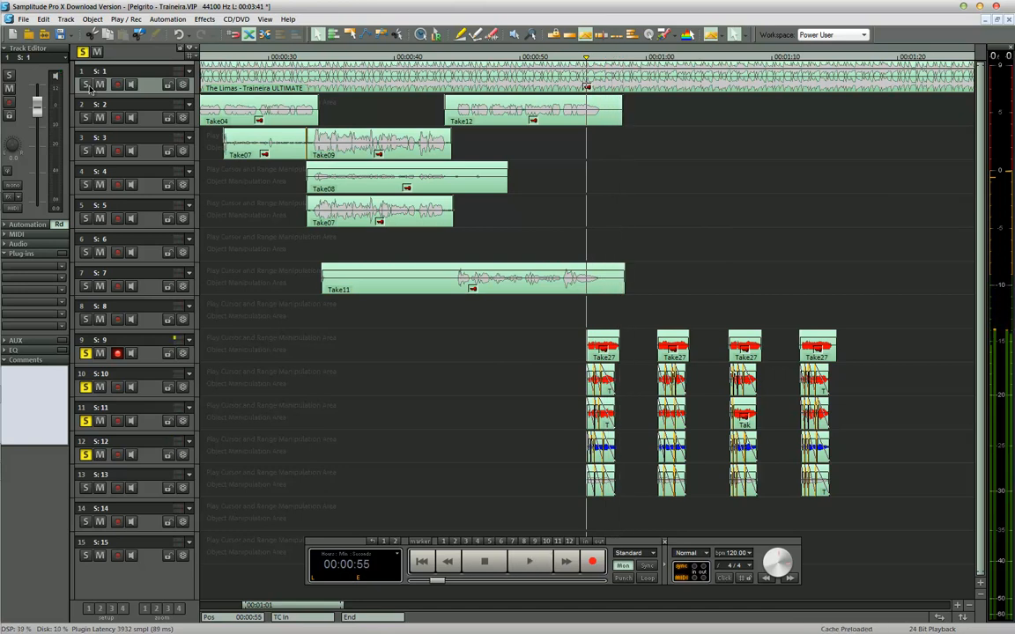
Paste the copied track effect settings onto track 12.
{"action": "right_click", "coordinate": [145, 459]}
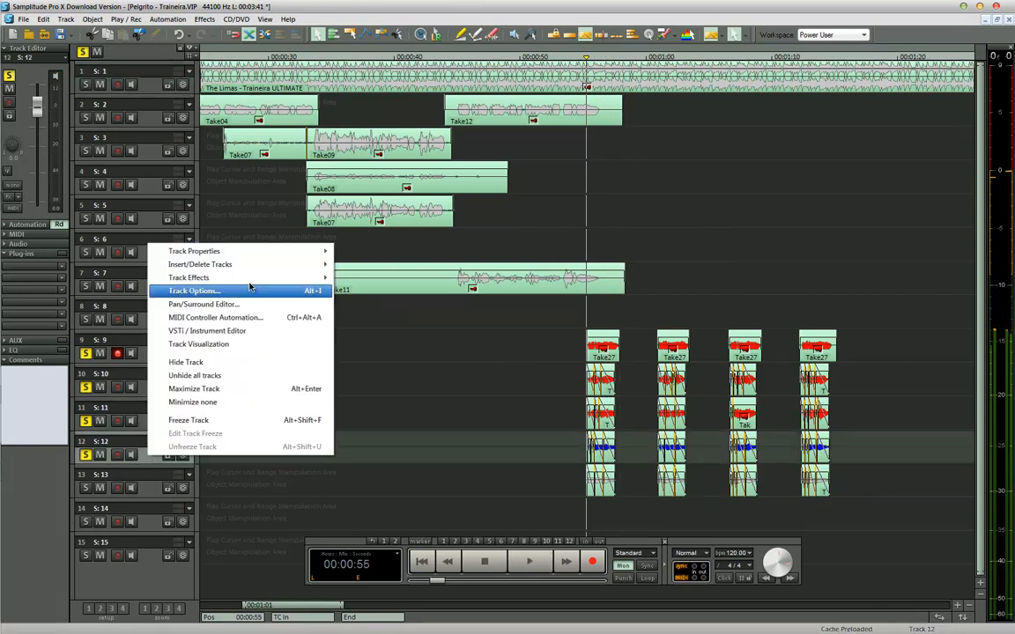
{"action": "mouse_move", "coordinate": [300, 277]}
{"action": "left_click", "coordinate": [392, 308]}
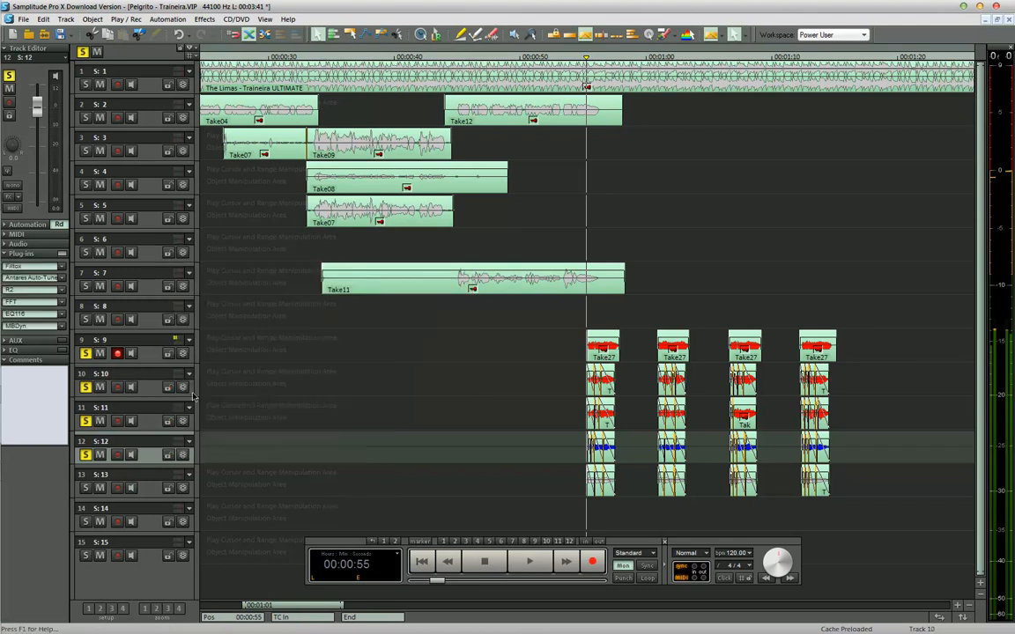
Unsolo tracks 9, 10 and 11, then listen to the first phrase of track 12 alone and select that track.
{"action": "left_click", "coordinate": [84, 363]}
{"action": "left_click", "coordinate": [85, 387]}
{"action": "left_click", "coordinate": [85, 421]}
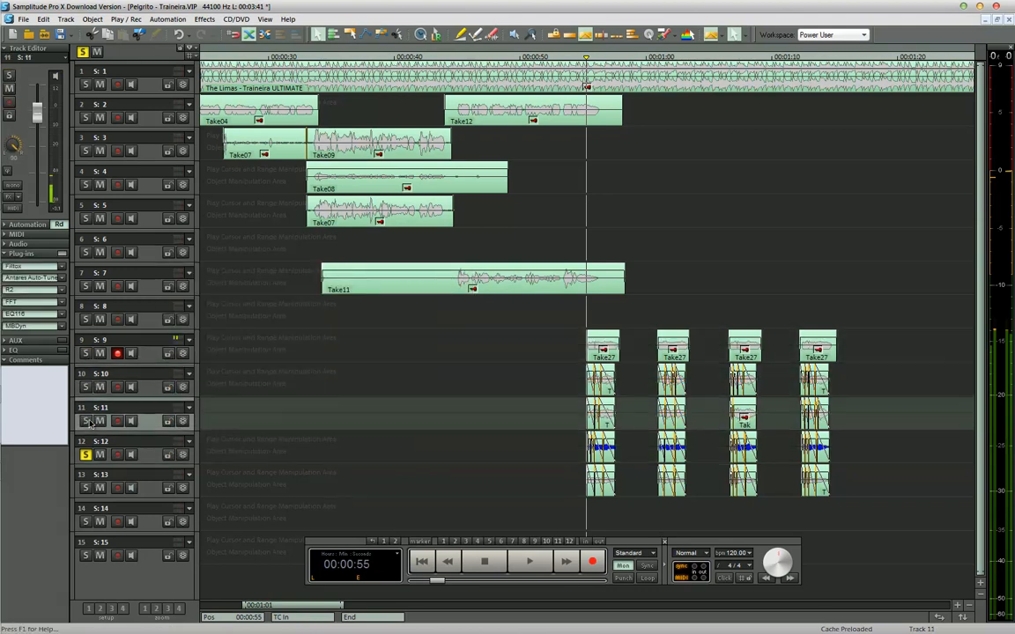
{"action": "key", "text": "space"}
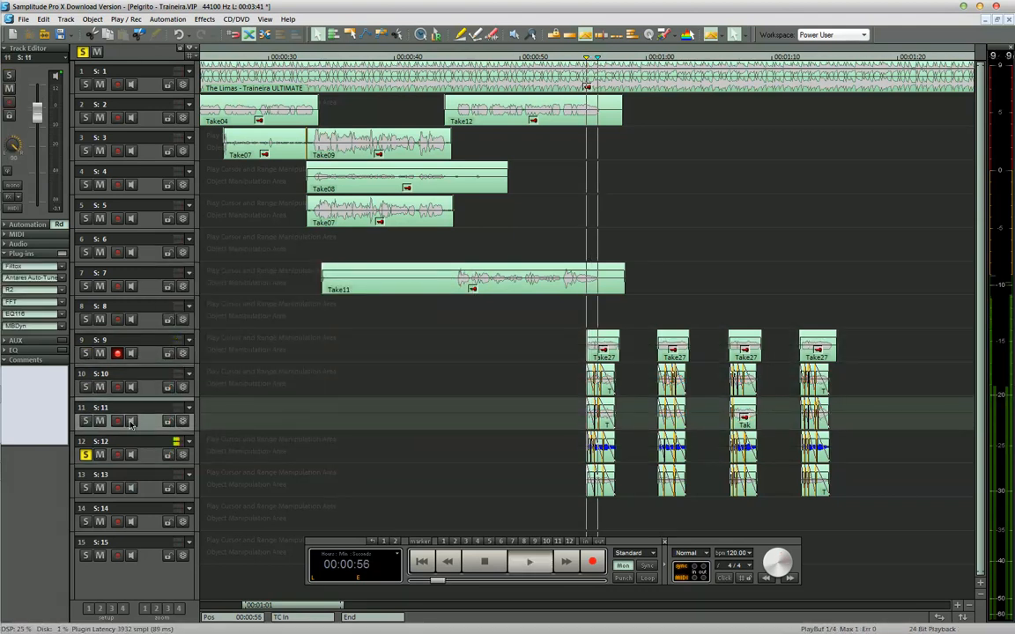
{"action": "key", "text": "ctrl+Up"}
{"action": "key", "text": "ctrl+Up"}
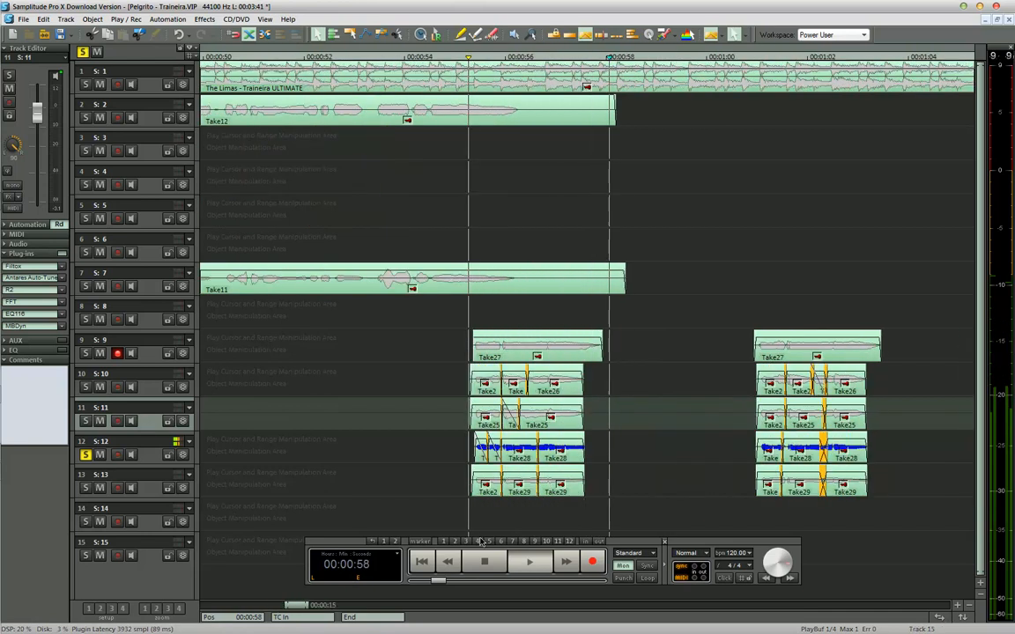
{"action": "left_click", "coordinate": [464, 461]}
{"action": "key", "text": "space"}
{"action": "key", "text": "space"}
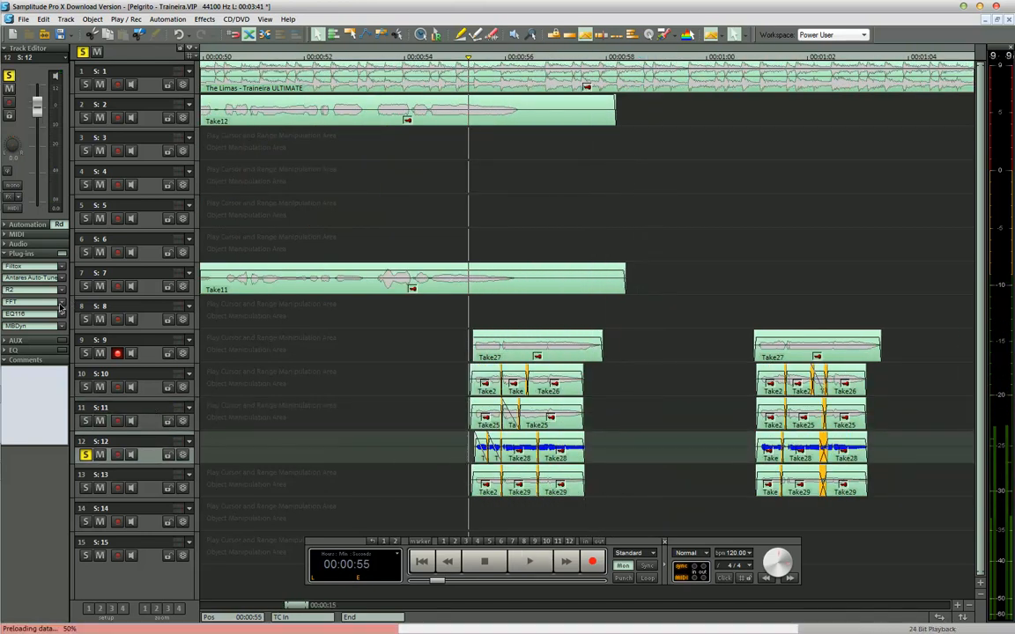
In track 12's parametric equalizer, set band 1 to -13.7 dB at 50.8 Hz and band 3 to -1.2 dB at 5049.4 Hz while listening.
{"action": "right_click", "coordinate": [63, 355]}
{"action": "key", "text": "space"}
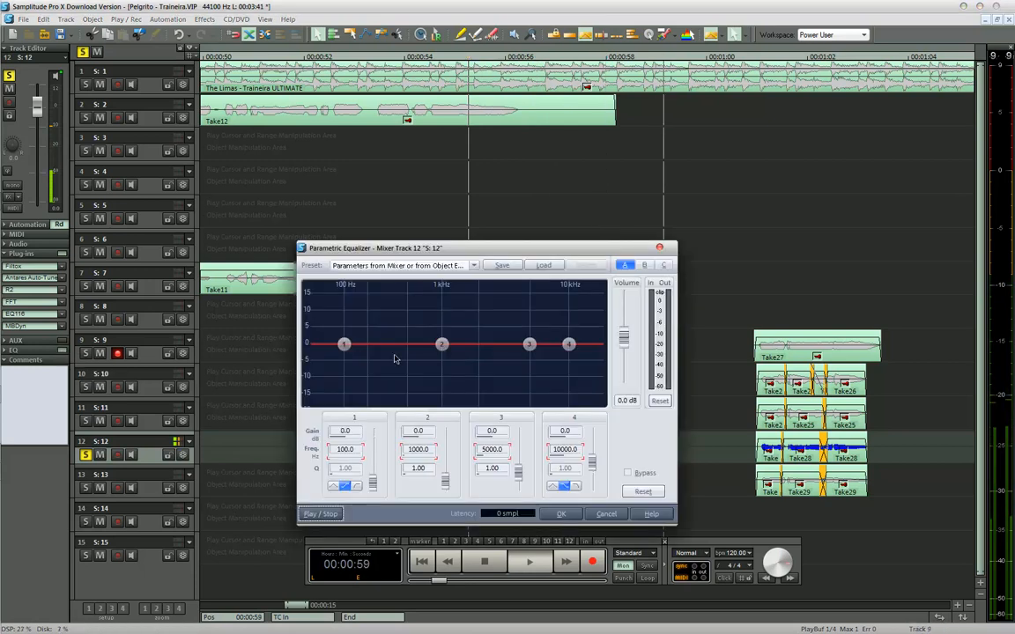
{"action": "key", "text": "space"}
{"action": "left_click_drag", "start_coordinate": [344, 343], "coordinate": [344, 392]}
{"action": "key", "text": "space"}
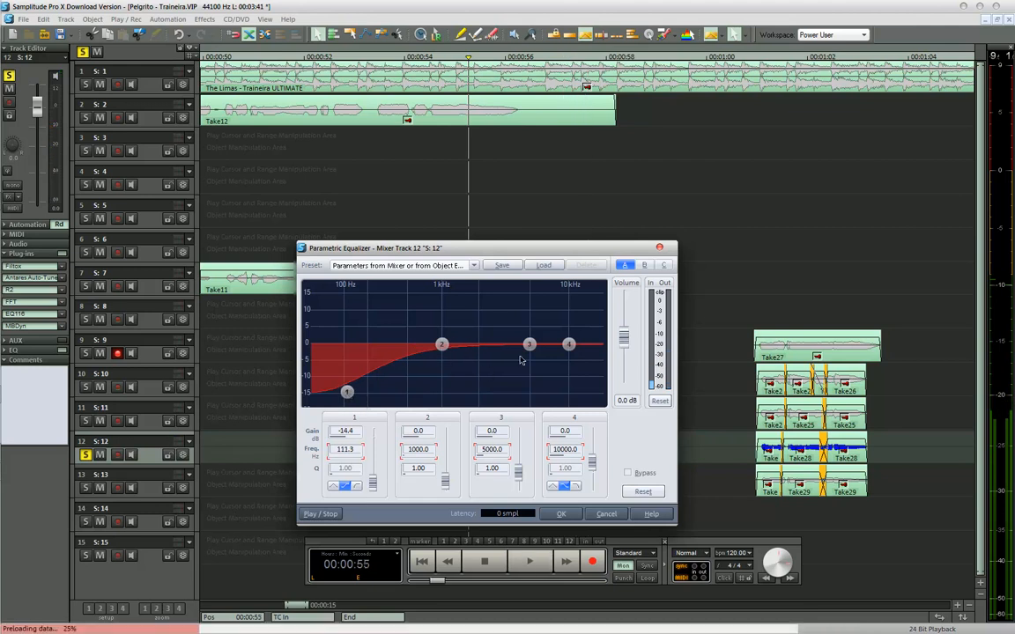
{"action": "key", "text": "space"}
{"action": "left_click_drag", "start_coordinate": [528, 344], "coordinate": [532, 351]}
{"action": "left_click_drag", "start_coordinate": [347, 391], "coordinate": [328, 389]}
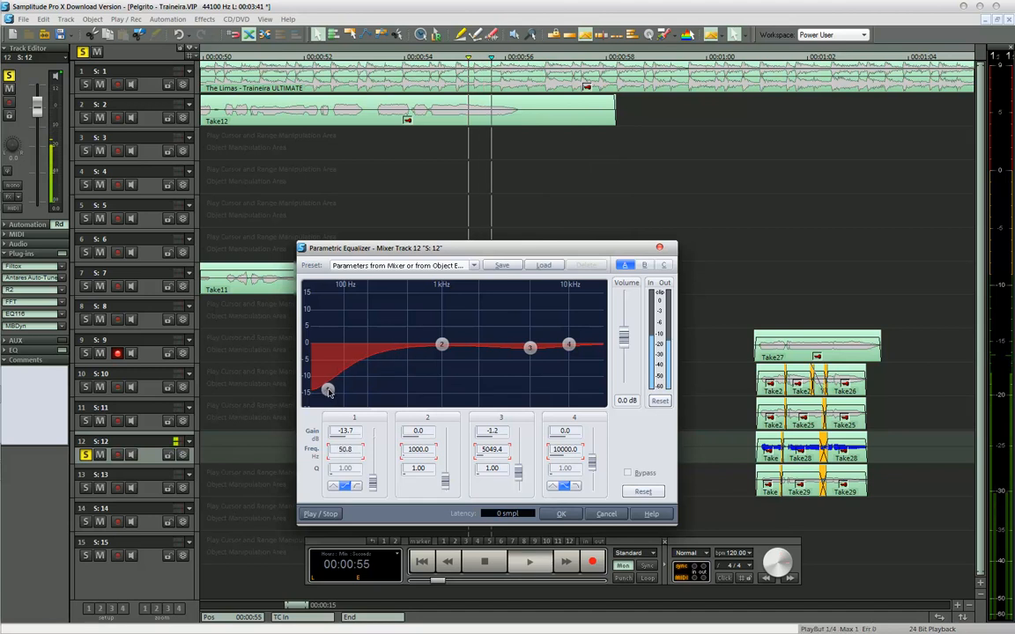
{"action": "left_click", "coordinate": [561, 513]}
Apply the Stereo Editor preset "Convert Side signal (Mono) to Stereo" to track 12 and listen to its first phrase.
{"action": "left_click", "coordinate": [9, 175]}
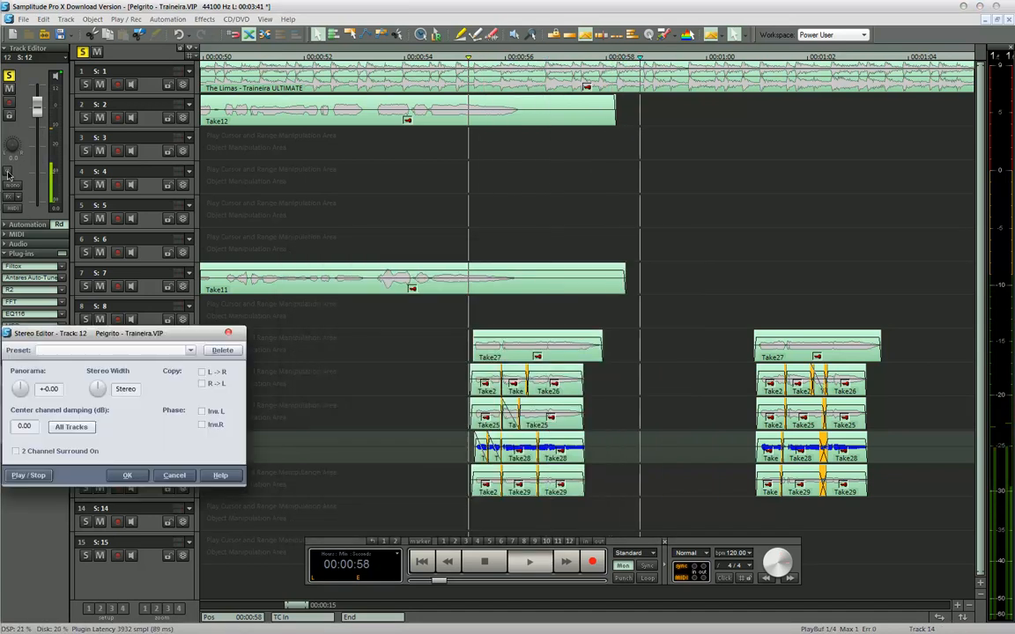
{"action": "left_click", "coordinate": [133, 351]}
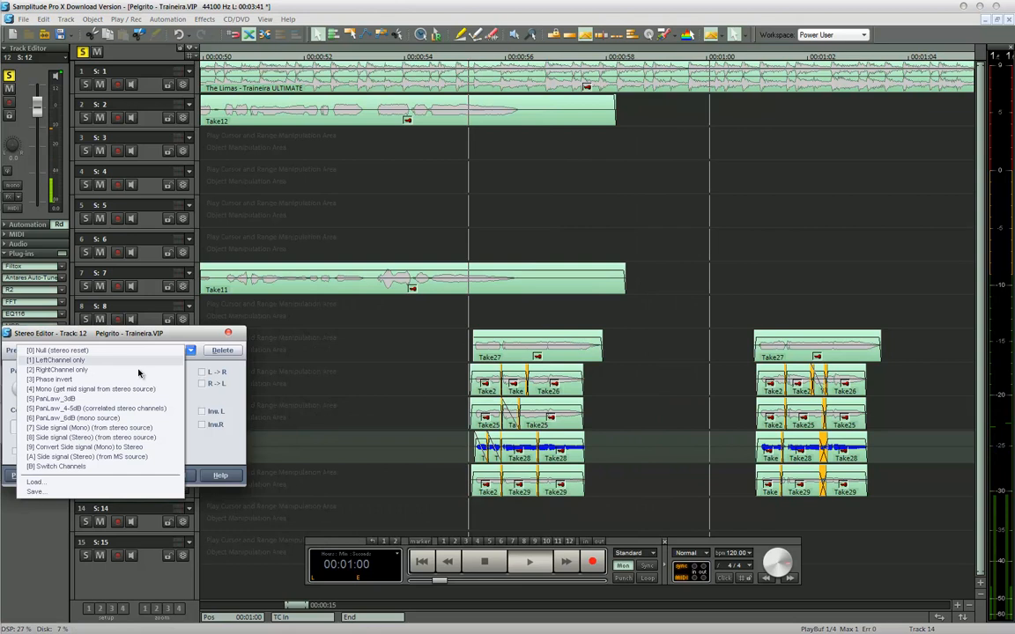
{"action": "left_click", "coordinate": [123, 447]}
{"action": "left_click", "coordinate": [129, 477]}
{"action": "key", "text": "space"}
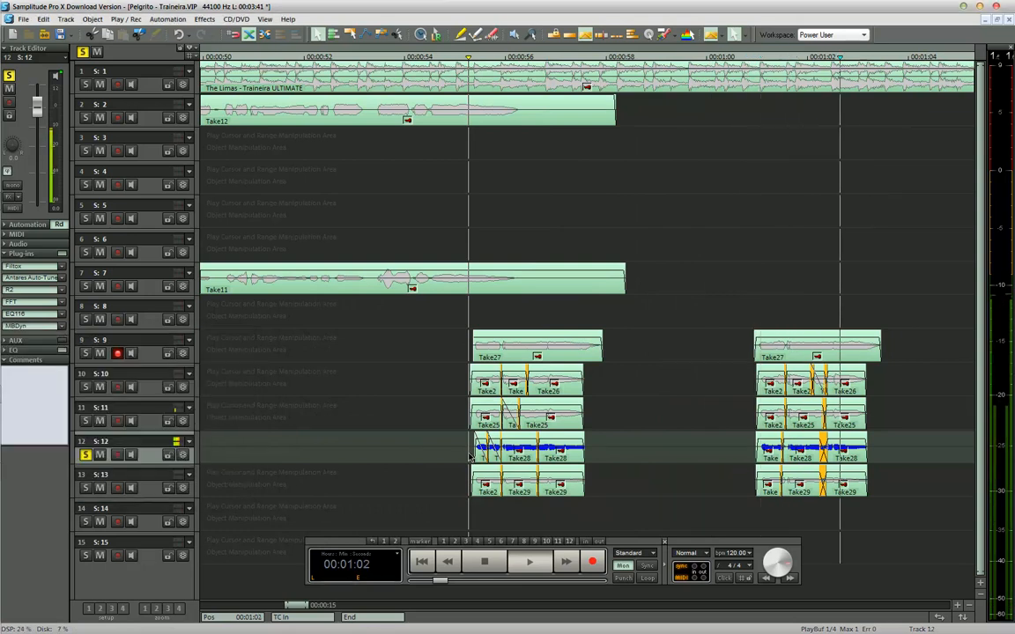
{"action": "key", "text": "space"}
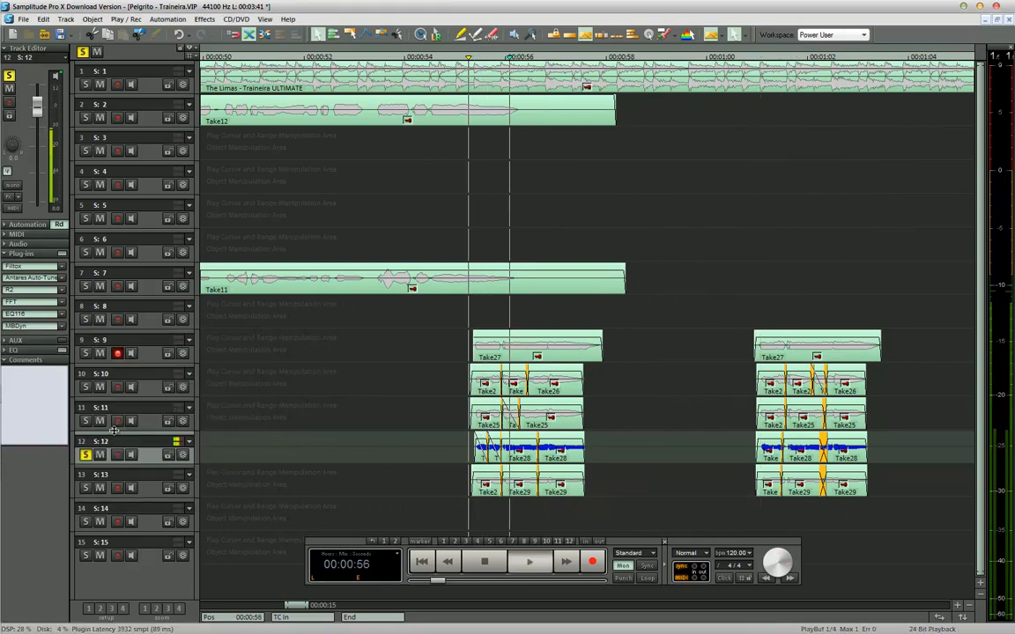
Solo tracks 11, 10 and 9 together with track 12 and listen to the first phrase.
{"action": "left_click", "coordinate": [86, 421]}
{"action": "left_click", "coordinate": [86, 388]}
{"action": "left_click", "coordinate": [86, 353]}
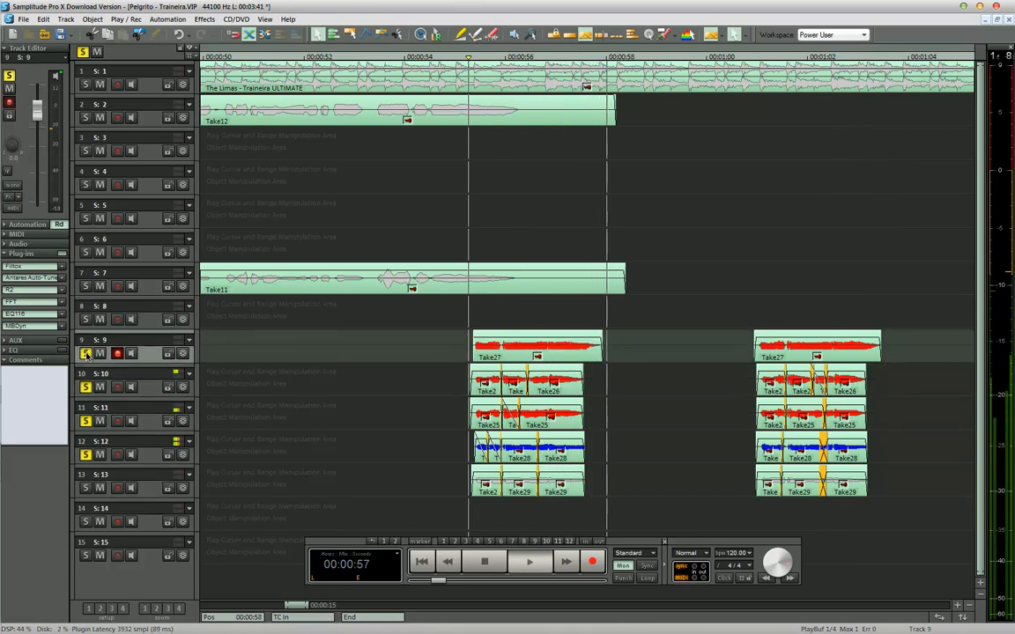
{"action": "key", "text": "space"}
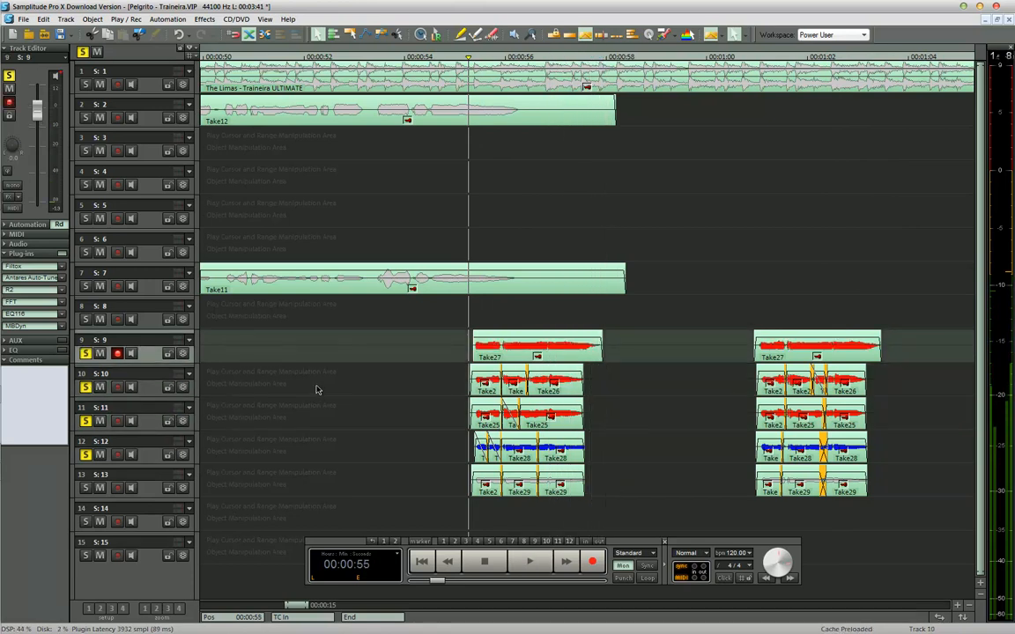
Select track 12 and choose the "Convert Side signal (Mono) to Stereo" preset again in its Stereo Editor.
{"action": "left_click", "coordinate": [400, 449]}
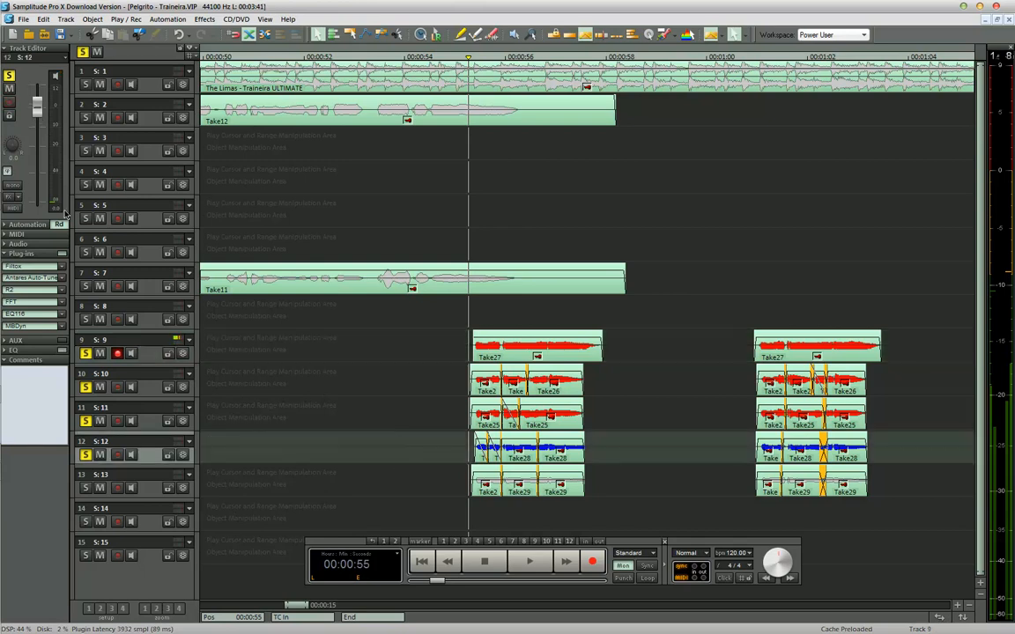
{"action": "right_click", "coordinate": [7, 174]}
{"action": "left_click_drag", "start_coordinate": [92, 333], "coordinate": [235, 282]}
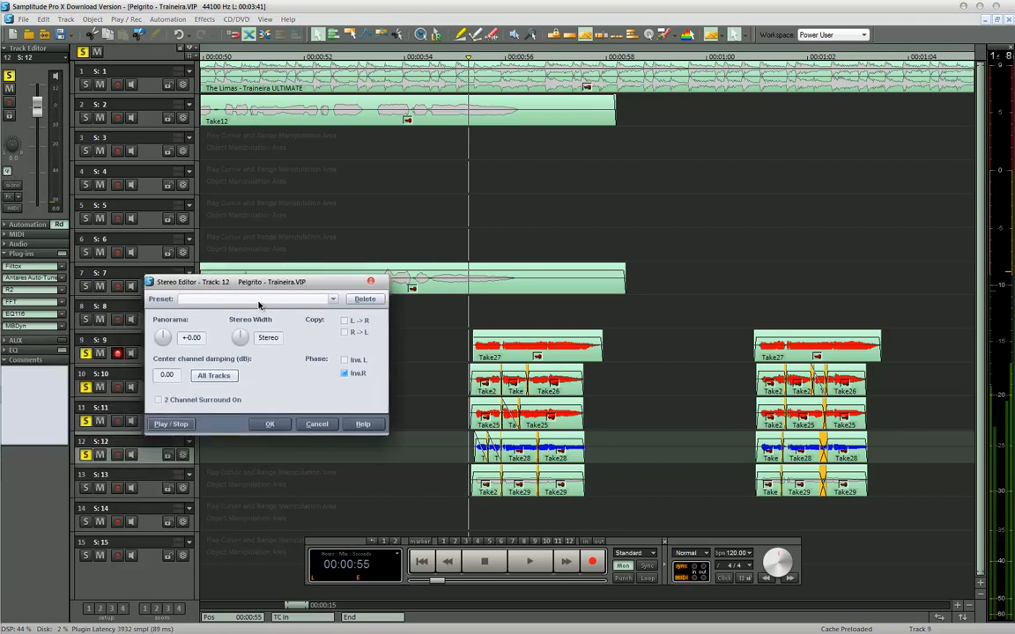
{"action": "left_click", "coordinate": [260, 300]}
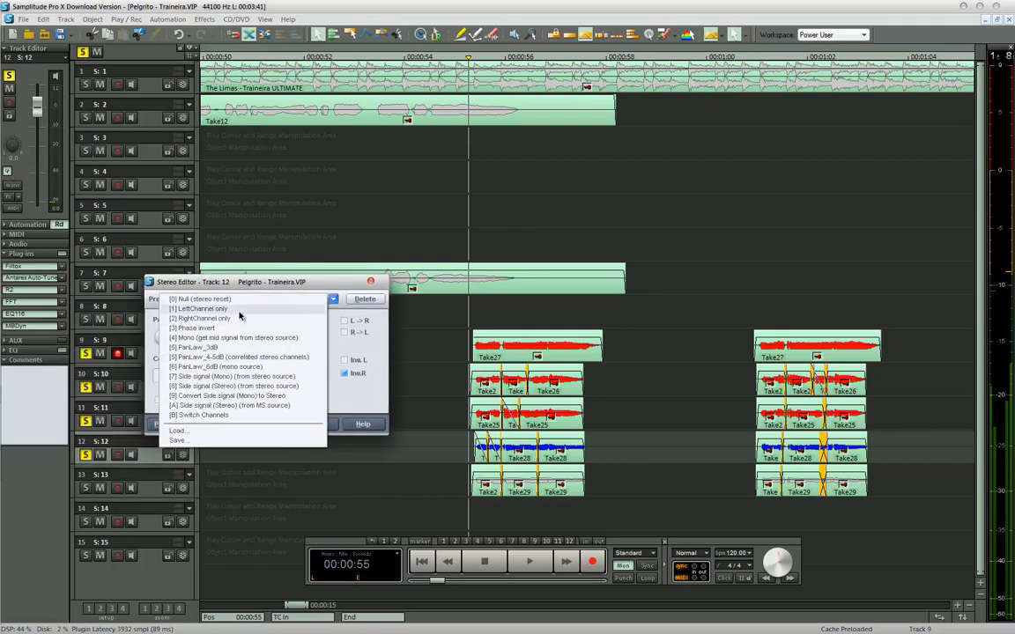
{"action": "left_click", "coordinate": [251, 396]}
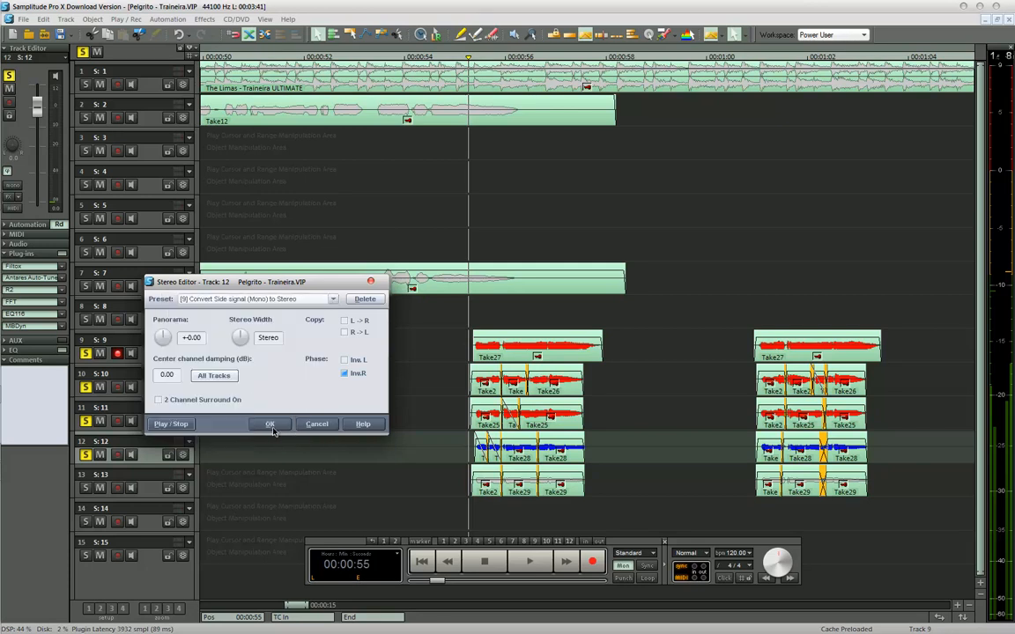
{"action": "left_click", "coordinate": [270, 424]}
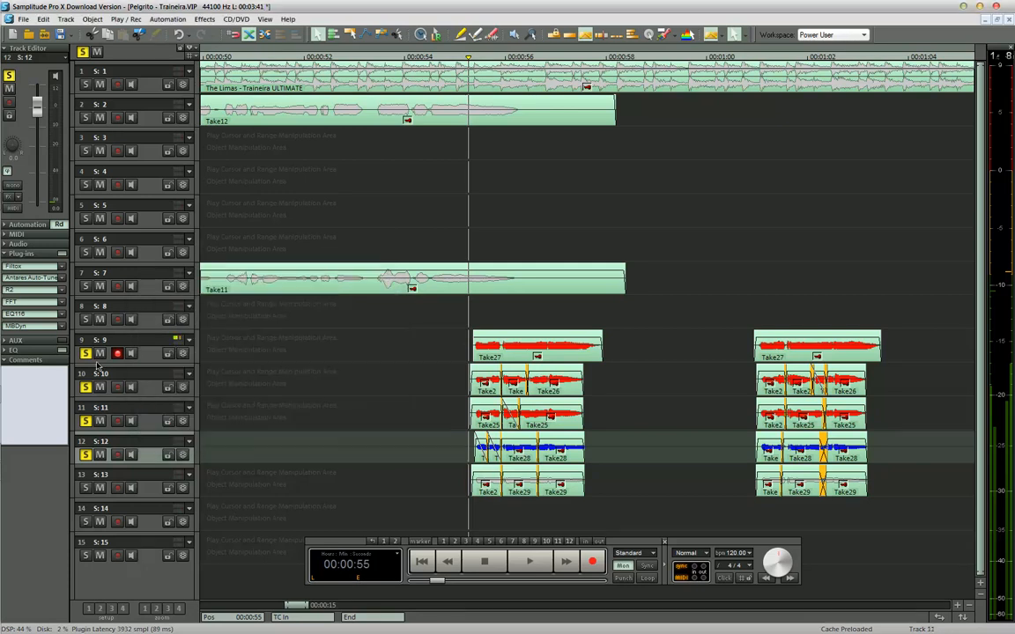
Unsolo tracks 9, 10 and 11, then compare track 12's first phrase with and without its stereo phase inversion.
{"action": "left_click", "coordinate": [103, 366]}
{"action": "left_click", "coordinate": [86, 388]}
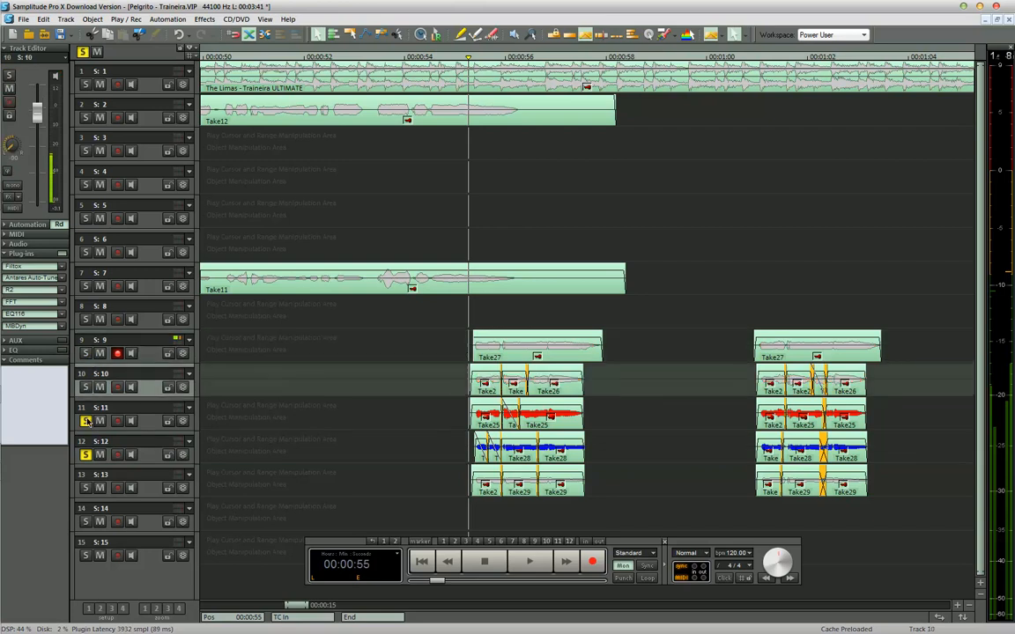
{"action": "left_click", "coordinate": [86, 421]}
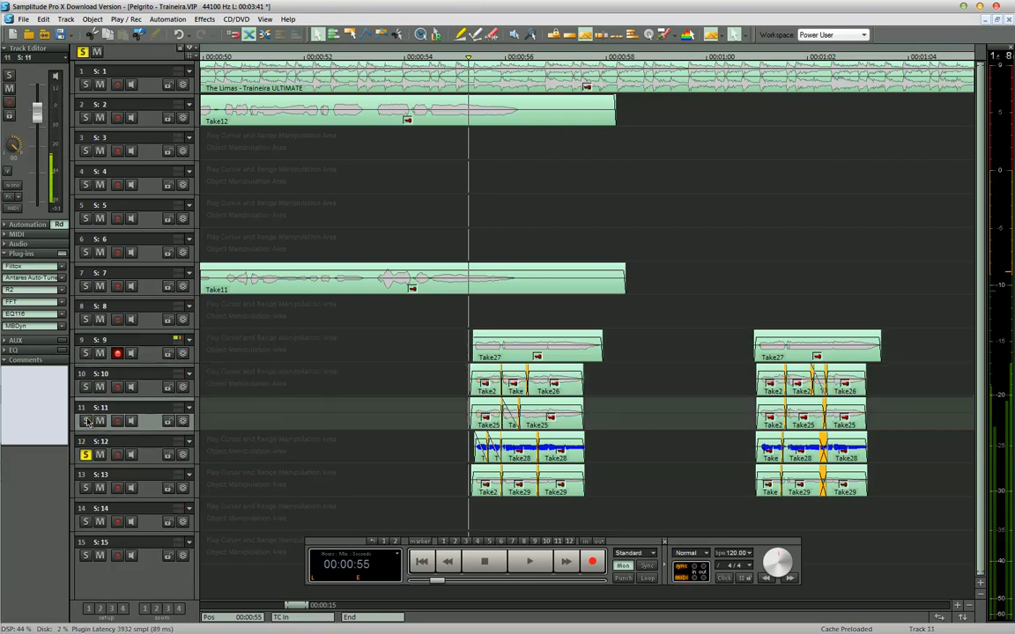
{"action": "left_click", "coordinate": [241, 457]}
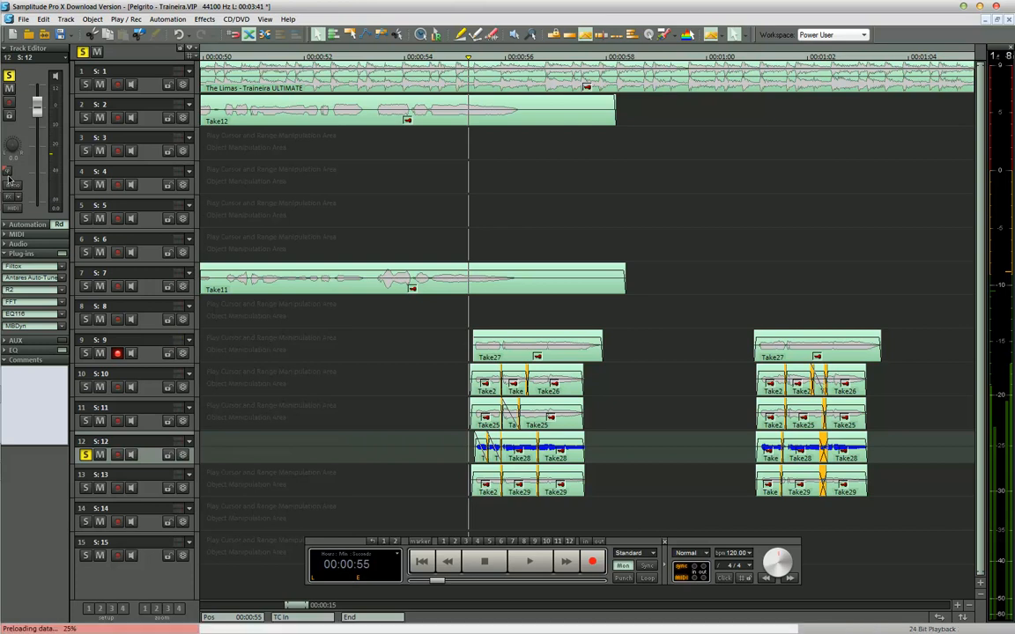
{"action": "key", "text": "space"}
{"action": "key", "text": "space"}
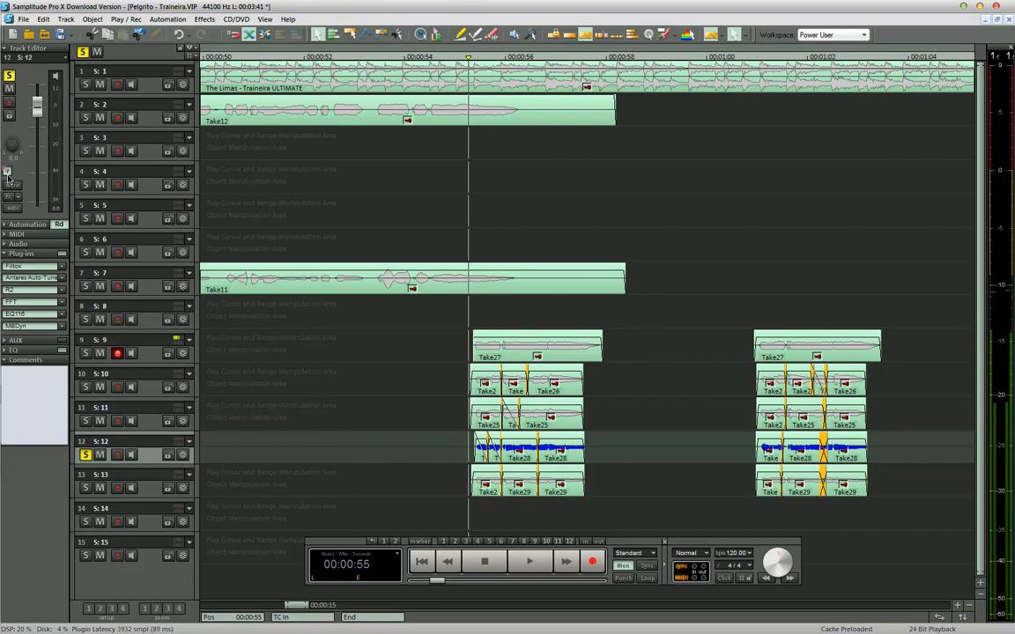
{"action": "key", "text": "space"}
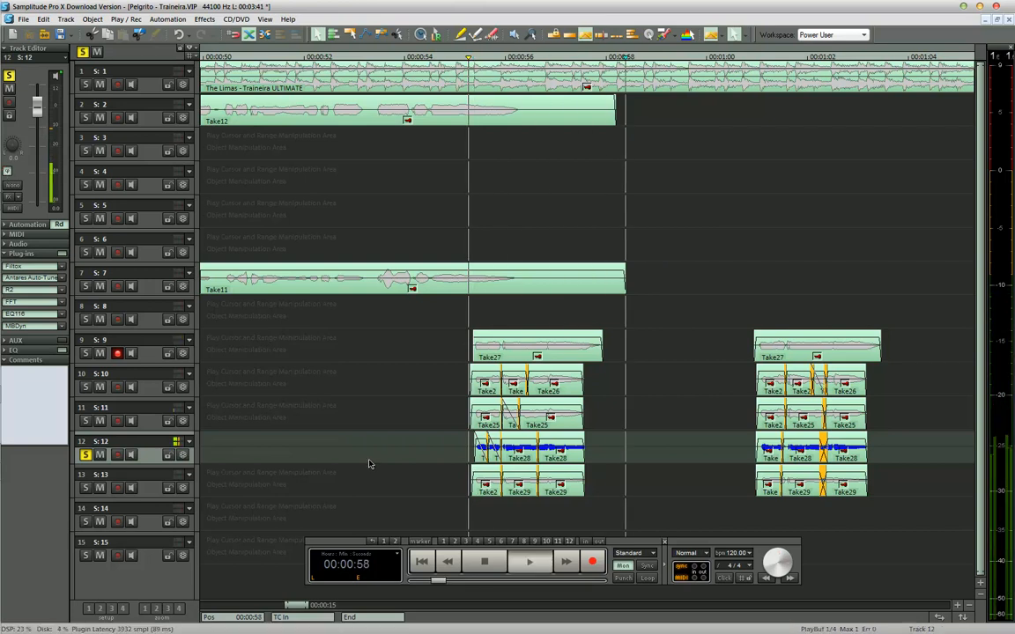
{"action": "key", "text": "space"}
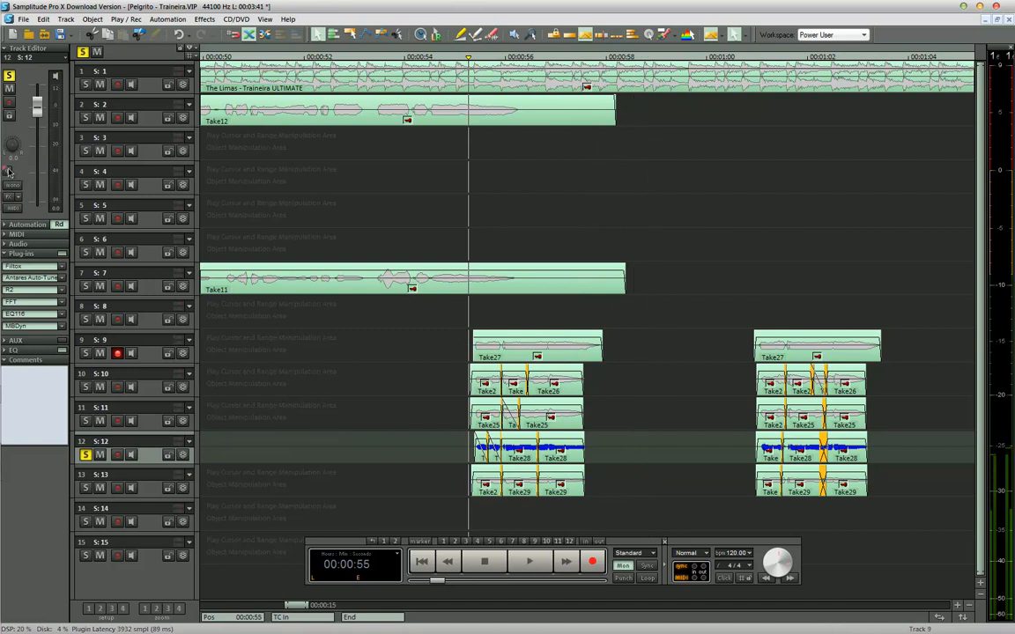
{"action": "key", "text": "space"}
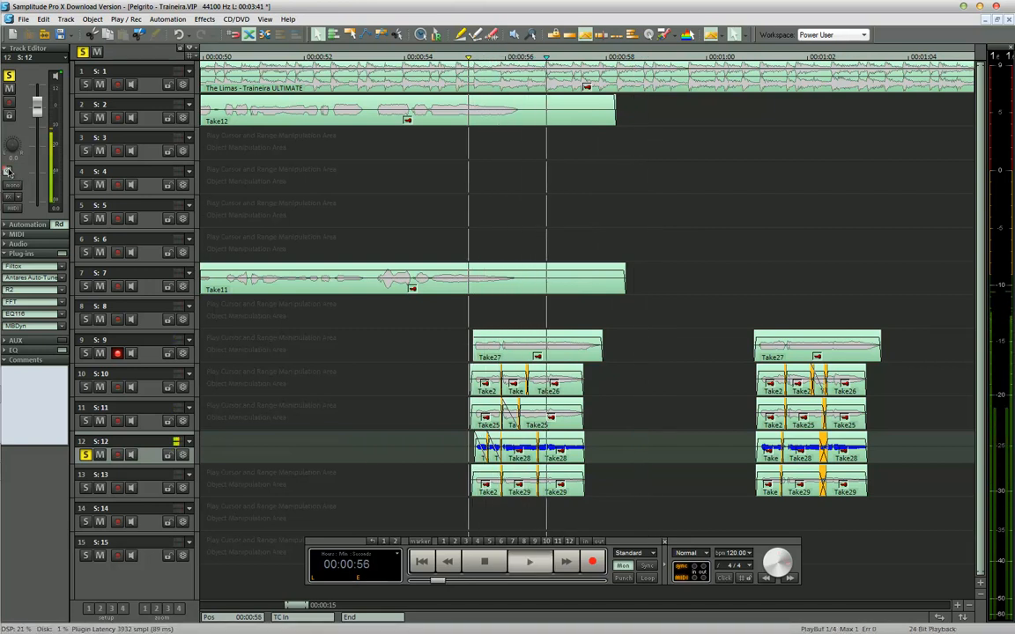
{"action": "key", "text": "space"}
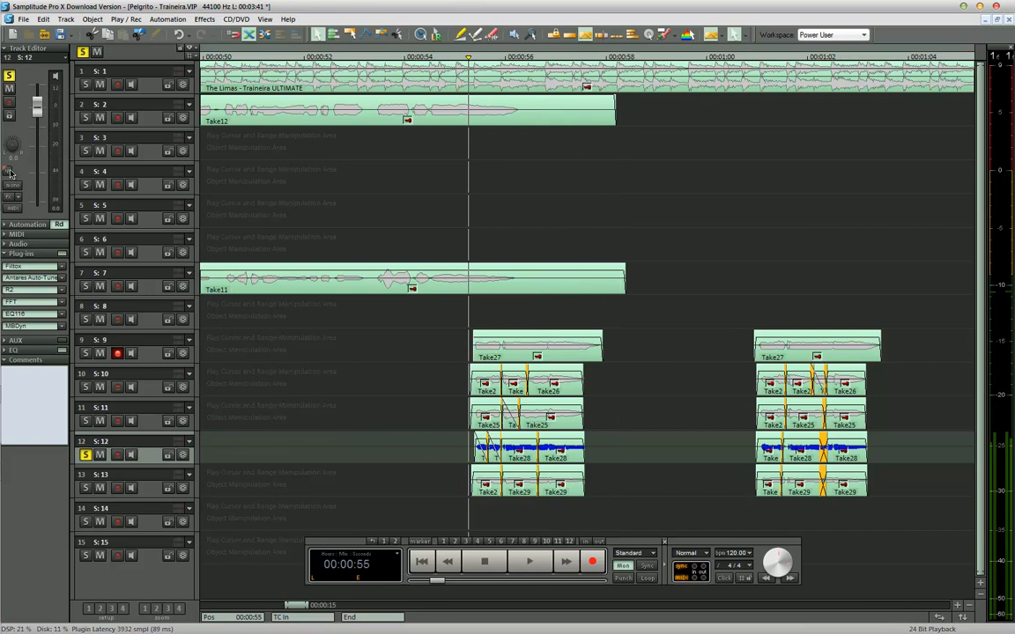
Reapply the "Convert Side signal (Mono) to Stereo" preset to track 12 and replay its first phrase.
{"action": "key", "text": "space"}
{"action": "left_click", "coordinate": [11, 174]}
{"action": "left_click", "coordinate": [238, 298]}
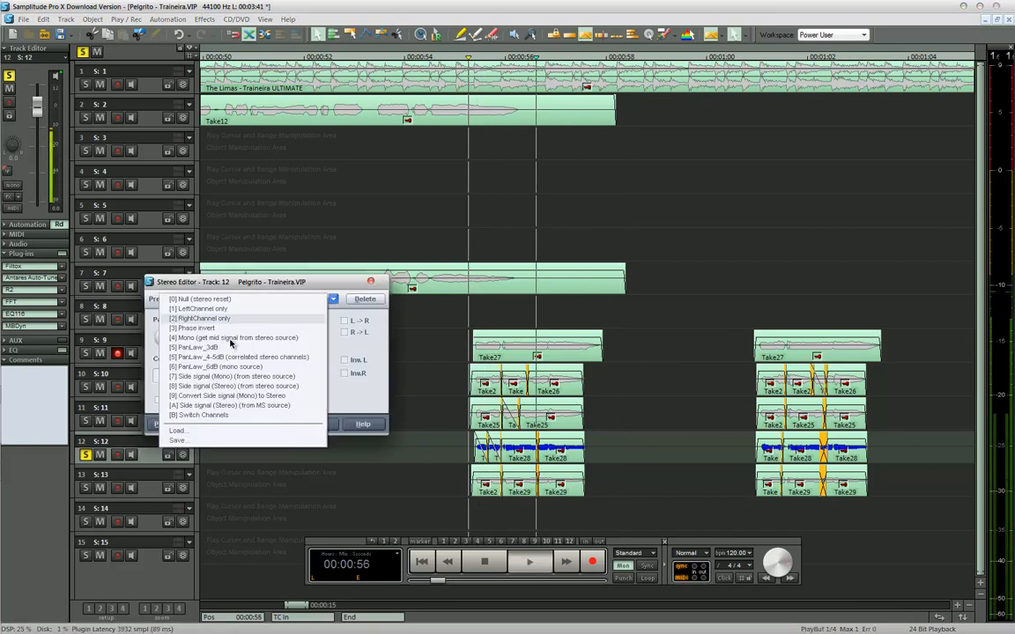
{"action": "left_click", "coordinate": [230, 395]}
{"action": "left_click", "coordinate": [273, 423]}
{"action": "key", "text": "space"}
{"action": "key", "text": "space"}
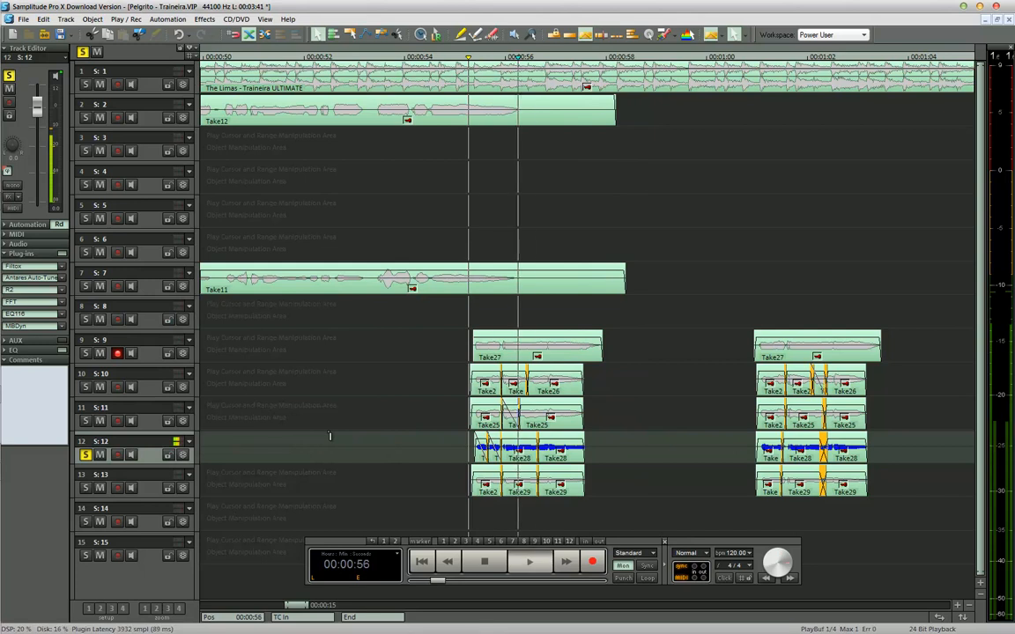
{"action": "key", "text": "space"}
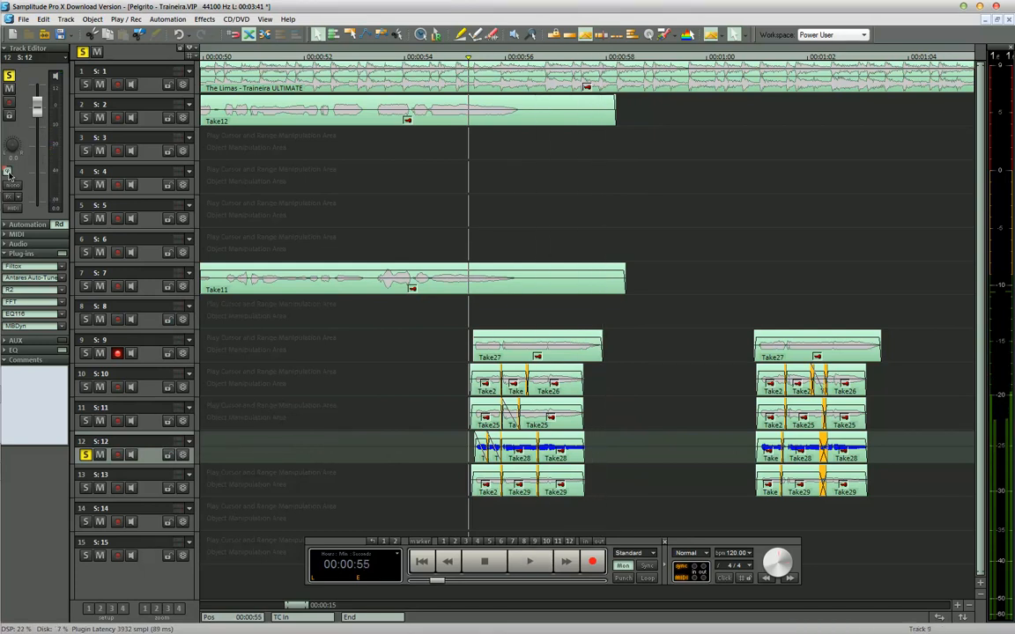
Check the settings in track 12's Stereo Editor, then listen again to its first phrase with and without the phase inversion.
{"action": "left_click", "coordinate": [7, 172]}
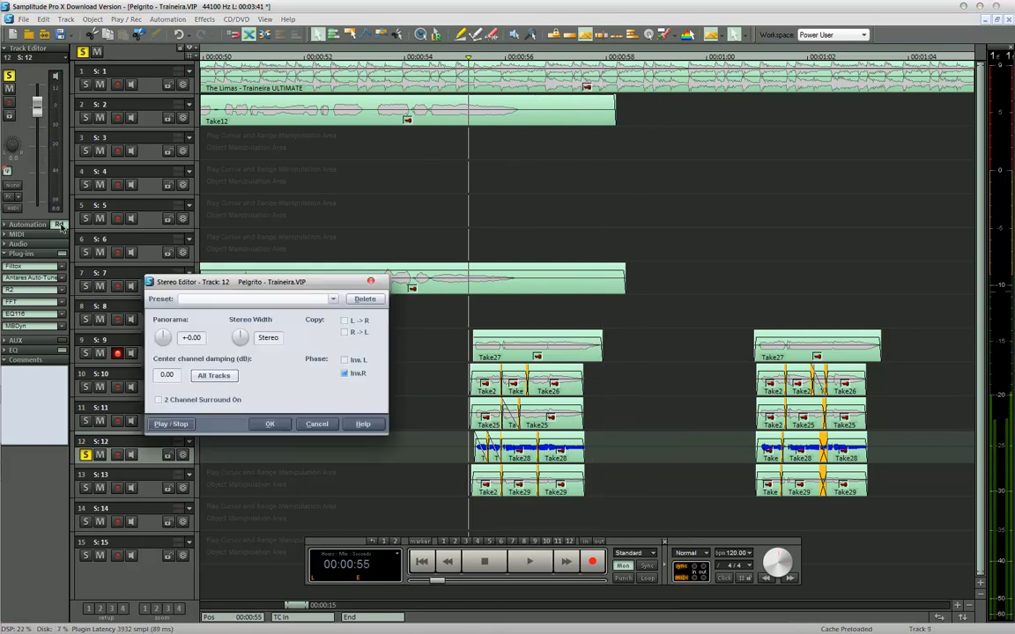
{"action": "left_click", "coordinate": [271, 424]}
{"action": "key", "text": "space"}
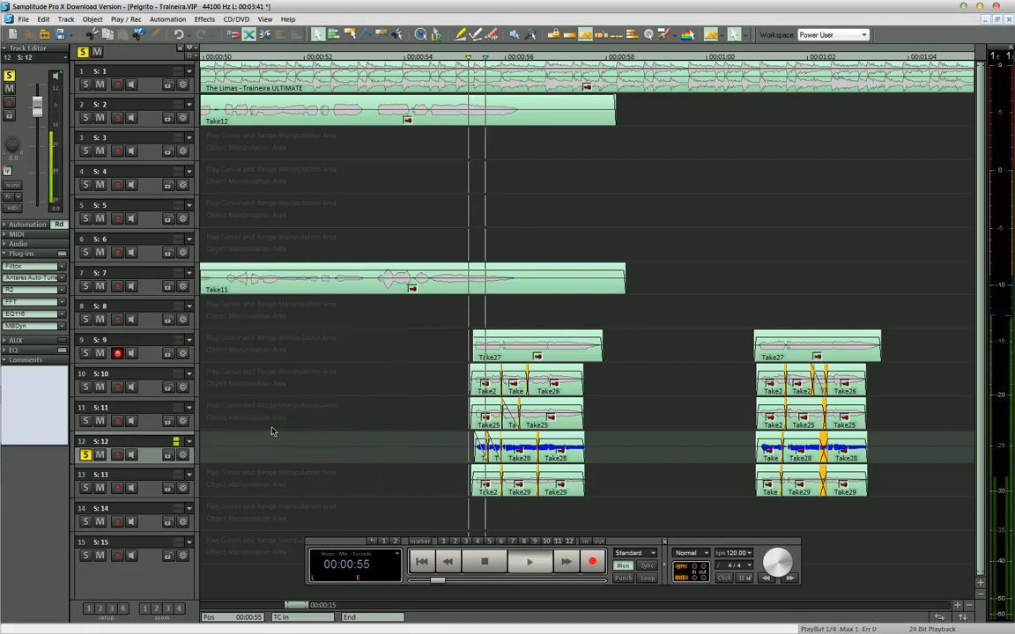
{"action": "key", "text": "space"}
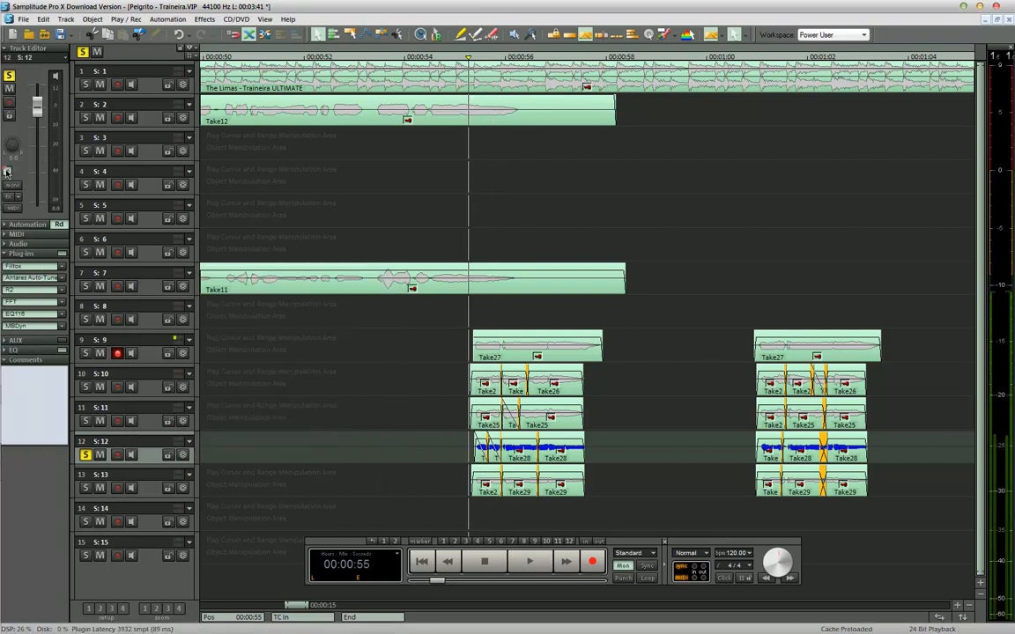
{"action": "key", "text": "space"}
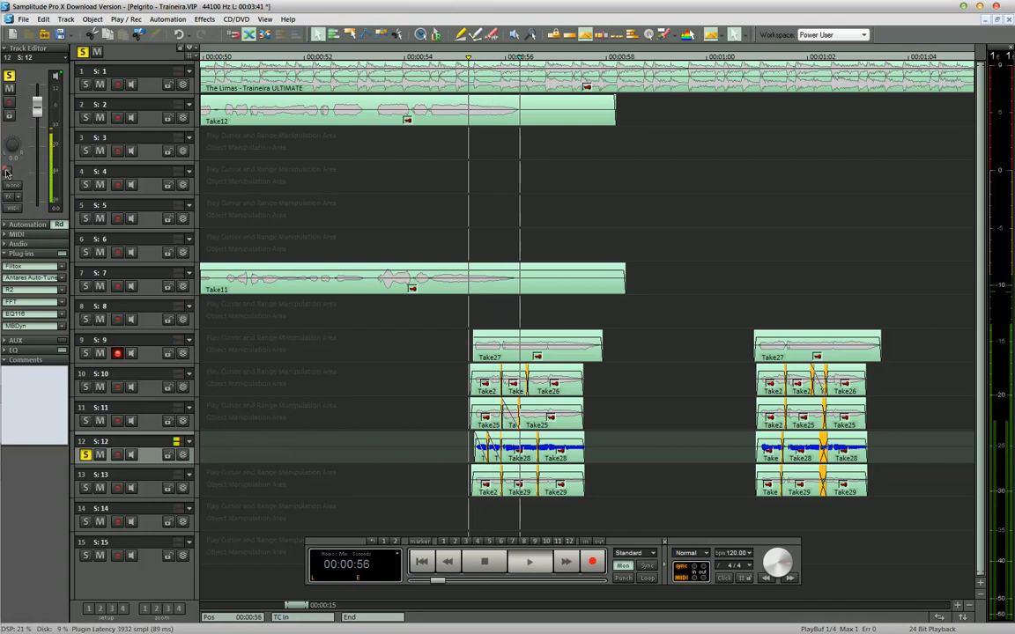
{"action": "key", "text": "space"}
Restore the "Convert Side signal (Mono) to Stereo" preset on track 12 and listen to the first phrase alone.
{"action": "right_click", "coordinate": [6, 172]}
{"action": "left_click", "coordinate": [216, 301]}
{"action": "left_click", "coordinate": [222, 397]}
{"action": "left_click", "coordinate": [266, 425]}
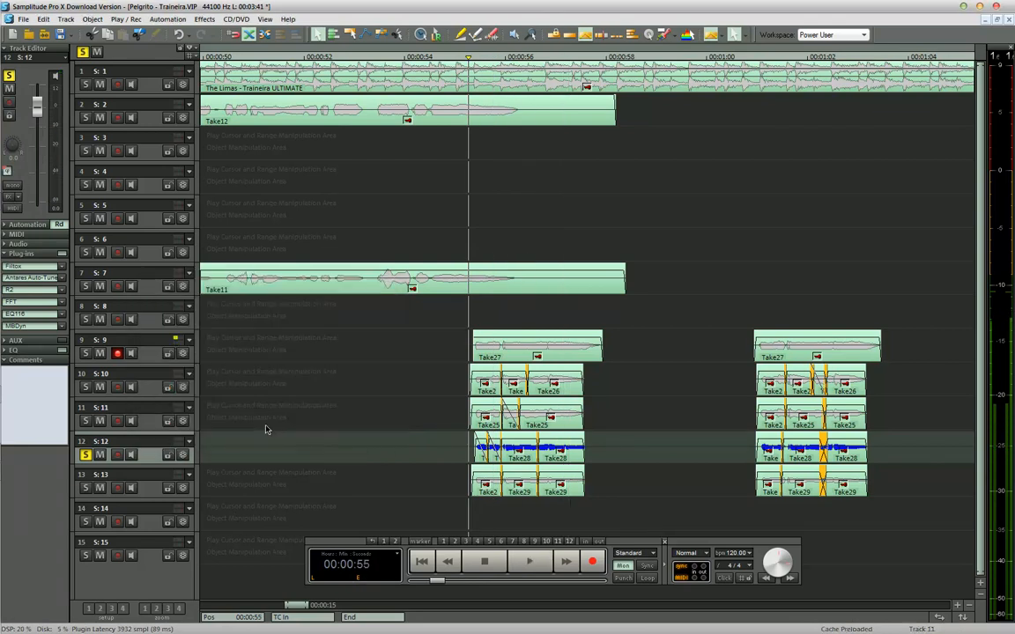
{"action": "key", "text": "space"}
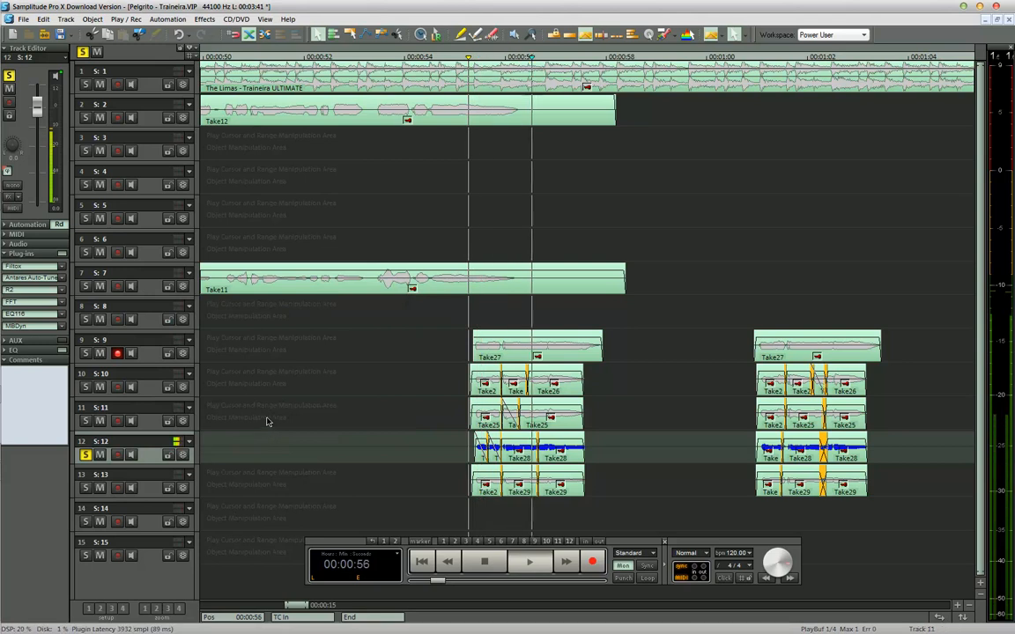
{"action": "key", "text": "space"}
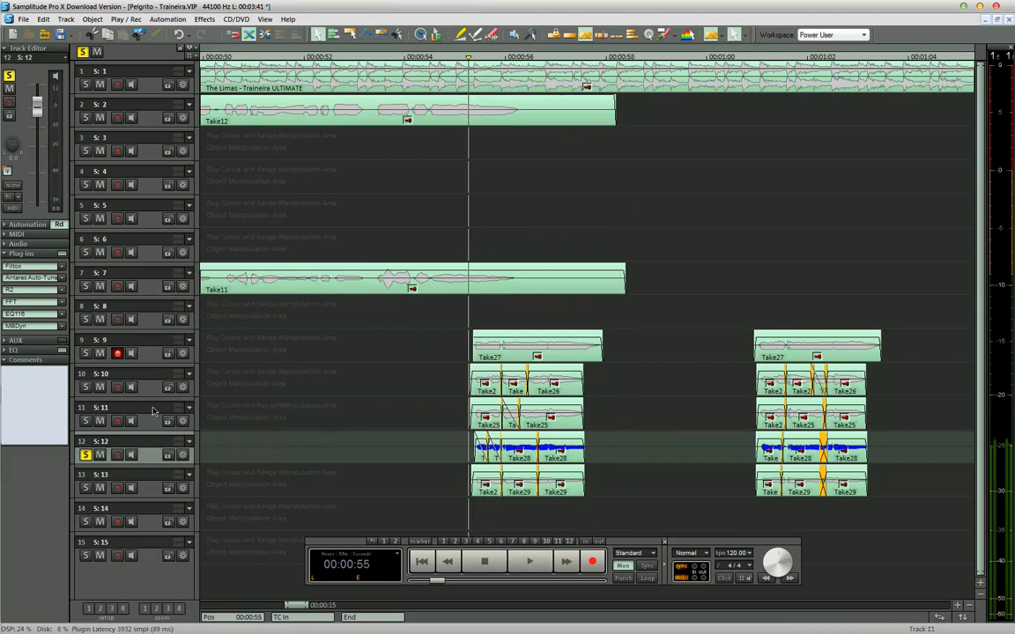
Solo tracks 9, 10 and 11 alongside track 12, play the first phrase and open the mixer.
{"action": "left_click", "coordinate": [86, 387]}
{"action": "left_click", "coordinate": [86, 421]}
{"action": "left_click", "coordinate": [89, 354]}
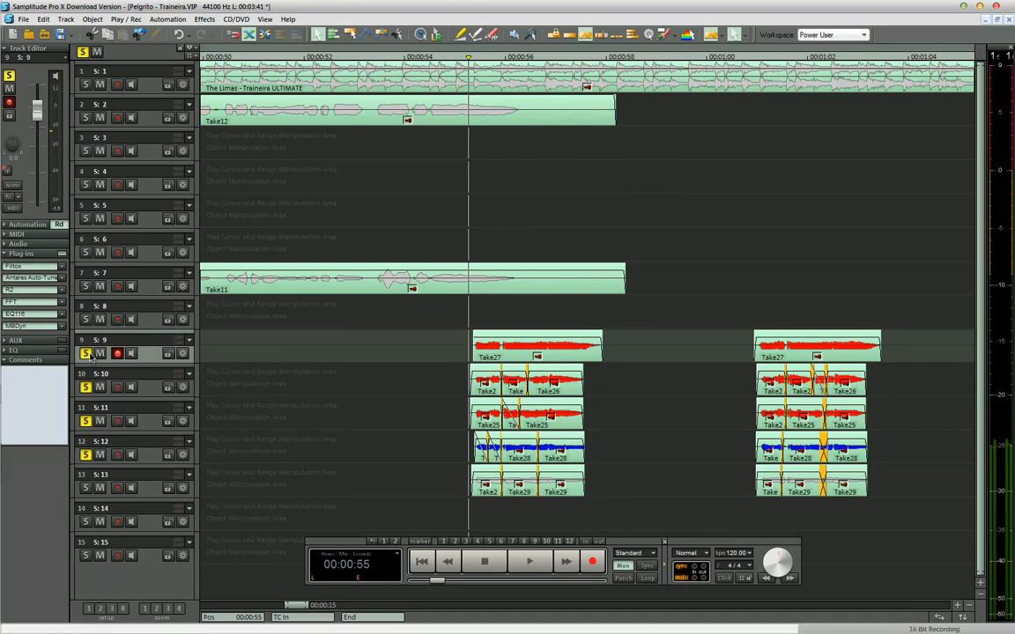
{"action": "key", "text": "space"}
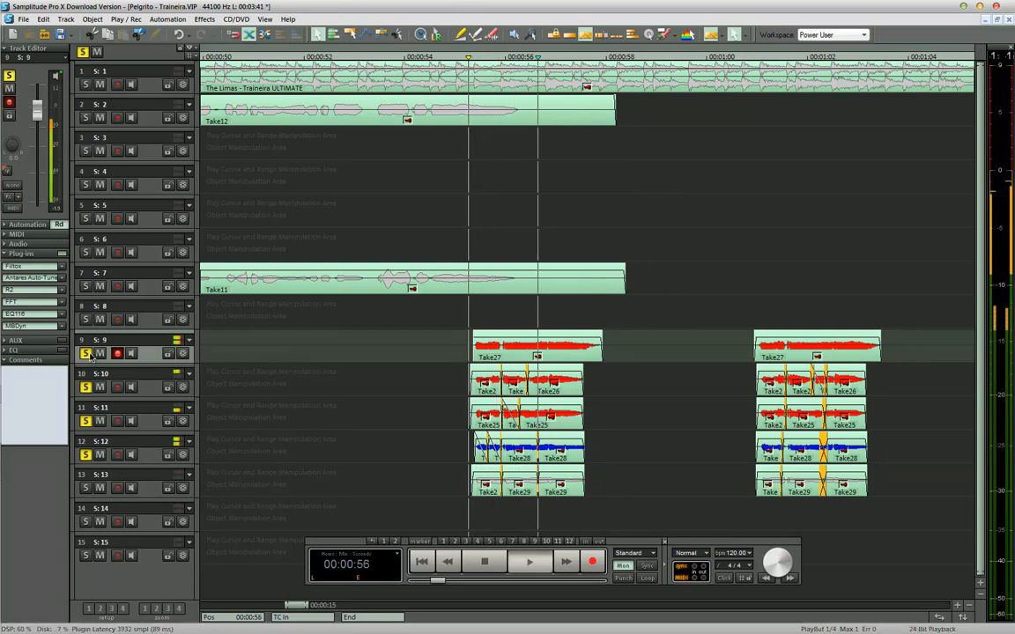
{"action": "key", "text": "m"}
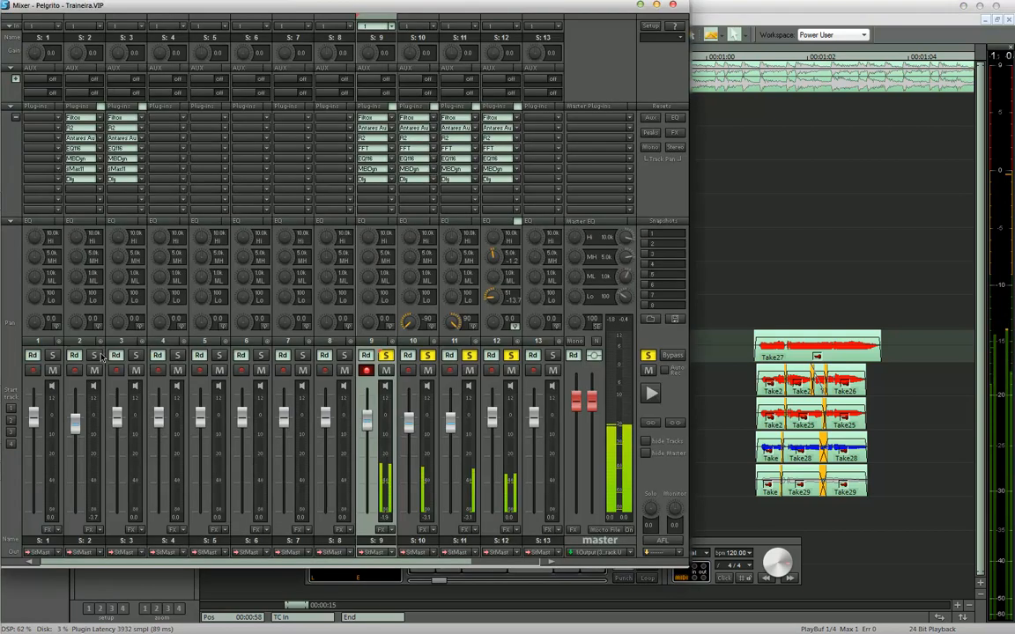
Lower track 12's volume to -5.0 dB in the mixer, close the mixer and stop playback.
{"action": "left_click_drag", "start_coordinate": [491, 410], "coordinate": [493, 424]}
{"action": "key", "text": "m"}
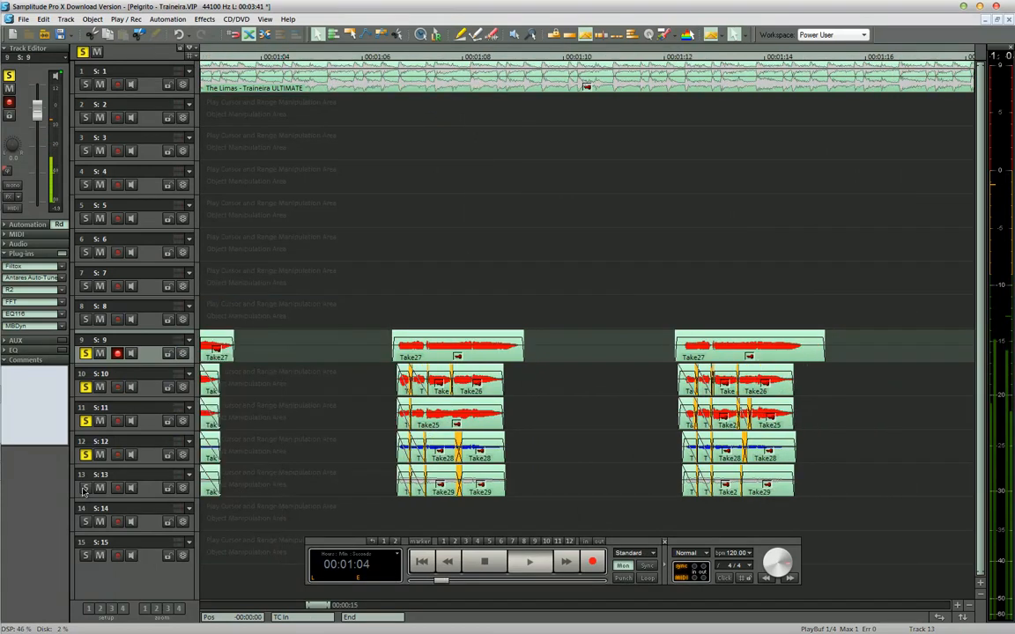
{"action": "key", "text": "space"}
Solo track 13 together with tracks 9 to 12 and paste the copied track effect settings onto it.
{"action": "left_click", "coordinate": [87, 488]}
{"action": "right_click", "coordinate": [145, 461]}
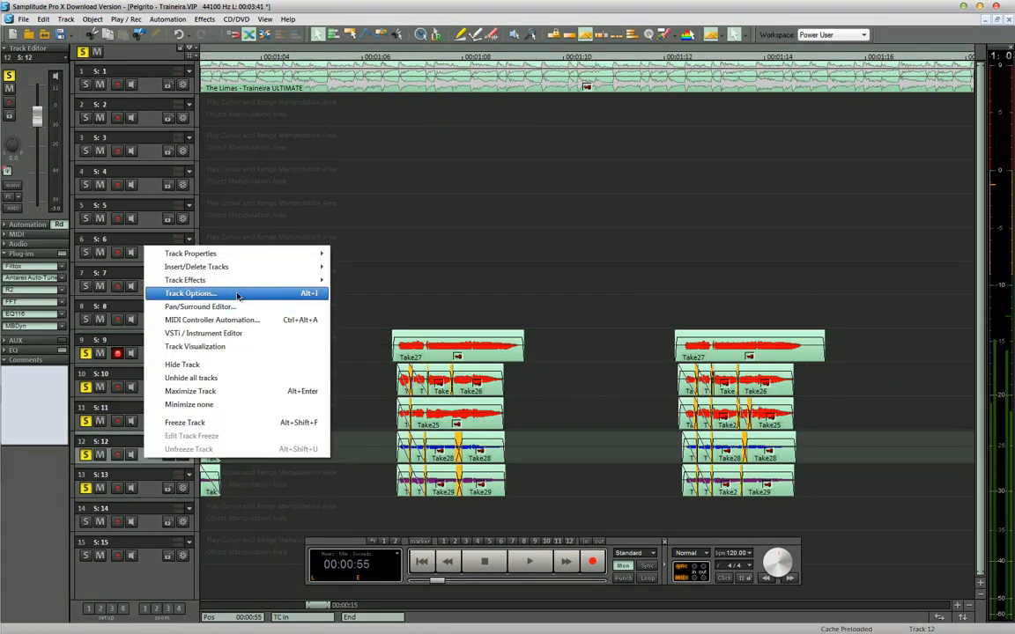
{"action": "mouse_move", "coordinate": [236, 284]}
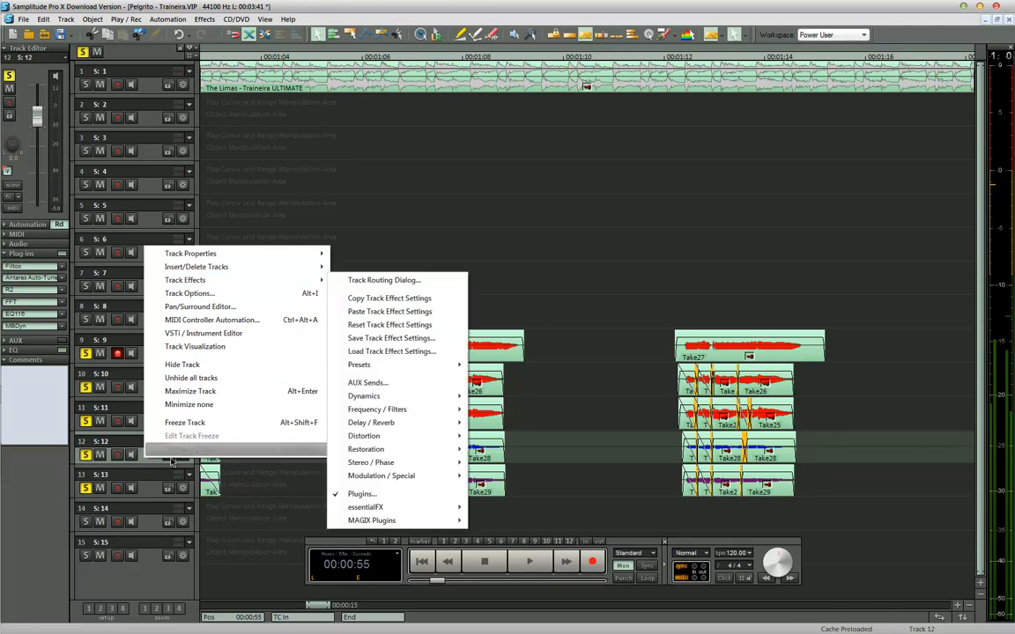
{"action": "left_click", "coordinate": [153, 491]}
{"action": "right_click", "coordinate": [152, 492]}
{"action": "mouse_move", "coordinate": [246, 311]}
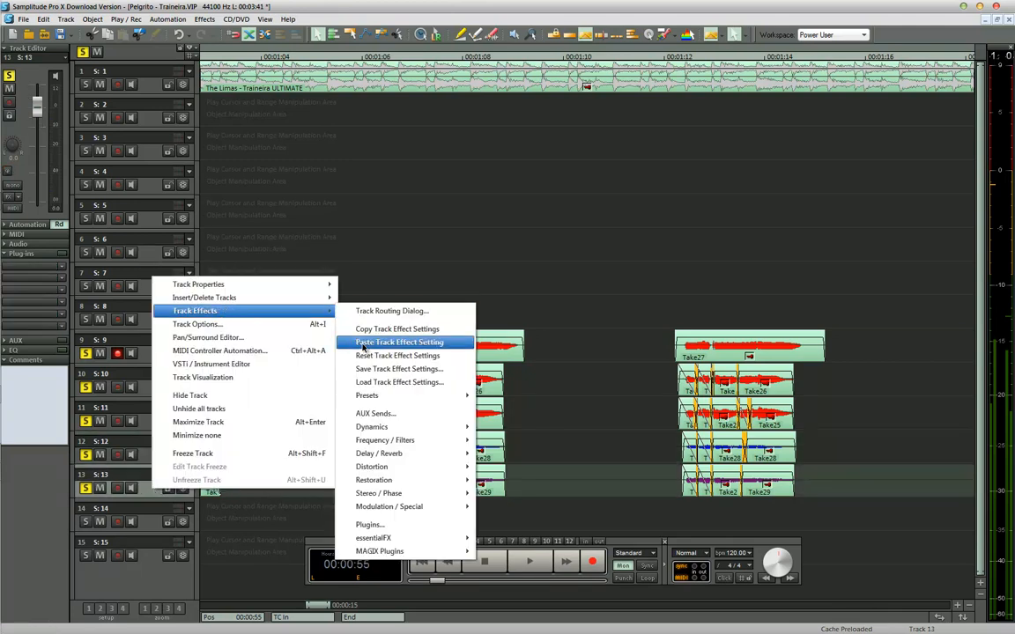
{"action": "left_click", "coordinate": [363, 347]}
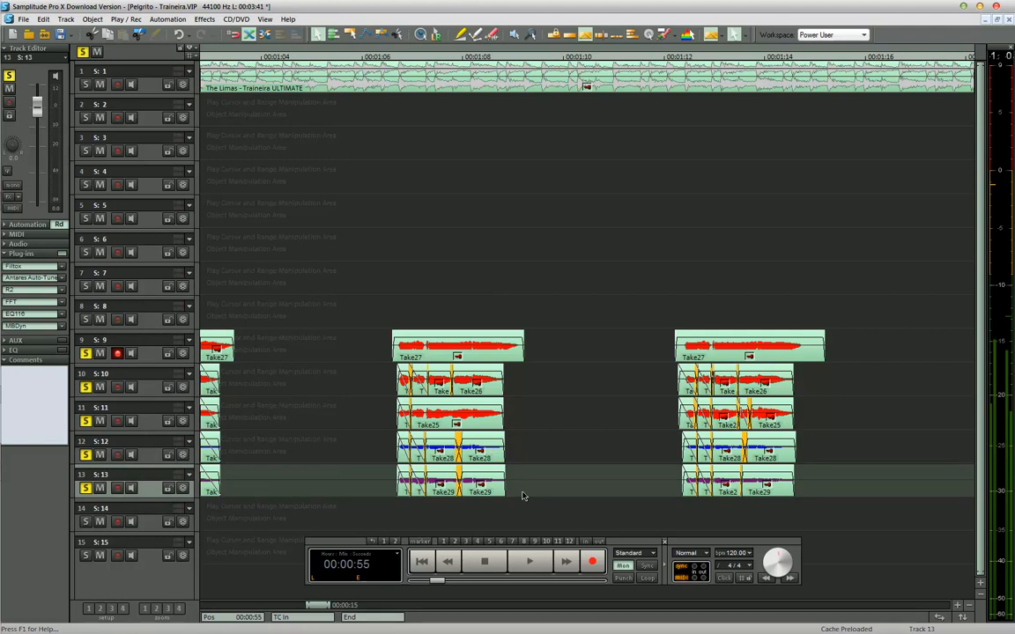
Play the first phrase and lower track 13's volume to about -8 dB in the mixer.
{"action": "key", "text": "space"}
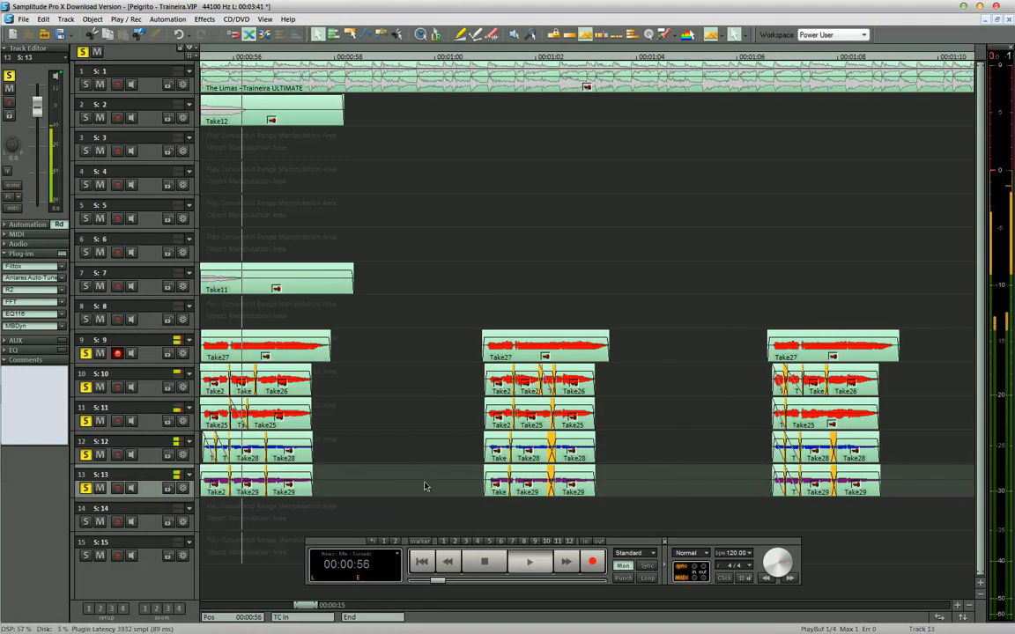
{"action": "key", "text": "m"}
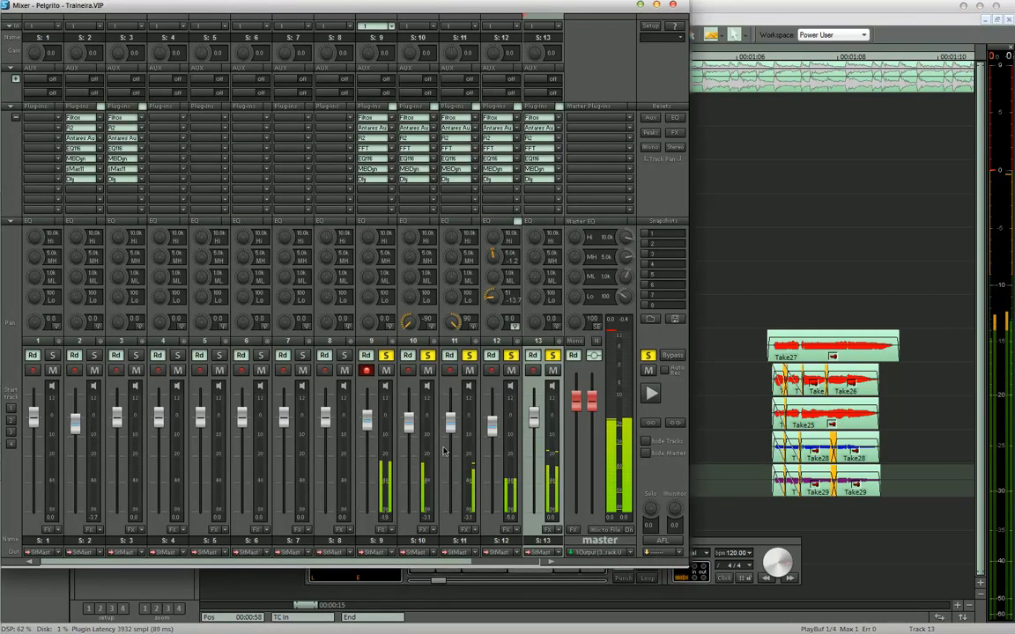
{"action": "key", "text": "space"}
{"action": "left_click_drag", "start_coordinate": [533, 415], "coordinate": [533, 422]}
{"action": "key", "text": "space"}
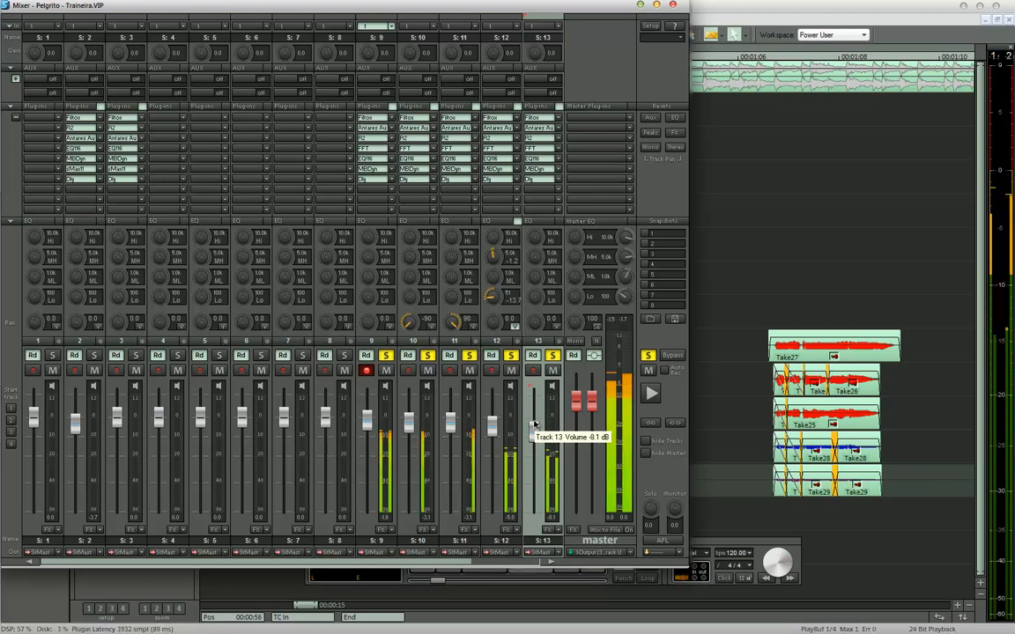
{"action": "left_click_drag", "start_coordinate": [532, 425], "coordinate": [533, 432]}
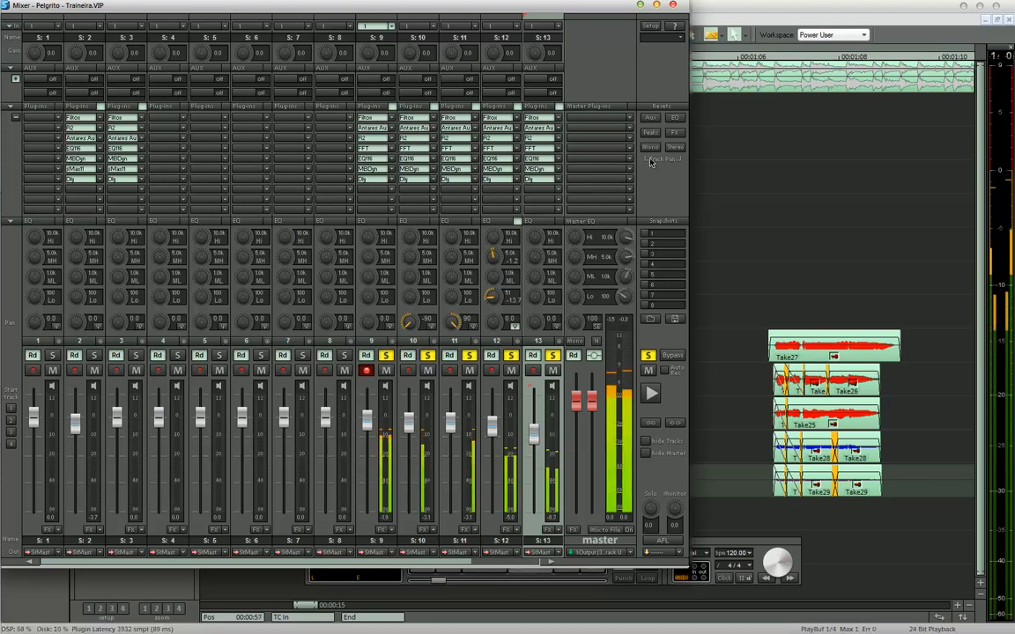
{"action": "key", "text": "space"}
{"action": "left_click", "coordinate": [673, 6]}
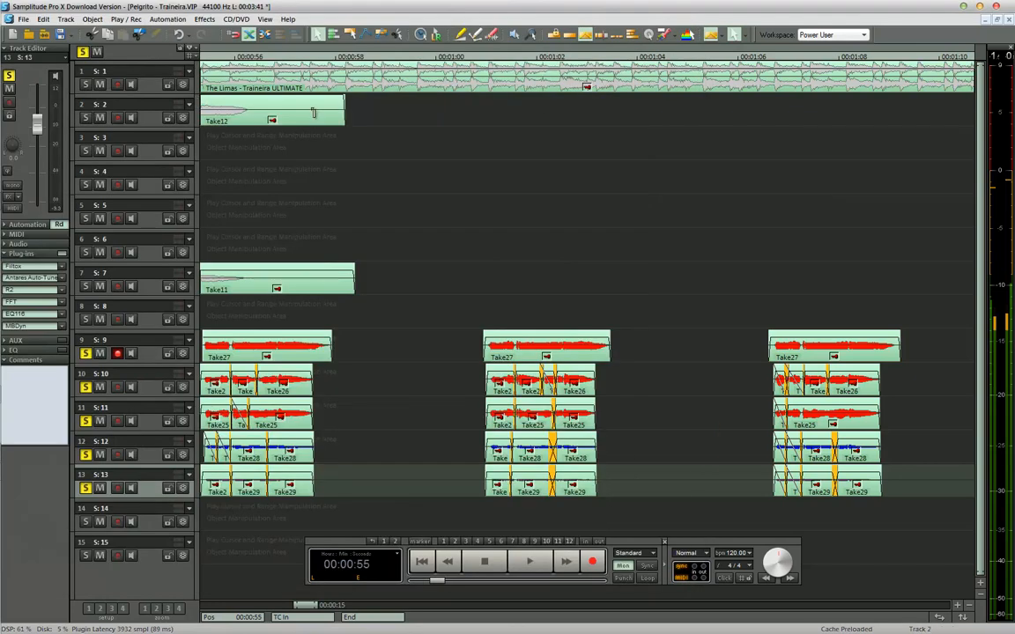
Extend the starts of the opening Take28 clip on track 12 and Take29 clip on track 13 back to about 00:00:54.
{"action": "scroll", "coordinate": [313, 111], "scroll_direction": "down", "scroll_amount": 2}
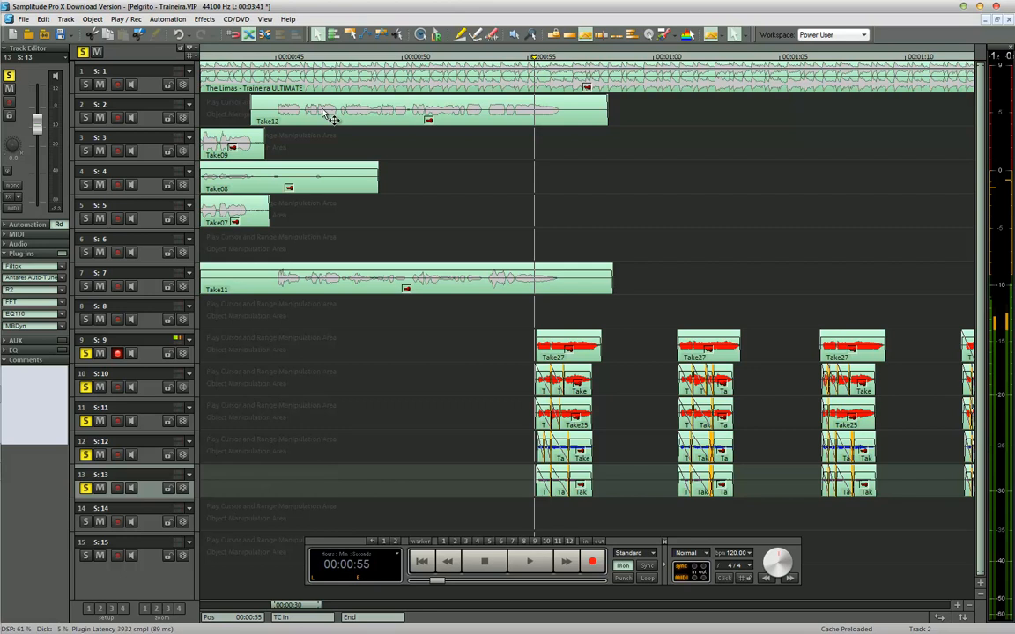
{"action": "scroll", "coordinate": [344, 119], "scroll_direction": "up", "scroll_amount": 3}
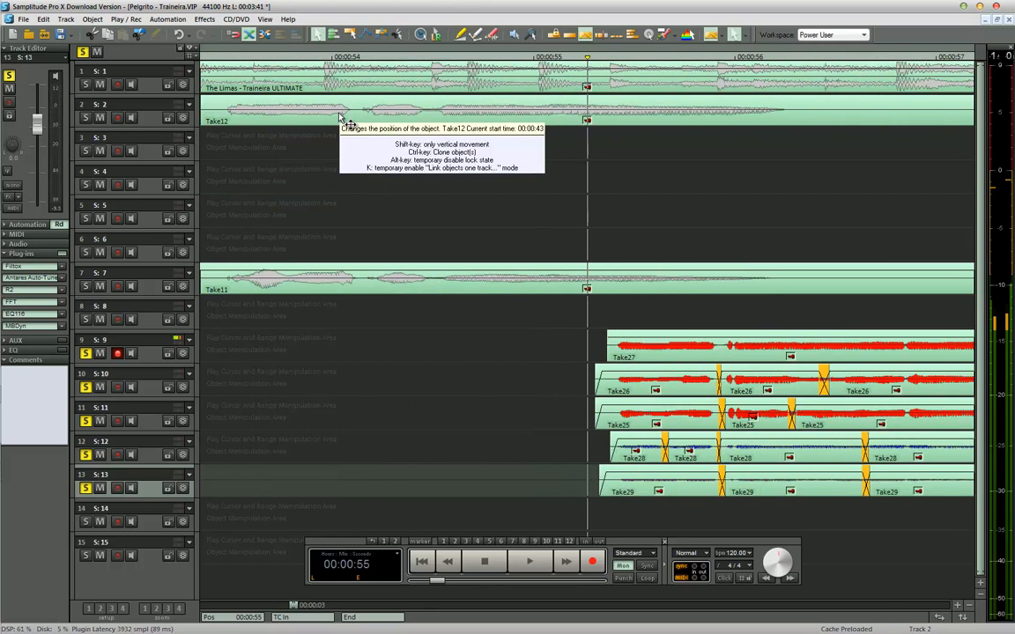
{"action": "scroll", "coordinate": [340, 117], "scroll_direction": "up", "scroll_amount": 1}
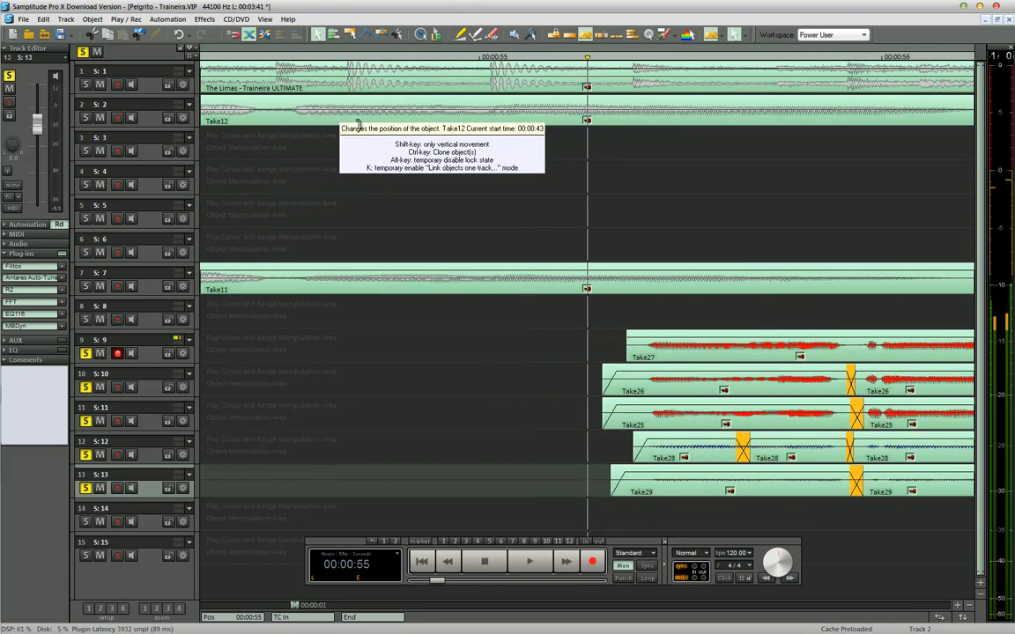
{"action": "left_click_drag", "start_coordinate": [662, 467], "coordinate": [458, 457]}
{"action": "left_click", "coordinate": [653, 495]}
{"action": "left_click_drag", "start_coordinate": [611, 494], "coordinate": [435, 489]}
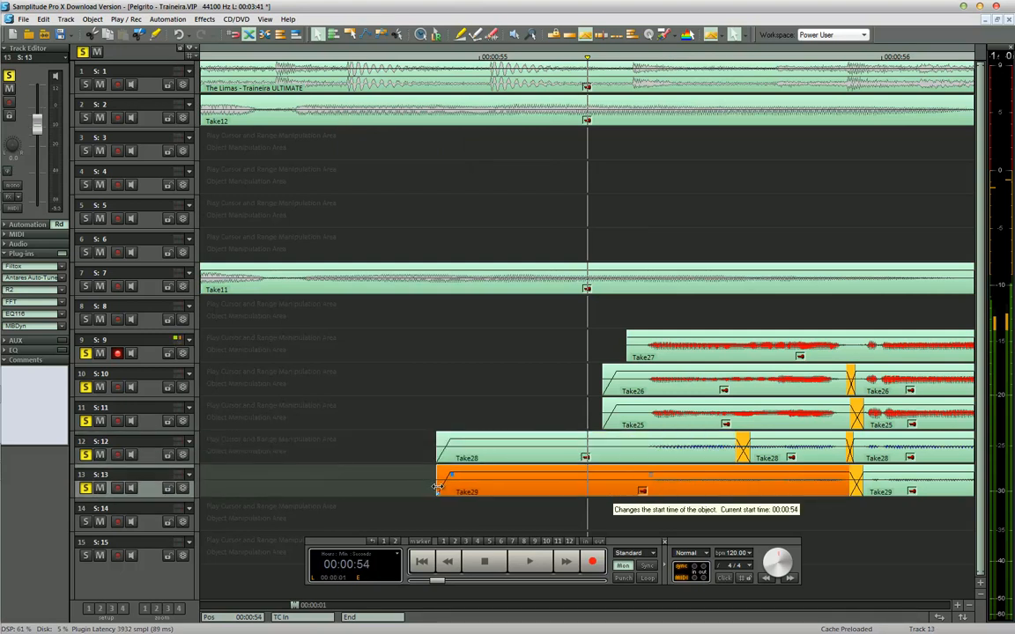
Extend the starts of the opening Take25, Take26 and Take27 clips on tracks 11, 10 and 9 to earlier positions.
{"action": "left_click", "coordinate": [606, 430]}
{"action": "left_click_drag", "start_coordinate": [605, 428], "coordinate": [438, 426]}
{"action": "left_click", "coordinate": [606, 389]}
{"action": "left_click_drag", "start_coordinate": [606, 389], "coordinate": [441, 389]}
{"action": "left_click", "coordinate": [650, 361]}
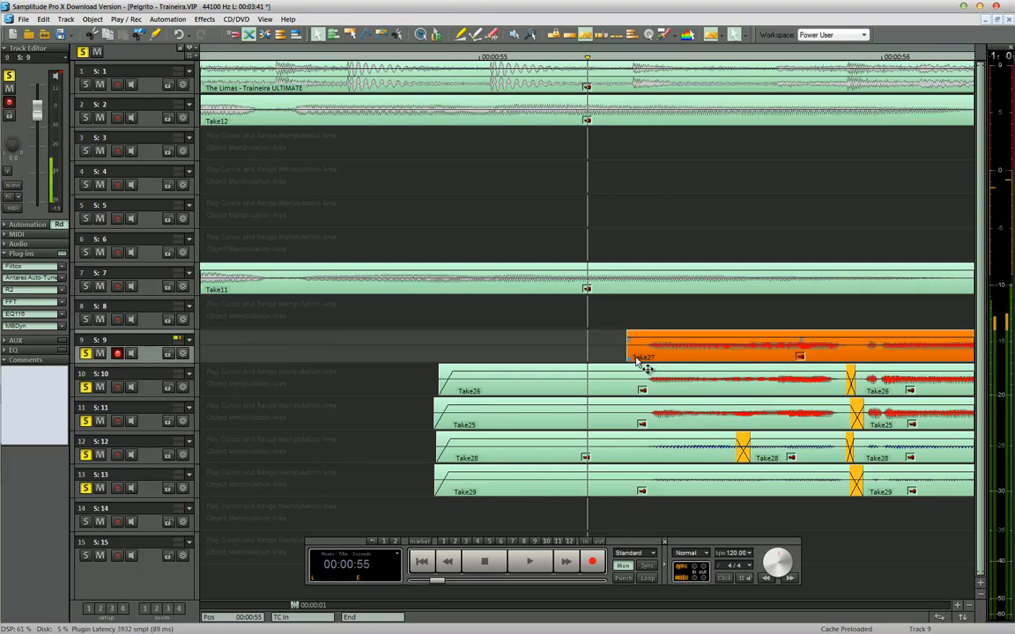
{"action": "left_click_drag", "start_coordinate": [627, 357], "coordinate": [517, 508]}
Split the opening clips on tracks 10 to 13 near their starts and delete the pieces before the split.
{"action": "left_click", "coordinate": [450, 369]}
{"action": "left_click", "coordinate": [460, 371]}
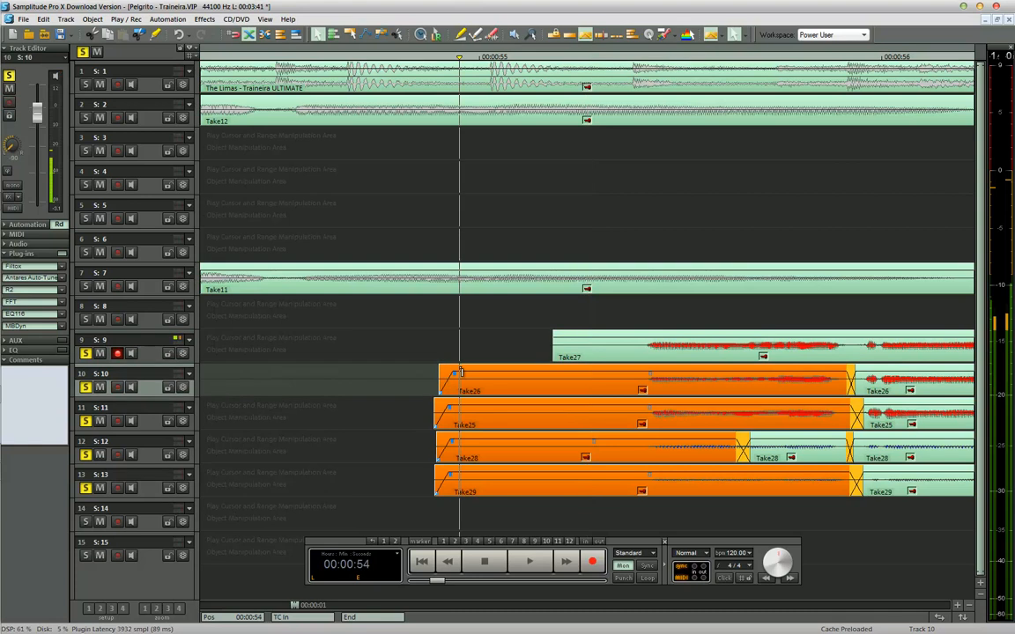
{"action": "key", "text": "t"}
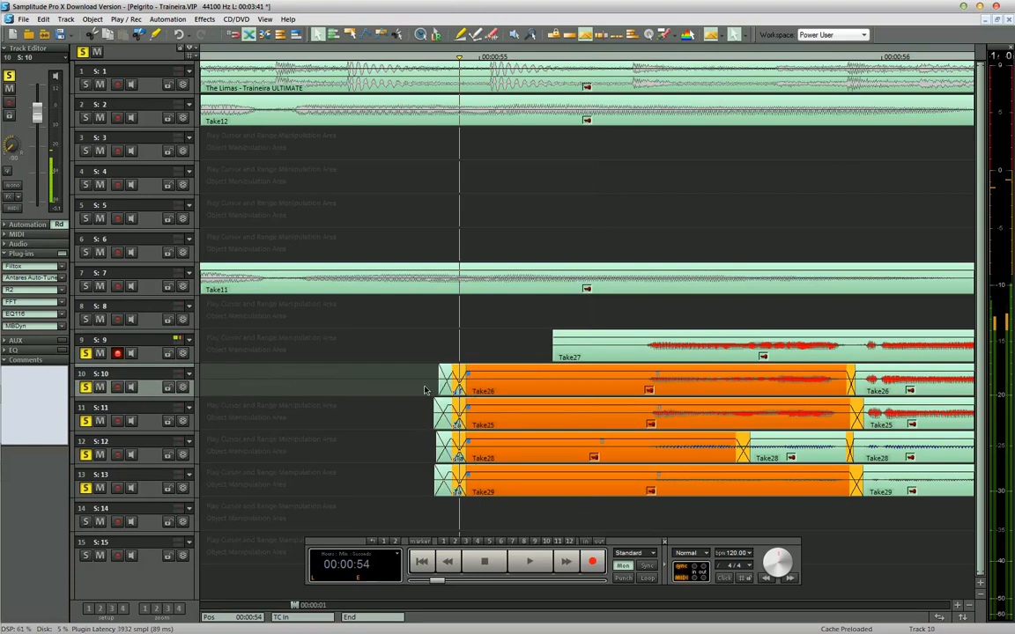
{"action": "left_click_drag", "start_coordinate": [425, 390], "coordinate": [473, 377]}
{"action": "key", "text": "Delete"}
{"action": "left_click", "coordinate": [403, 378]}
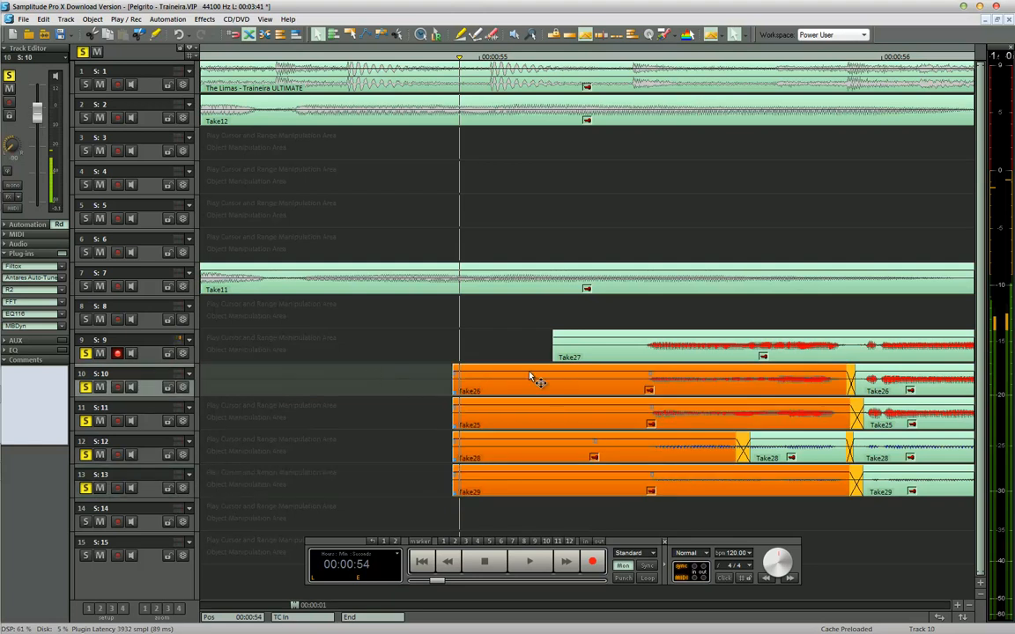
Play the first vocal phrase from the aligned clip starts on tracks 10 to 13.
{"action": "left_click", "coordinate": [595, 359]}
{"action": "left_click", "coordinate": [452, 373]}
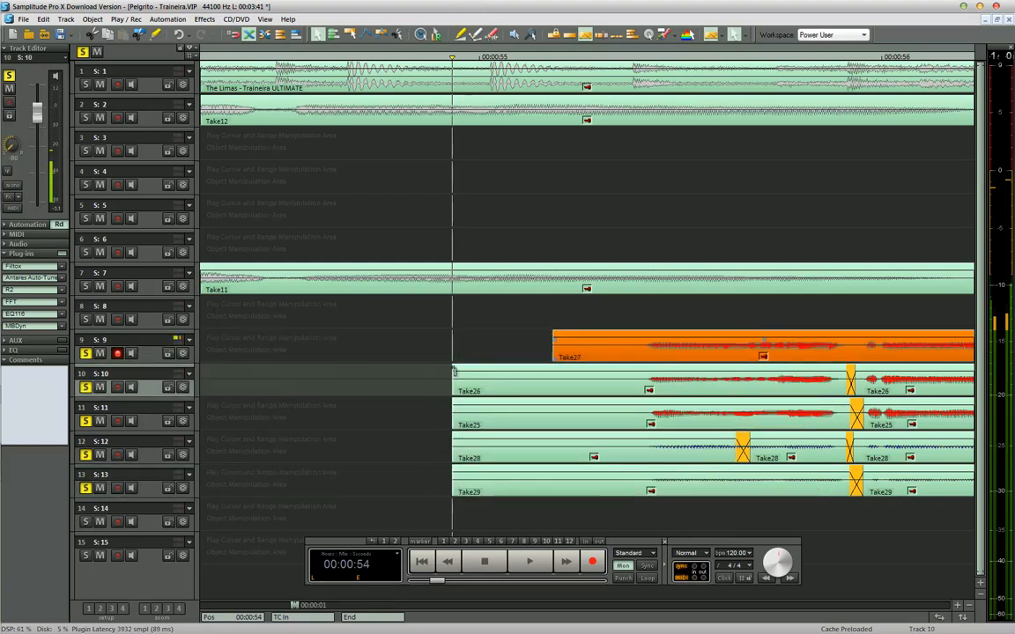
{"action": "scroll", "coordinate": [454, 371], "scroll_direction": "down", "scroll_amount": 2}
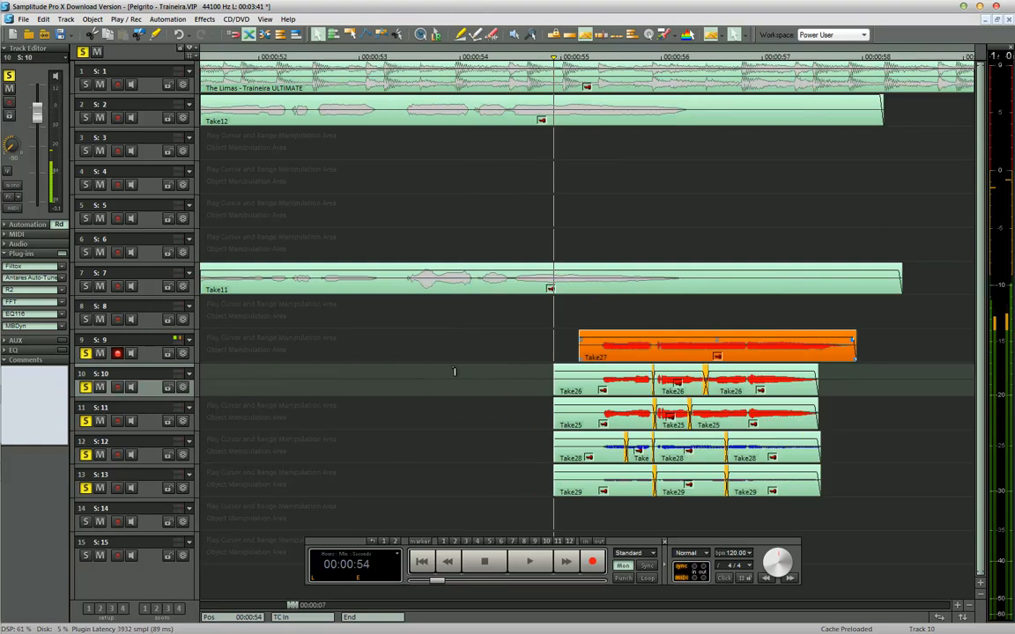
{"action": "key", "text": "space"}
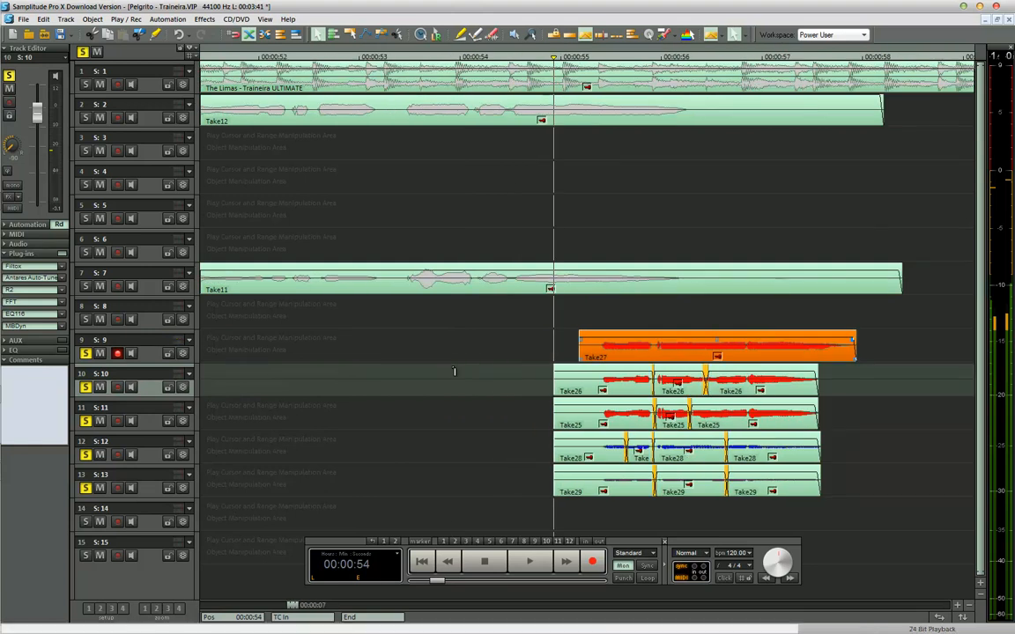
{"action": "key", "text": "space"}
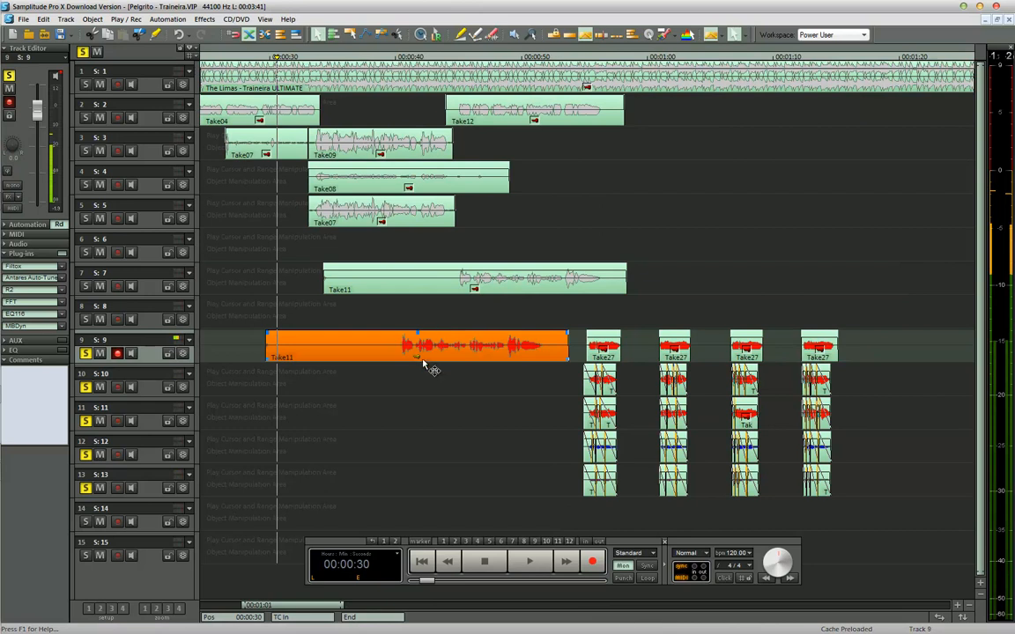
Move the long Take11 clip from track 9 to track 8 and place the play cursor just before the first phrase.
{"action": "left_click_drag", "start_coordinate": [456, 364], "coordinate": [464, 325]}
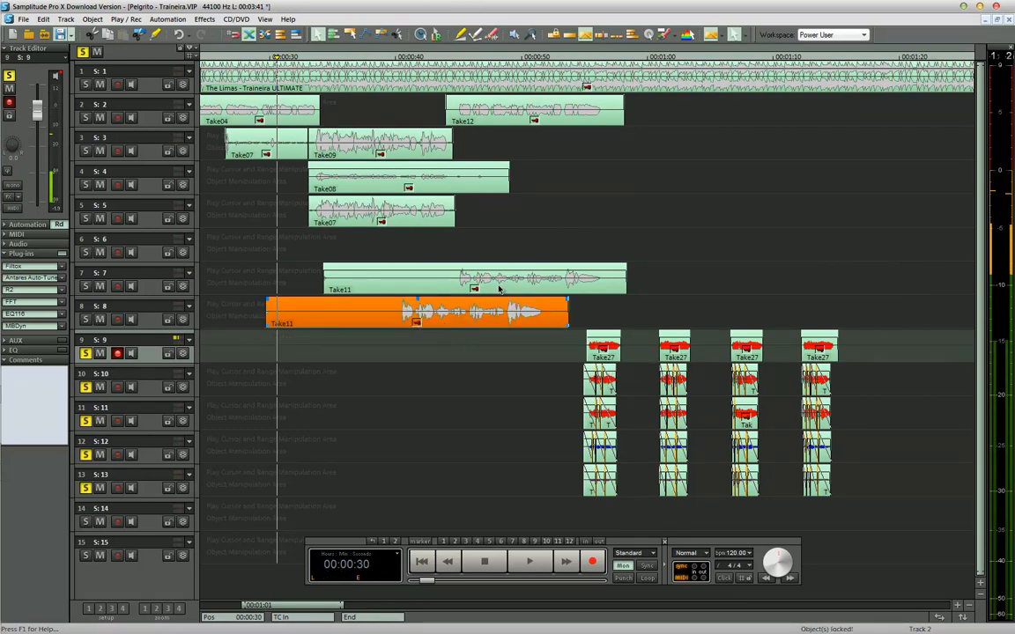
{"action": "left_click", "coordinate": [578, 339]}
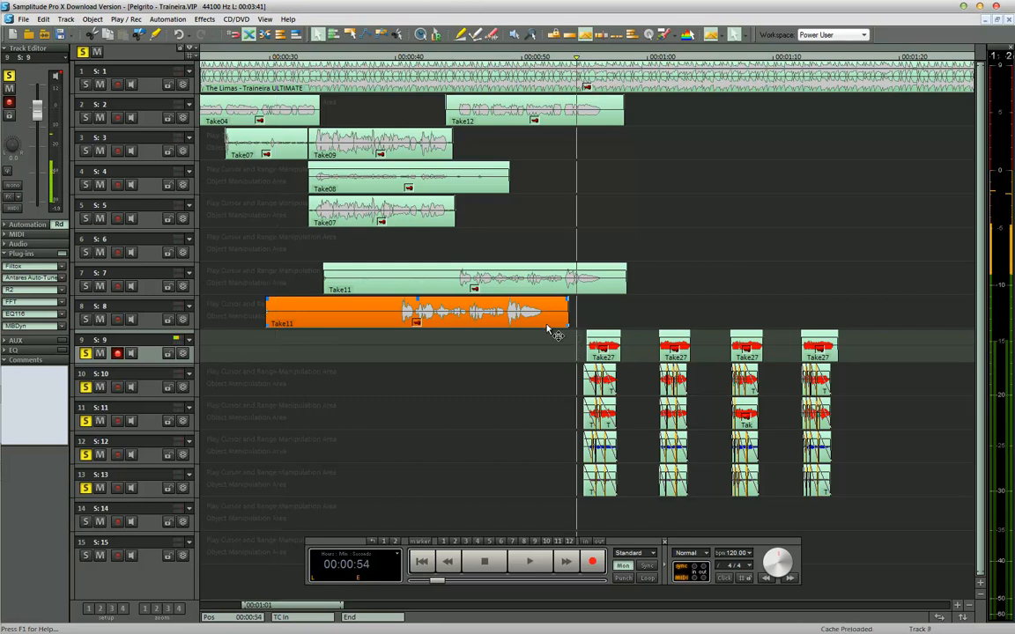
{"action": "left_click", "coordinate": [559, 372]}
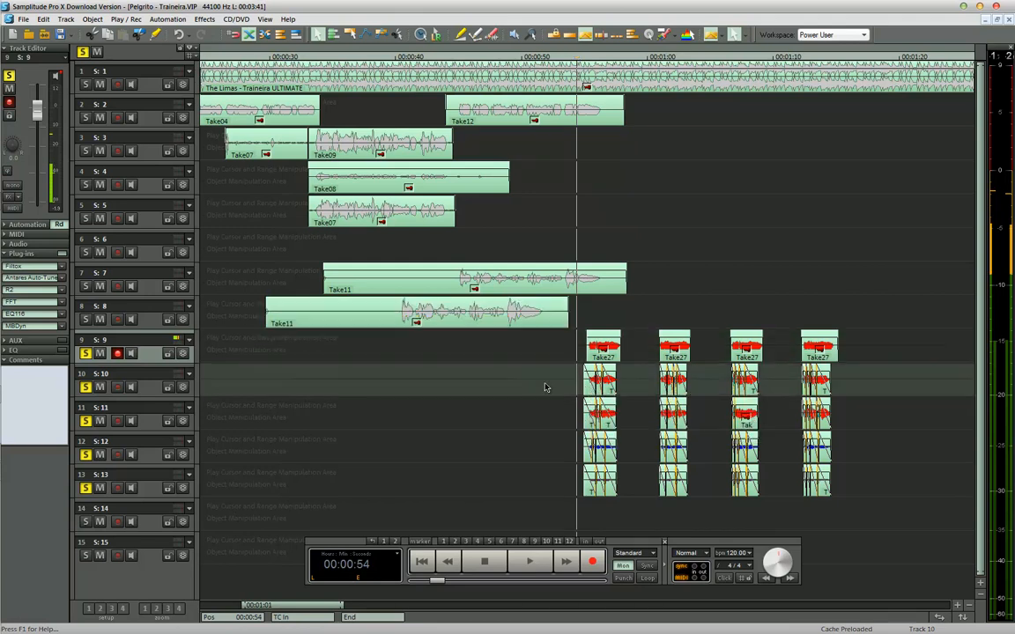
{"action": "left_click", "coordinate": [568, 356]}
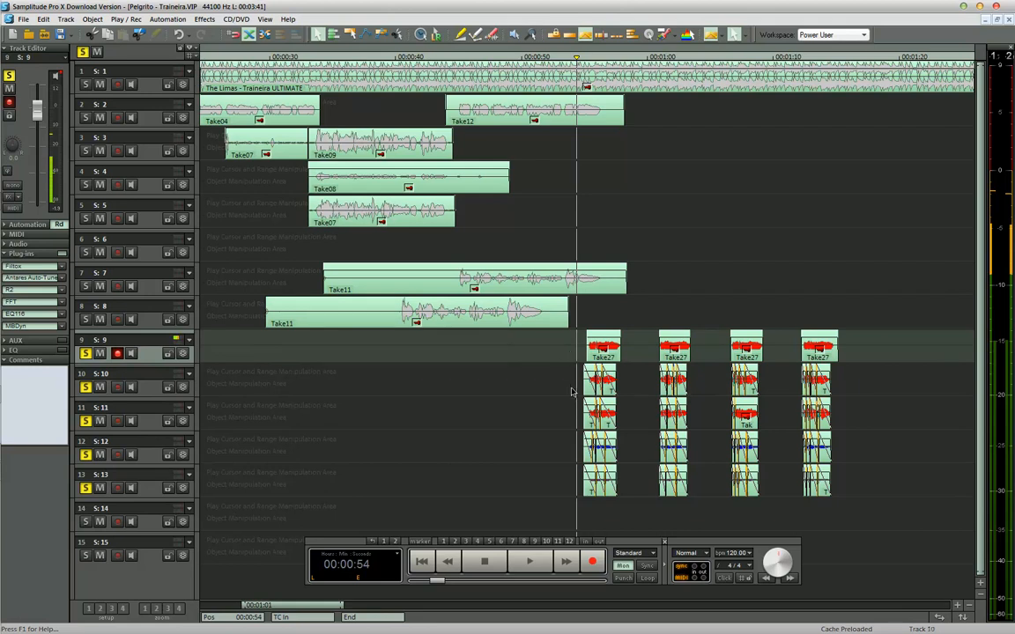
{"action": "left_click", "coordinate": [567, 425]}
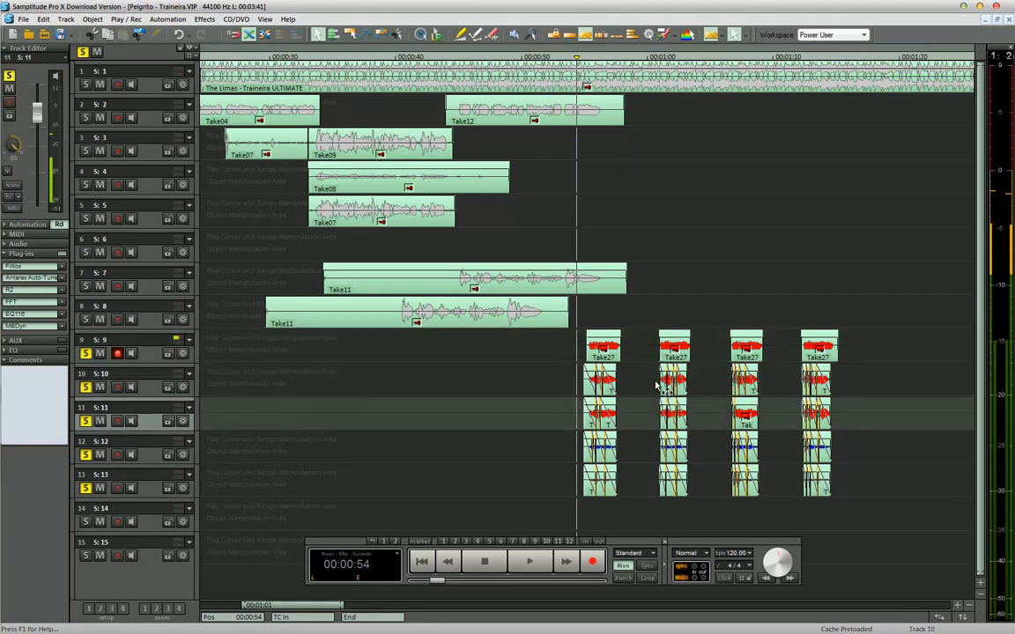
Select all clips on tracks 10 and 11, and solo the backing on track 1 along with the vocals.
{"action": "left_click_drag", "start_coordinate": [568, 391], "coordinate": [843, 424]}
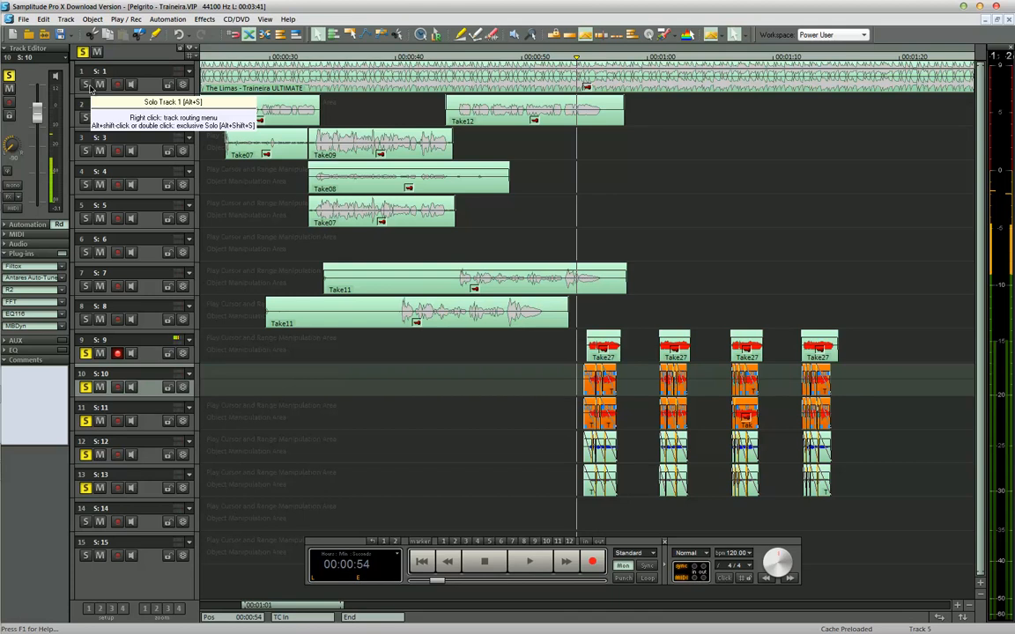
{"action": "left_click", "coordinate": [86, 85]}
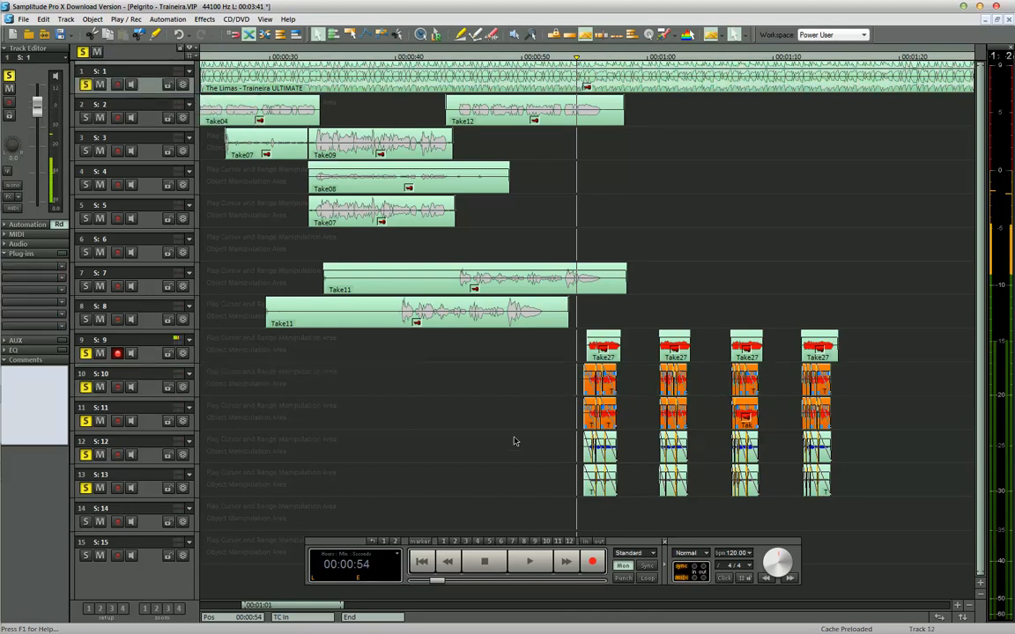
{"action": "left_click", "coordinate": [843, 427]}
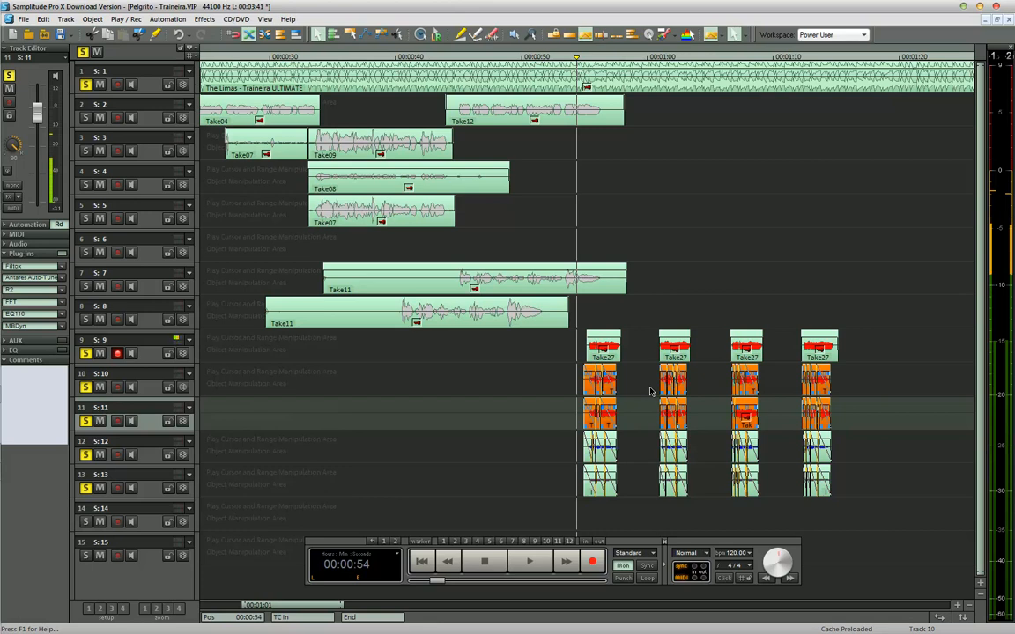
Play the phrases with the backing track from about 00:00:53 and lower track 12's volume to -6.0 dB in the mixer.
{"action": "left_click", "coordinate": [571, 340]}
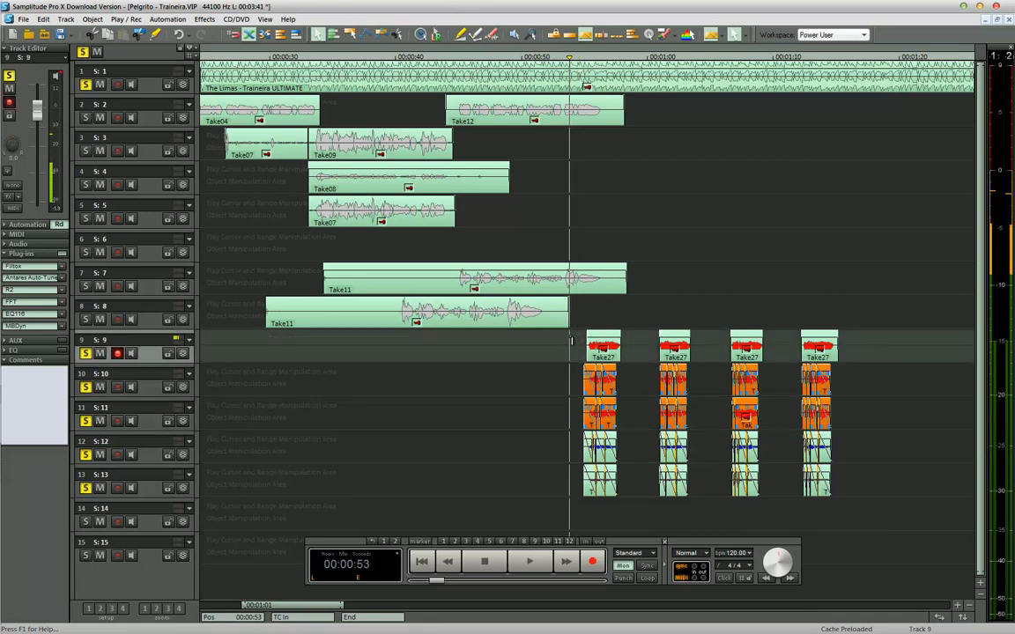
{"action": "left_click", "coordinate": [562, 344]}
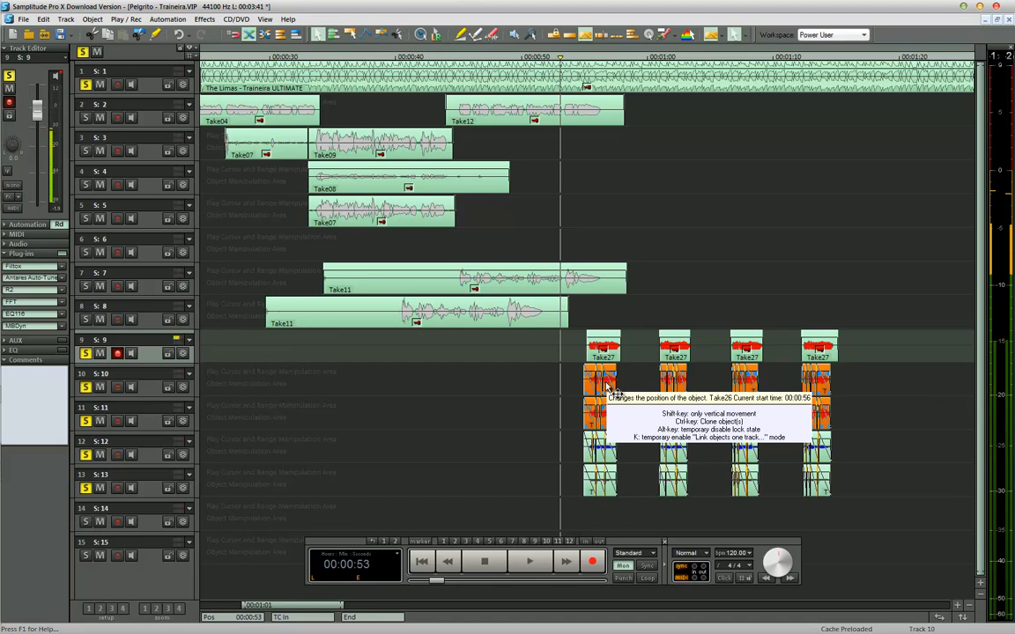
{"action": "key", "text": "space"}
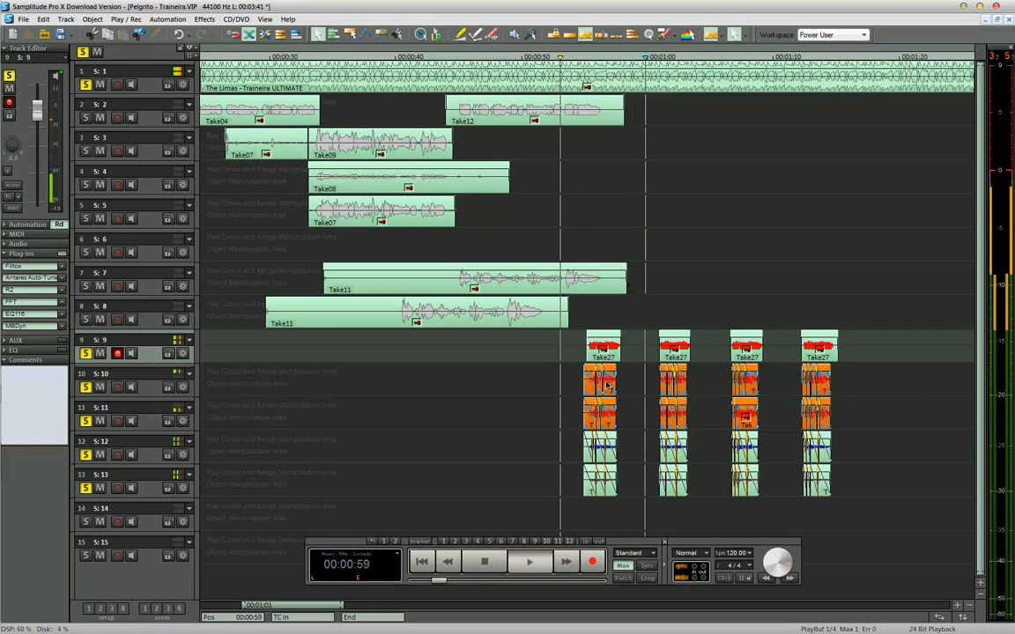
{"action": "key", "text": "m"}
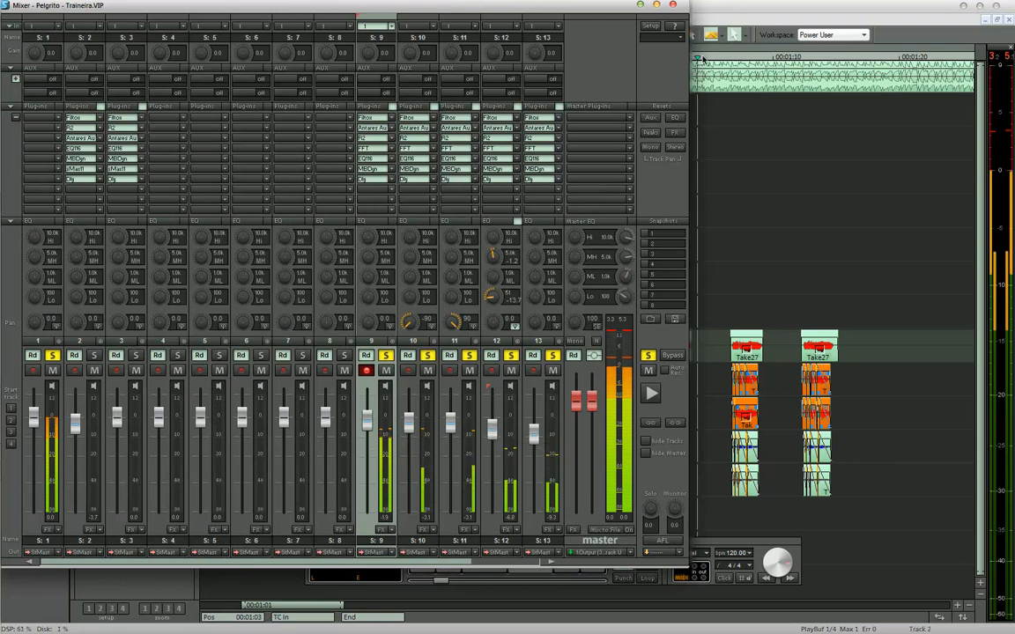
{"action": "left_click", "coordinate": [675, 5]}
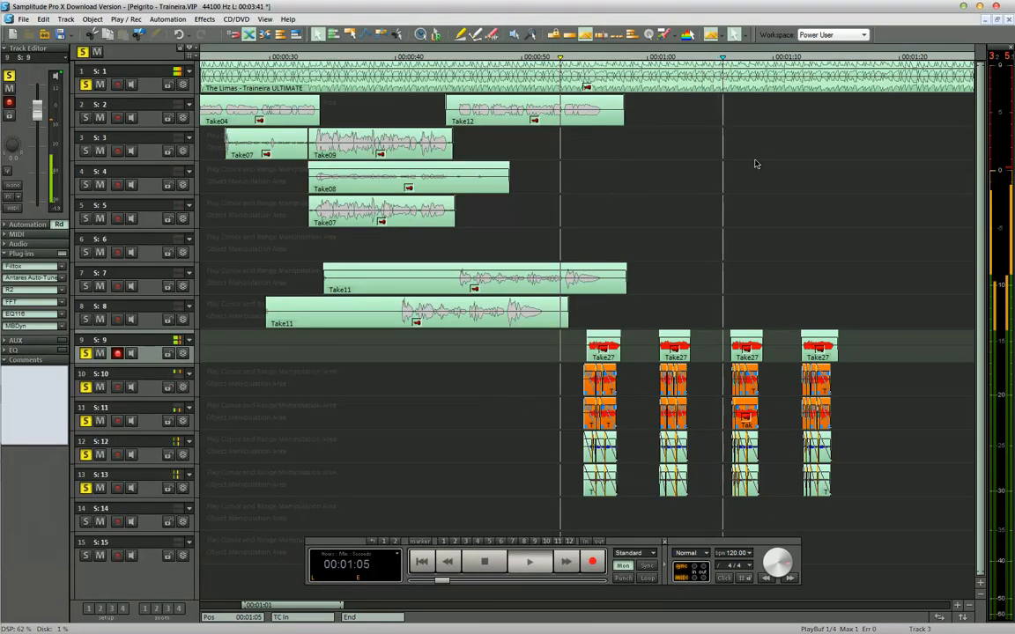
Bypass the plug-ins on tracks 9 to 13 and reset the volume of these tracks to 0 dB.
{"action": "scroll", "coordinate": [755, 164], "scroll_direction": "down", "scroll_amount": 1}
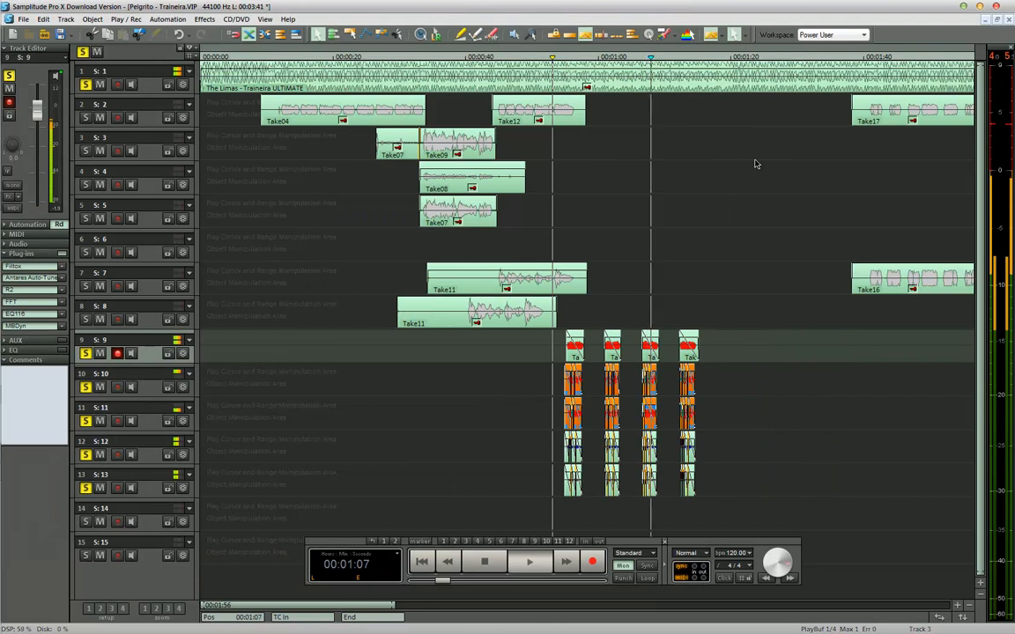
{"action": "scroll", "coordinate": [755, 164], "scroll_direction": "down", "scroll_amount": 1}
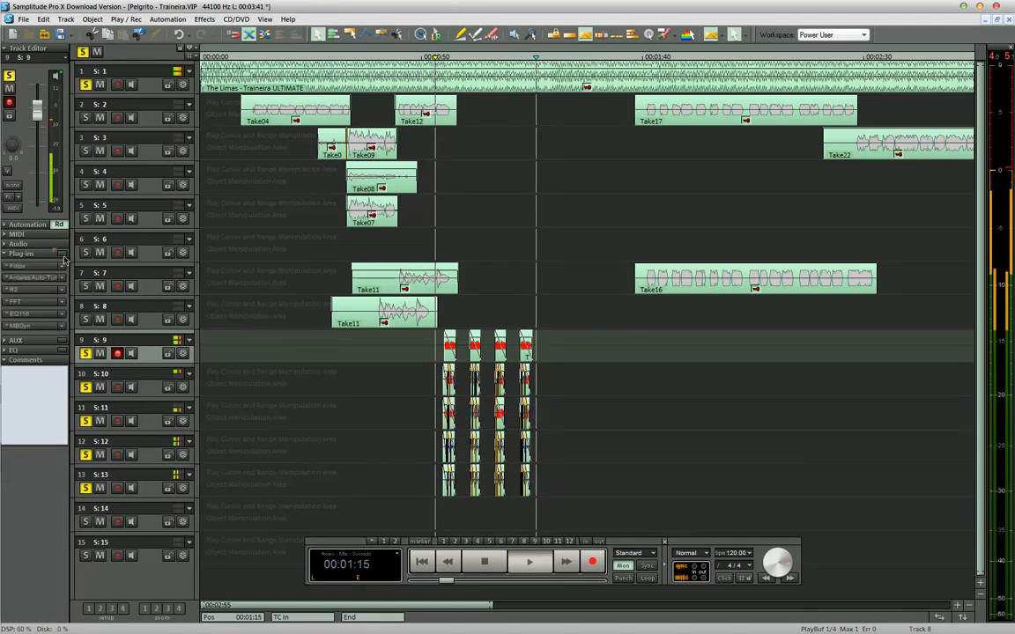
{"action": "left_click", "coordinate": [390, 385]}
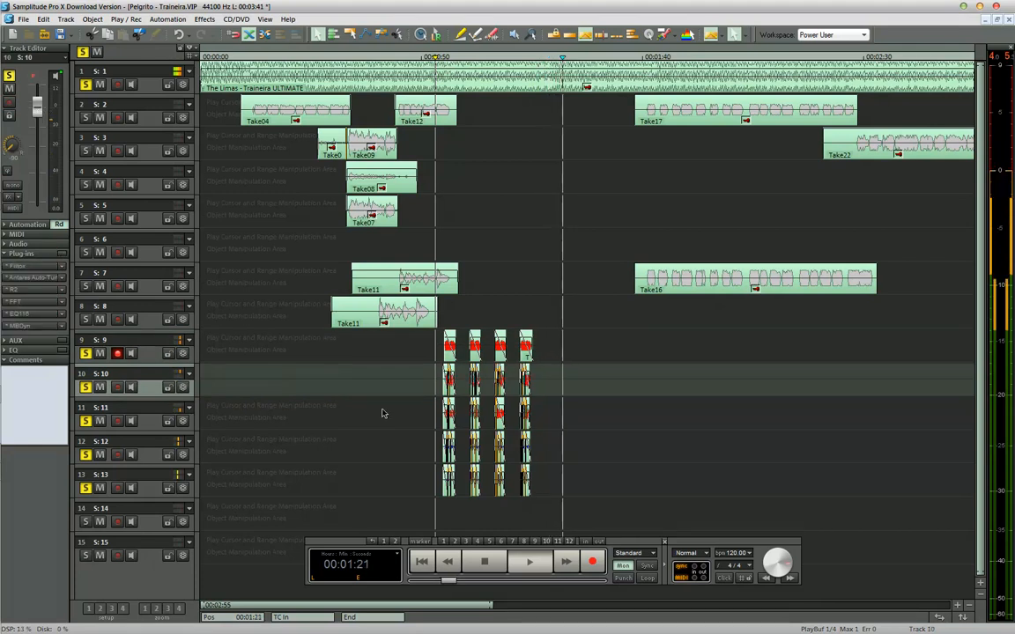
{"action": "left_click", "coordinate": [408, 428]}
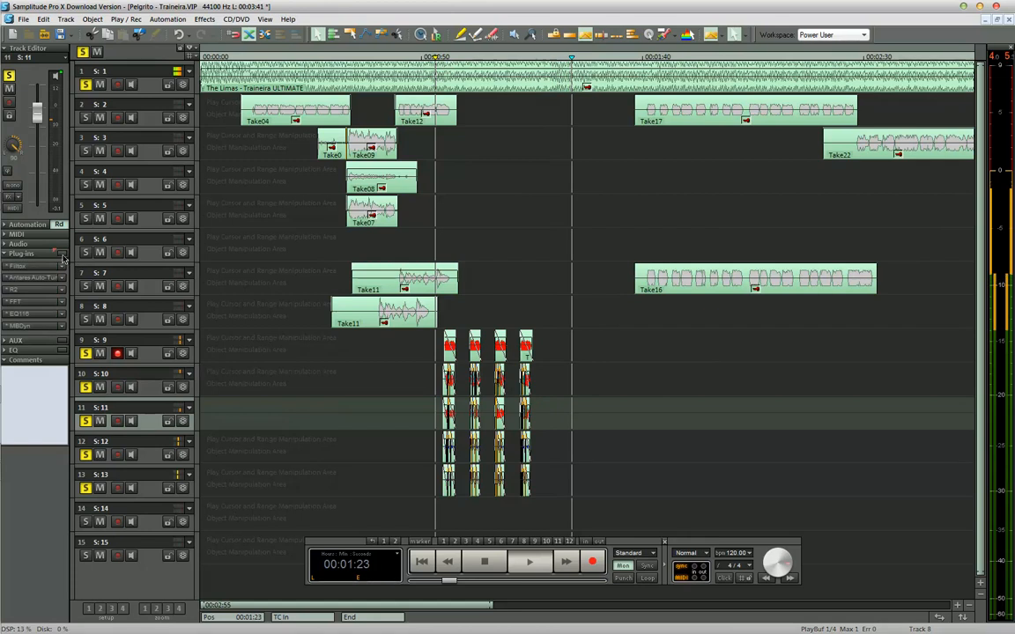
{"action": "left_click", "coordinate": [396, 460]}
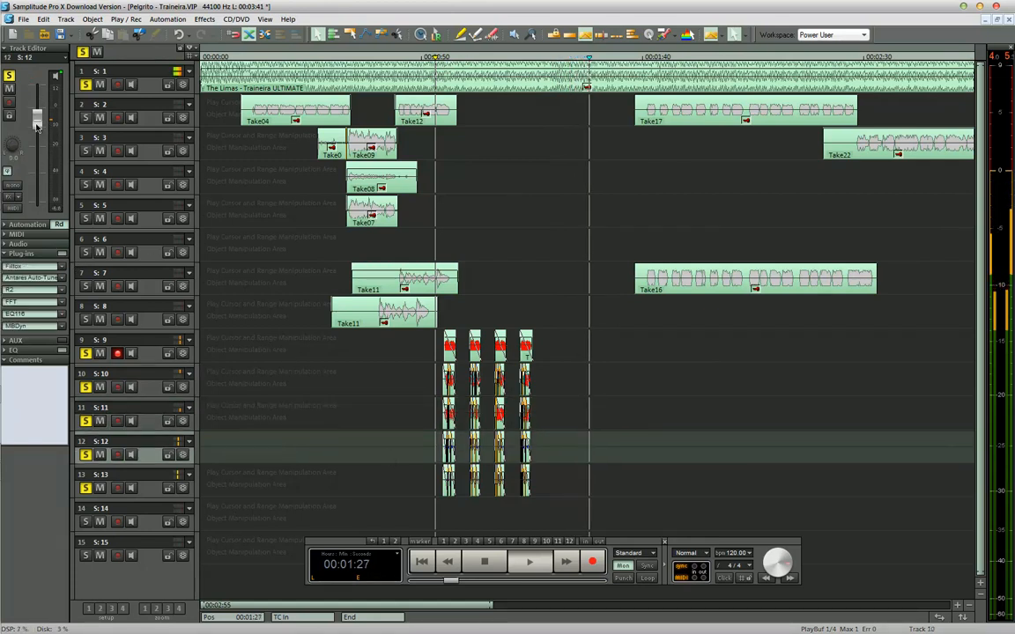
{"action": "left_click", "coordinate": [8, 172]}
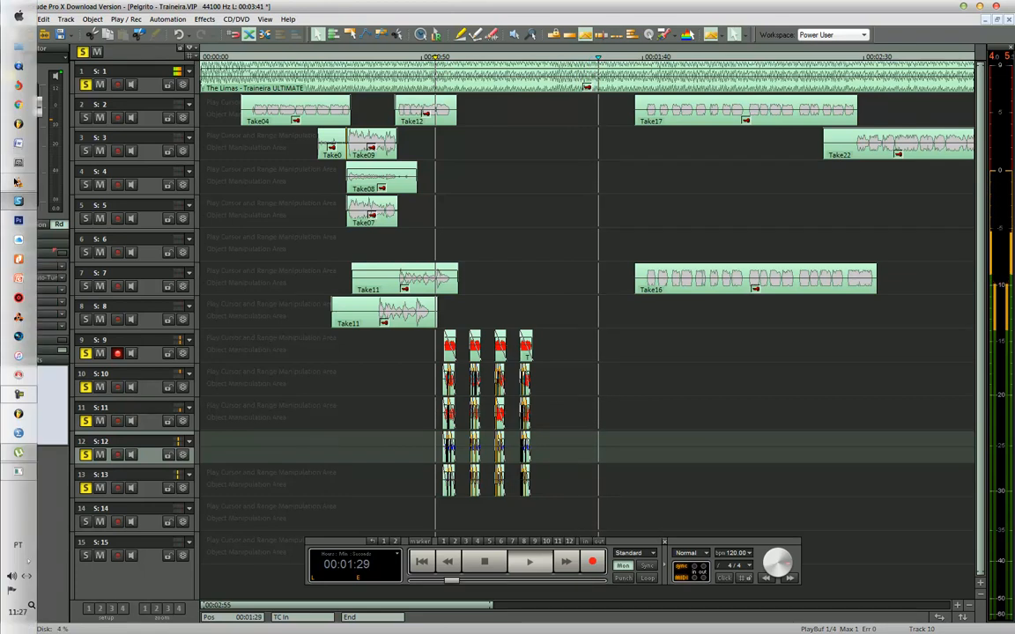
{"action": "left_click", "coordinate": [403, 491]}
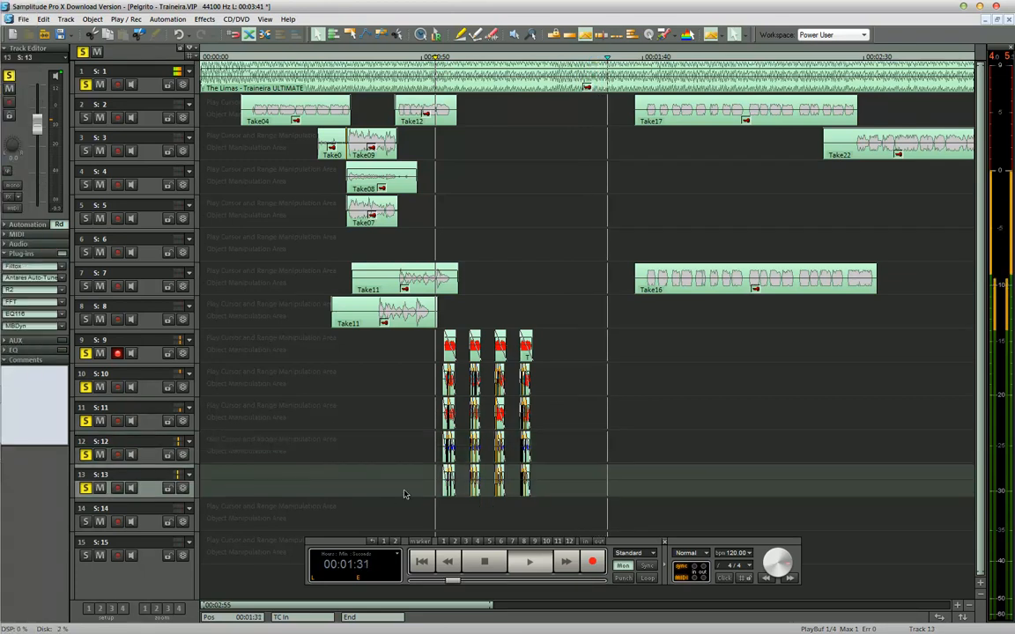
{"action": "left_click", "coordinate": [8, 172]}
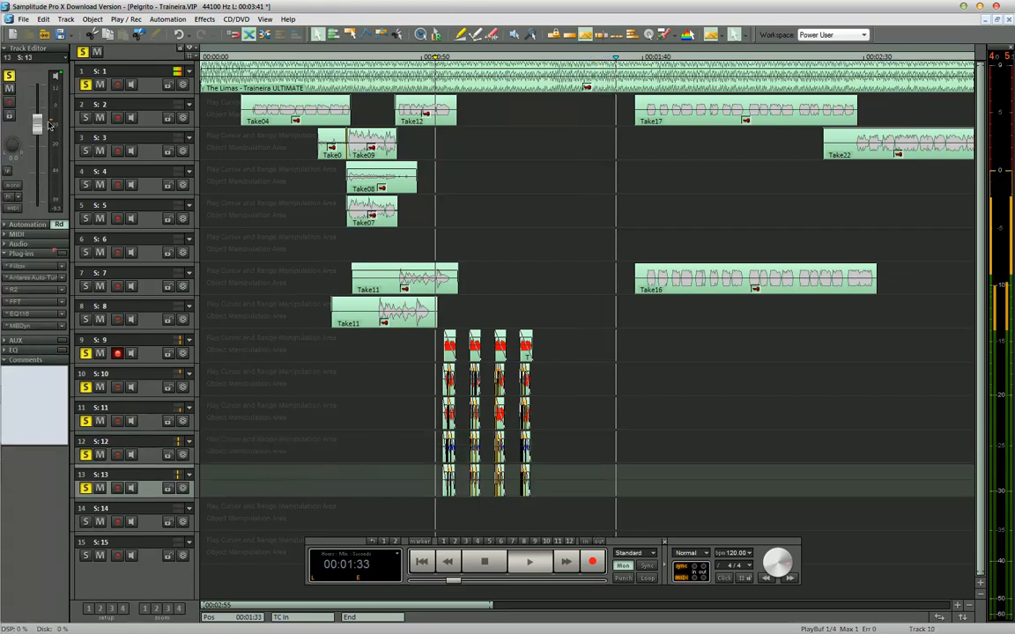
{"action": "left_click", "coordinate": [385, 453]}
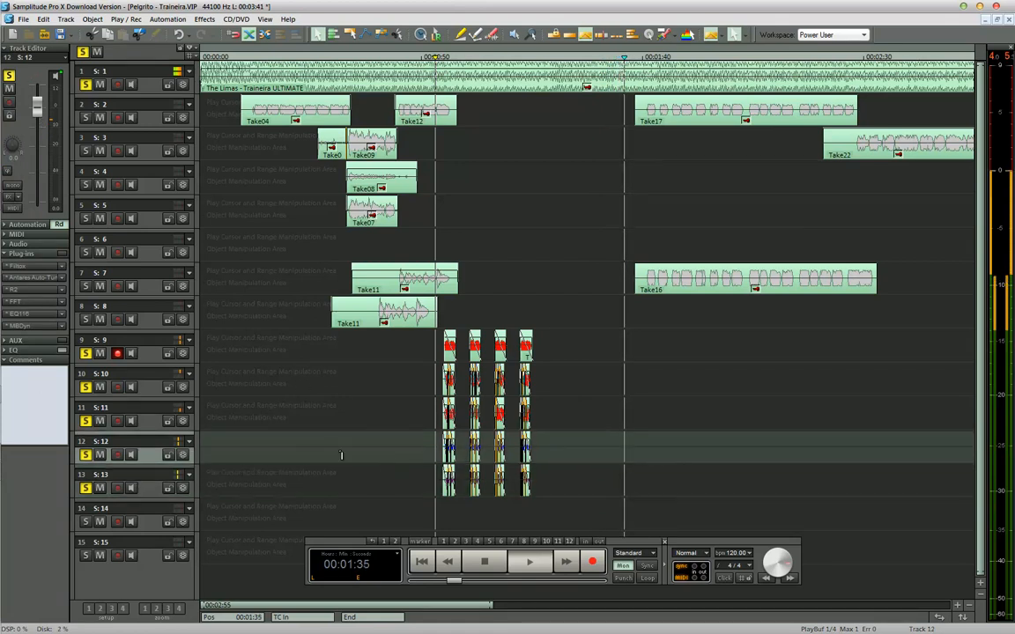
Save the project and play the dry vocal phrases with the backing track from about 00:00:53.
{"action": "left_click", "coordinate": [59, 36]}
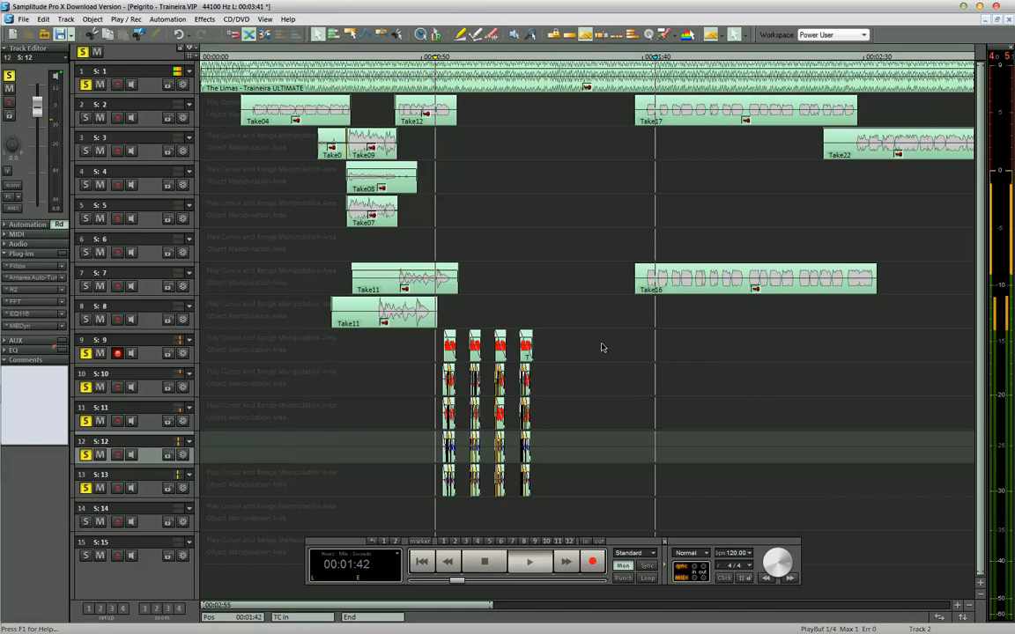
{"action": "key", "text": "space"}
{"action": "key", "text": "space"}
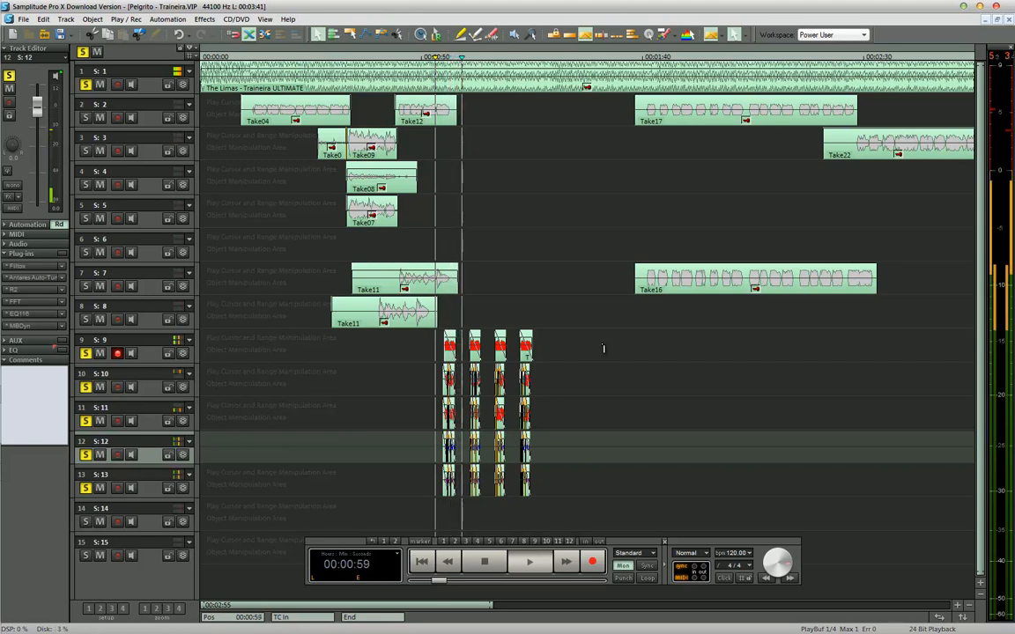
{"action": "key", "text": "m"}
{"action": "key", "text": "m"}
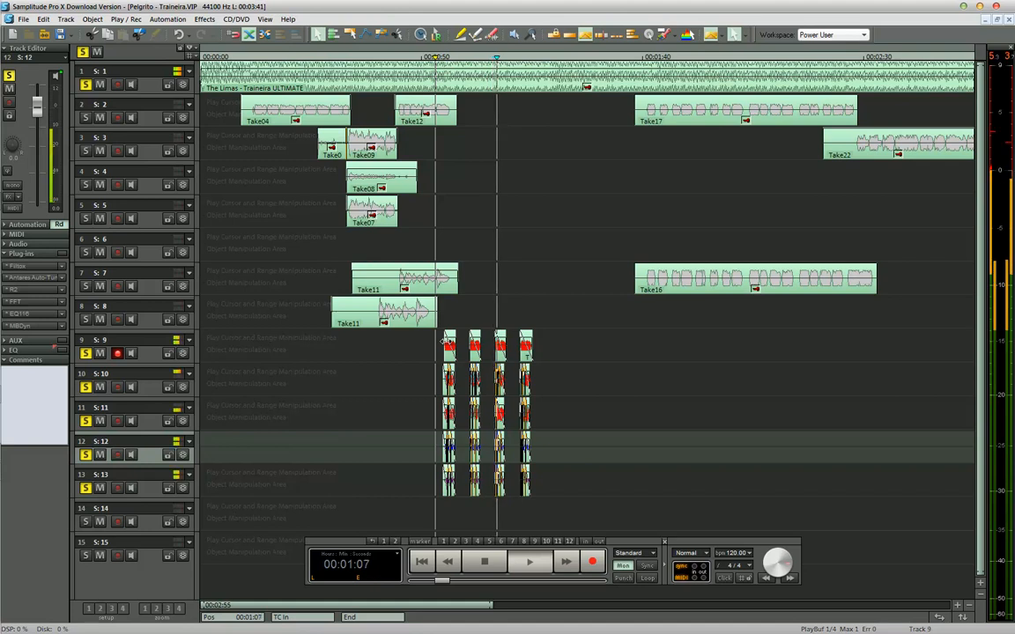
{"action": "key", "text": "space"}
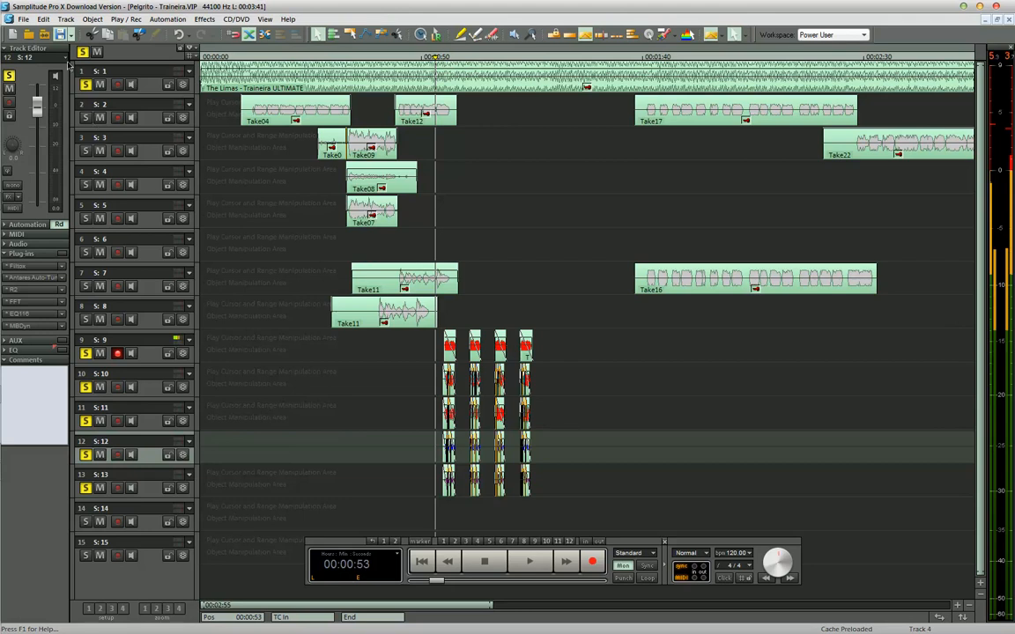
Restart playback from about 00:00:53 and re-enable the plug-ins on tracks 9 to 13 one after another.
{"action": "left_click", "coordinate": [383, 310]}
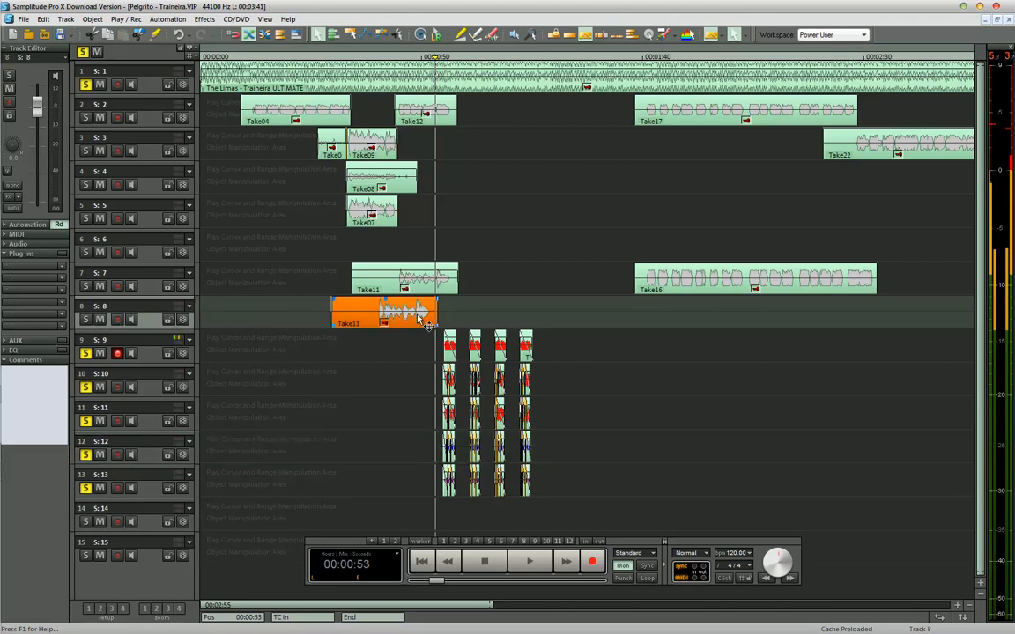
{"action": "key", "text": "space"}
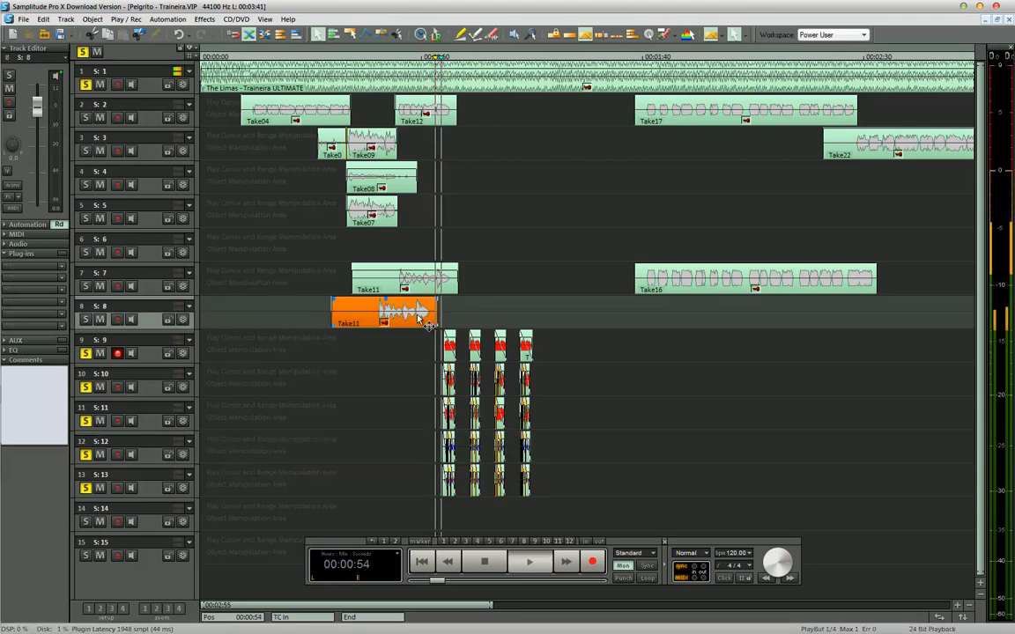
{"action": "left_click", "coordinate": [414, 349]}
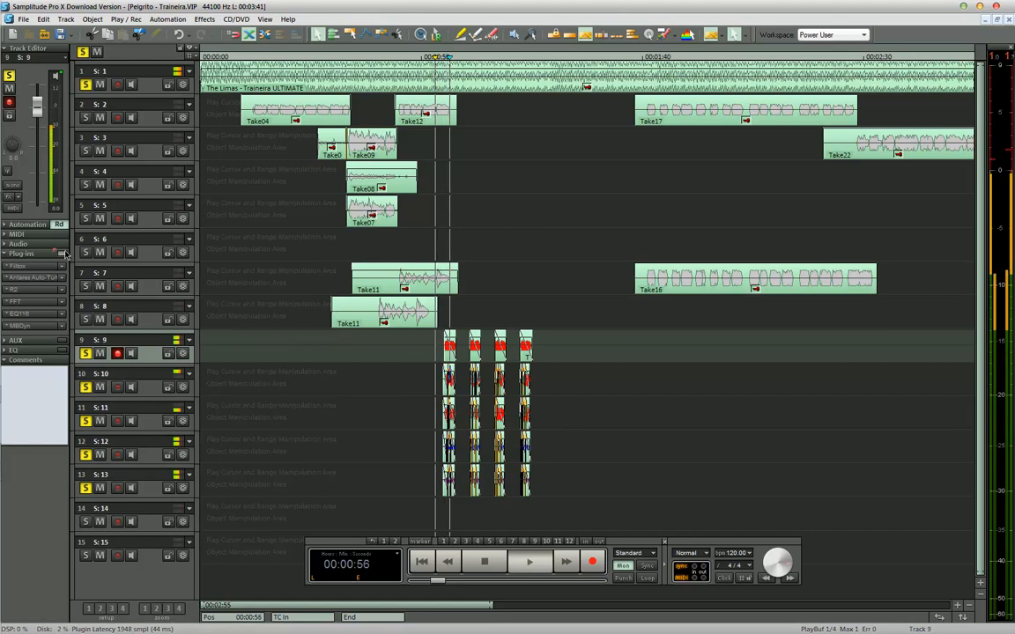
{"action": "left_click", "coordinate": [301, 394]}
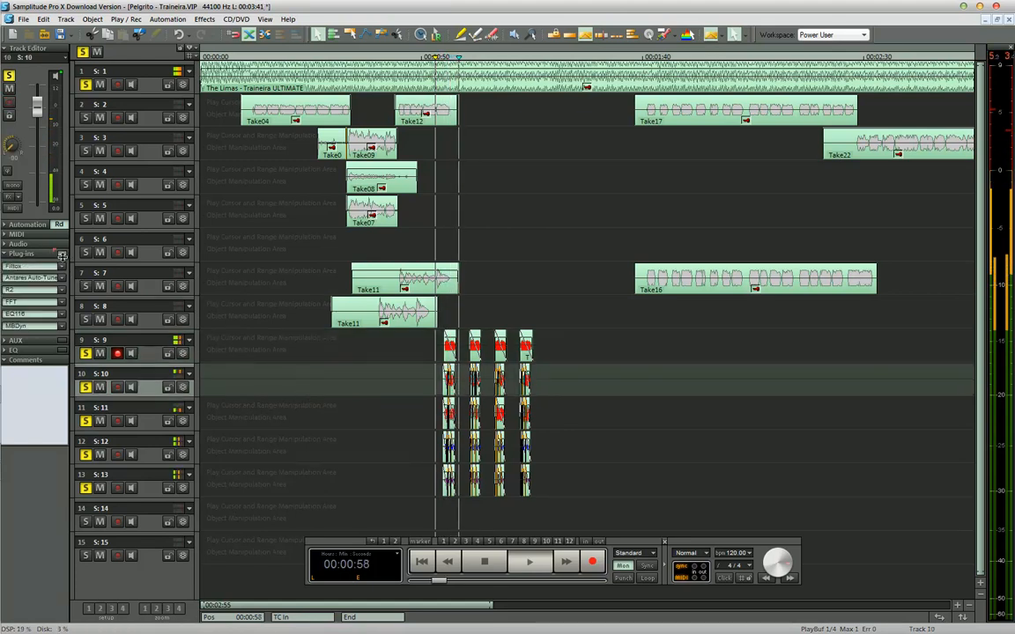
{"action": "key", "text": "Down"}
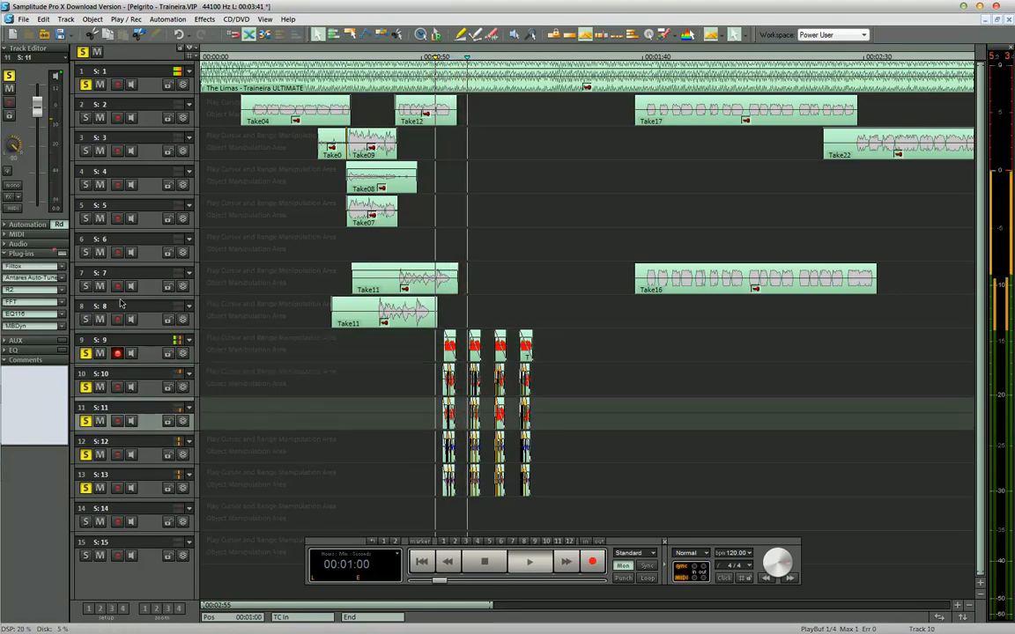
{"action": "key", "text": "Down"}
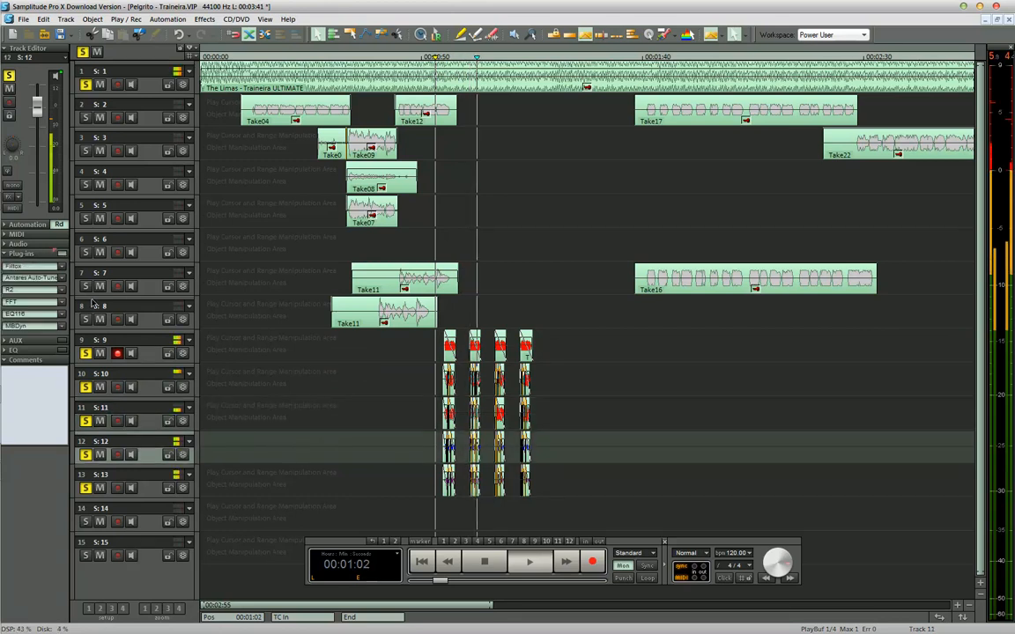
{"action": "key", "text": "Down"}
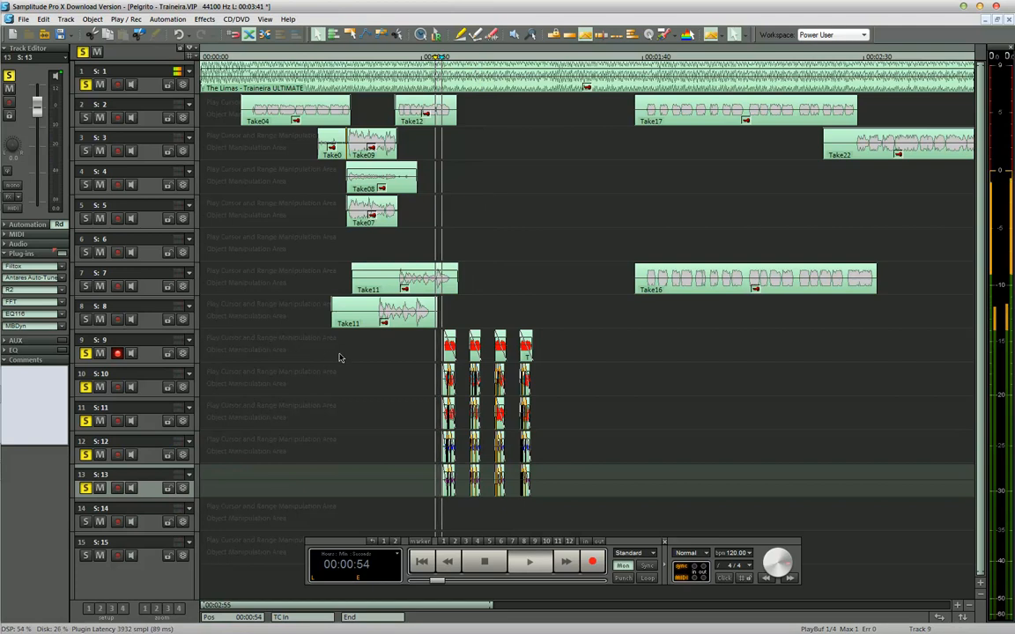
Lower tracks 9 and 12 to -7.4 dB, tracks 10 and 11 to -2.5 dB, and track 13 to about -11 dB in the mixer.
{"action": "key", "text": "m"}
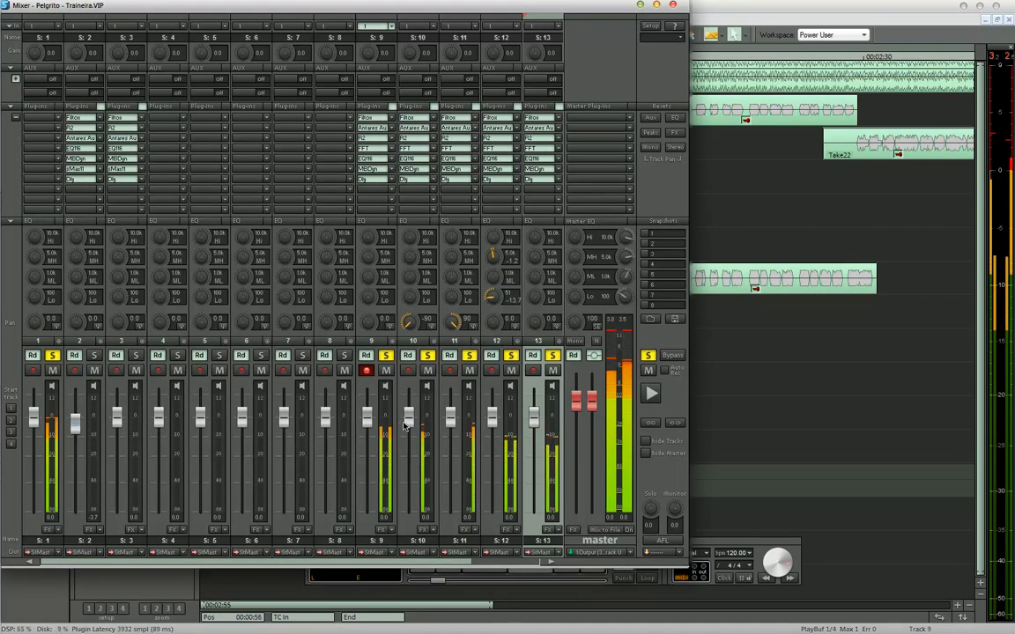
{"action": "left_click_drag", "start_coordinate": [373, 425], "coordinate": [532, 427]}
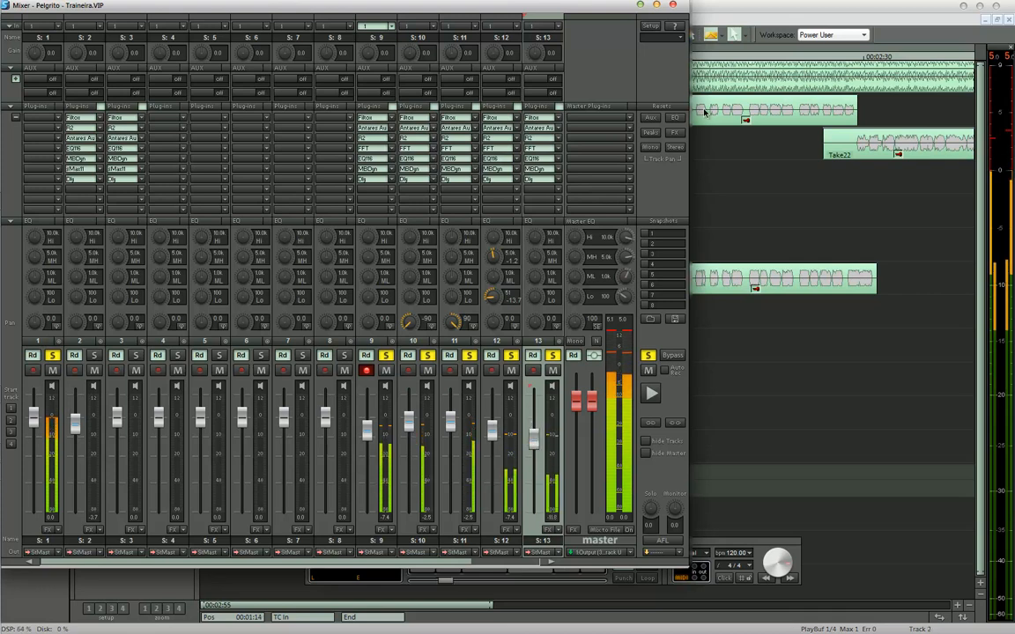
{"action": "left_click", "coordinate": [675, 5]}
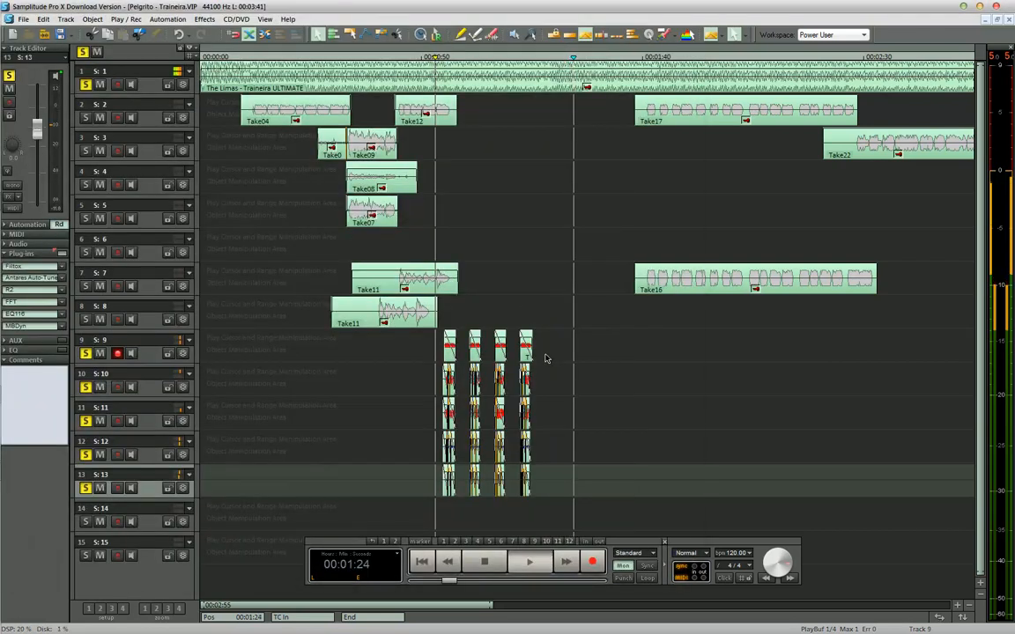
Delete all vocal clips on tracks 9 to 13 and reset the track effect settings of track 9.
{"action": "left_click_drag", "start_coordinate": [546, 357], "coordinate": [380, 495]}
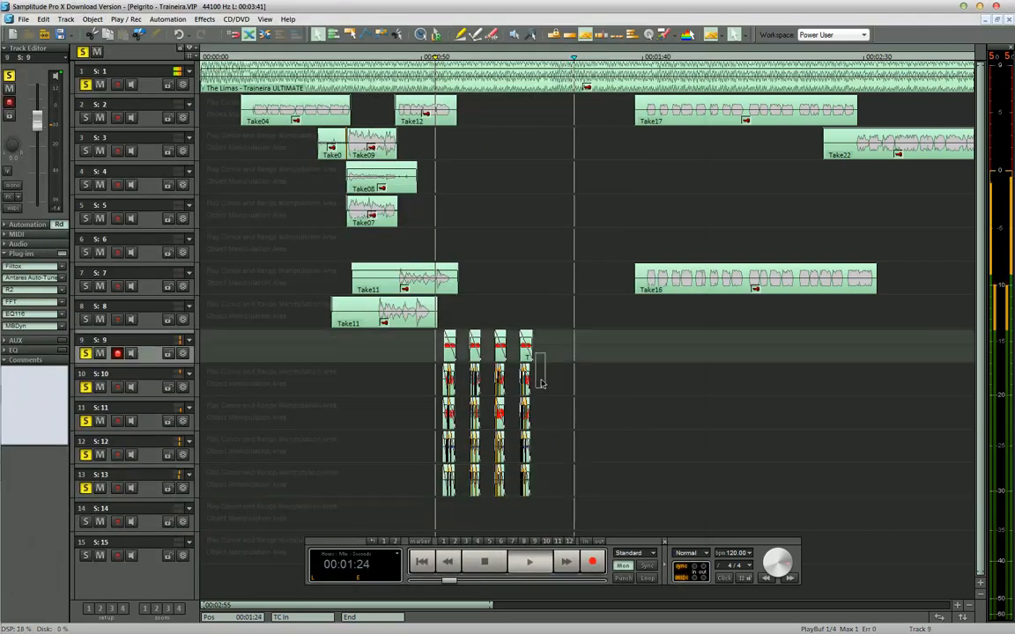
{"action": "key", "text": "Delete"}
{"action": "right_click", "coordinate": [150, 358]}
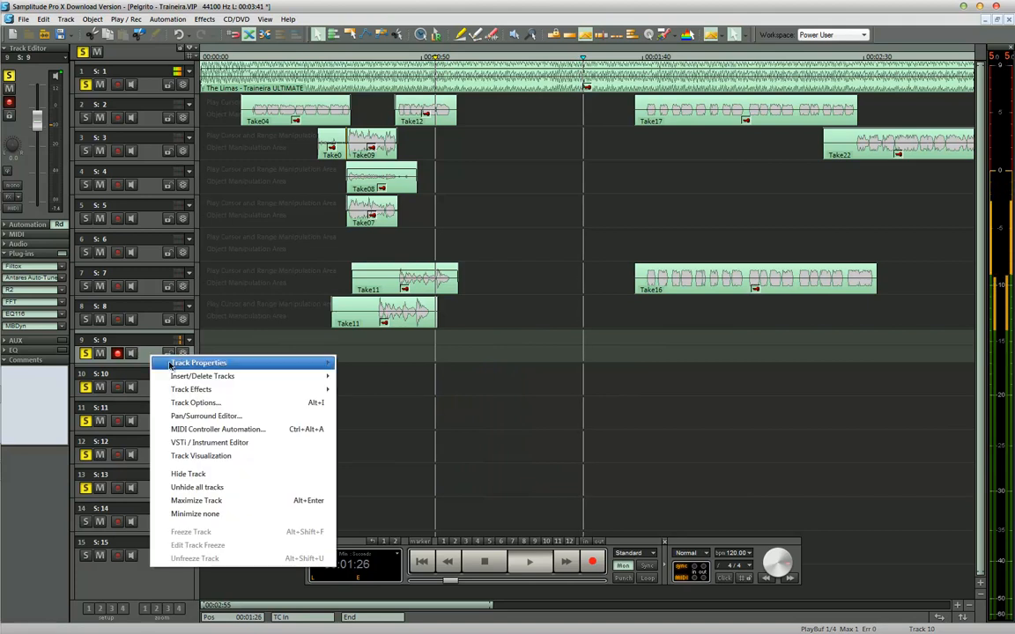
{"action": "mouse_move", "coordinate": [290, 389]}
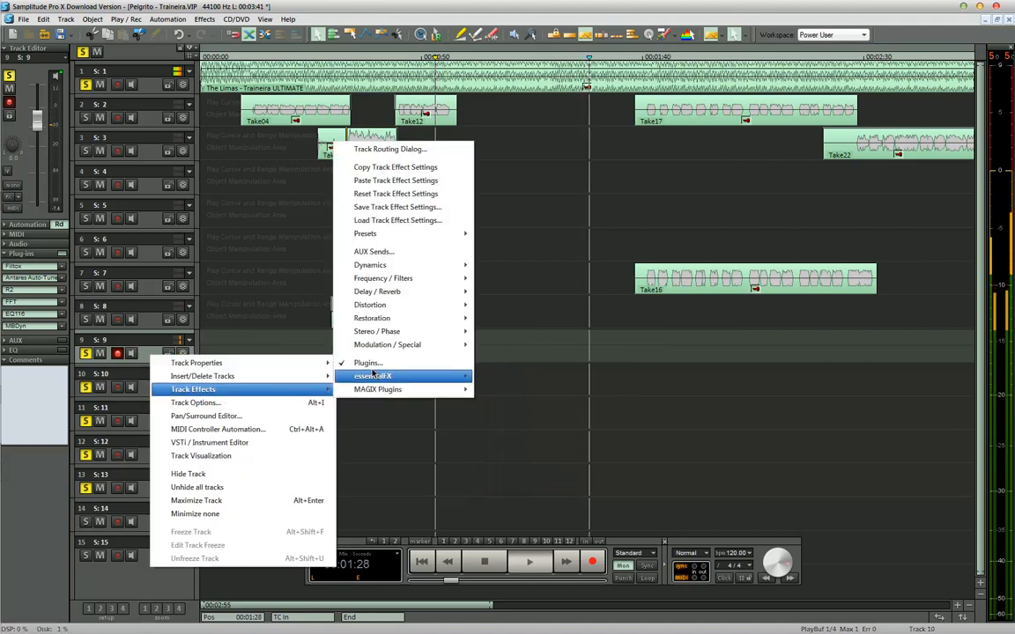
{"action": "left_click", "coordinate": [393, 193]}
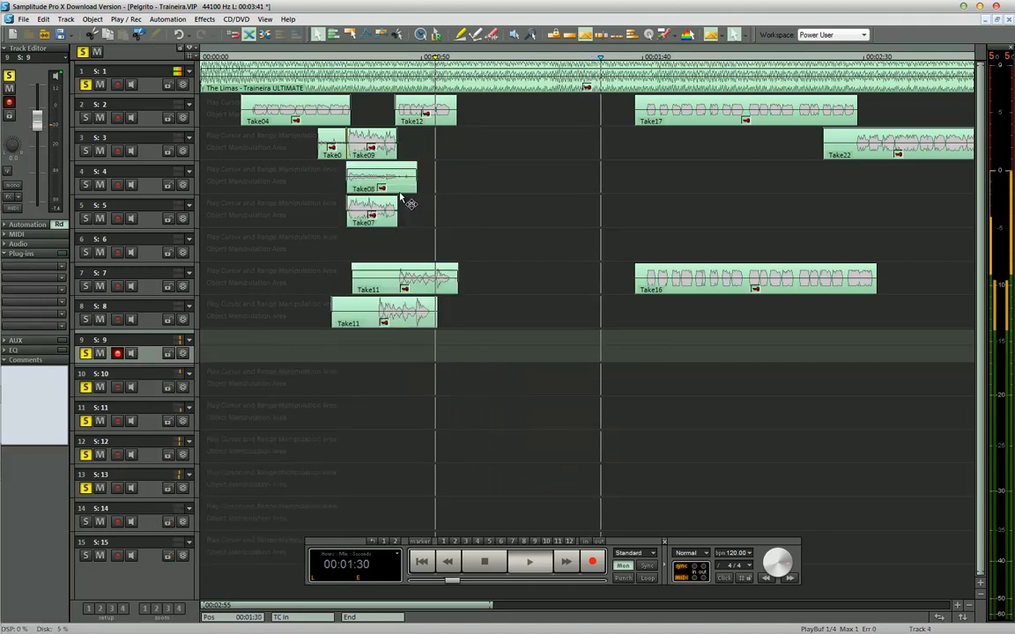